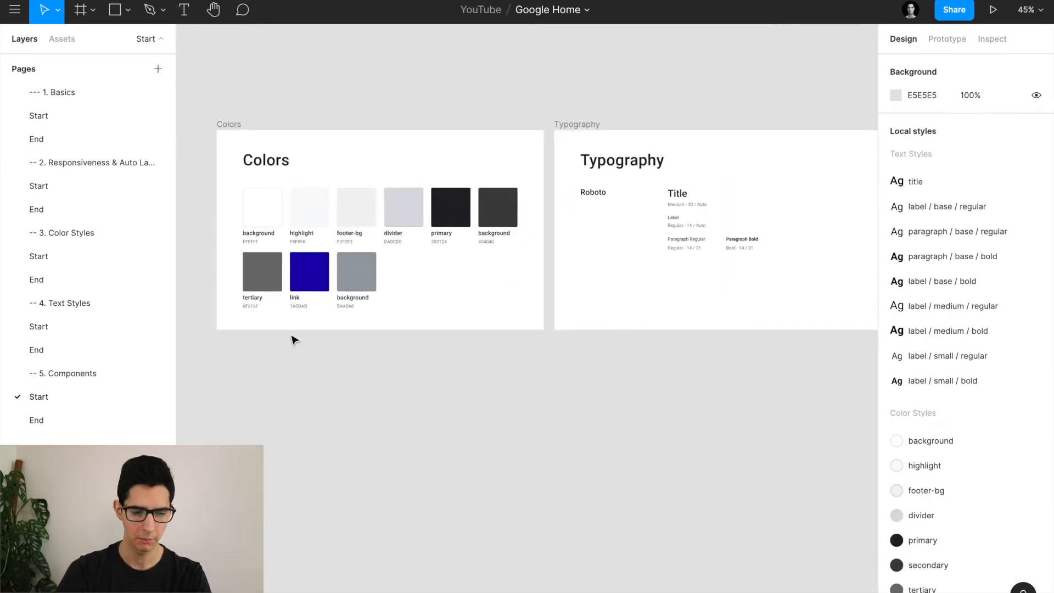
scroll(294, 339, down, 2)
key(ctrl+v)
scroll(245, 352, left, 2)
scroll(245, 351, down, 1)
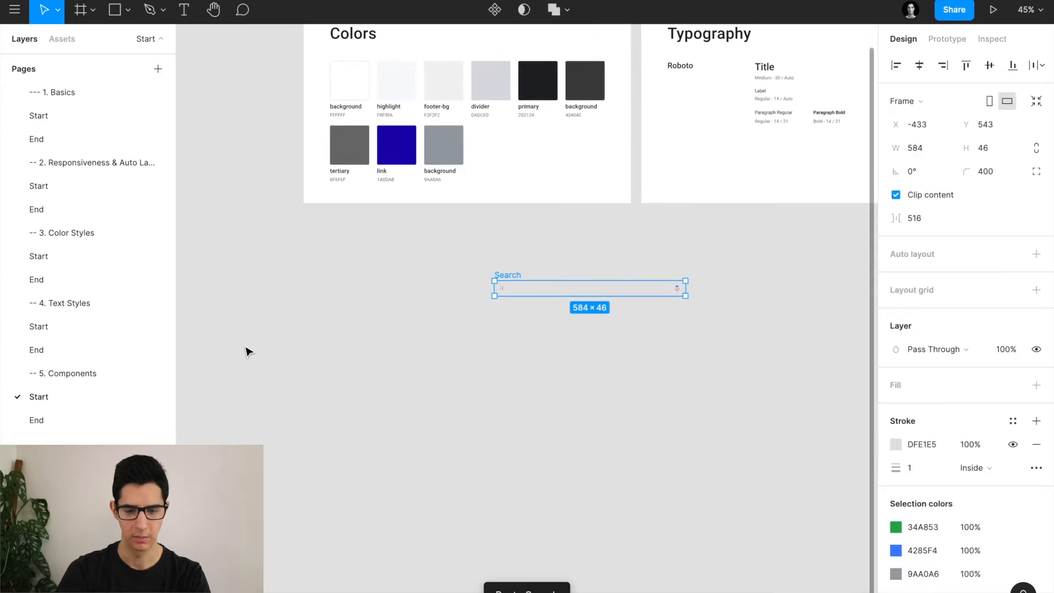
drag(513, 280, 319, 296)
scroll(286, 300, up, 5)
scroll(286, 304, right, 2)
scroll(286, 304, down, 1)
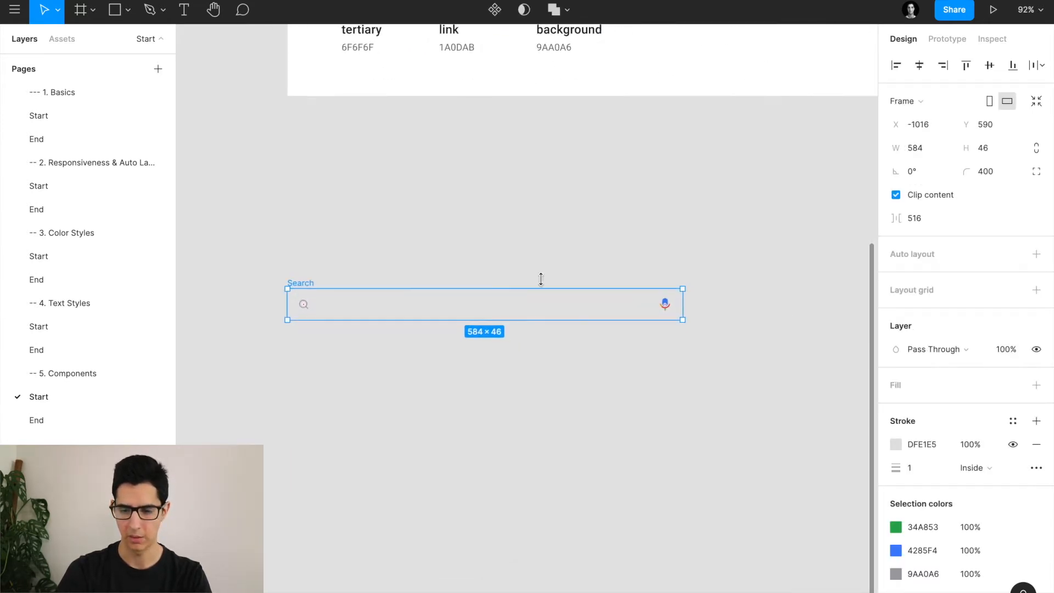
click(1013, 386)
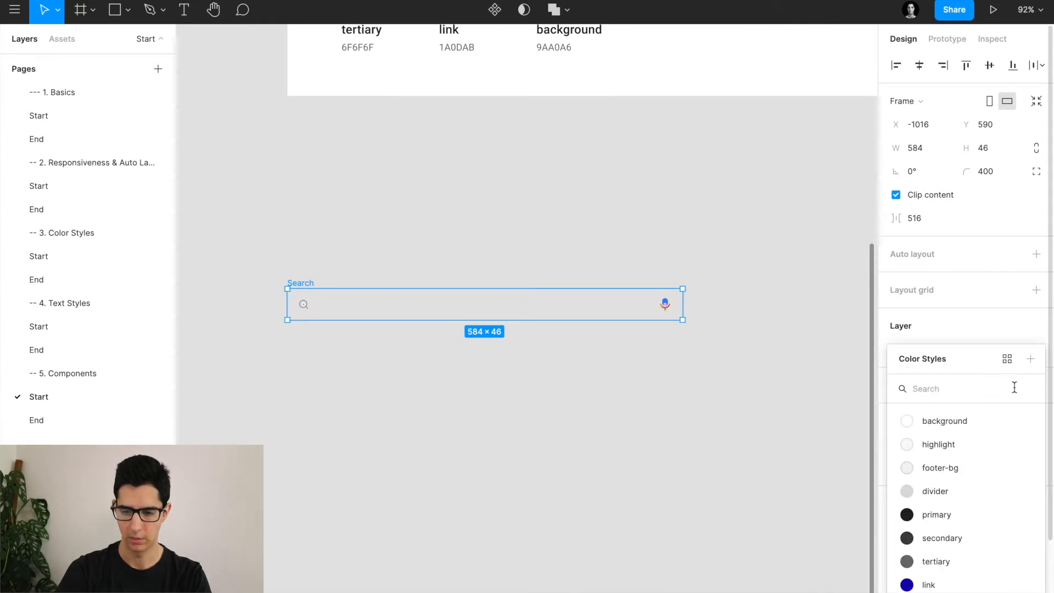
click(971, 419)
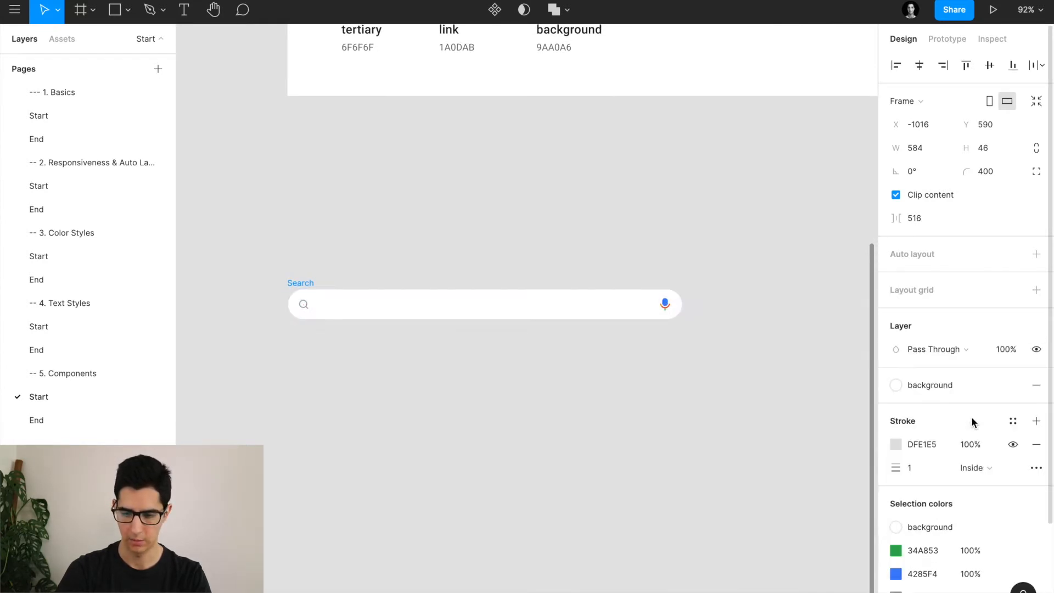
key(Delete)
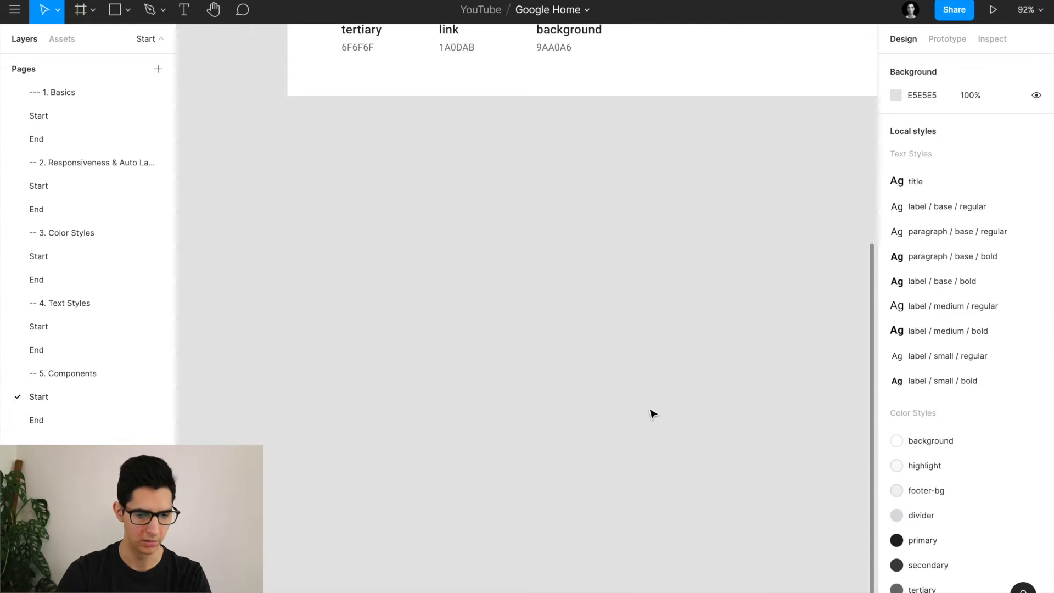
Copy the search bar from the Color Styles End page onto the Components Start page and give it the background fill style
click(51, 281)
click(349, 374)
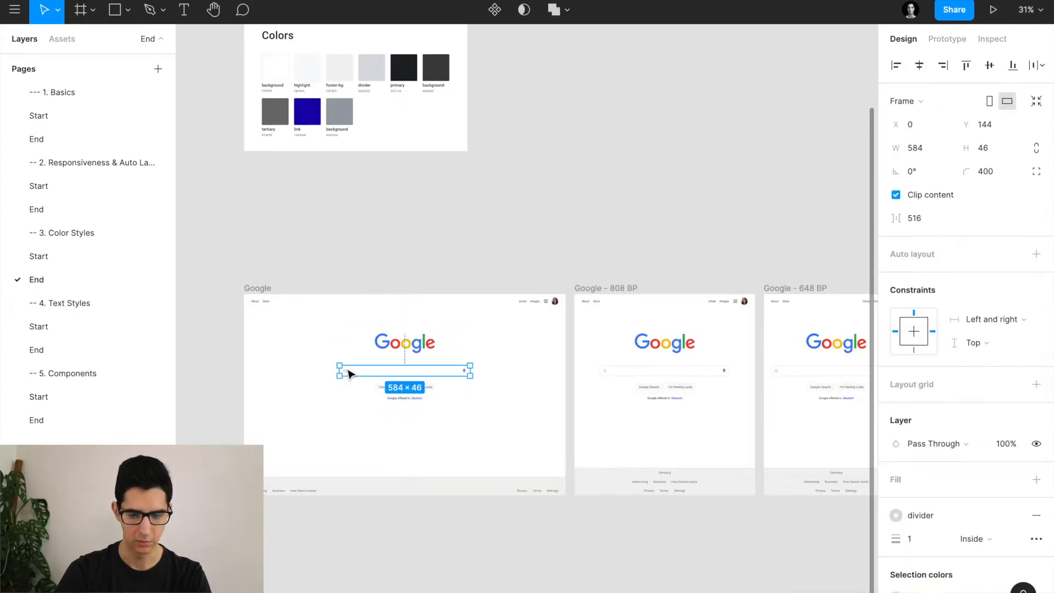
scroll(349, 374, up, 5)
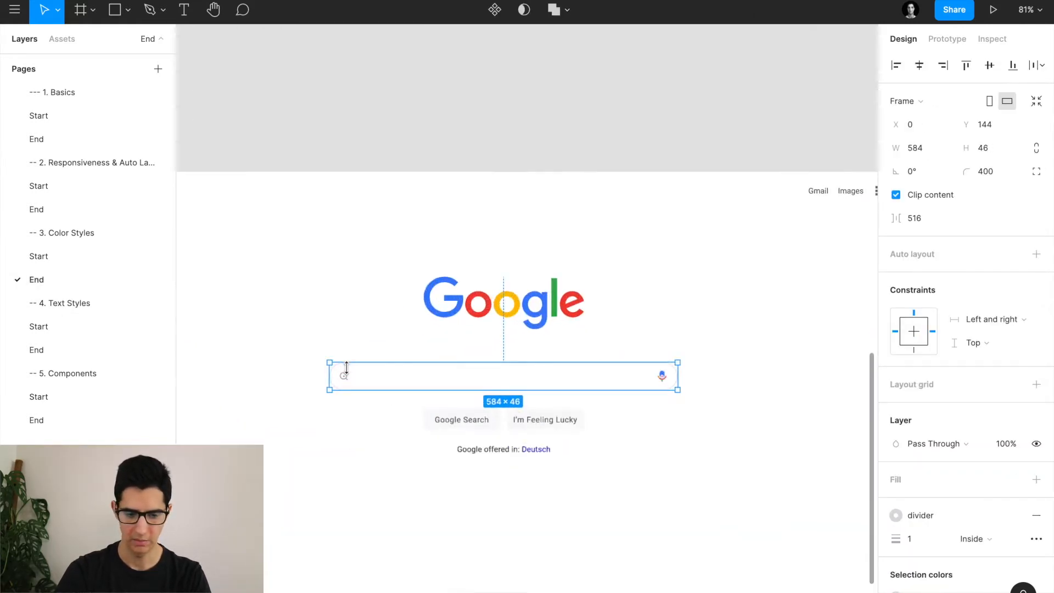
click(76, 398)
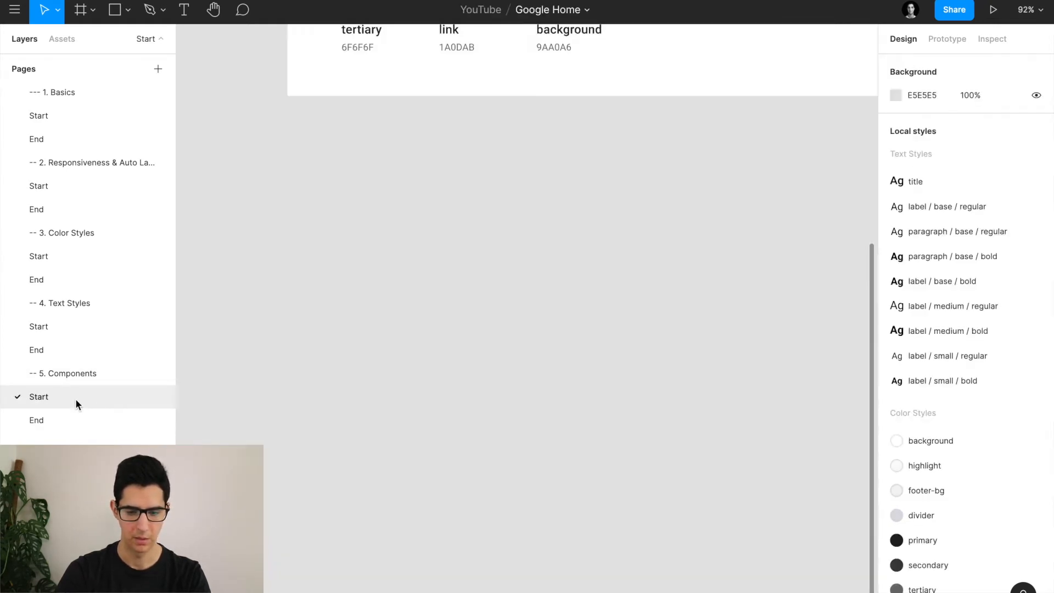
key(ctrl+v)
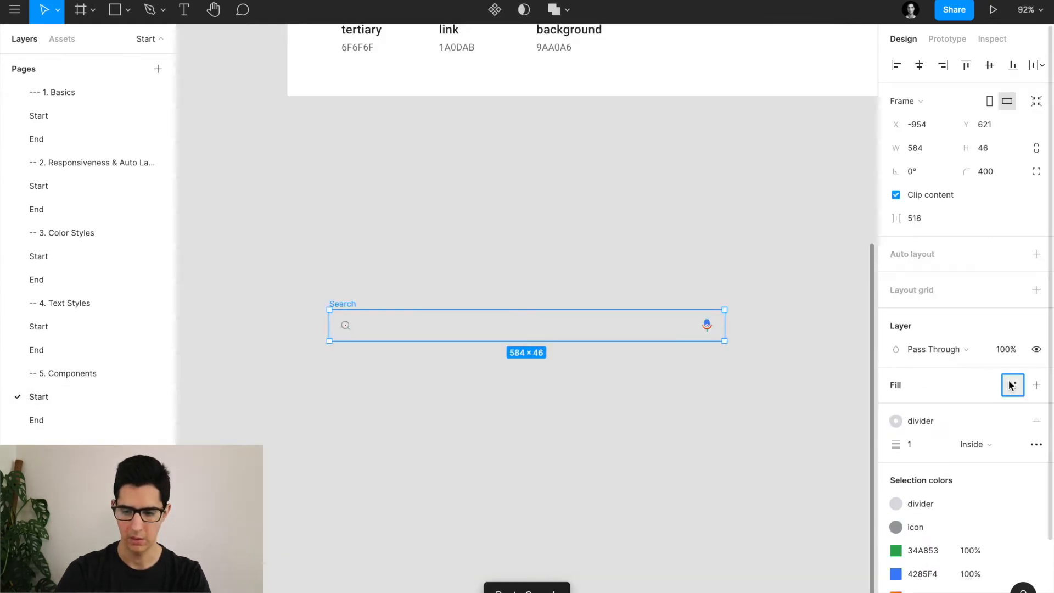
click(1010, 377)
click(944, 421)
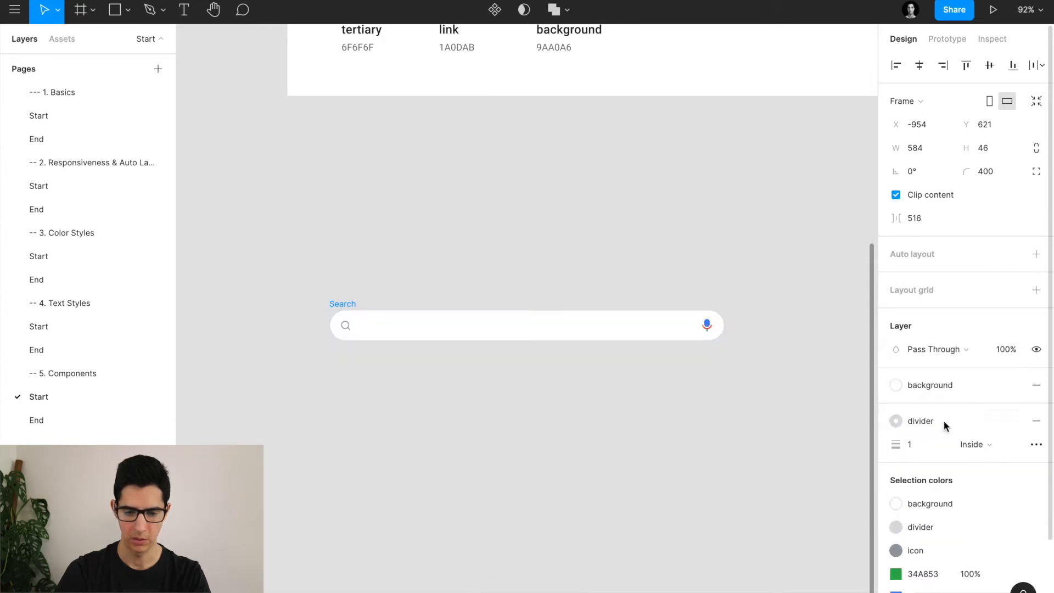
Turn the Search frame into a component and enlarge the layer list beneath the pages
click(473, 179)
click(347, 307)
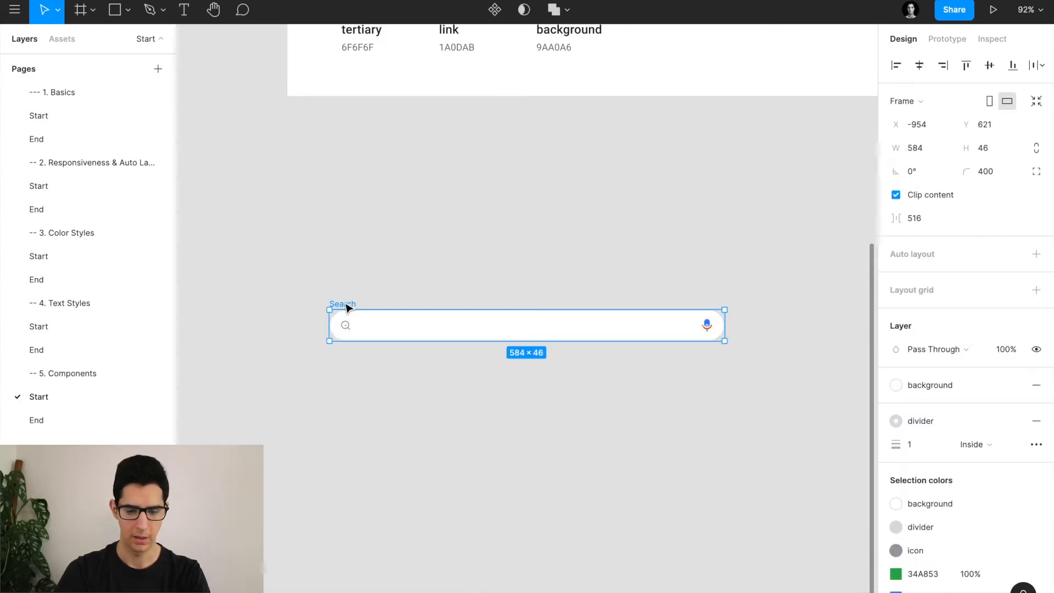
key(shift+2)
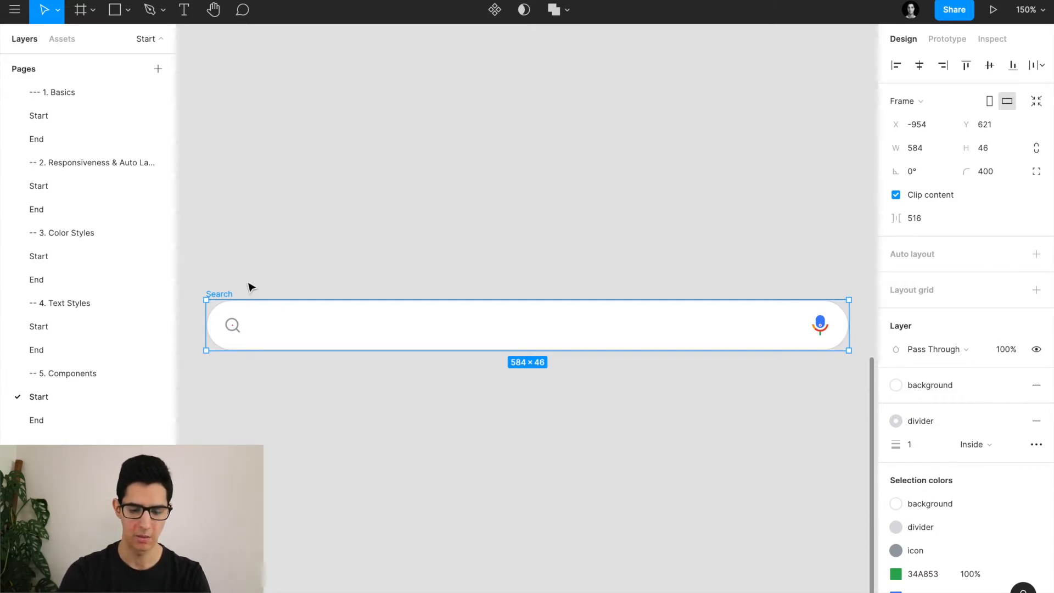
key(ctrl+alt+k)
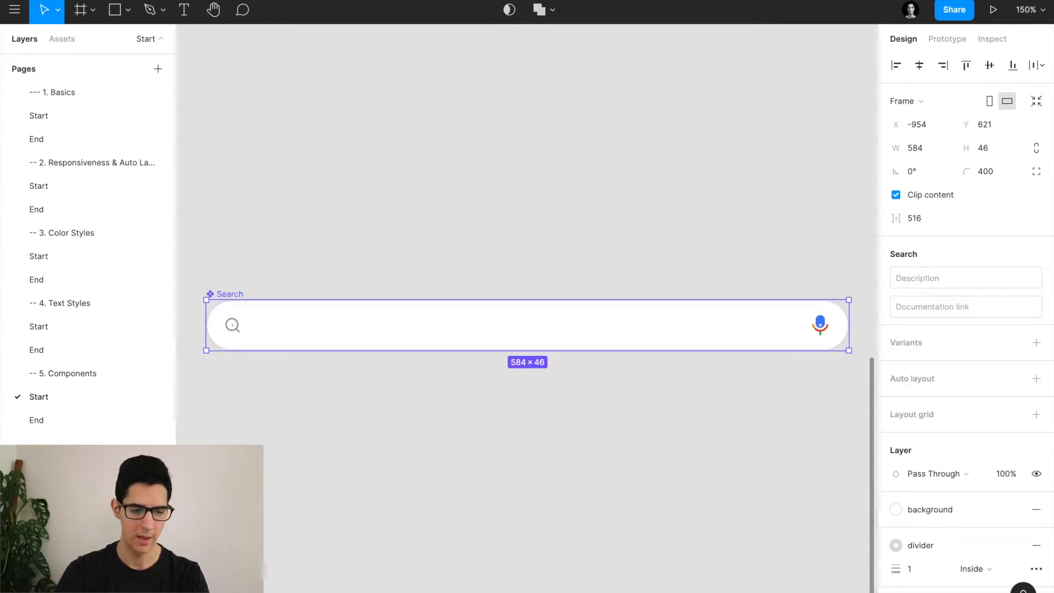
drag(135, 456, 143, 171)
key(ctrl+z)
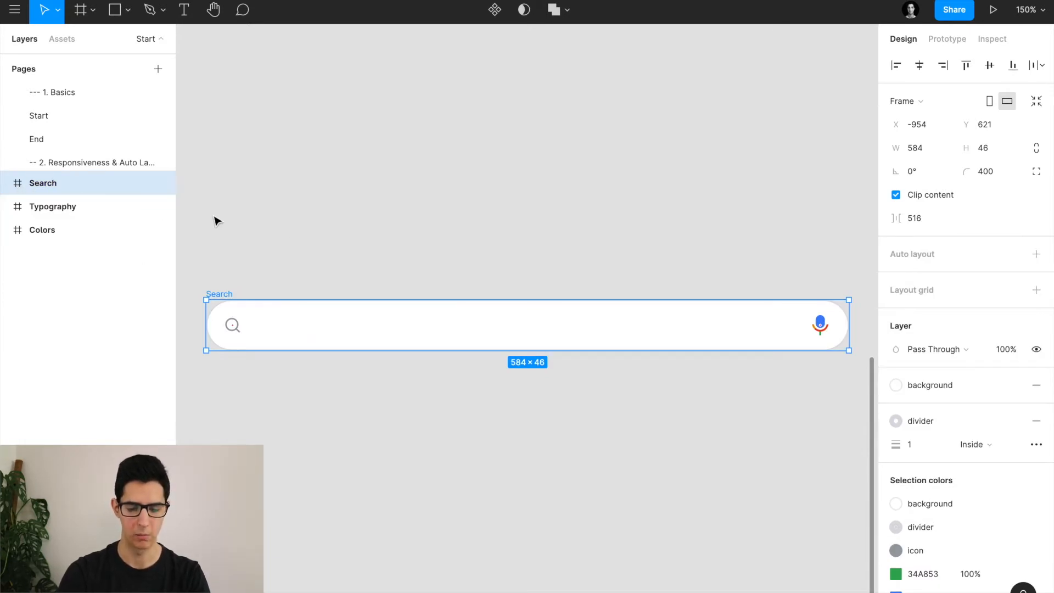
key(ctrl+alt+k)
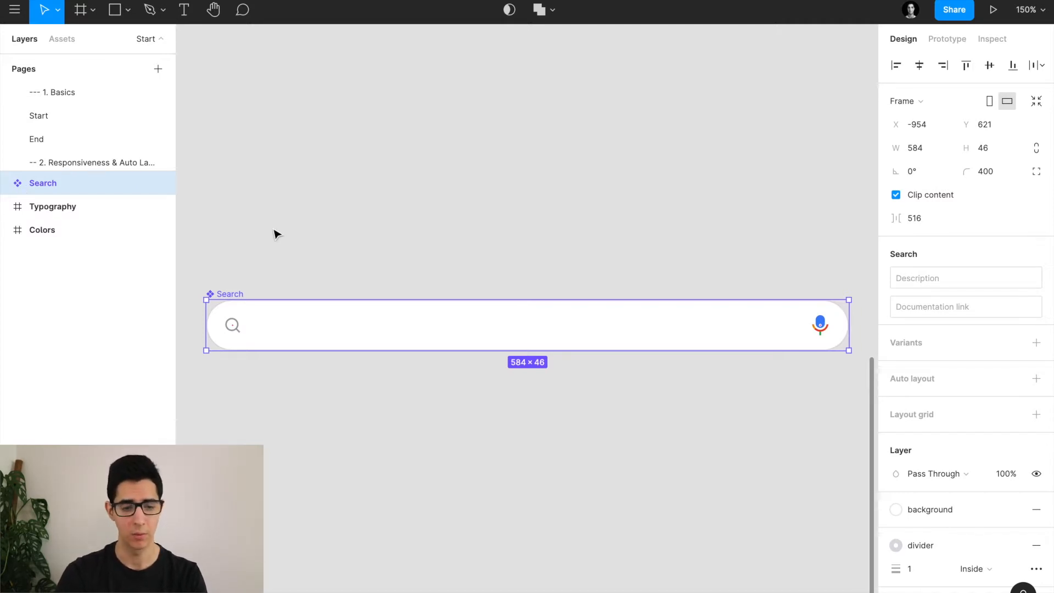
Place an instance of the Search component directly below the main component
scroll(268, 225, down, 1)
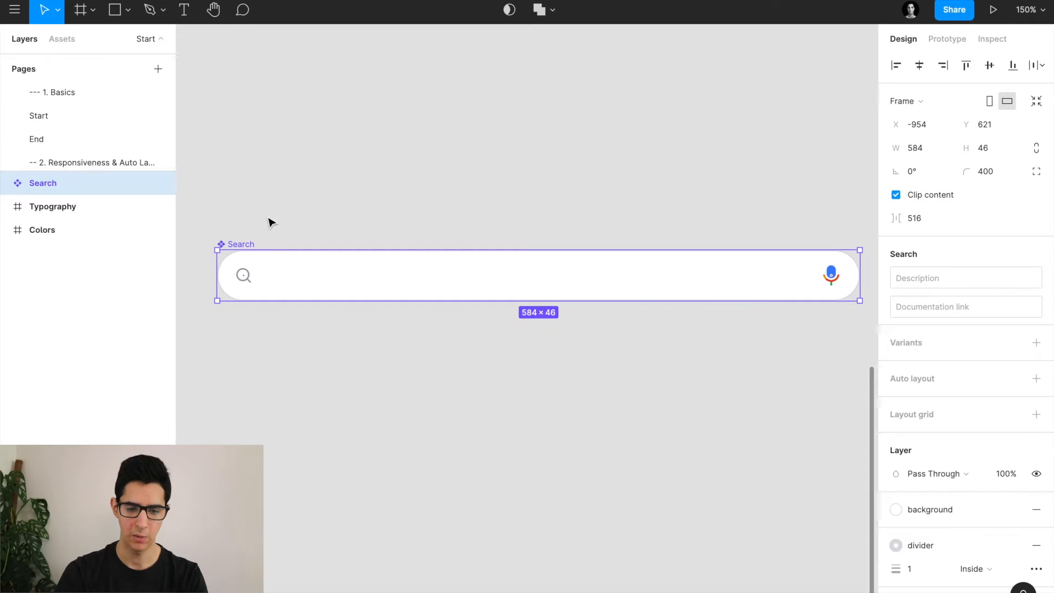
scroll(269, 223, right, 1)
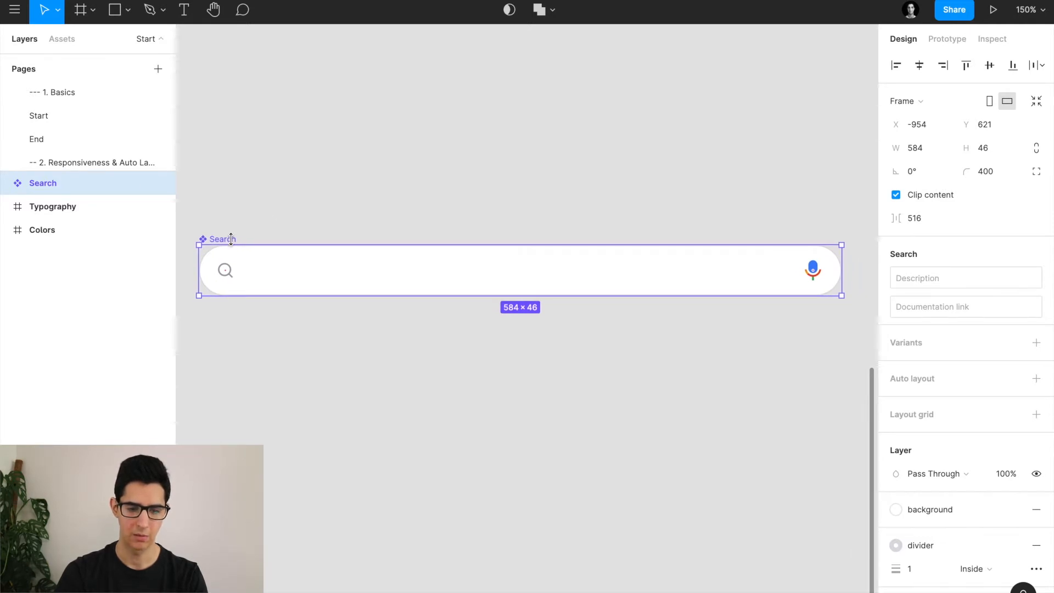
drag(230, 262, 234, 377)
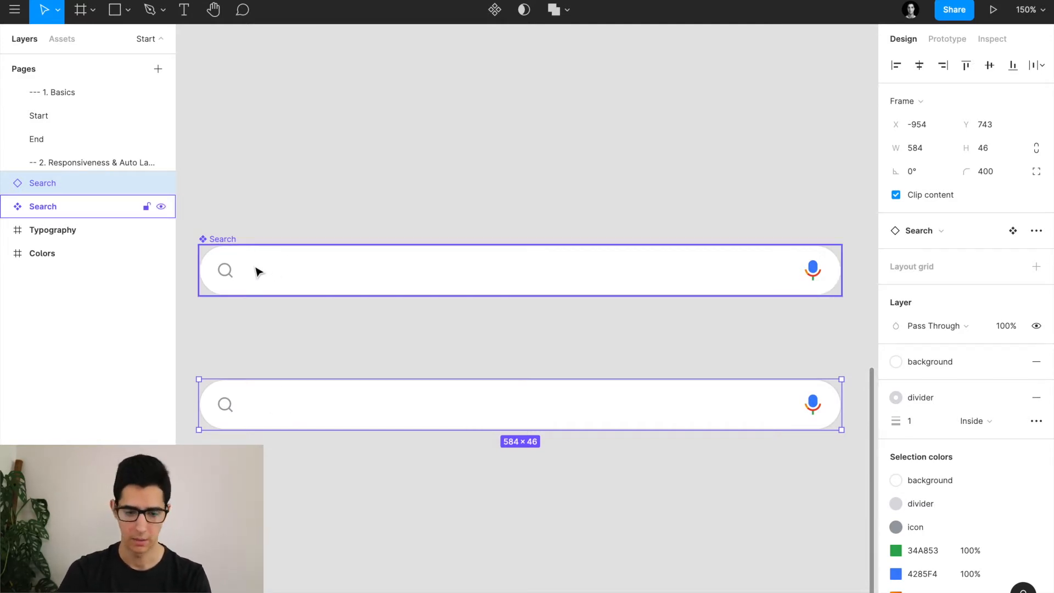
Try moving the magnifier icon in the main Search component to about X 58, Y 17, and undo the icon move and the instance
click(226, 271)
click(227, 273)
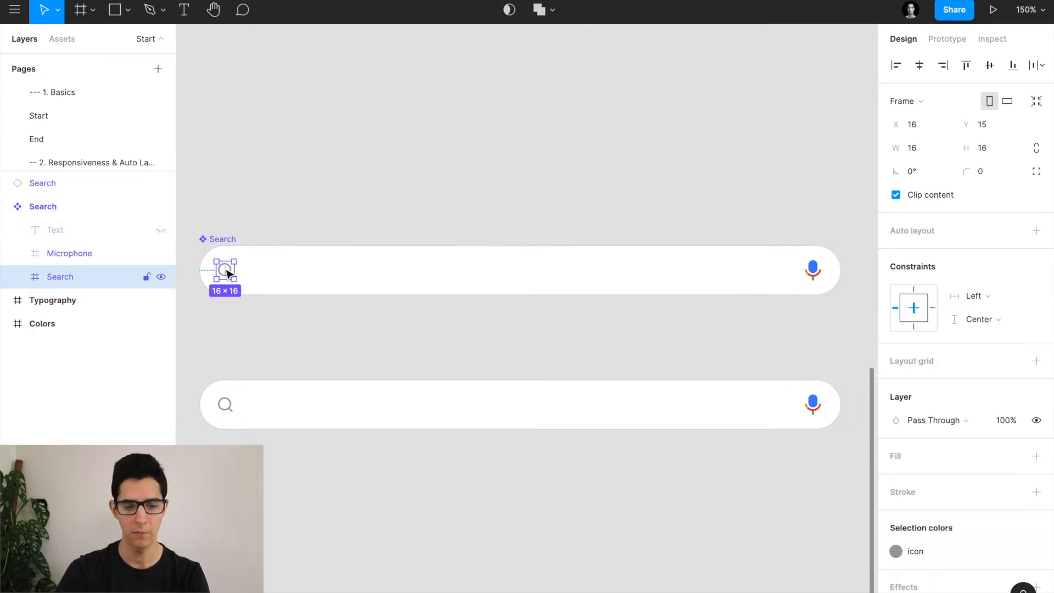
drag(226, 273, 273, 276)
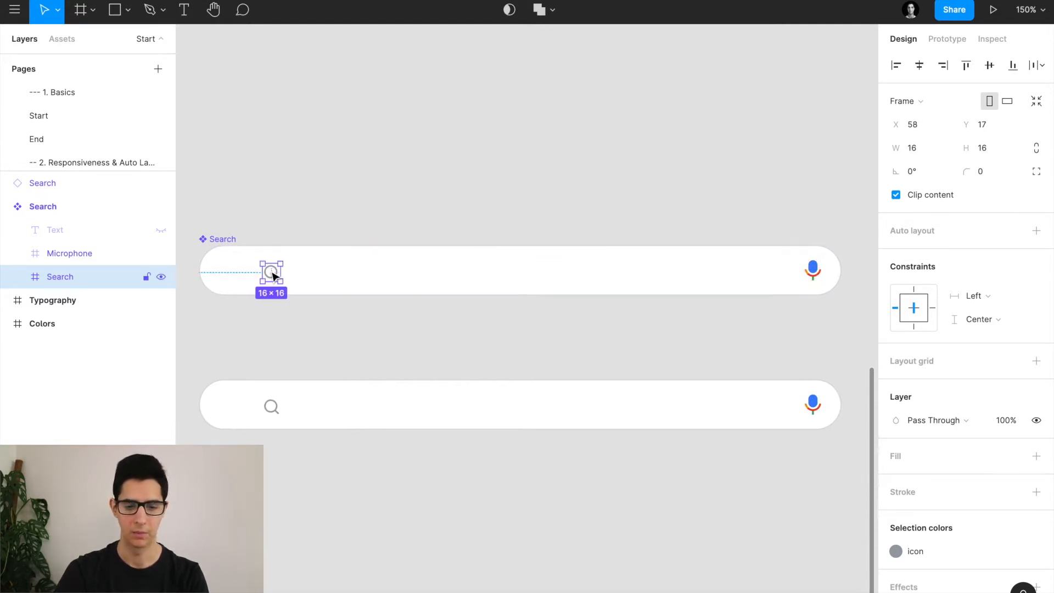
key(ctrl+z)
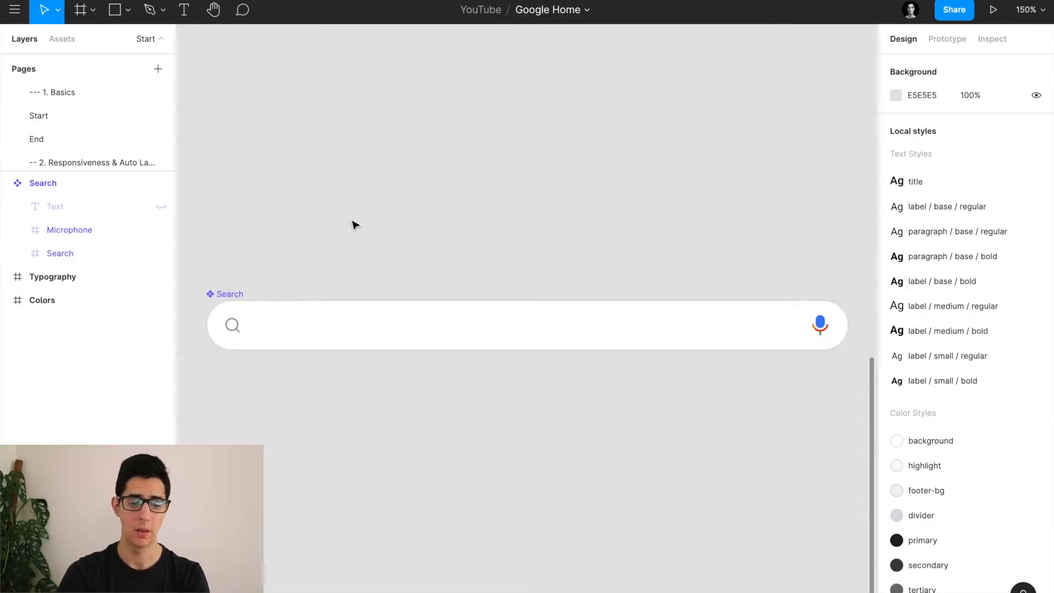
Add a variant to the Search component and delete the second search bar, keeping only Default in the set
click(235, 297)
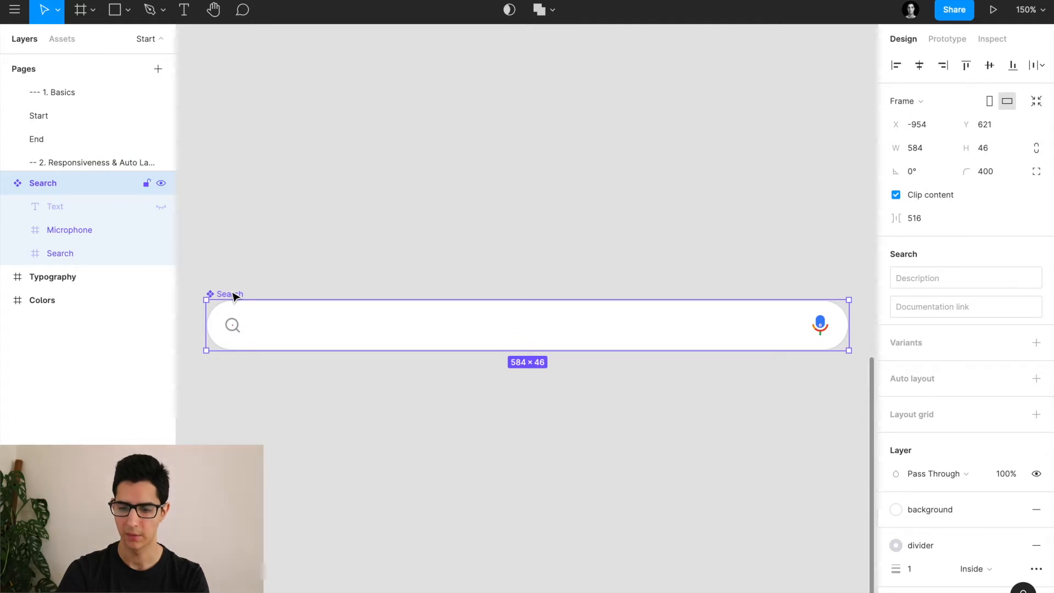
click(1032, 344)
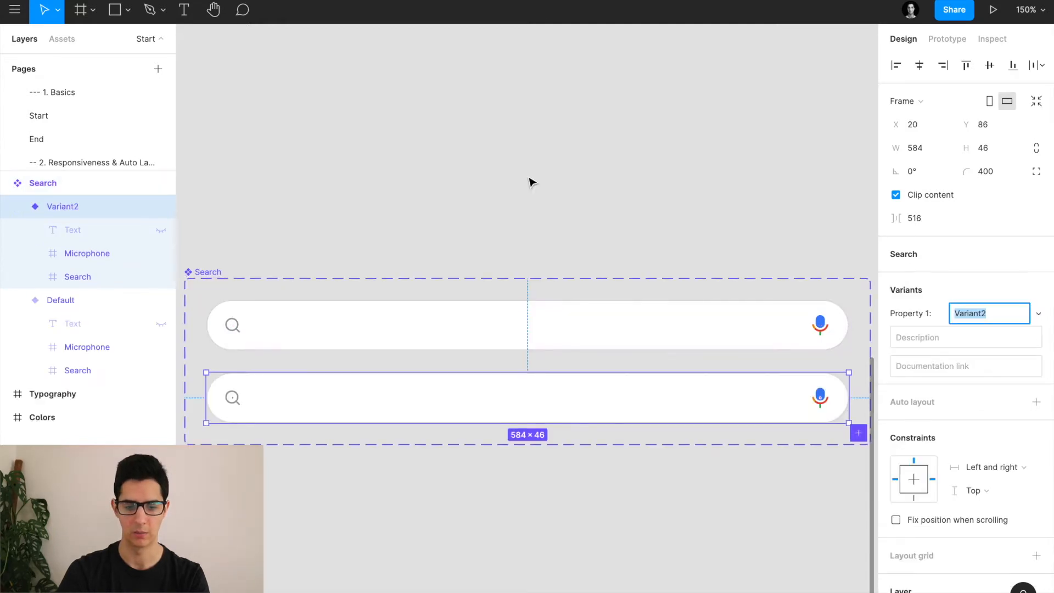
scroll(531, 181, down, 5)
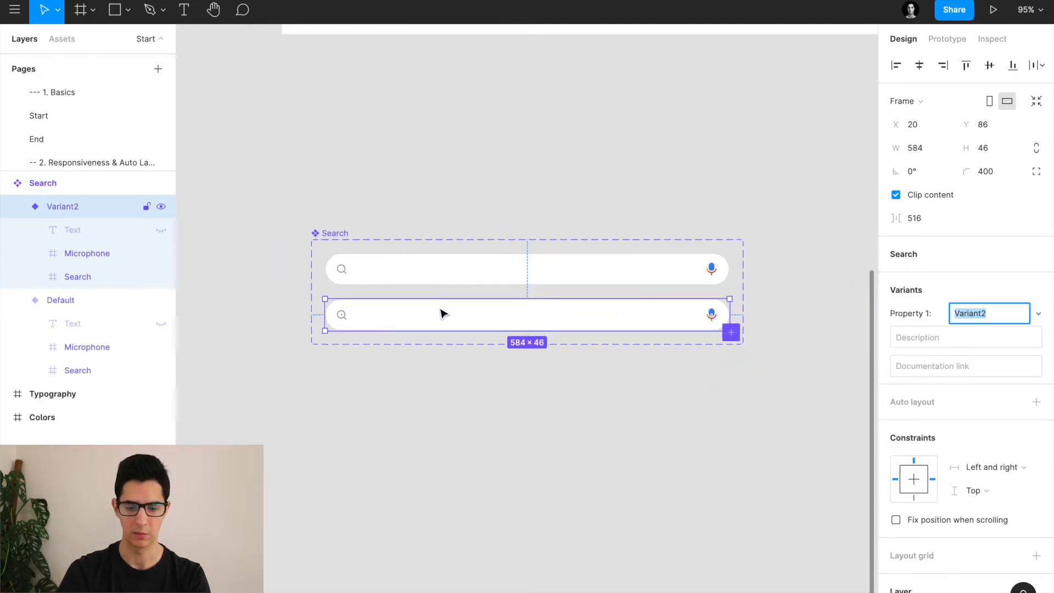
key(Escape)
key(Delete)
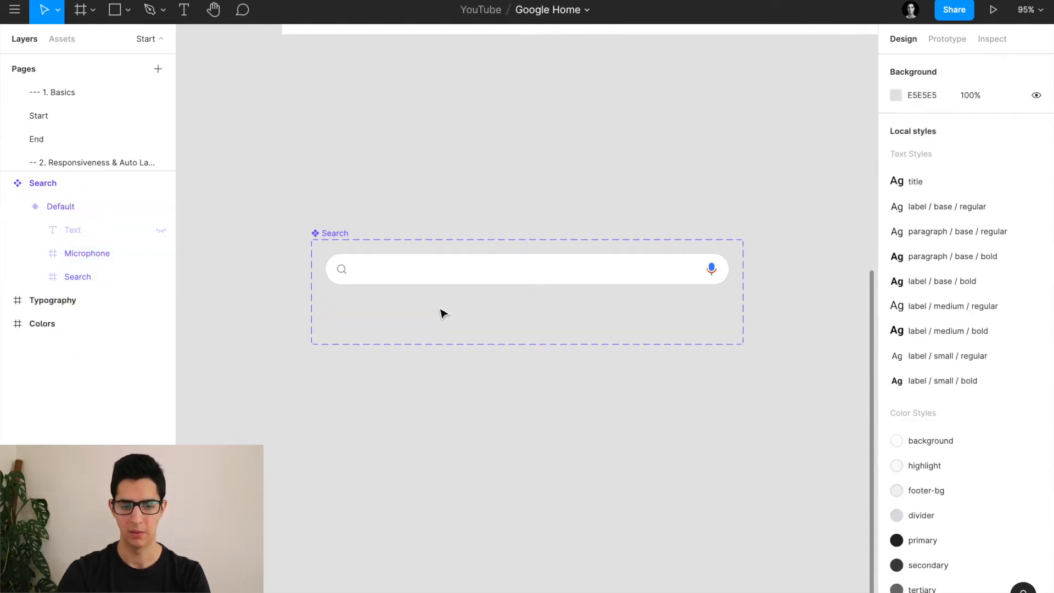
Widen the Search component set to about 1882 px
click(334, 234)
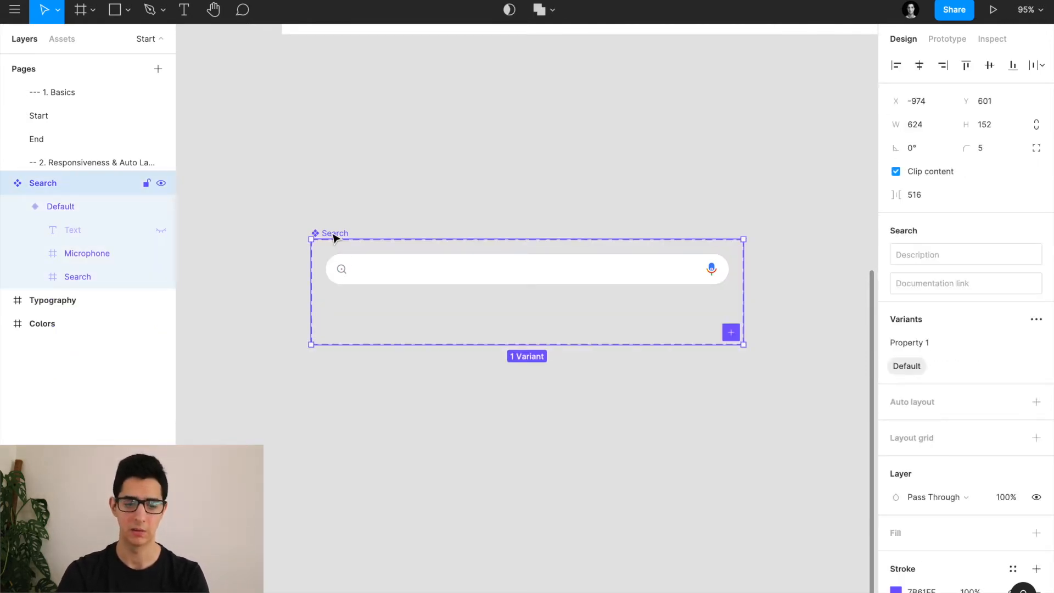
scroll(629, 270, down, 2)
scroll(616, 269, down, 2)
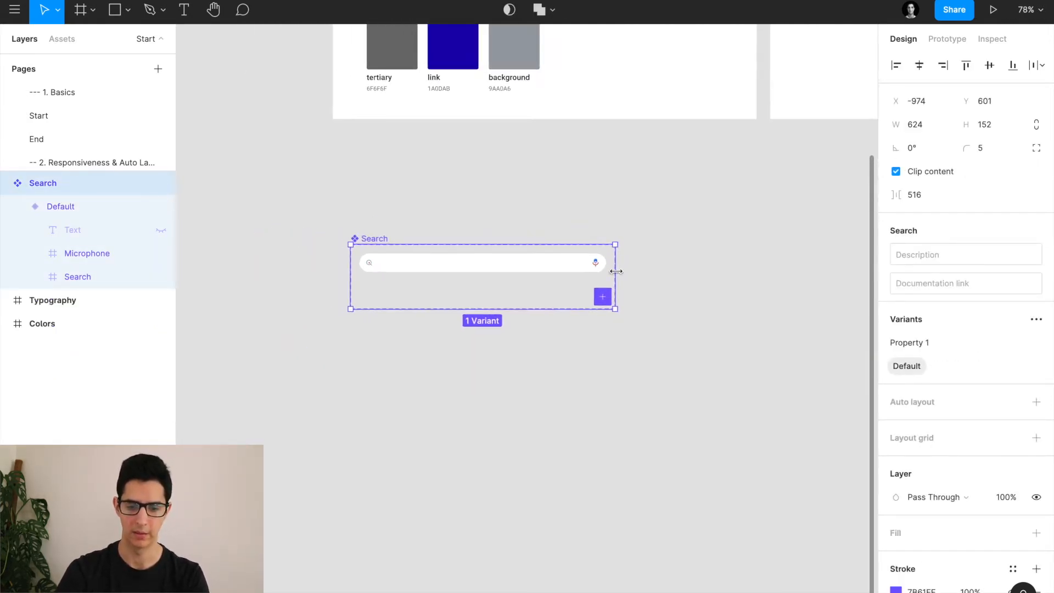
drag(617, 272, 711, 261)
key(ctrl+z)
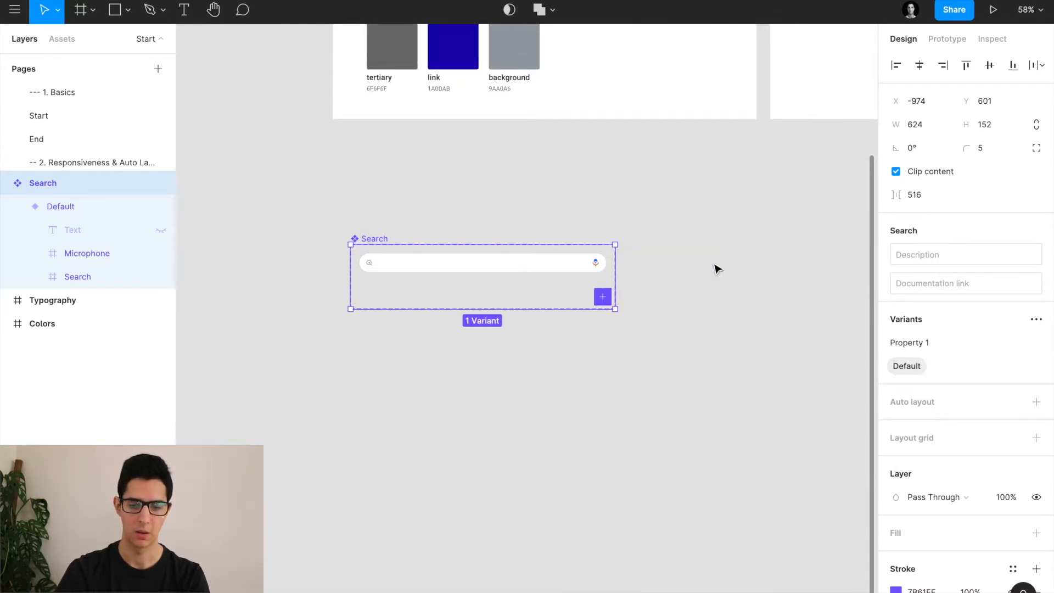
scroll(629, 266, right, 2)
scroll(629, 266, down, 2)
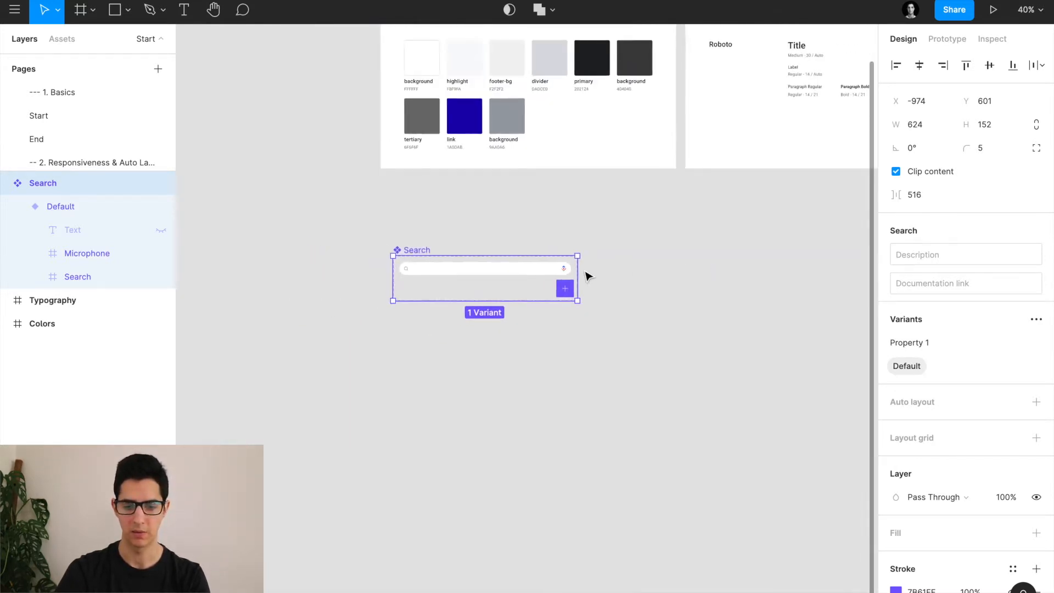
drag(581, 271, 811, 268)
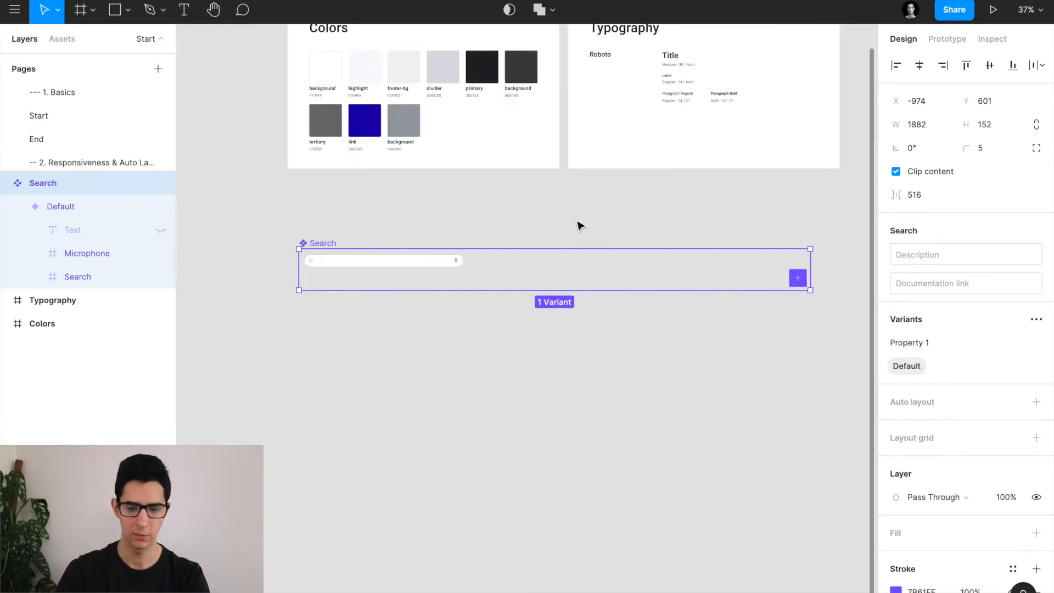
Check the search bar on the Google page in the browser, and duplicate the Default variant inside the set at about X 630, Y 17
key(super+Tab)
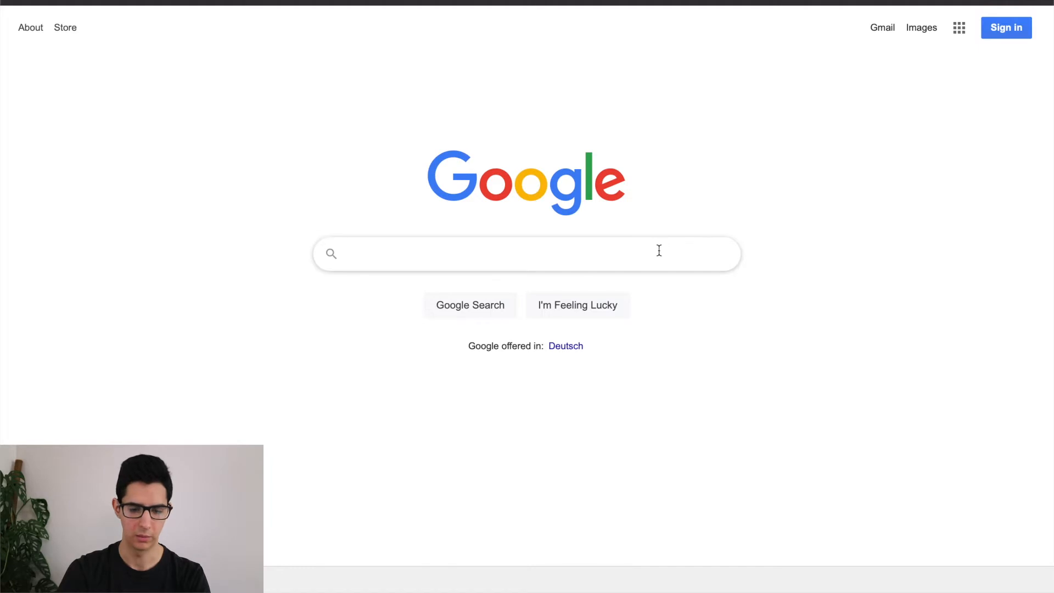
key(super+Tab)
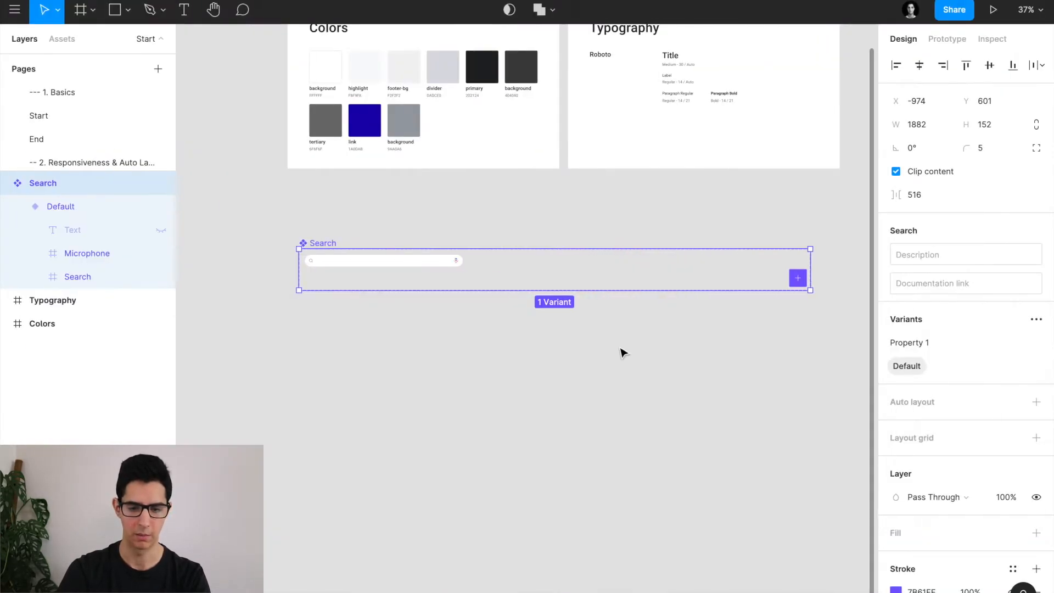
scroll(354, 262, up, 3)
click(354, 260)
scroll(351, 257, right, 3)
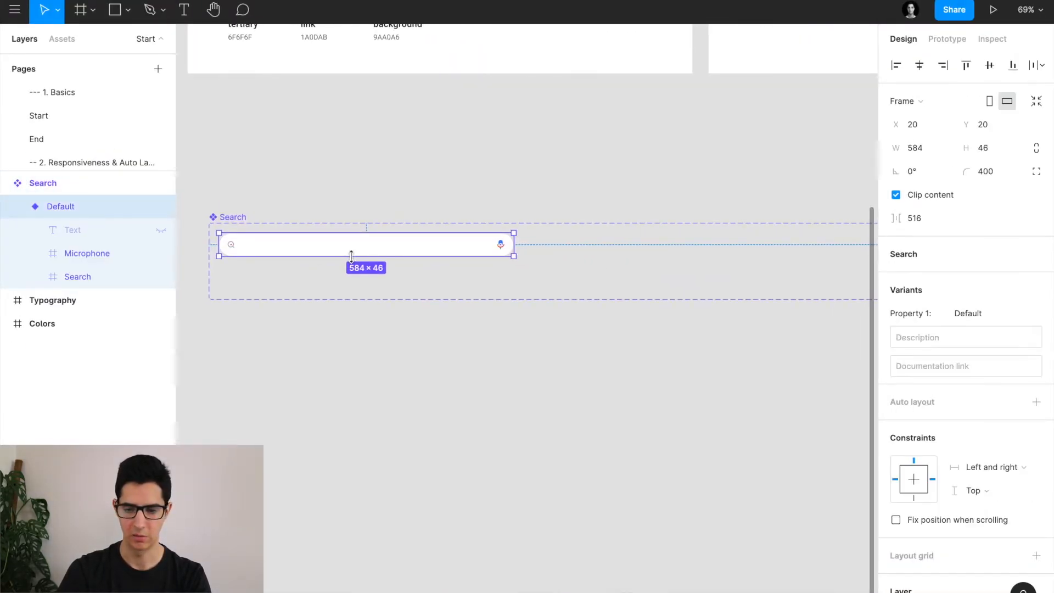
scroll(352, 256, down, 2)
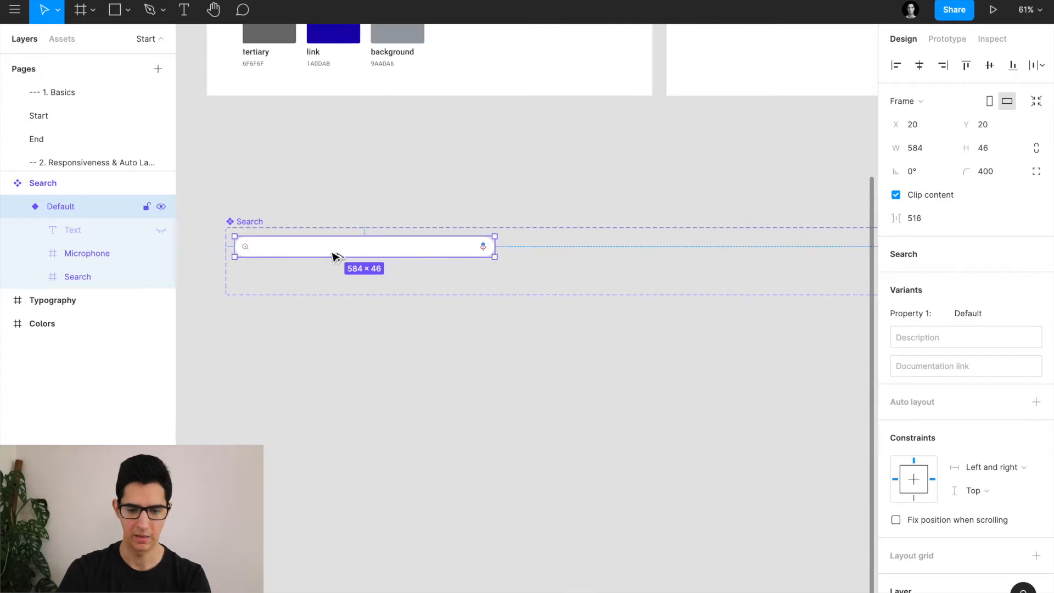
drag(336, 256, 606, 257)
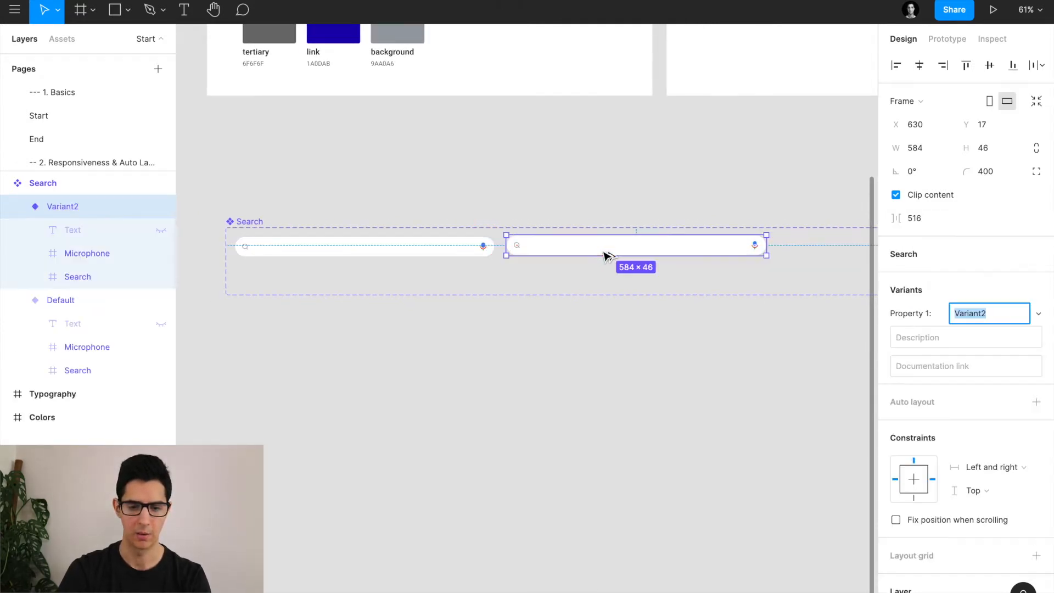
Place Variant2 at X 644, Y 20 inside the Search set and rename the set's variant property to State
click(238, 228)
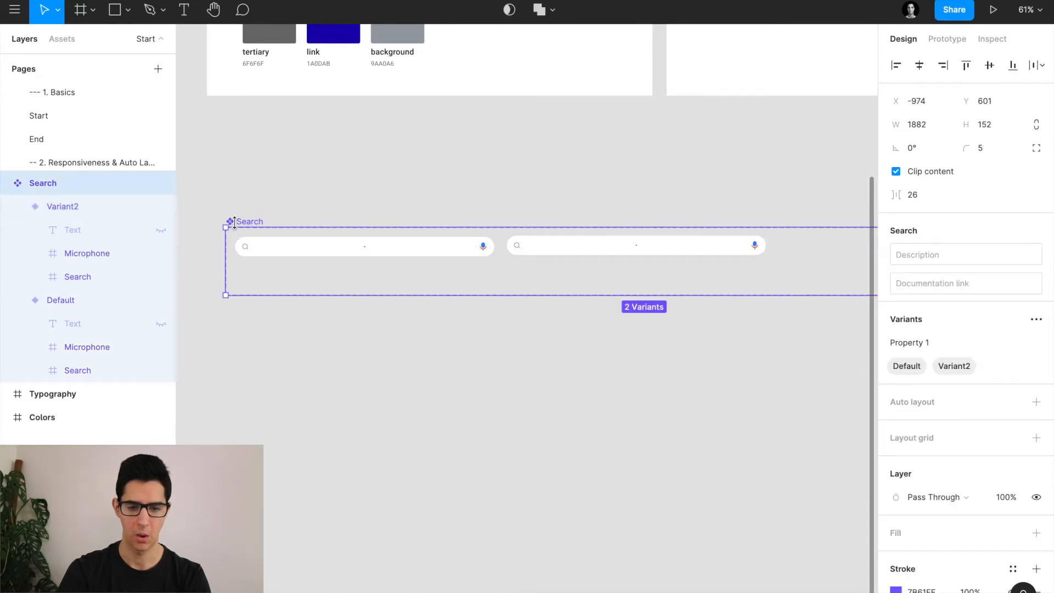
scroll(237, 228, down, 3)
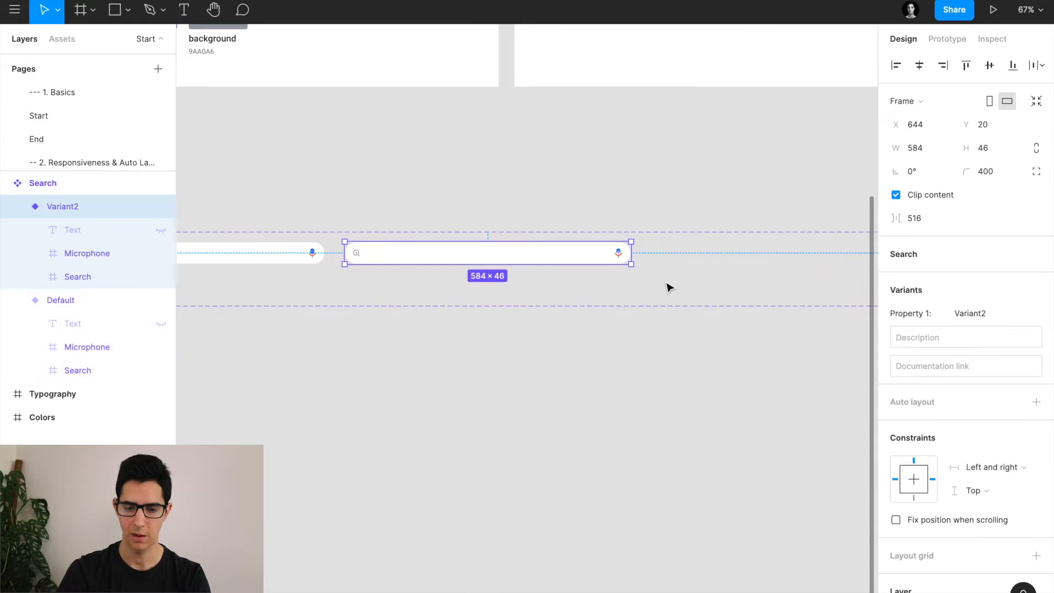
scroll(669, 288, left, 1)
scroll(668, 287, down, 2)
click(301, 245)
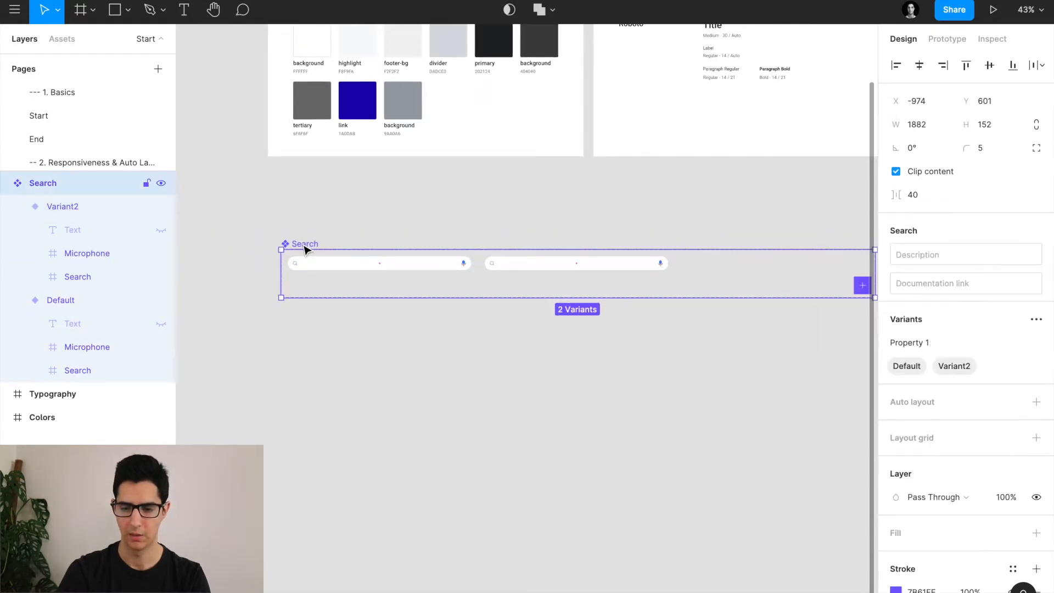
click(945, 346)
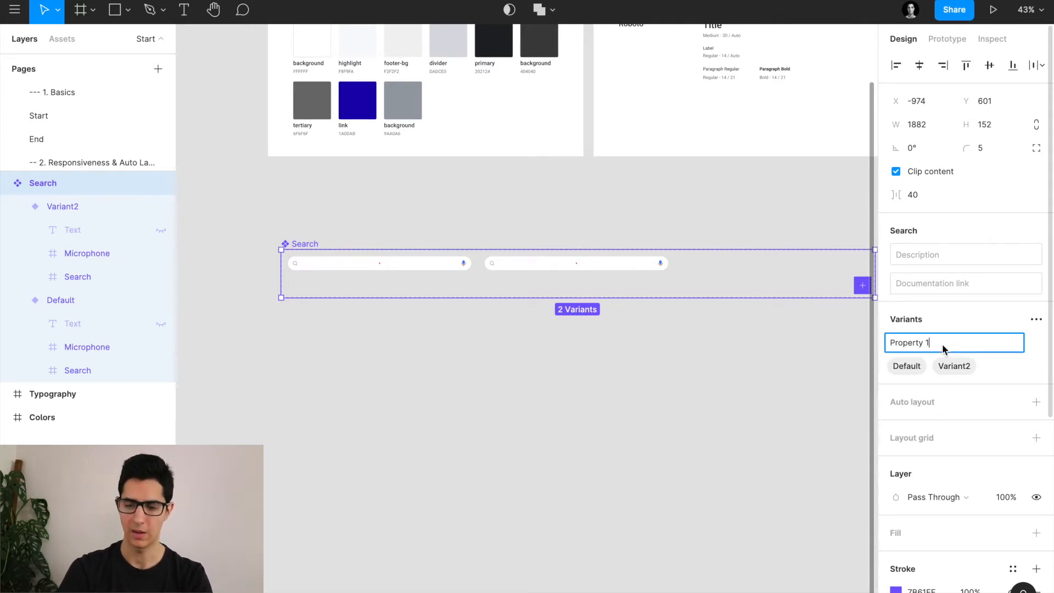
key(ctrl+a)
text(State)
click(341, 266)
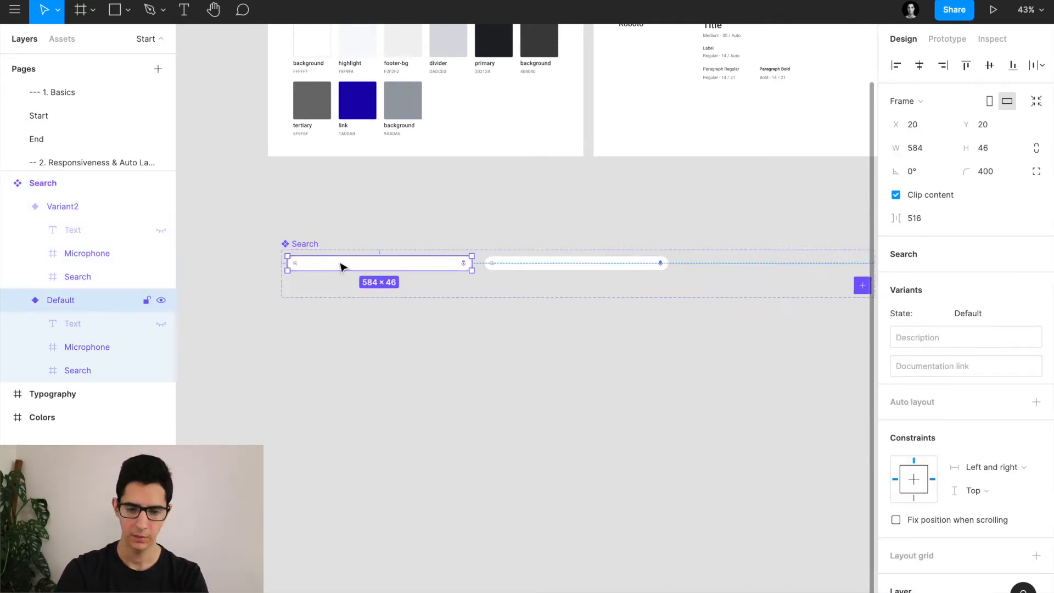
Rename the Search set's Default state value to Active
ctrl+scroll(341, 266, up, 5)
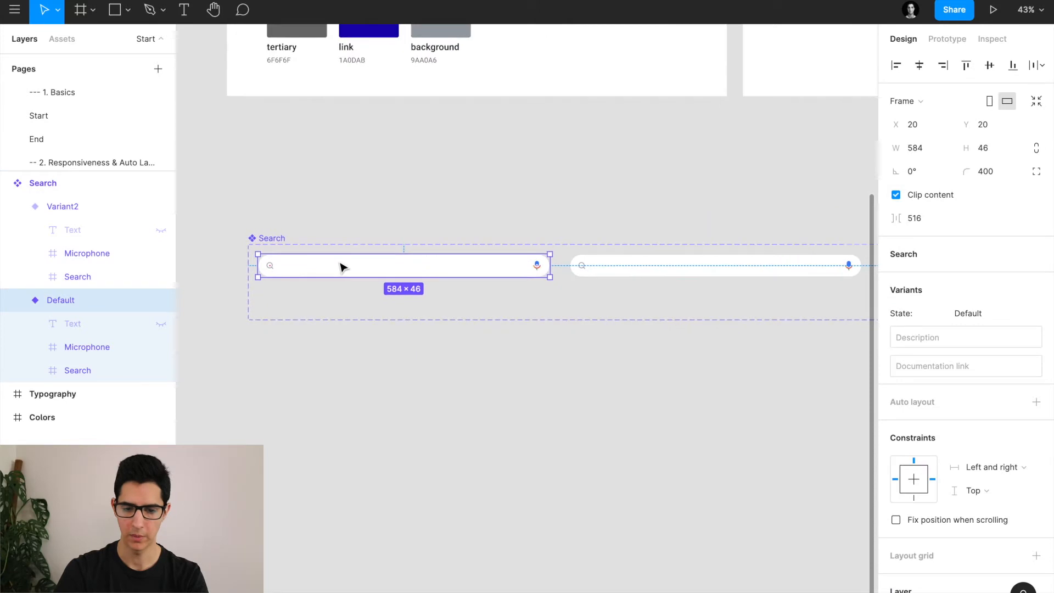
click(273, 247)
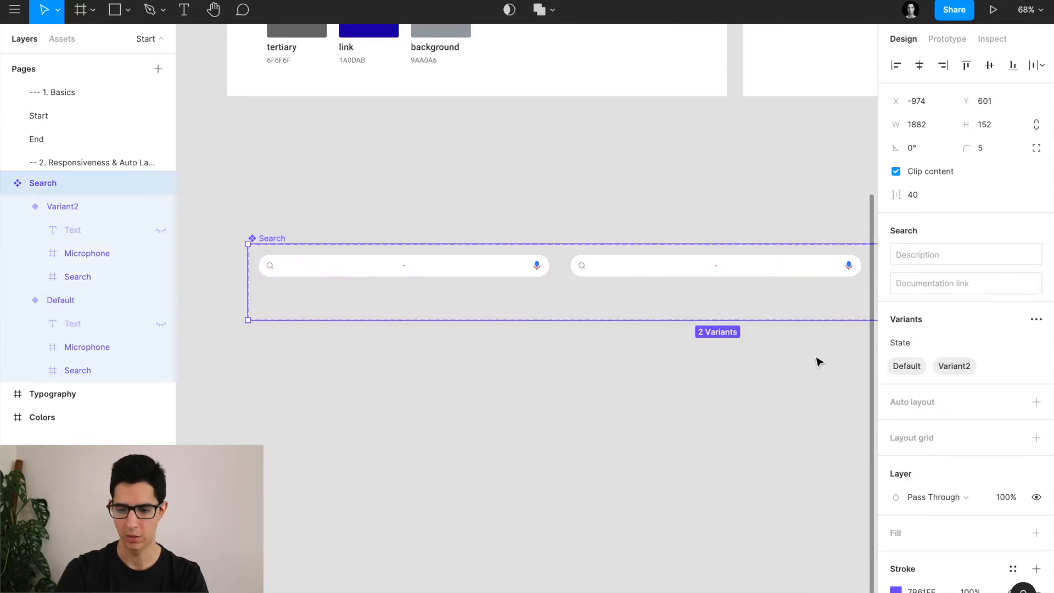
double_click(907, 366)
text(Active)
key(Return)
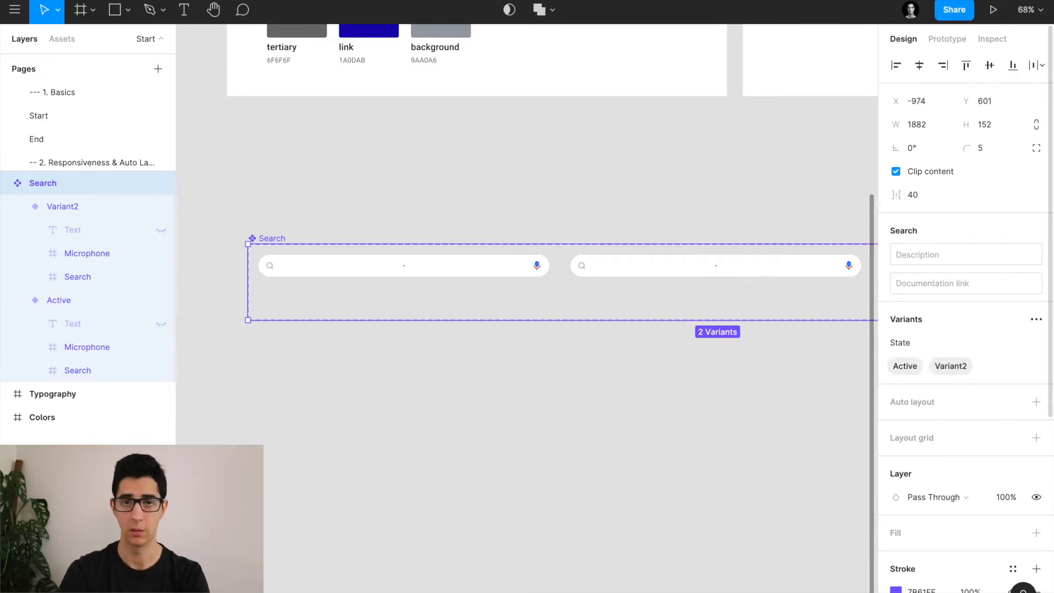
Rename the Search set's Variant2 state value to Hover
key(super+Tab)
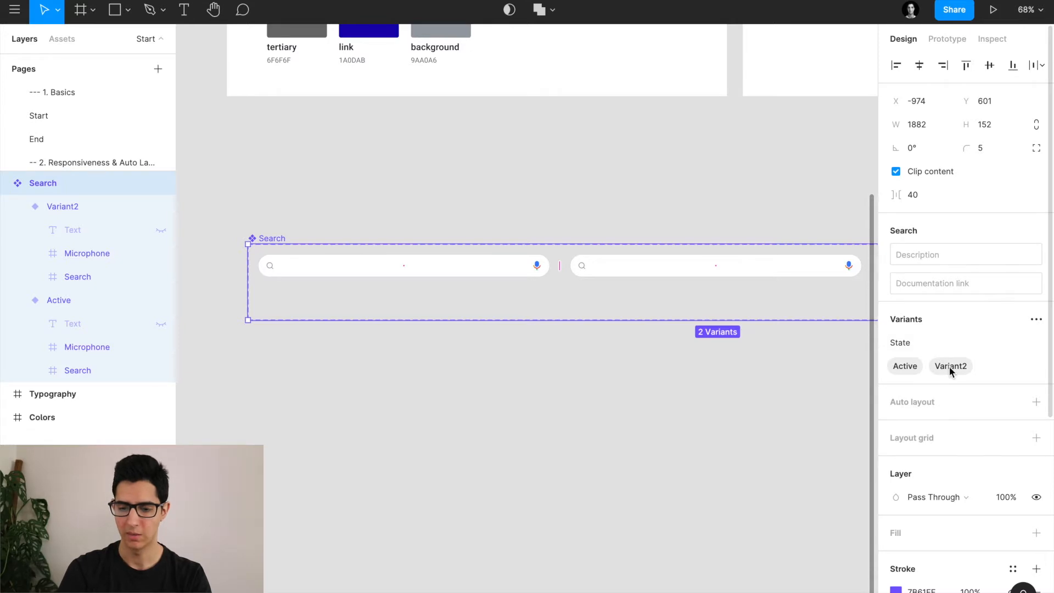
double_click(952, 368)
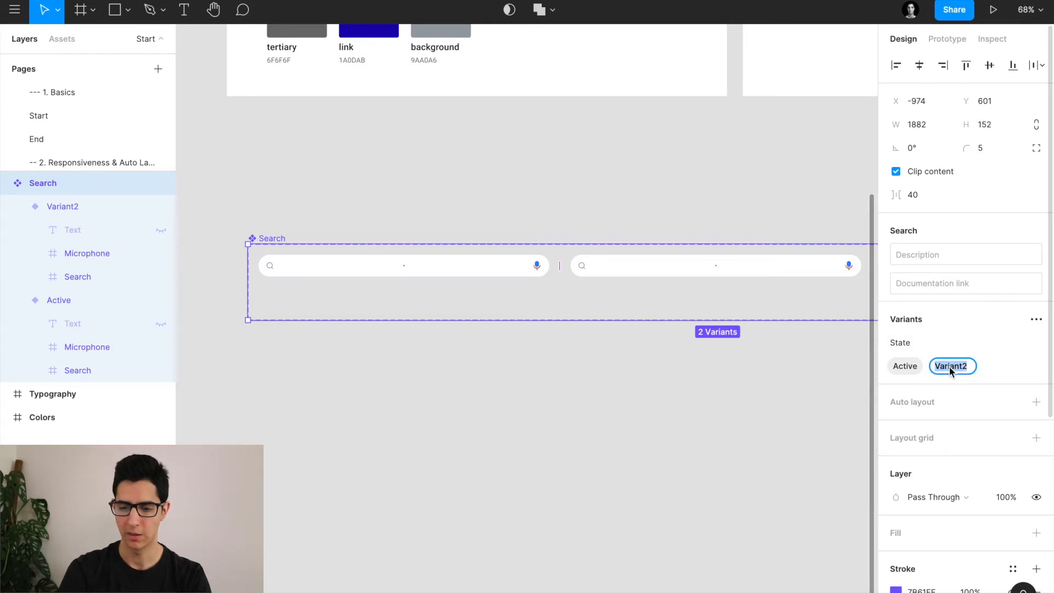
text(Hover)
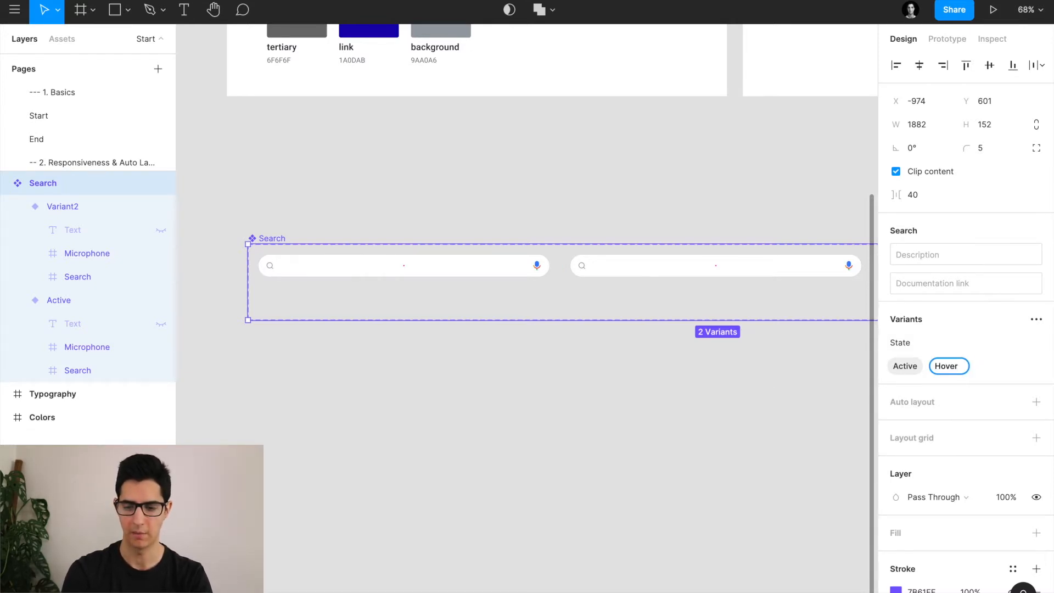
key(Return)
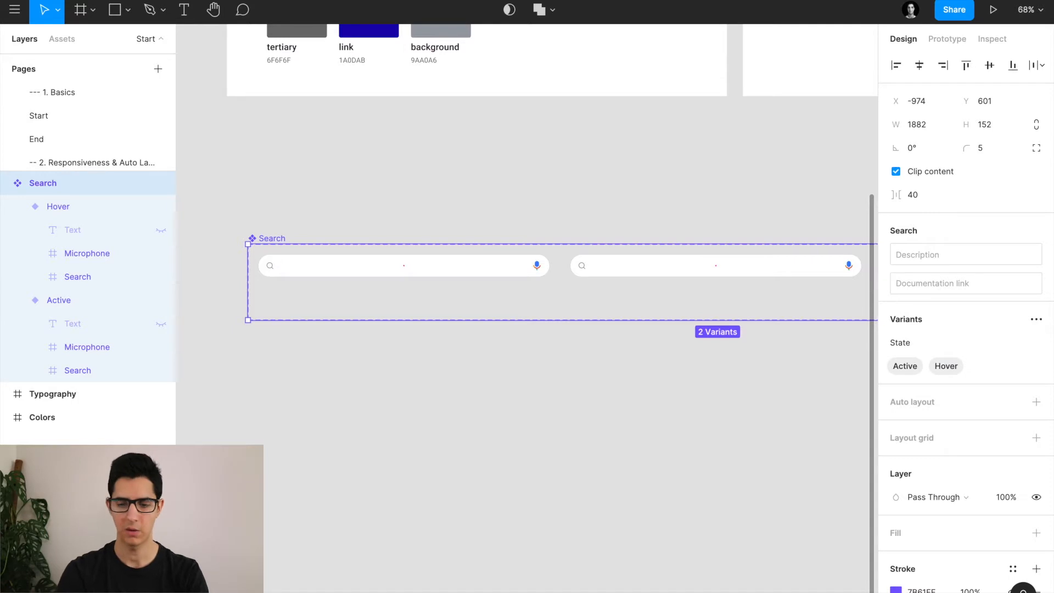
Select the two search bar variants in turn to compare their State values and appearance
click(456, 276)
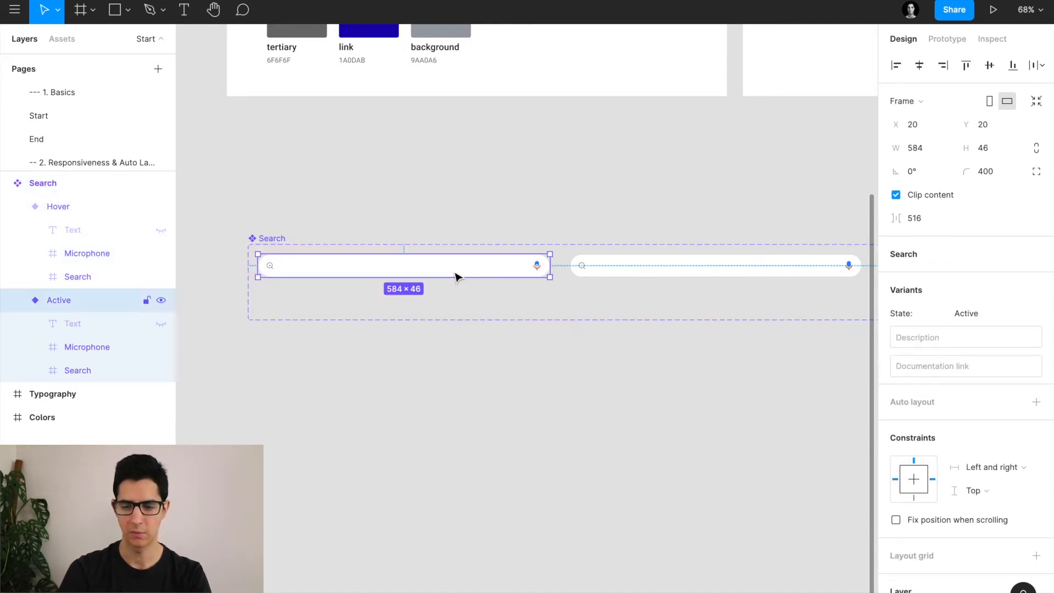
click(624, 274)
click(477, 273)
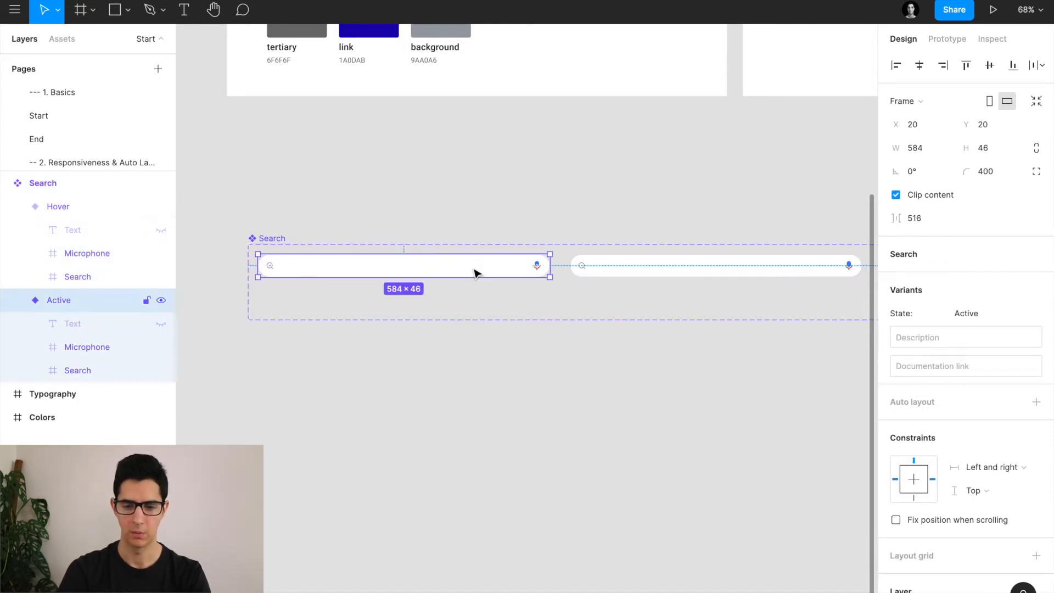
click(650, 261)
click(494, 268)
scroll(472, 274, right, 3)
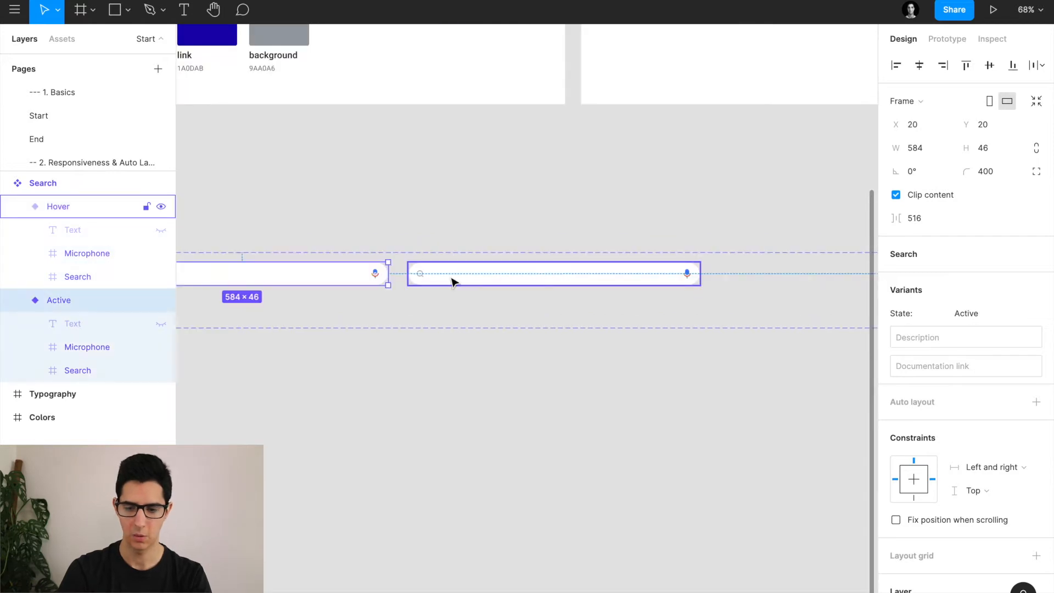
Remove the divider stroke from the Hover variant and deselect it to view the result
click(453, 283)
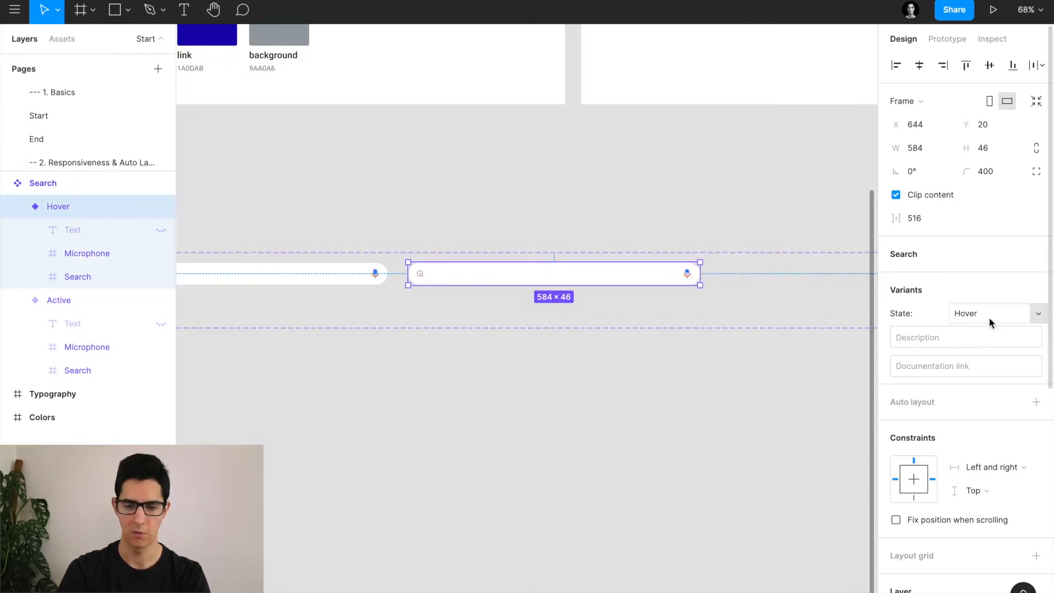
scroll(535, 278, up, 5)
scroll(535, 278, right, 2)
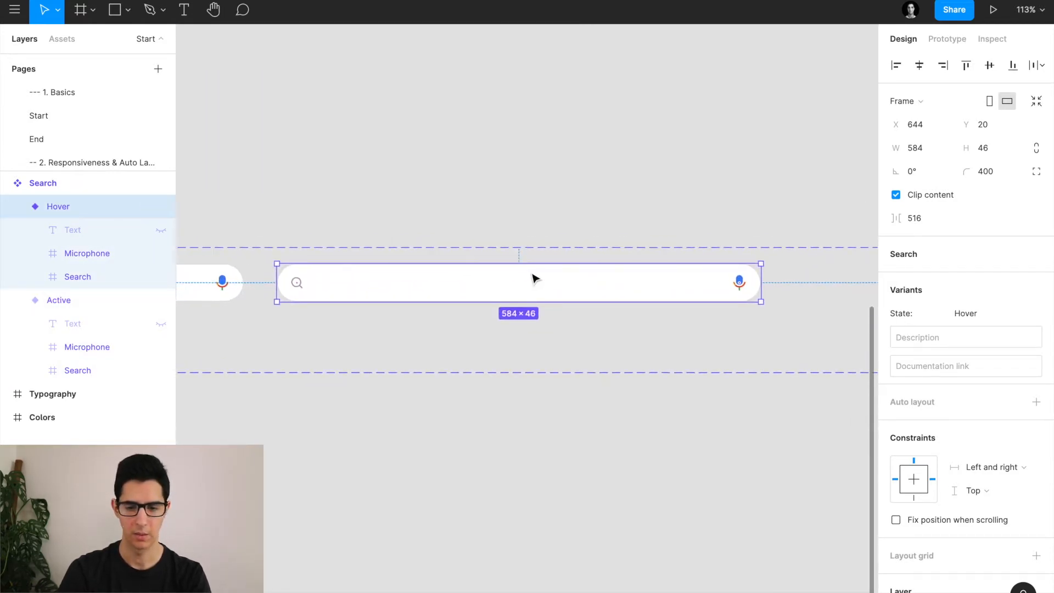
scroll(535, 278, down, 1)
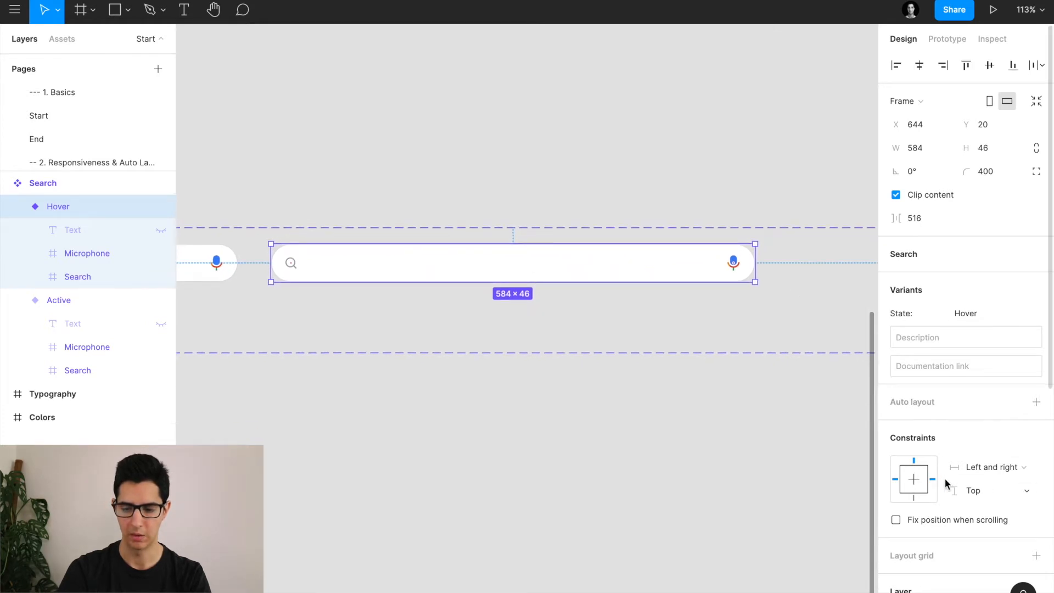
scroll(947, 483, down, 3)
scroll(946, 483, down, 2)
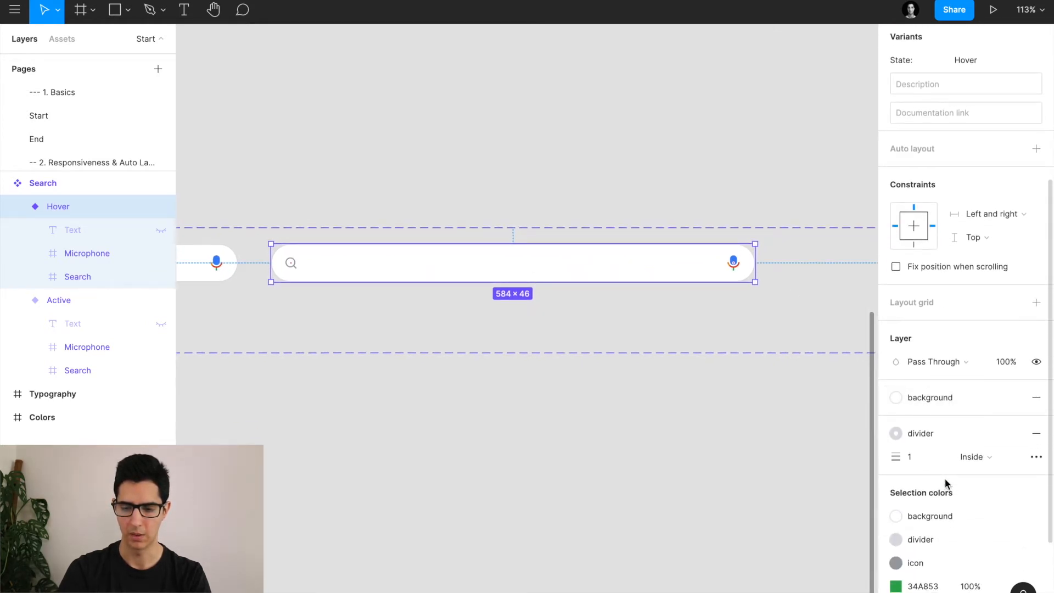
click(1037, 434)
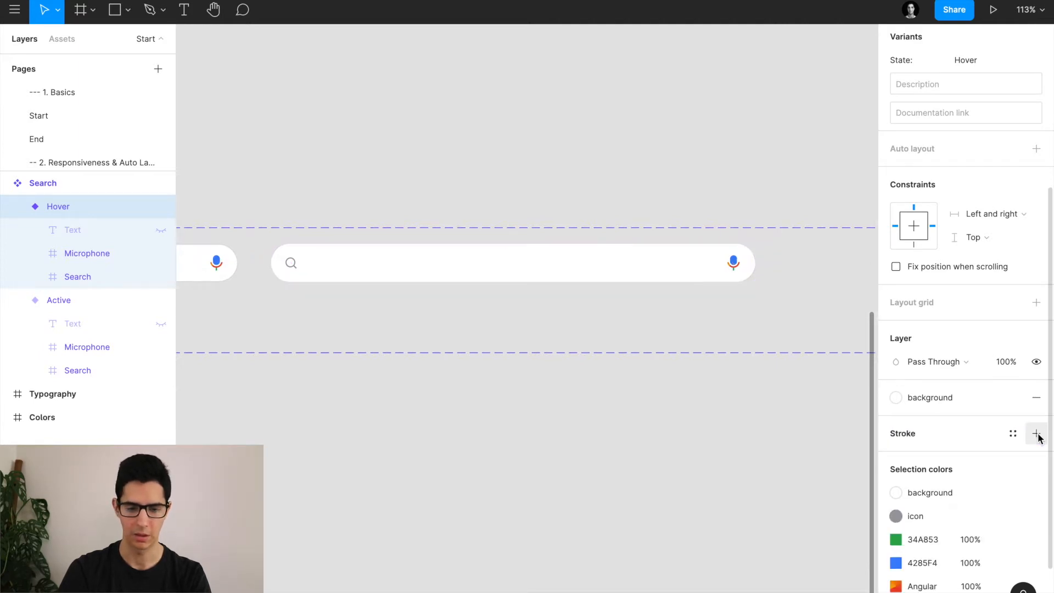
click(582, 419)
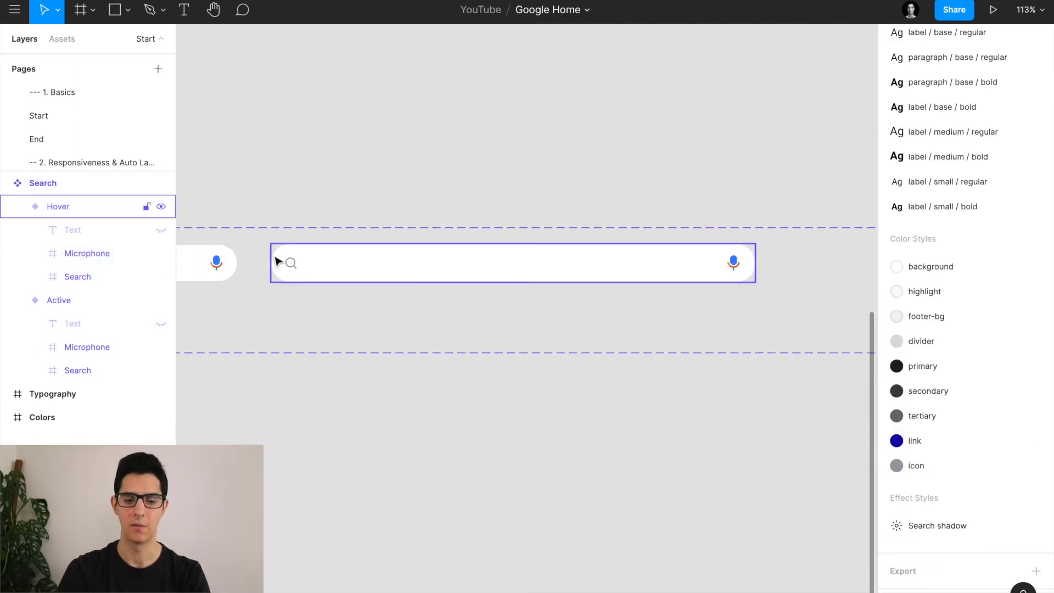
Add a drop shadow effect to the Hover variant and set its Y offset to 2
scroll(277, 260, up, 3)
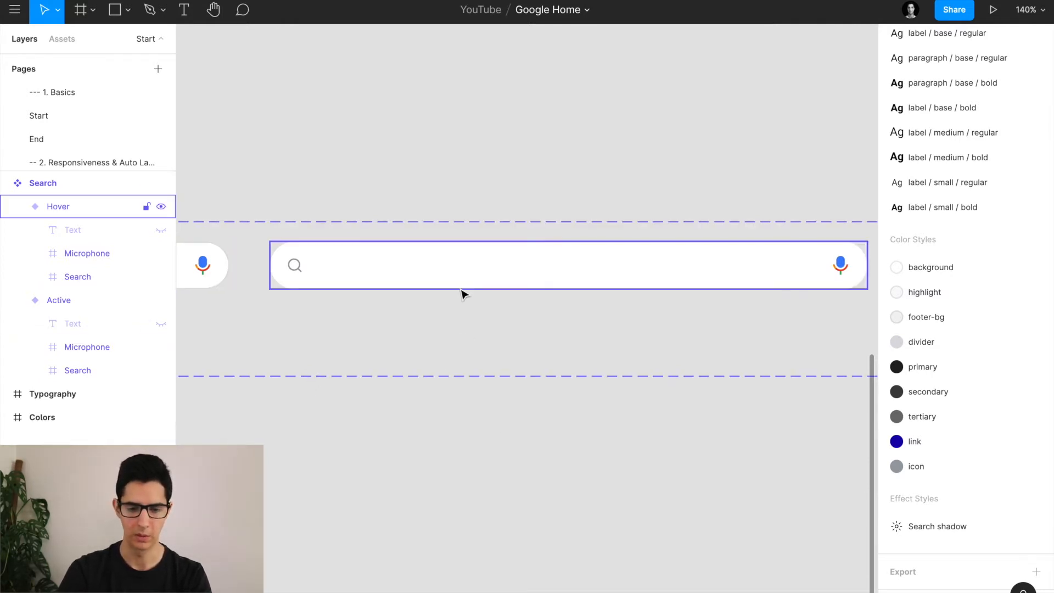
click(437, 268)
scroll(437, 269, right, 1)
scroll(436, 269, down, 1)
scroll(436, 271, right, 1)
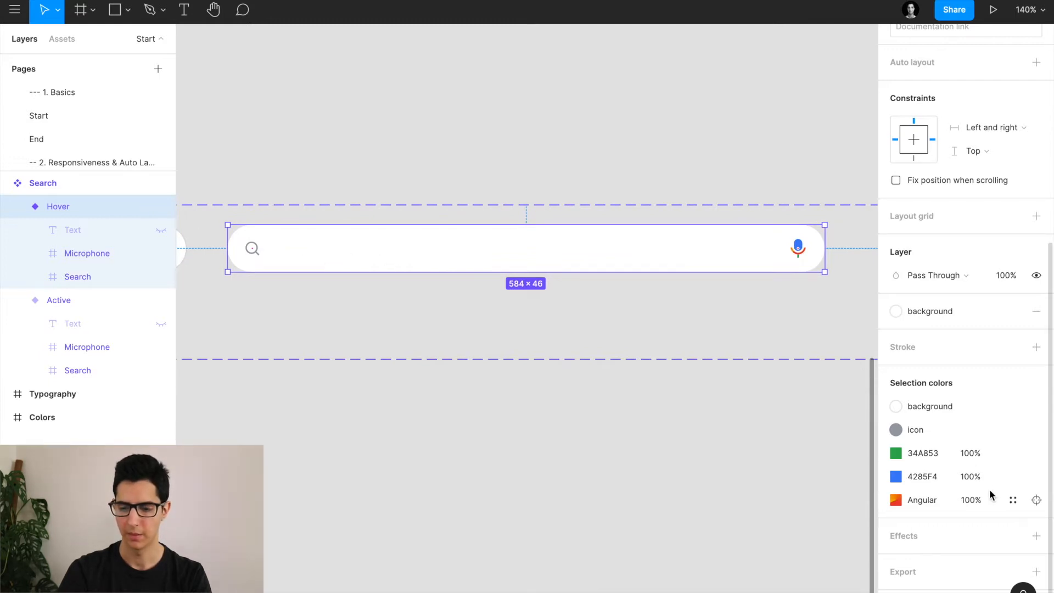
click(1037, 536)
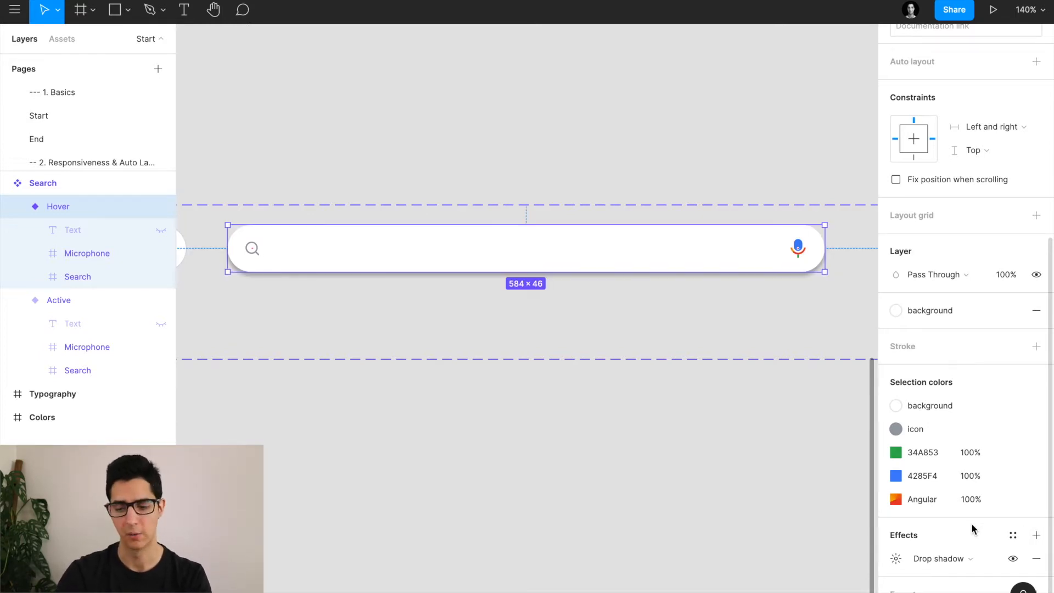
click(896, 559)
click(749, 581)
text(2)
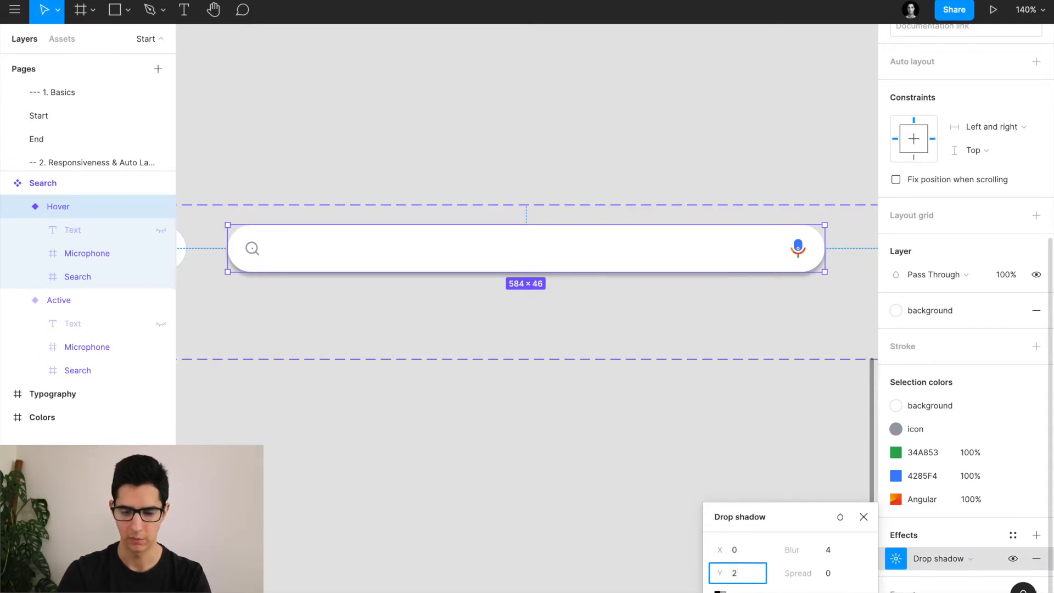
Set the Hover variant's drop shadow to blur 0 and spread 4
key(Tab)
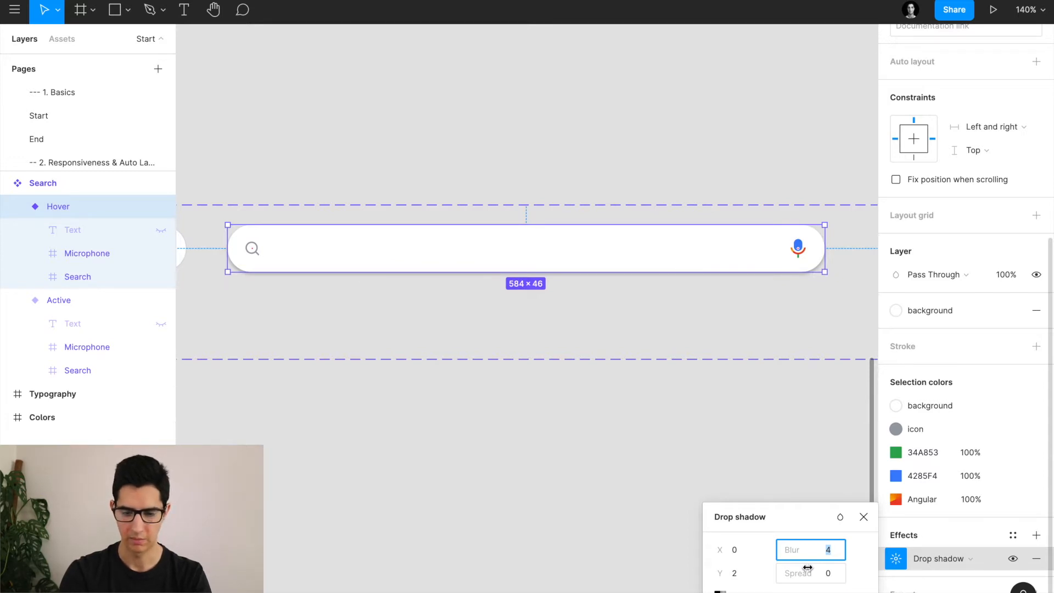
text(0)
key(Return)
click(832, 581)
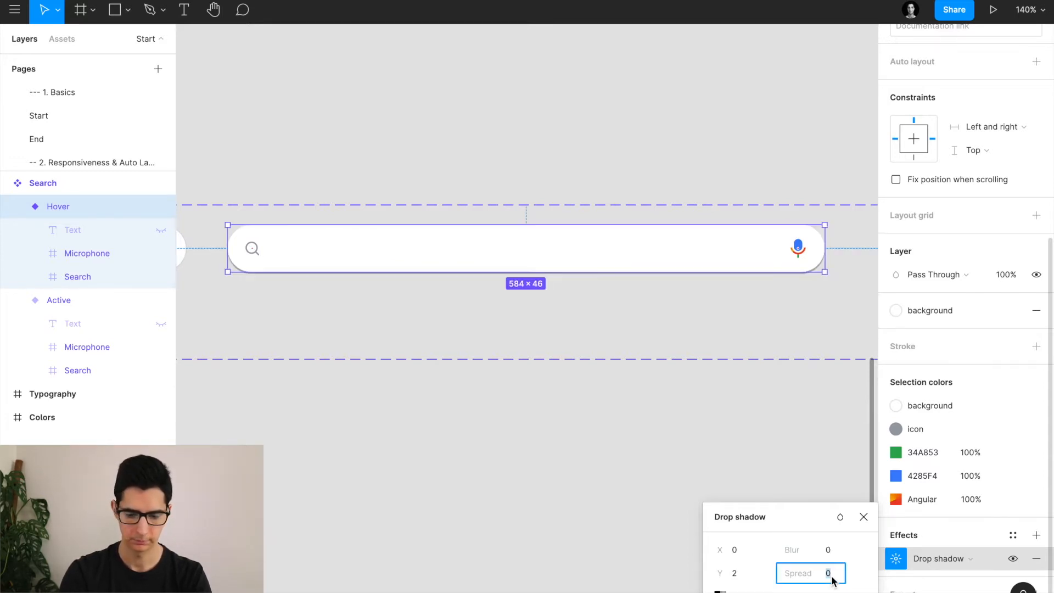
text(4)
key(Return)
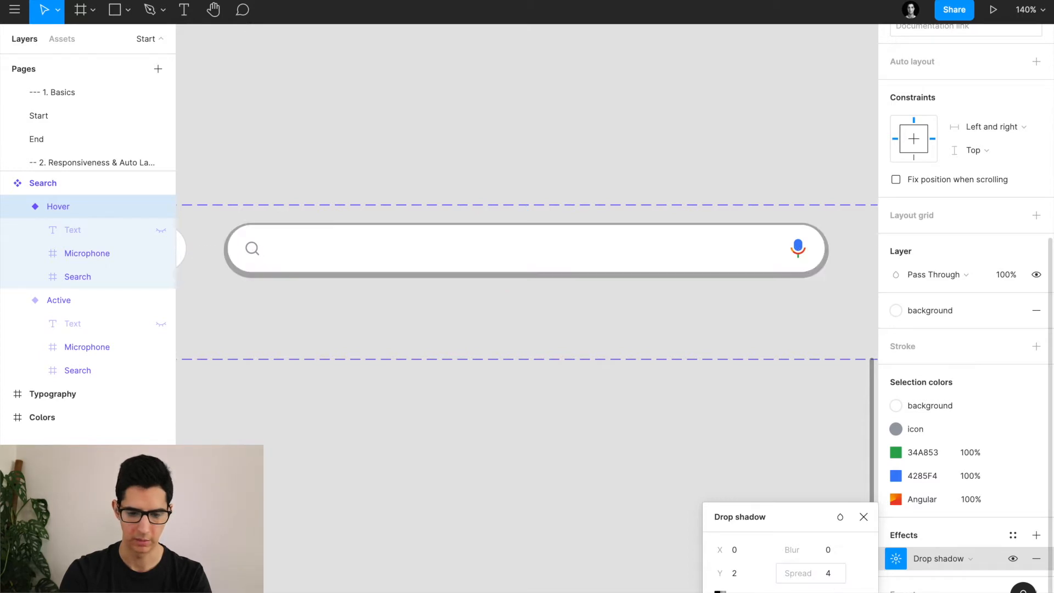
Set the drop shadow's spread to 2, try a blur of 8, and settle on a blur of 4
click(836, 580)
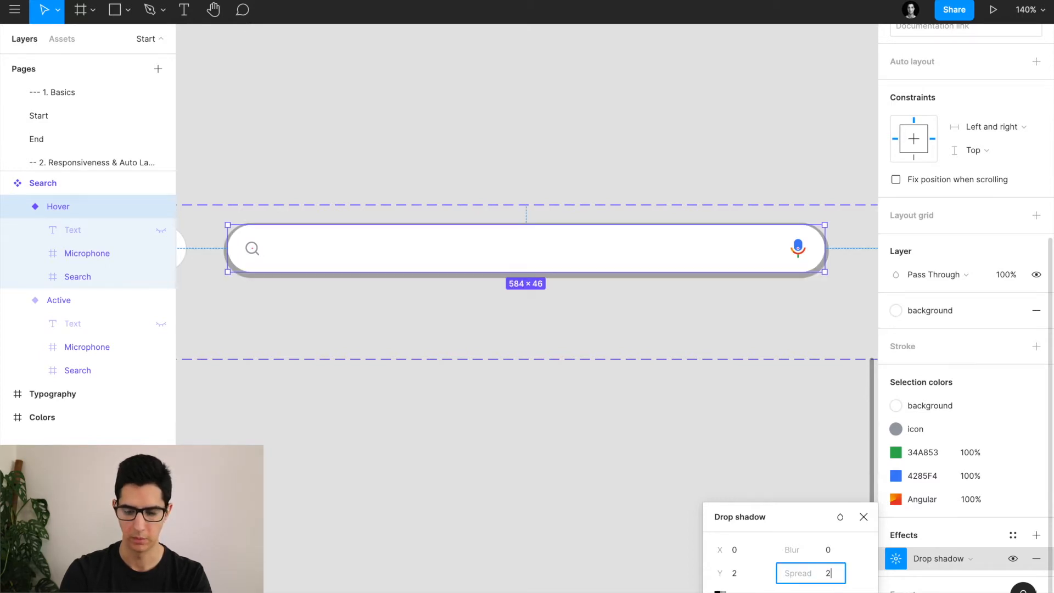
key(Return)
click(833, 551)
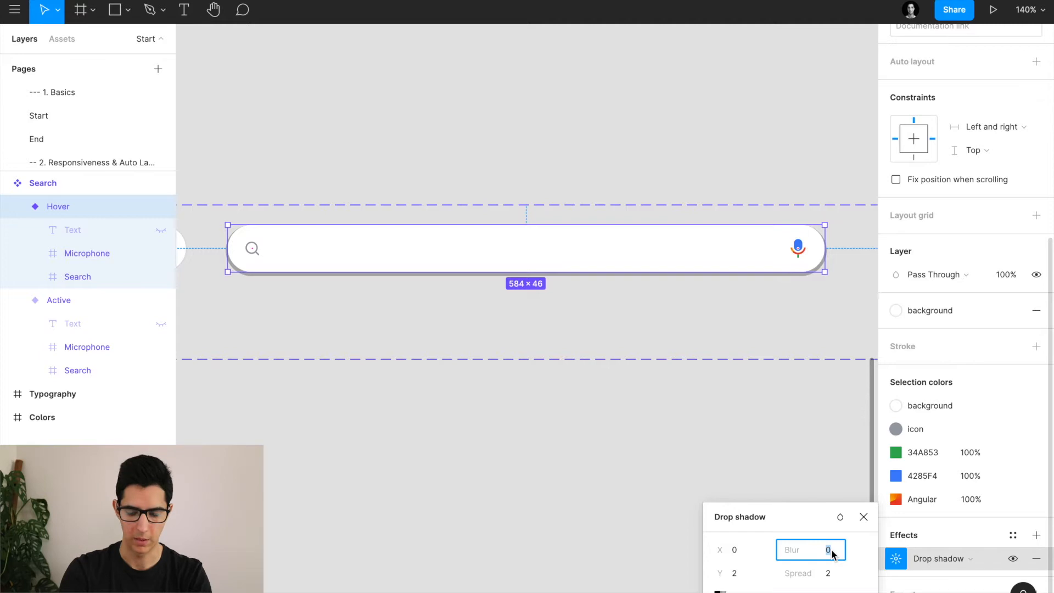
key(Return)
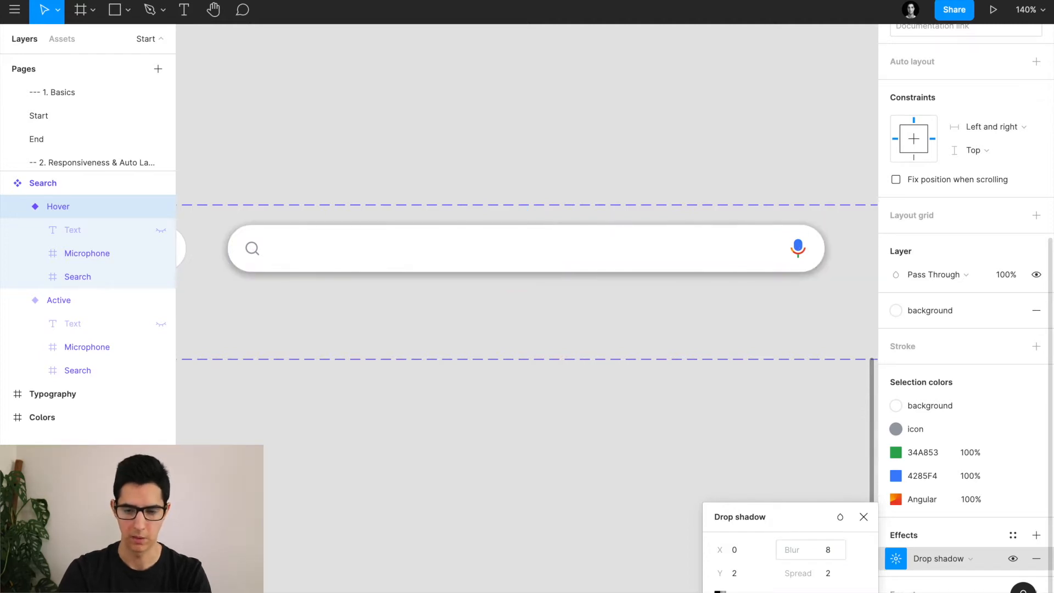
click(833, 550)
text(4)
Lighten the Hover variant's drop shadow through its colour settings and close the effect's settings
key(Tab)
key(Tab)
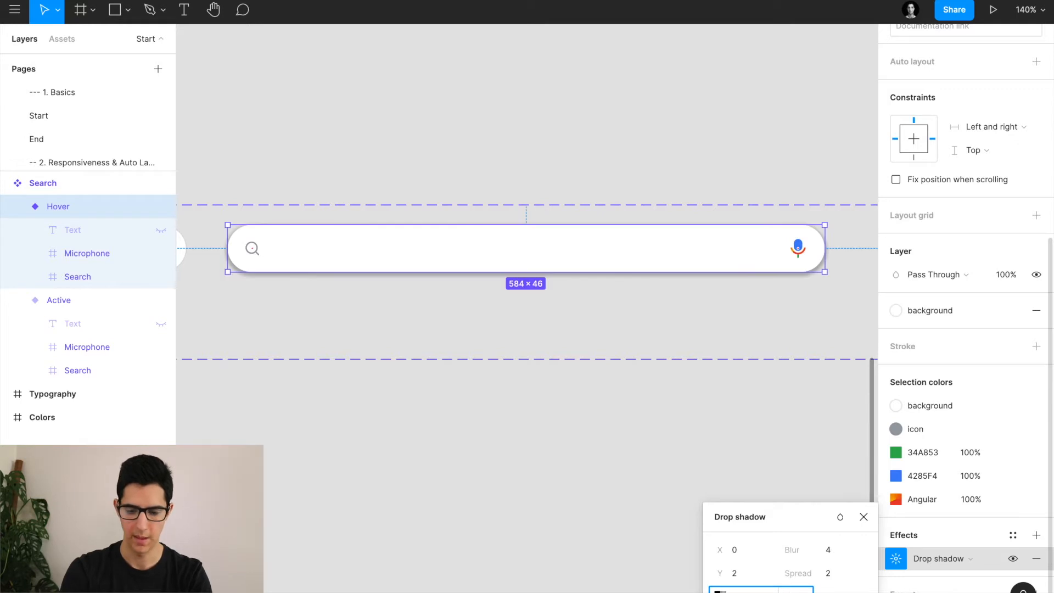
key(Return)
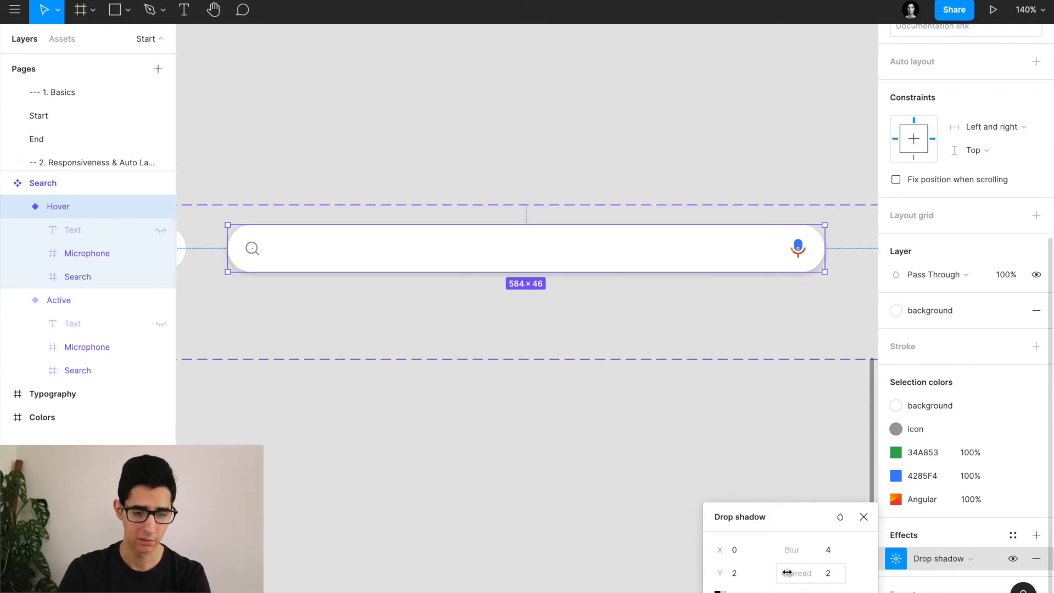
click(864, 517)
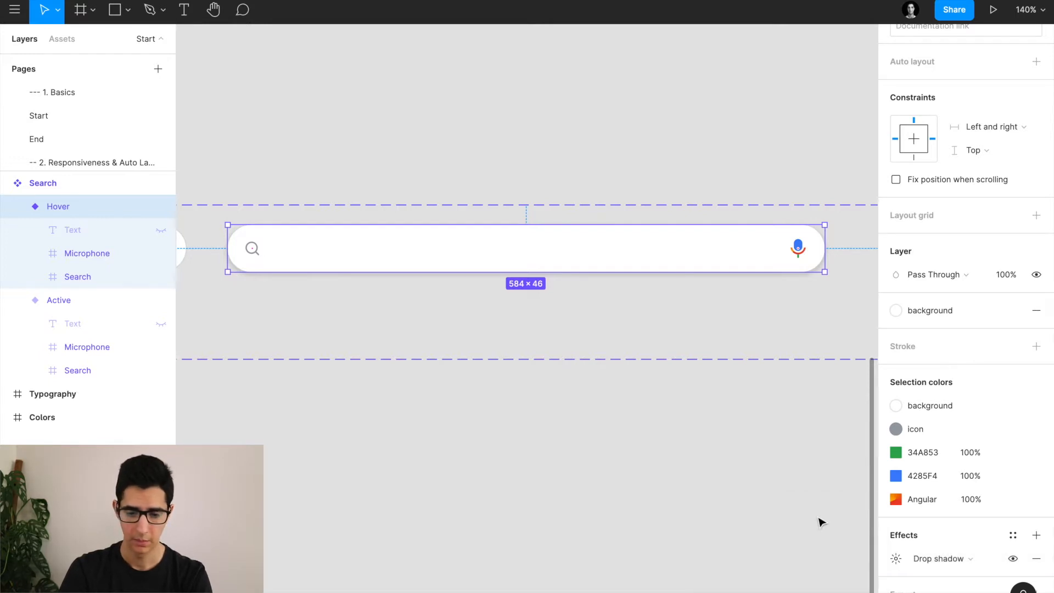
Compare the Hover variant's shadow with the hovered search field on the Google home page in the browser, and return to Figma
click(750, 513)
key(super+Tab)
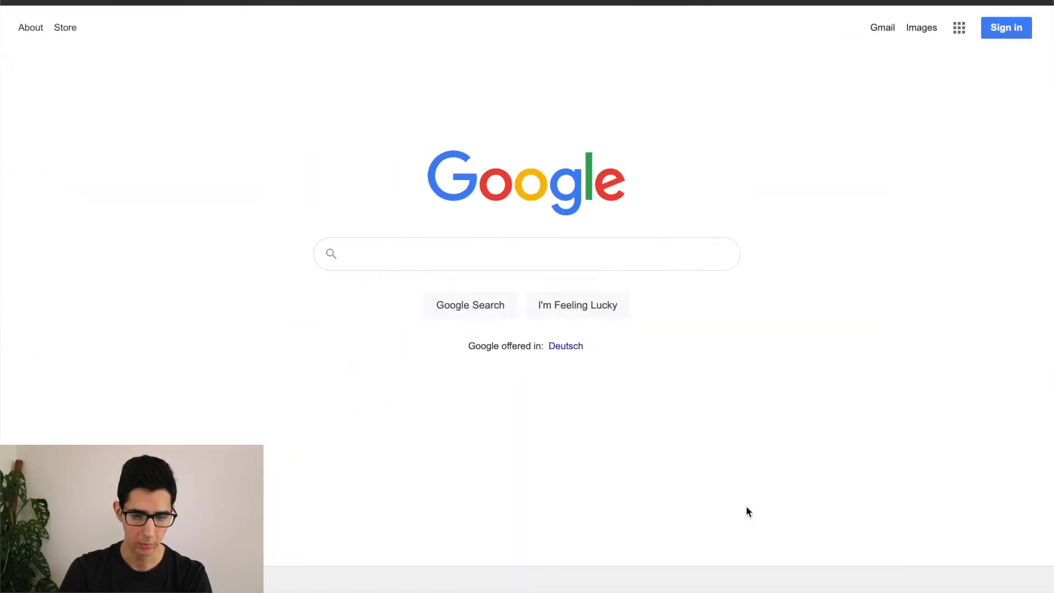
click(577, 251)
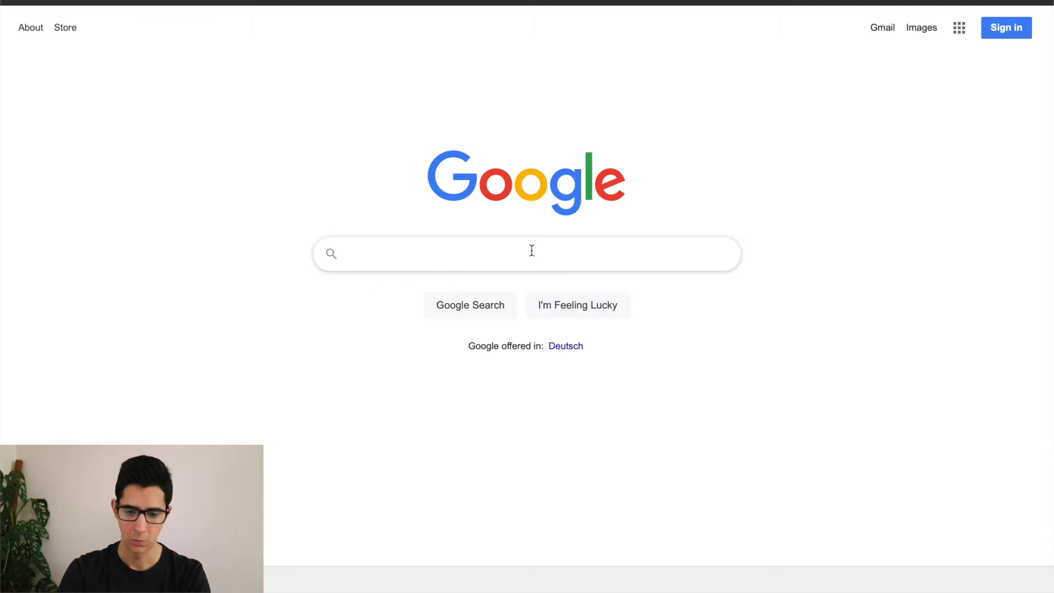
key(super+Tab)
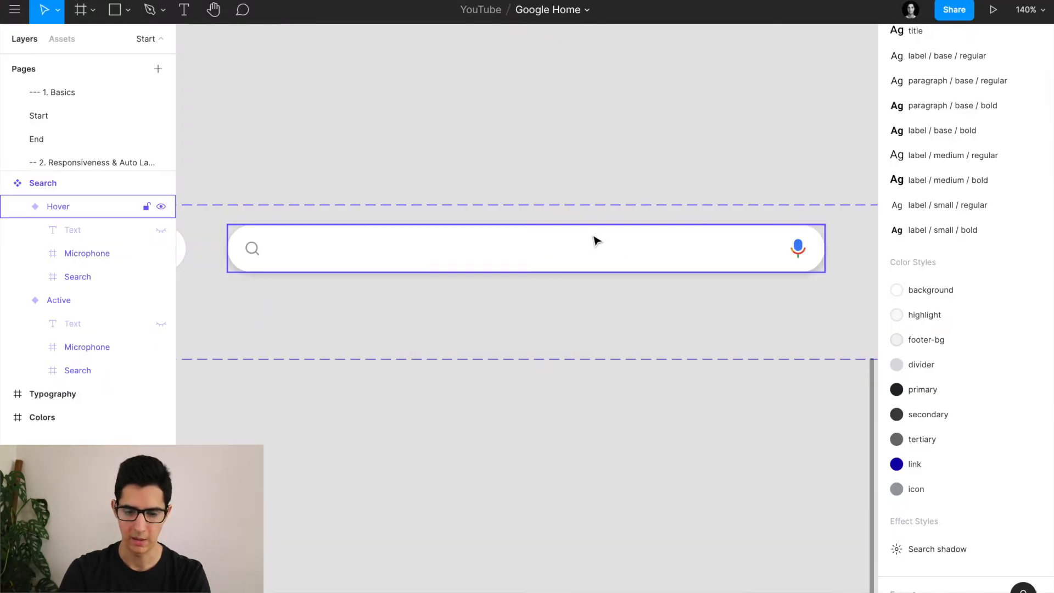
Add a second drop shadow to the Hover variant with Y offset 1 and blur 2
click(595, 240)
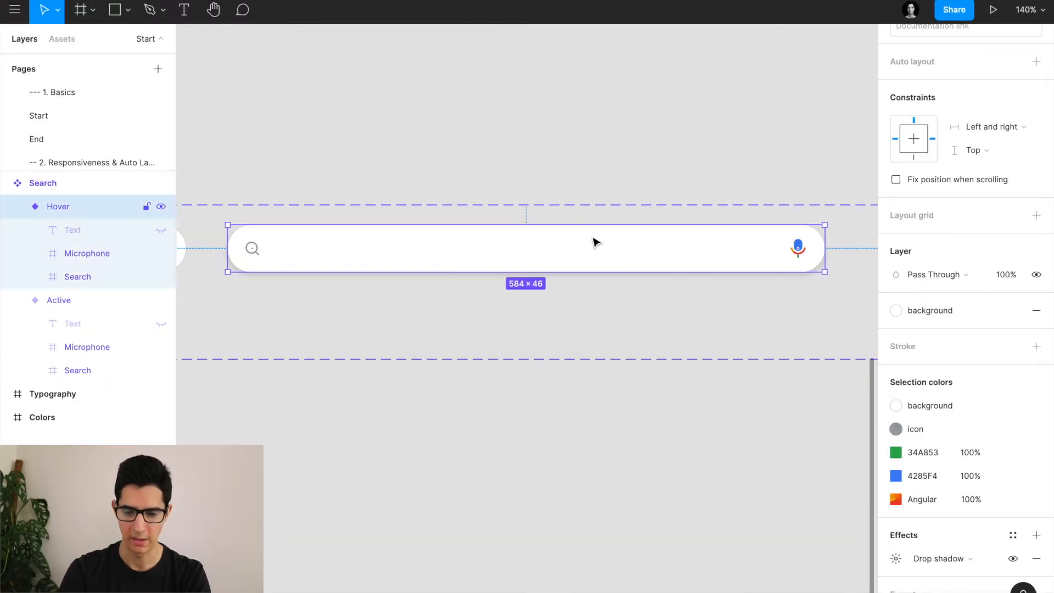
click(1037, 537)
click(899, 537)
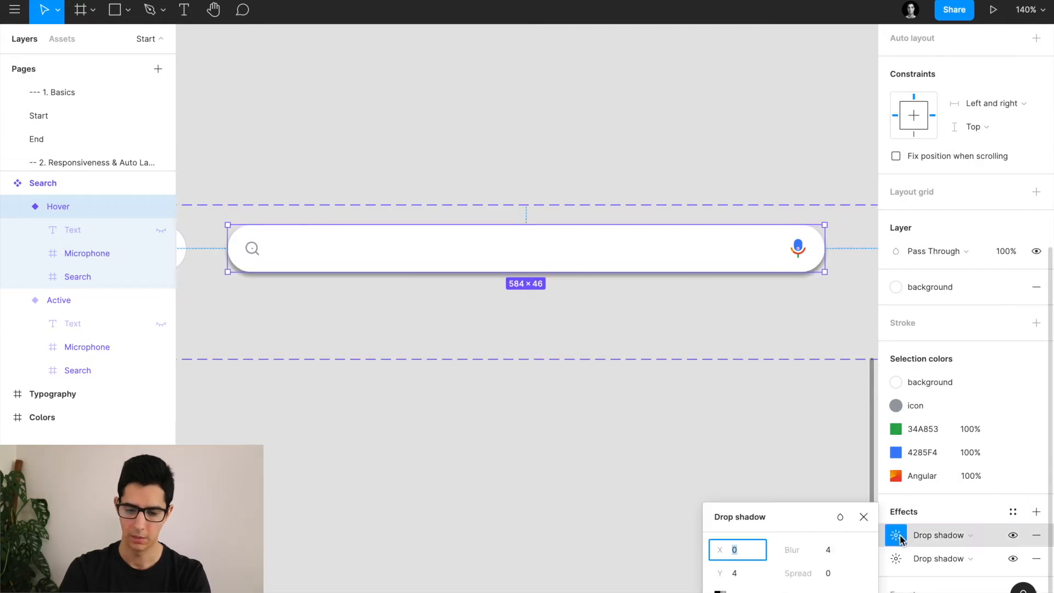
click(741, 578)
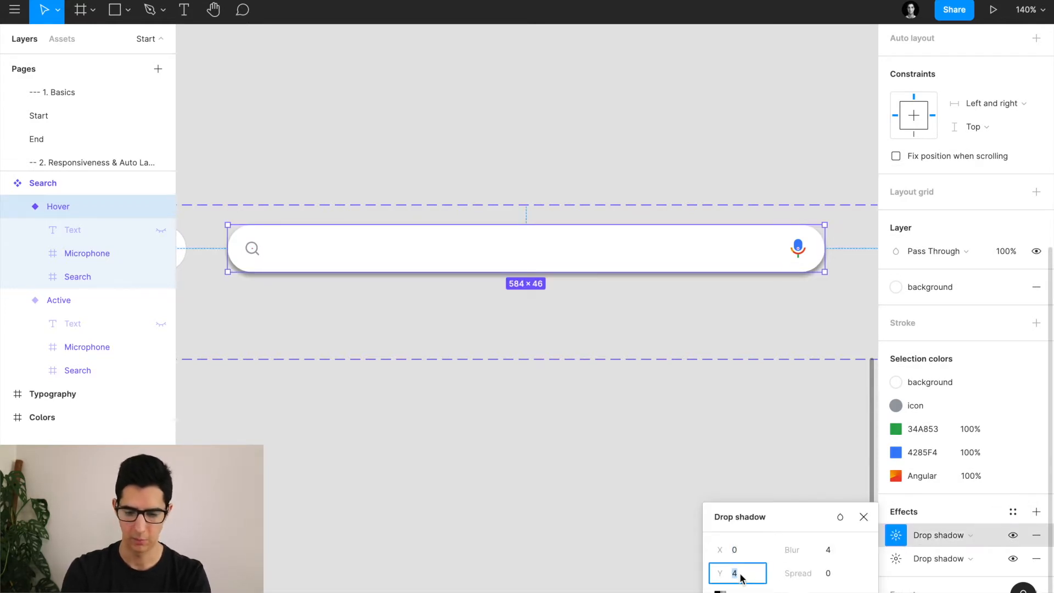
text(1)
key(Return)
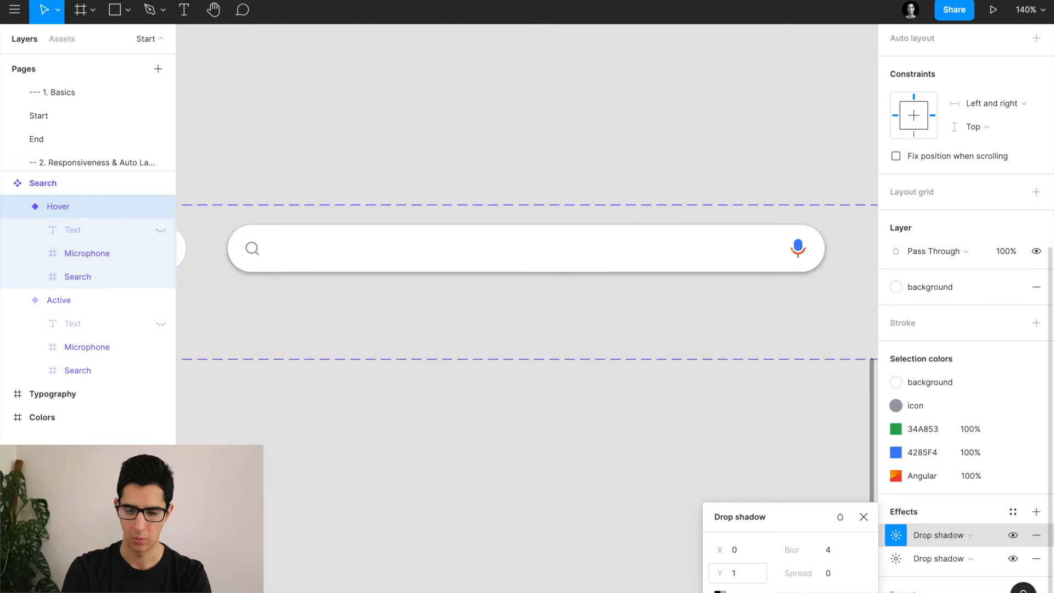
click(835, 556)
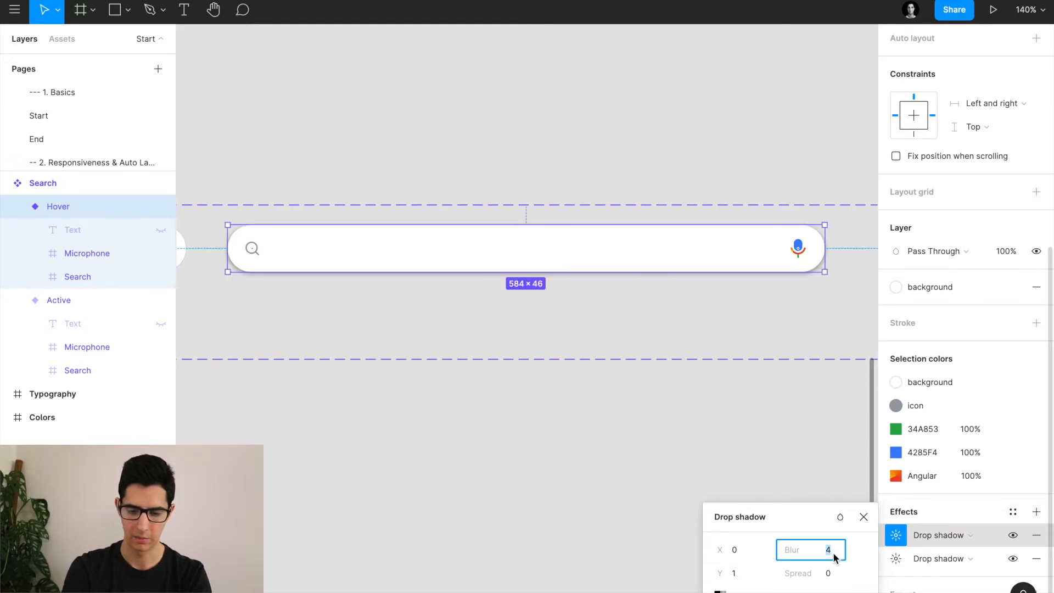
text(2)
key(Return)
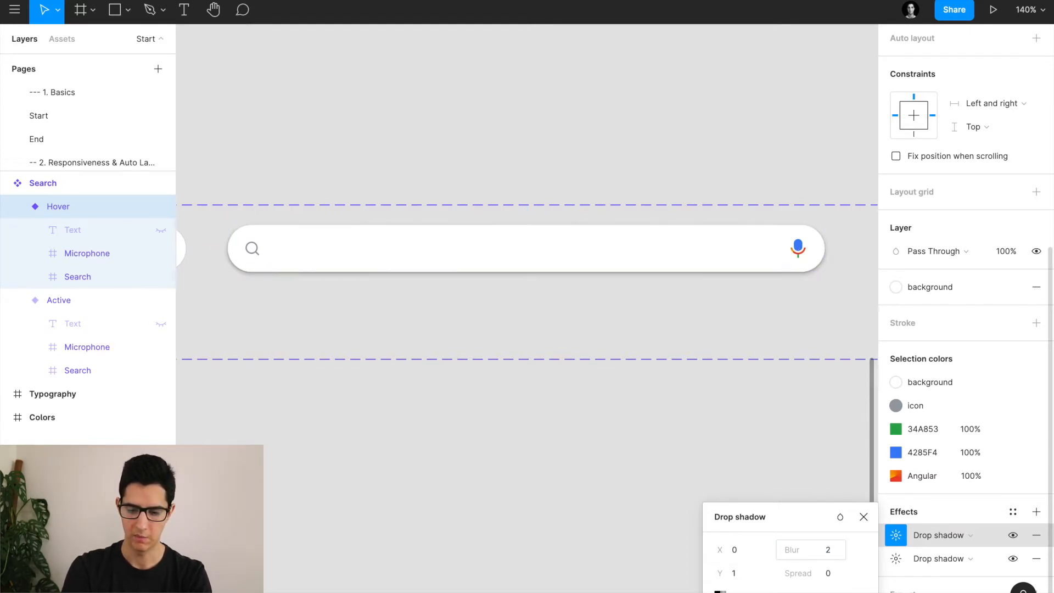
Try 10% opacity for the second drop shadow's colour, settle on 20%, and close the effect's settings
click(795, 592)
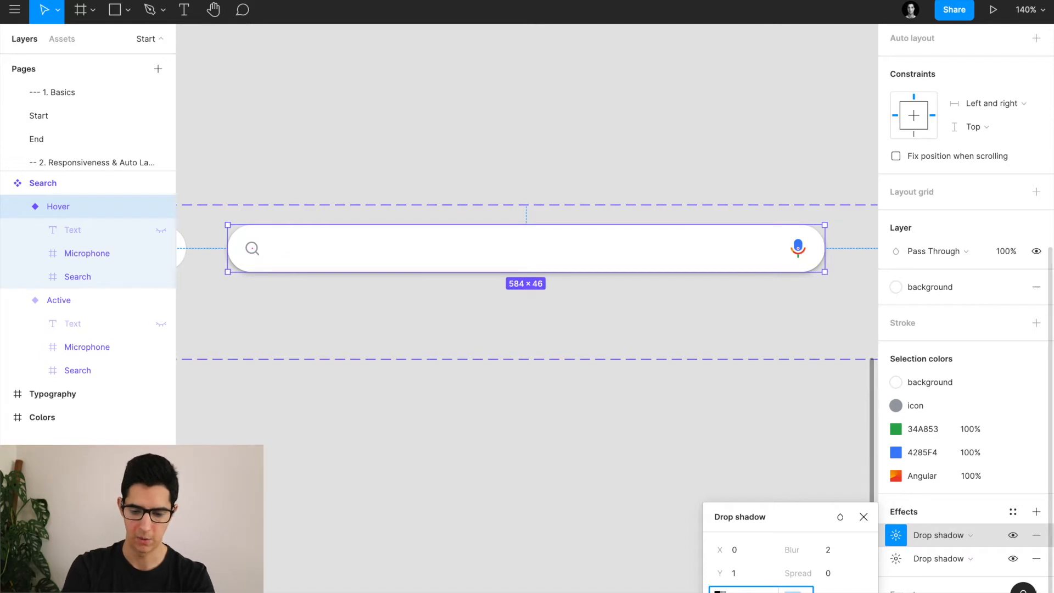
text(10)
key(Return)
click(795, 592)
text(20)
key(Return)
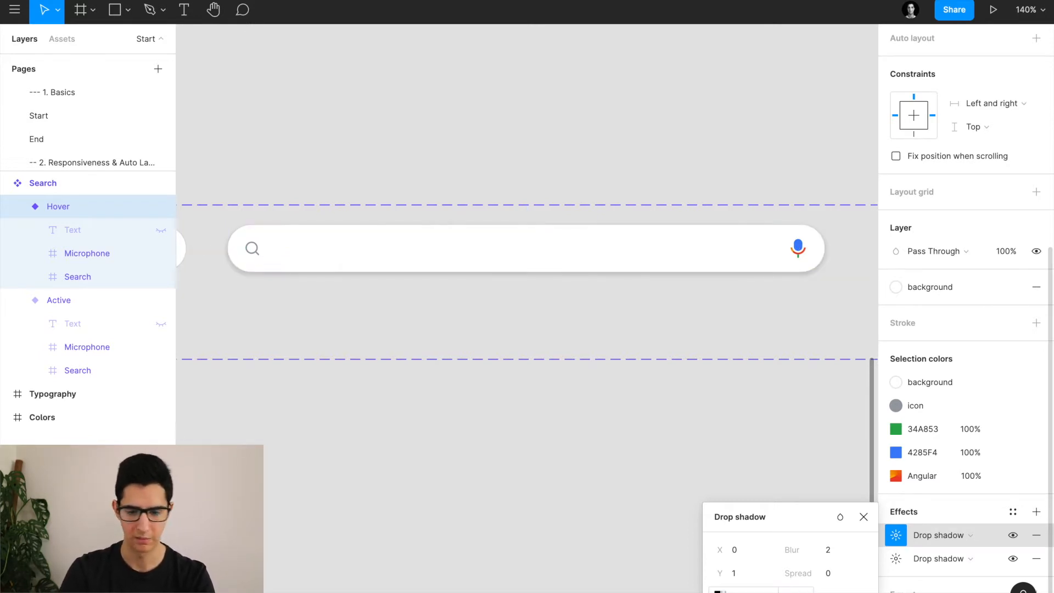
click(864, 517)
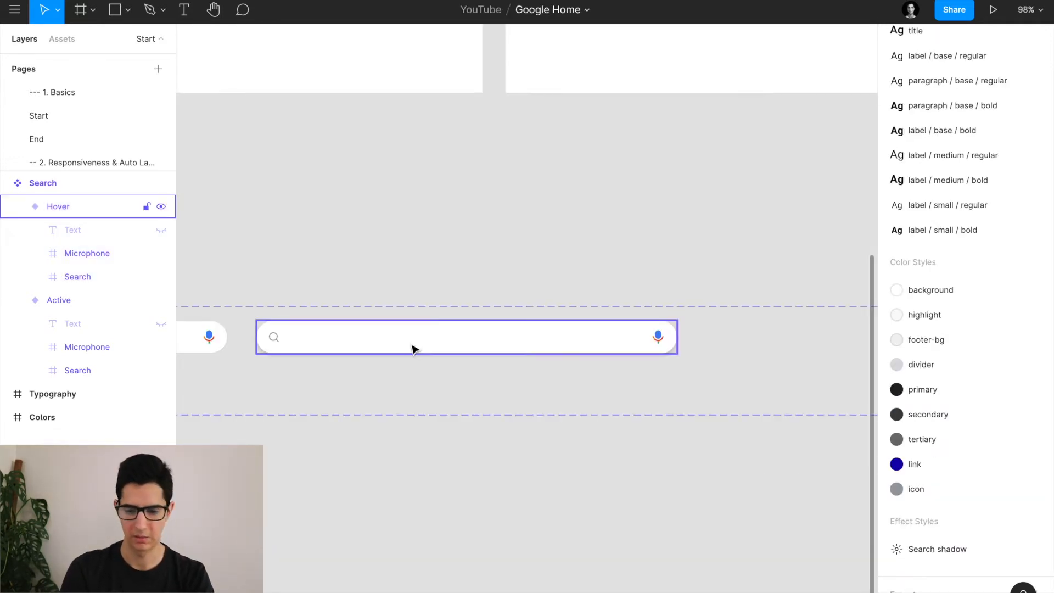
Examine the finished Search component set on the End page under 5. Components and return to the Start page
click(415, 350)
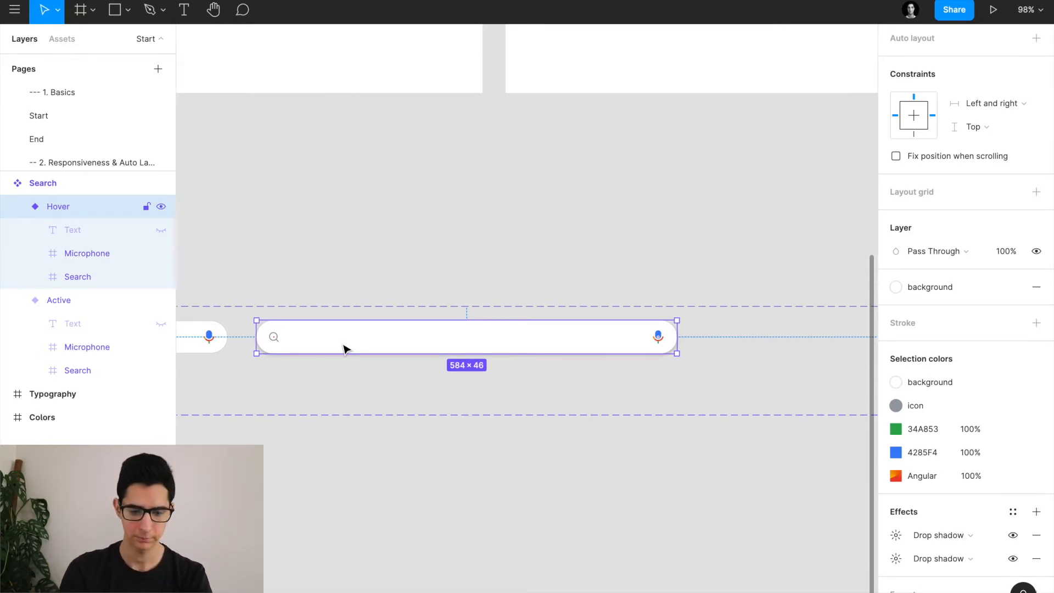
scroll(345, 350, down, 5)
scroll(344, 348, up, 3)
scroll(343, 348, down, 3)
scroll(97, 130, down, 5)
click(55, 159)
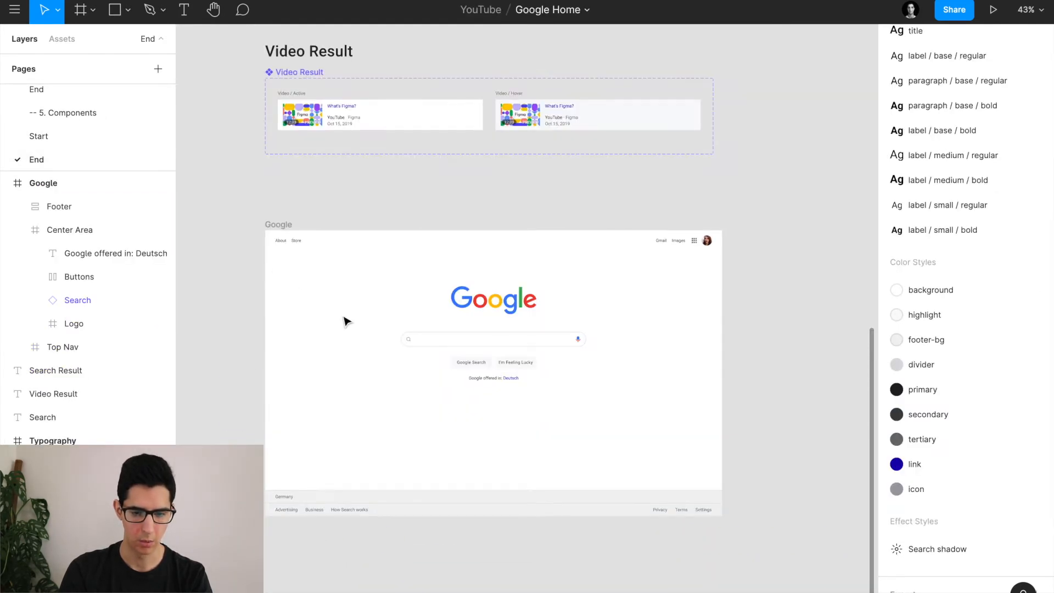
scroll(345, 321, down, 5)
scroll(405, 245, up, 3)
scroll(405, 245, up, 3)
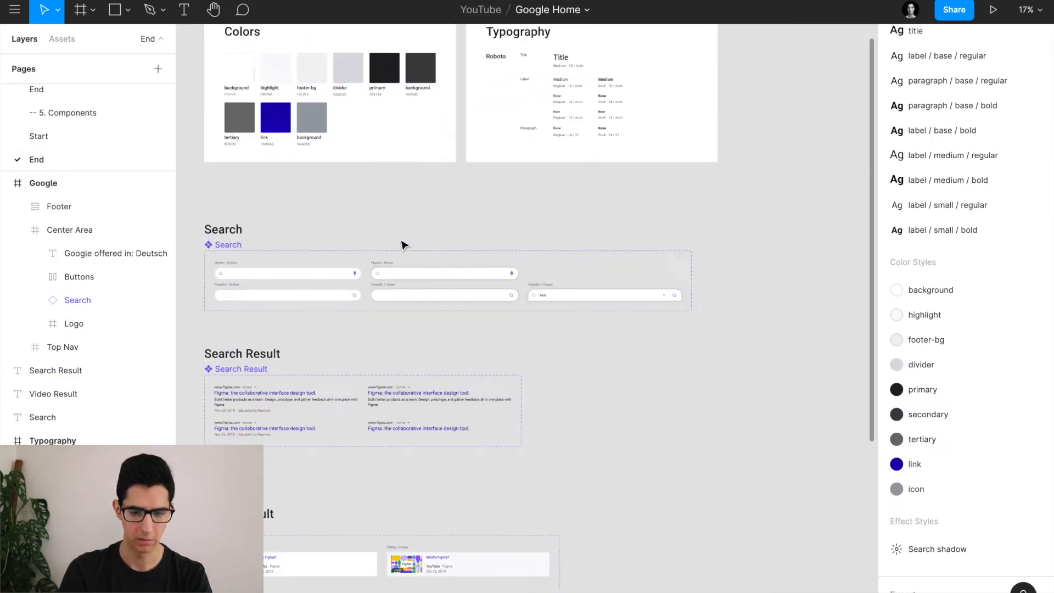
scroll(404, 245, up, 3)
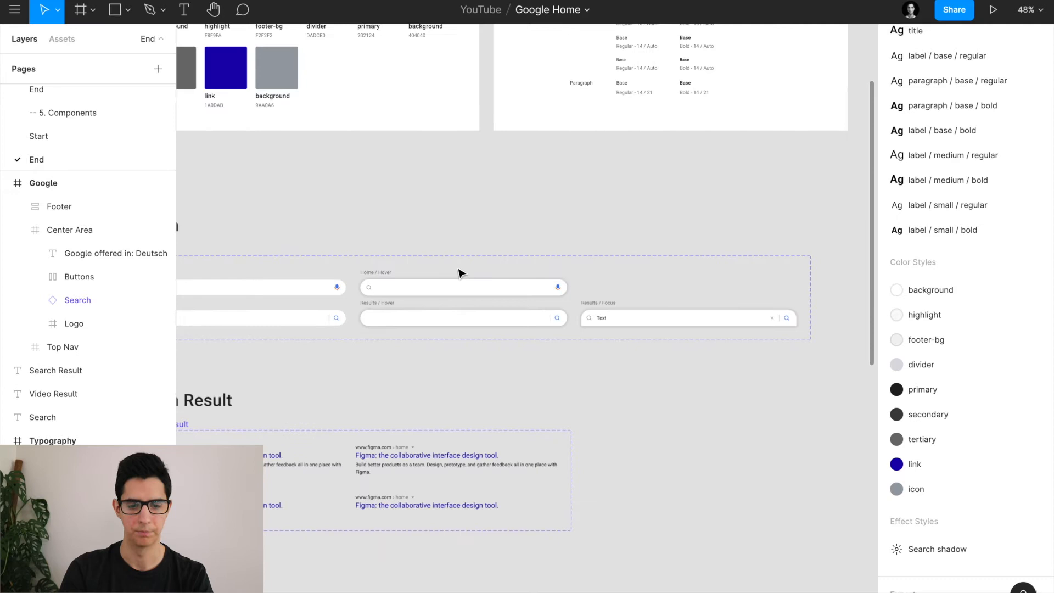
click(64, 137)
scroll(329, 275, down, 2)
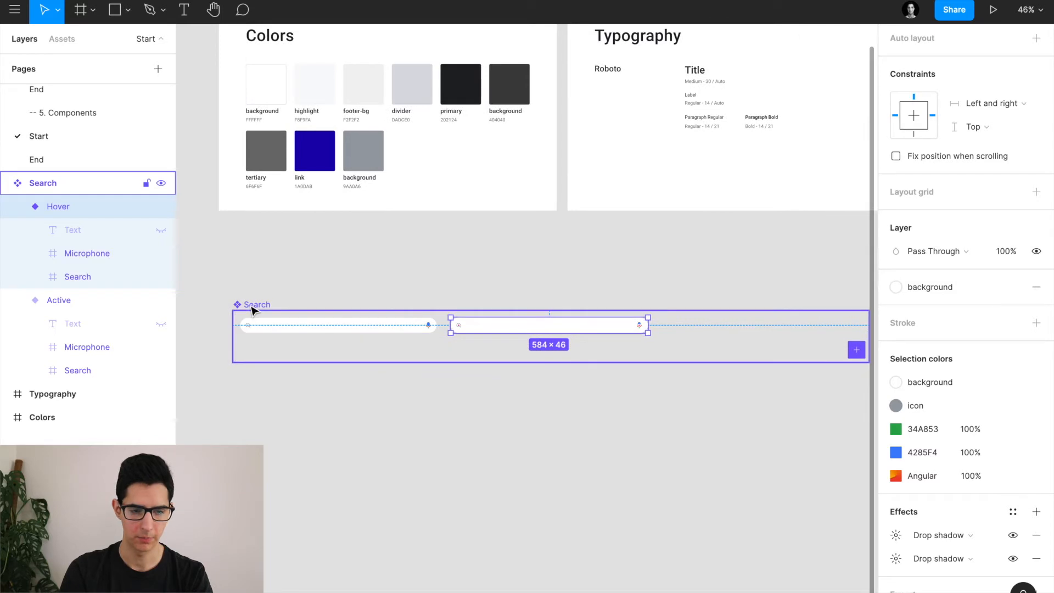
Select the Active and Hover variants together and move them down and right inside the Search component set
scroll(216, 318, up, 5)
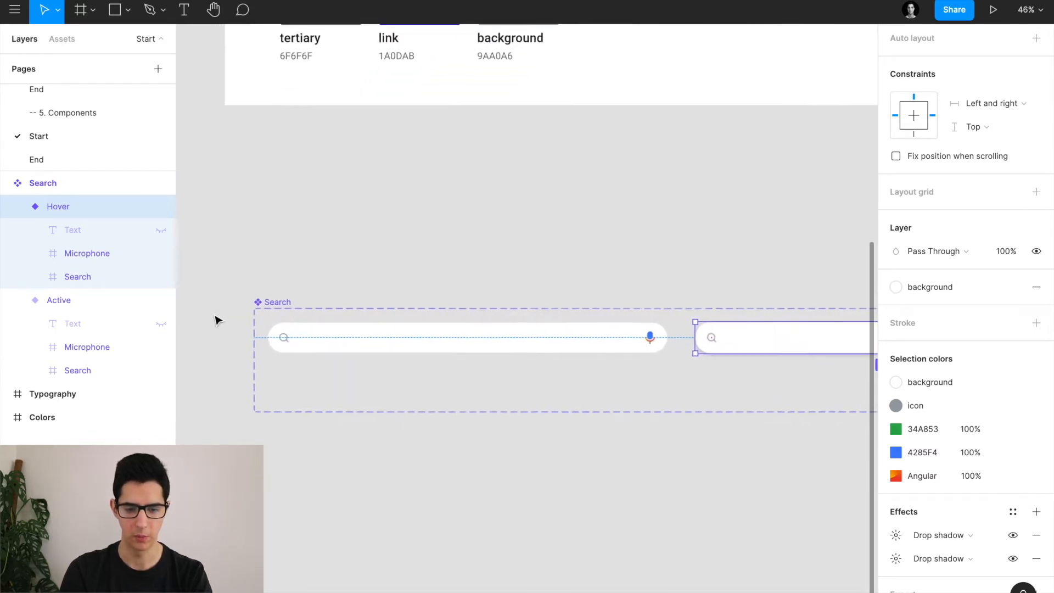
scroll(215, 318, down, 3)
click(271, 303)
scroll(271, 304, right, 4)
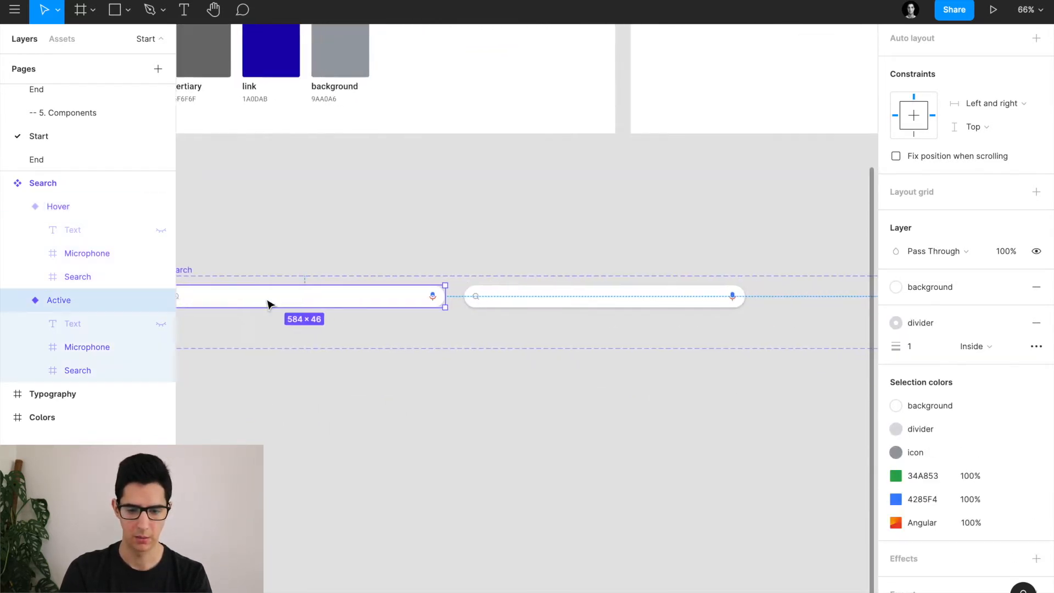
drag(446, 298, 352, 304)
shift+click(348, 304)
scroll(348, 303, down, 3)
key(alt)
key(shift+Down)
key(shift+Down)
key(shift+Down)
key(shift+Down)
key(shift+Right)
key(shift+Right)
key(shift+Right)
Add a text label reading "Home / Active" above the Search component set
click(224, 281)
scroll(225, 280, up, 6)
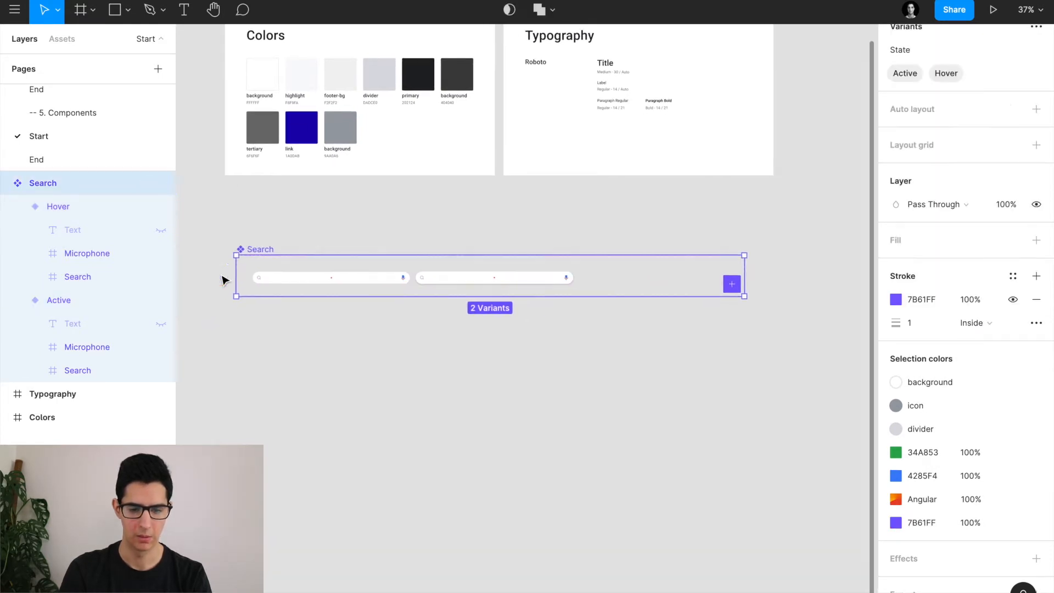
scroll(274, 263, up, 2)
key(t)
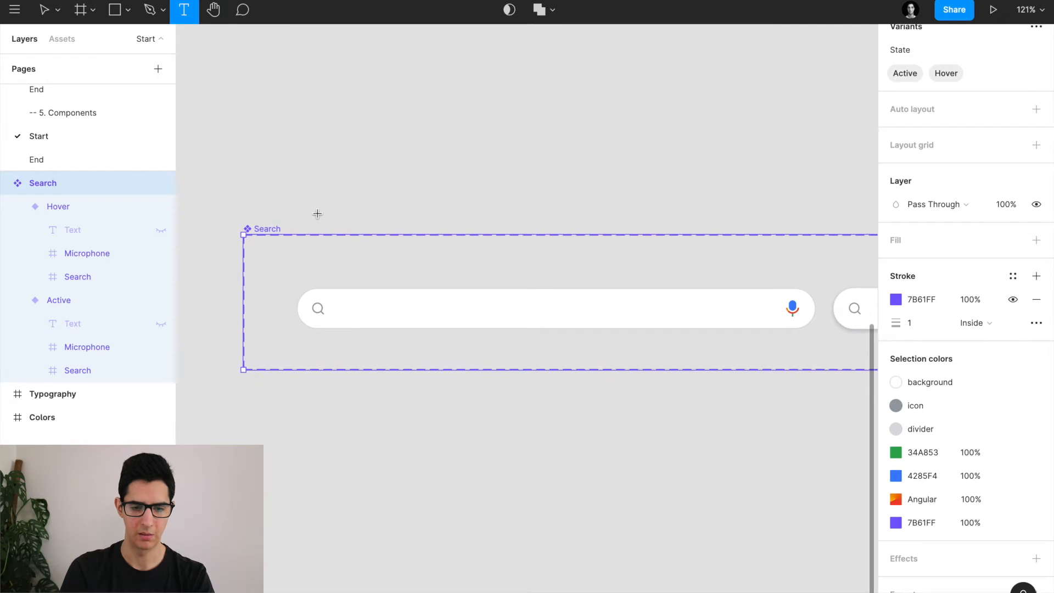
click(322, 199)
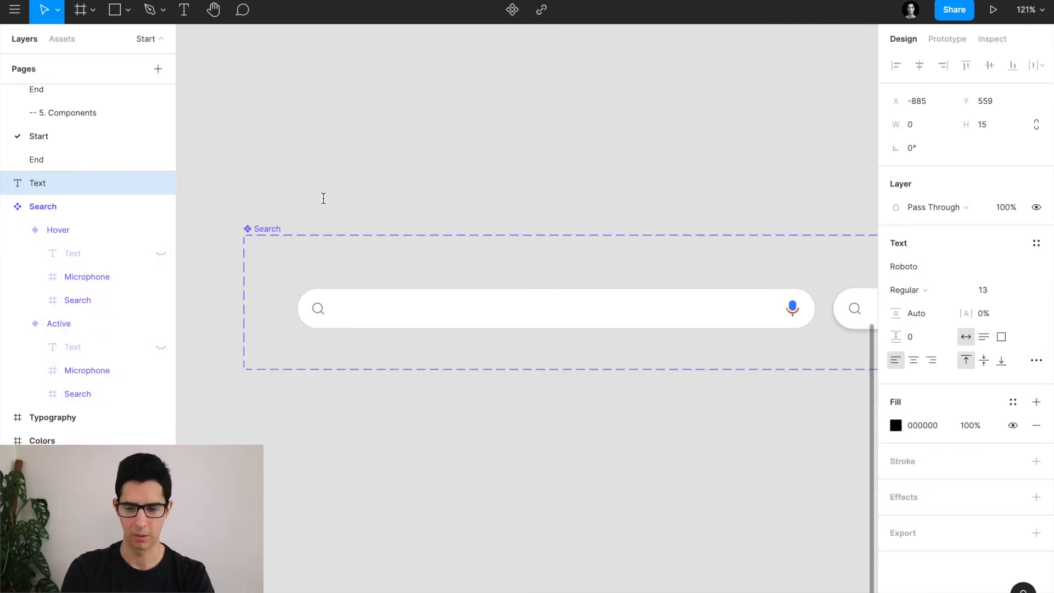
text(Home / Acti)
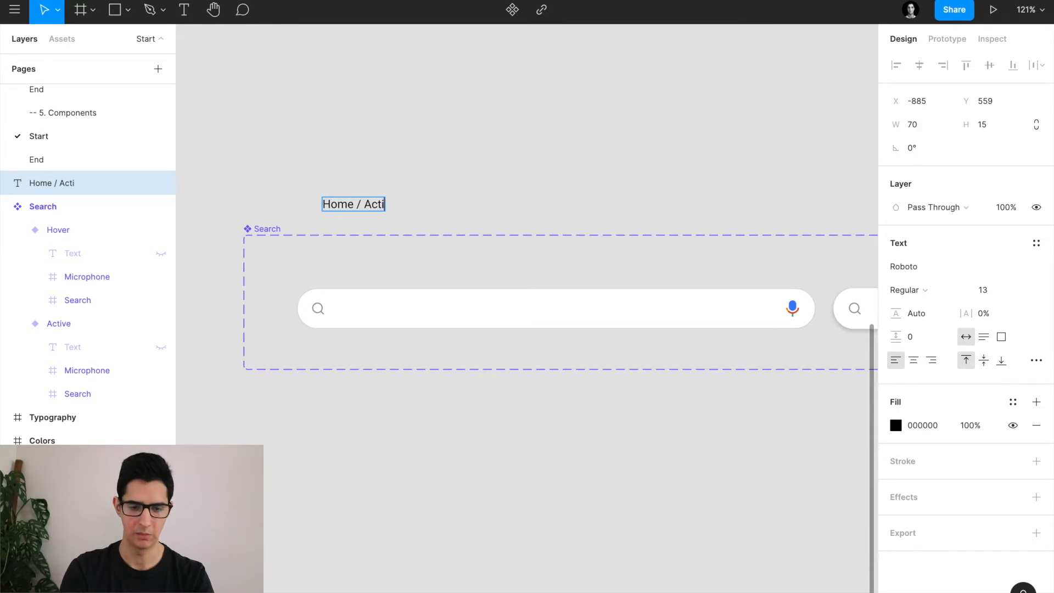
text(ve)
key(Escape)
Try the primary color style on the "Home / Active" label's fill and settle on tertiary
click(1014, 402)
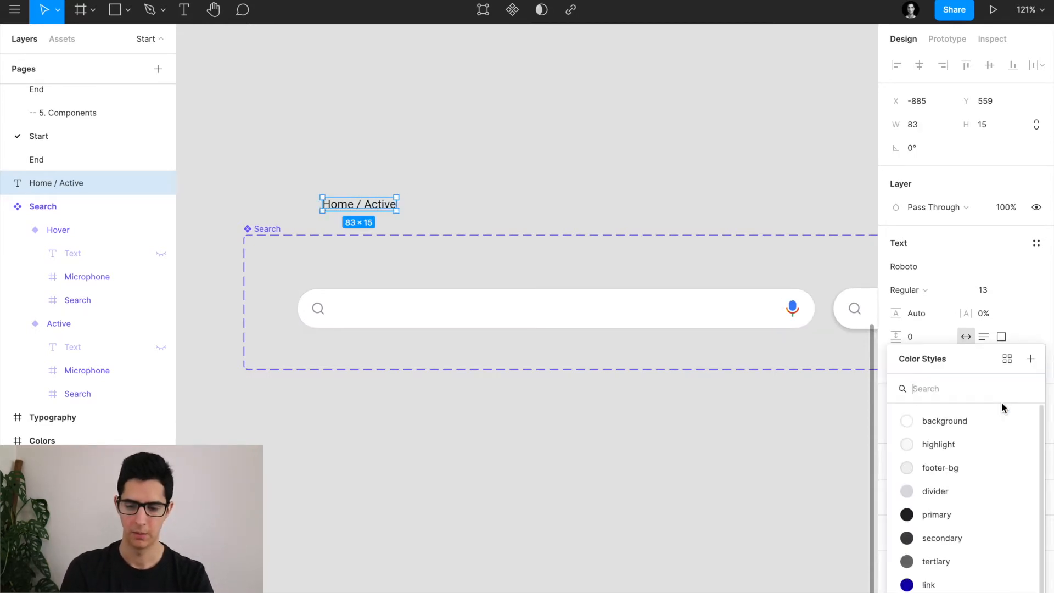
click(952, 514)
click(916, 405)
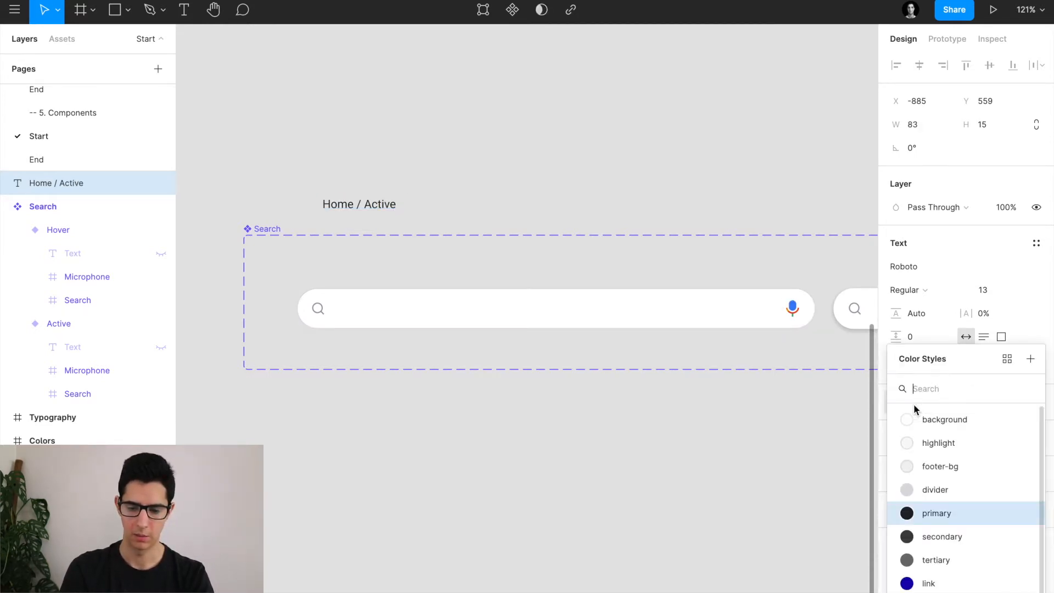
click(936, 560)
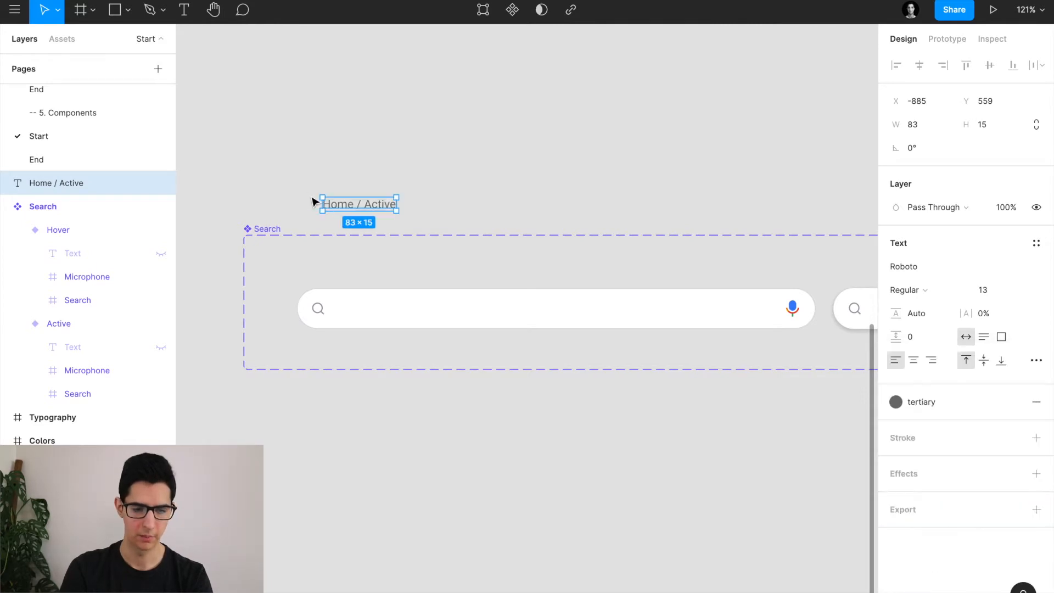
Move the "Home / Active" label just above the Active search bar and fine-tune its alignment with the bar's left edge
scroll(311, 202, up, 3)
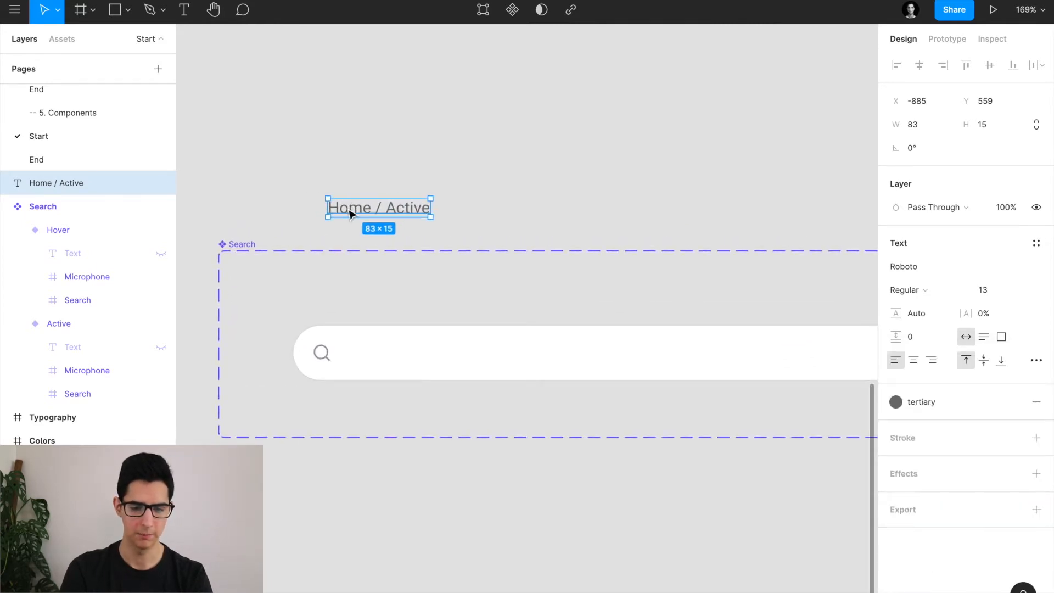
drag(350, 213, 311, 304)
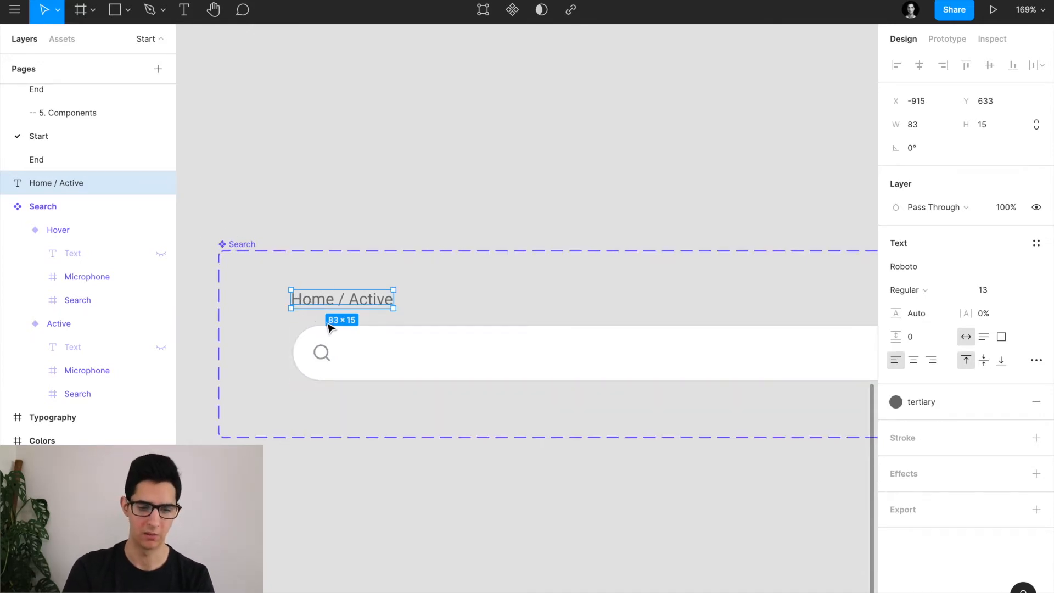
scroll(332, 327, up, 3)
key(Right)
key(Right)
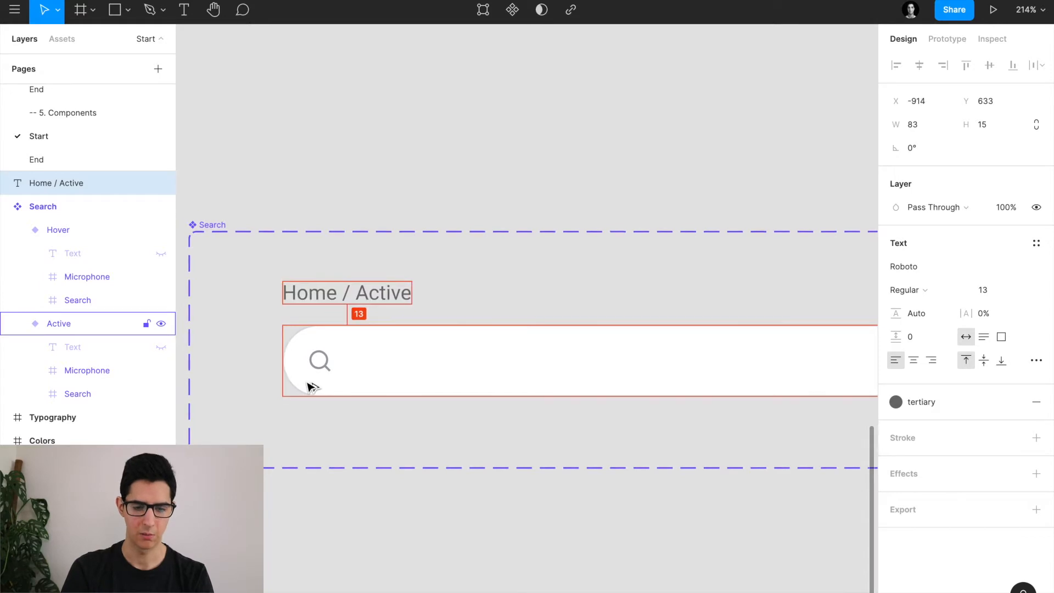
key(Left)
key(Left)
key(Down)
Duplicate the "Home / Active" label and place the copy above the Hover search bar
scroll(311, 388, down, 3)
drag(341, 341, 793, 341)
scroll(793, 341, up, 1)
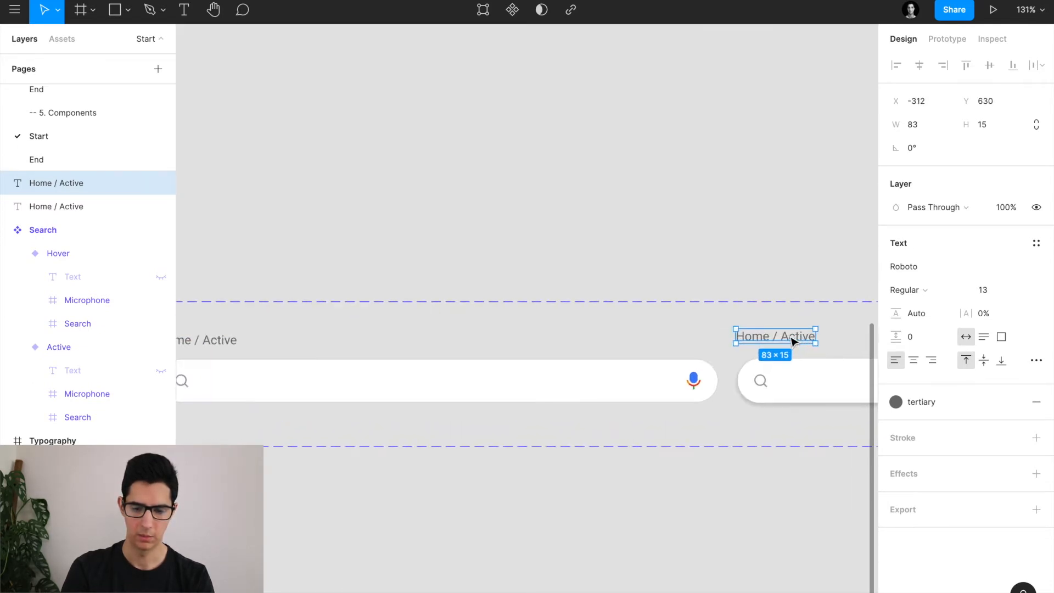
scroll(768, 340, down, 2)
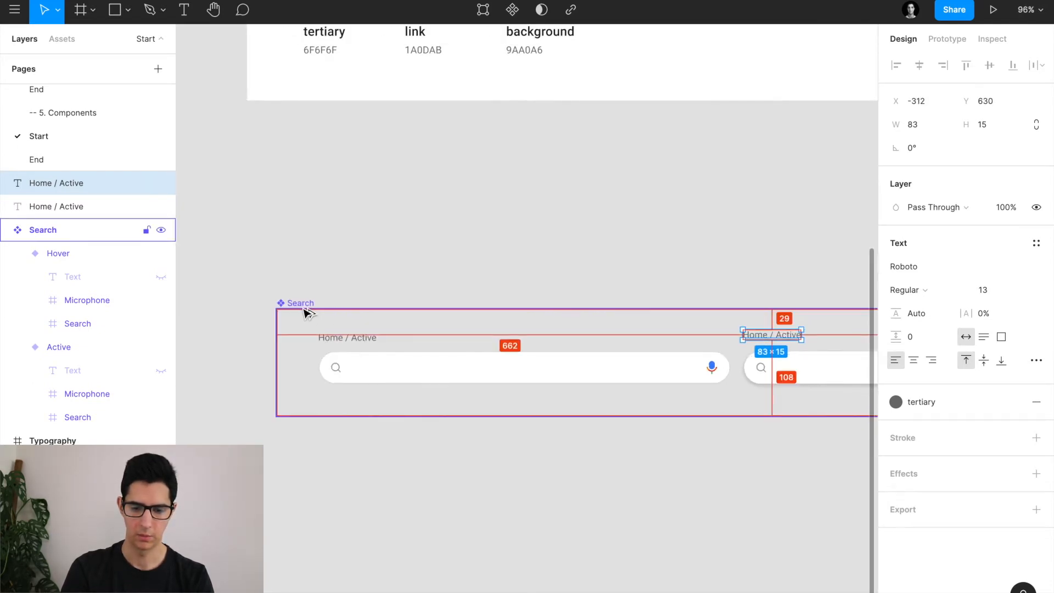
Align the copied label with the Hover search bar's left edge at X -310, Y 634
click(345, 338)
click(758, 339)
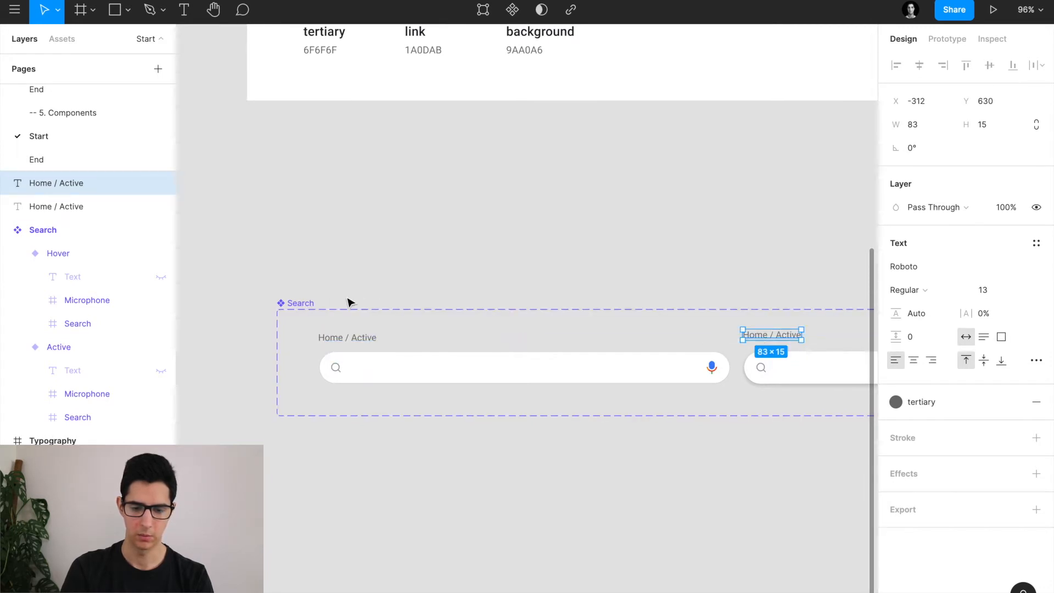
scroll(772, 365, up, 3)
key(alt+Right)
key(alt+Right)
key(alt+Left)
key(alt+Right)
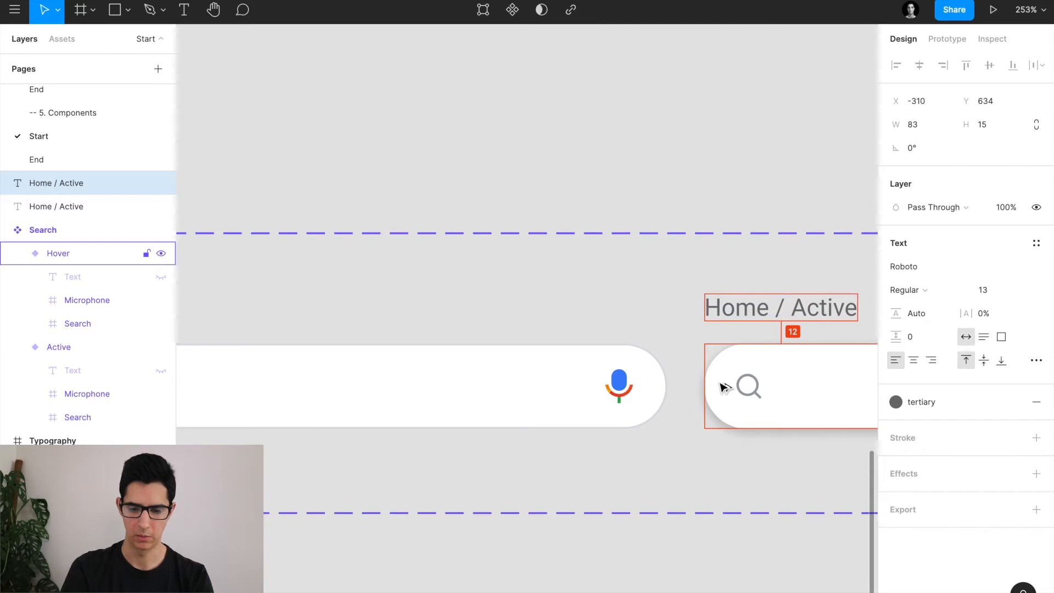
Change the copied label above the Hover search bar to read "Home / Hover"
scroll(721, 384, right, 5)
scroll(623, 356, right, 2)
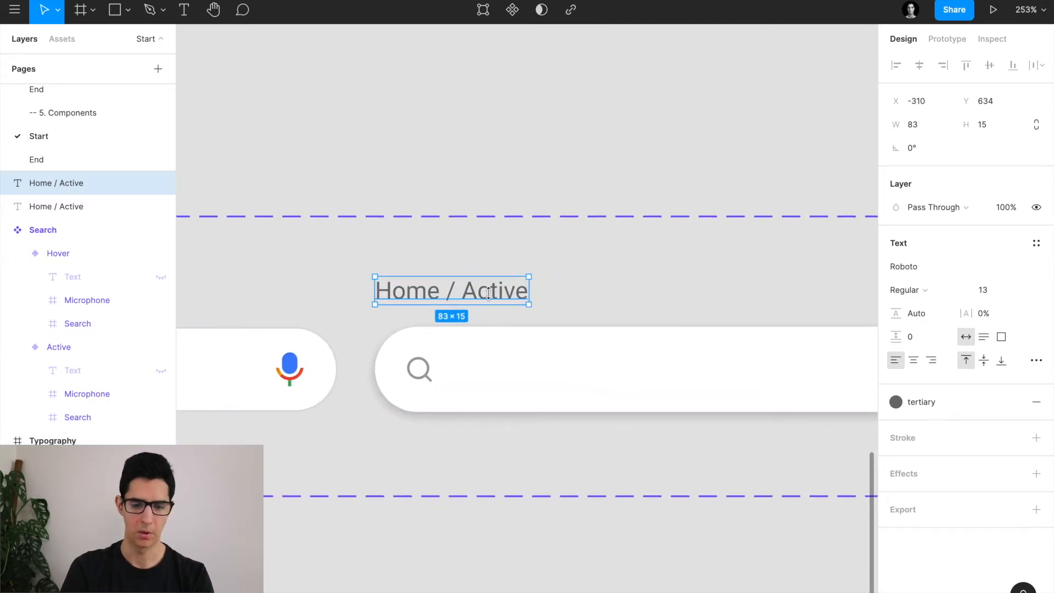
double_click(460, 293)
double_click(503, 290)
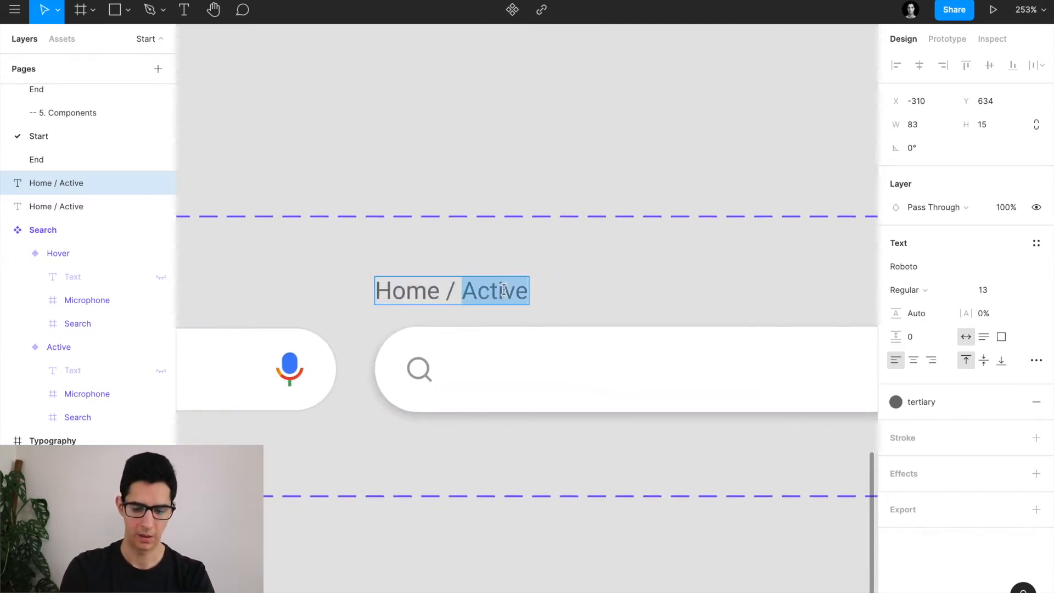
text(Hover)
key(Escape)
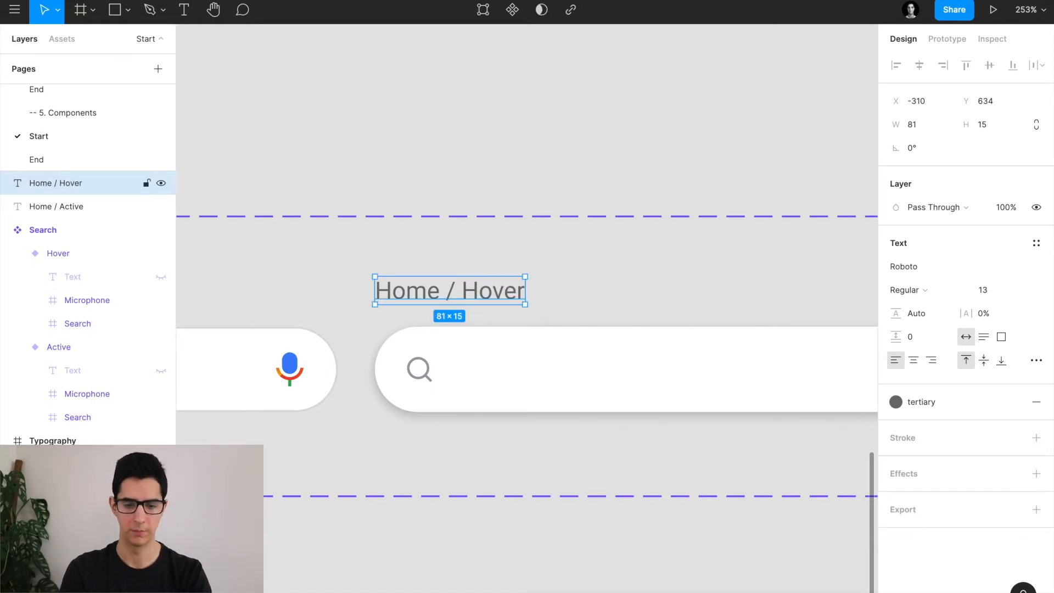
key(Escape)
key(minus)
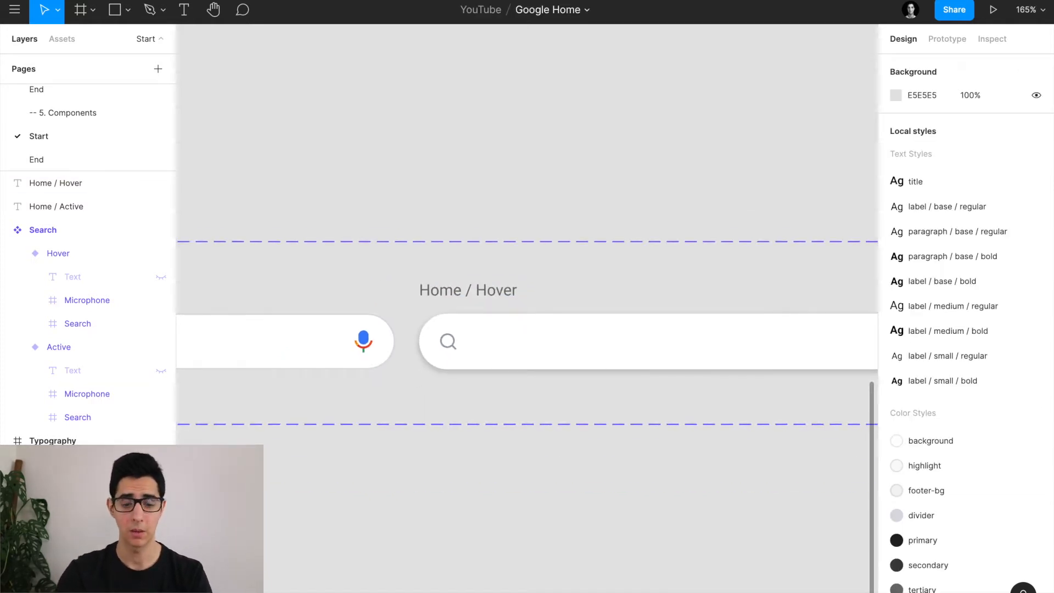
Switch to the Google page in the browser, search for "figma" and examine the results page's search field with its suggestions open
key(super+Tab)
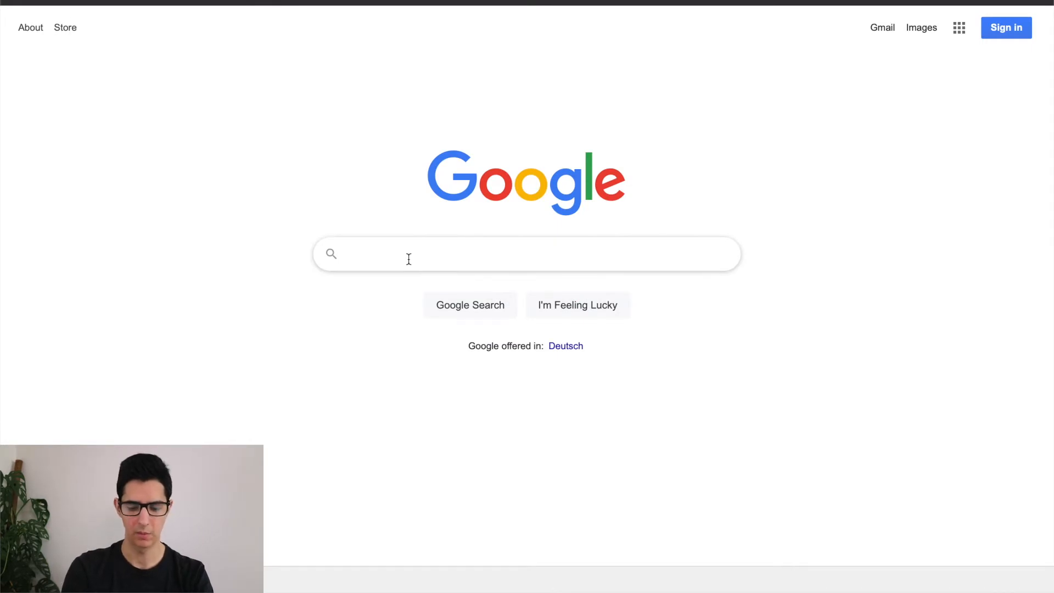
text(figma)
key(Return)
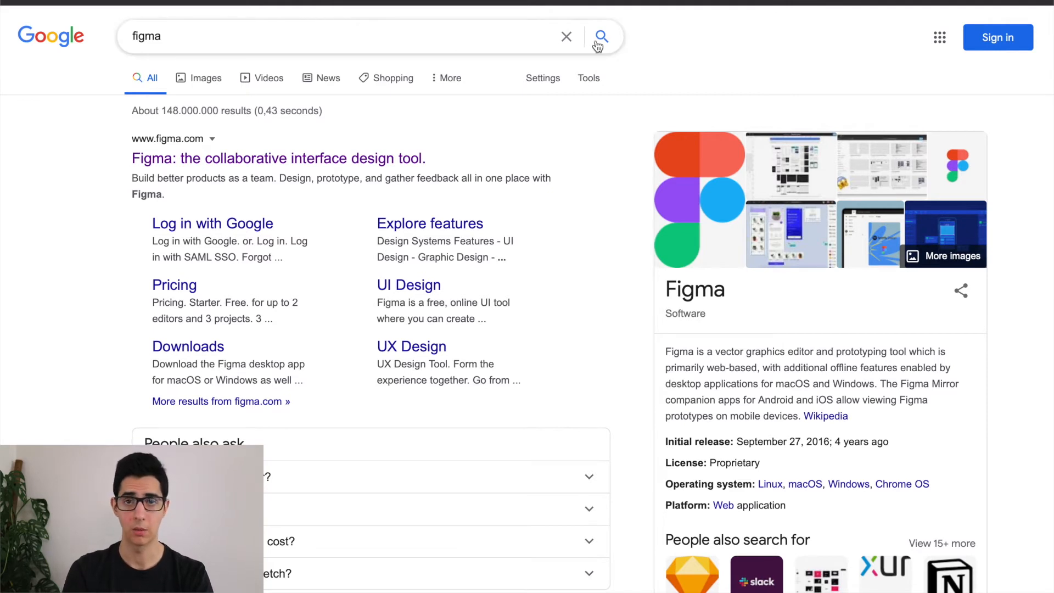
click(176, 39)
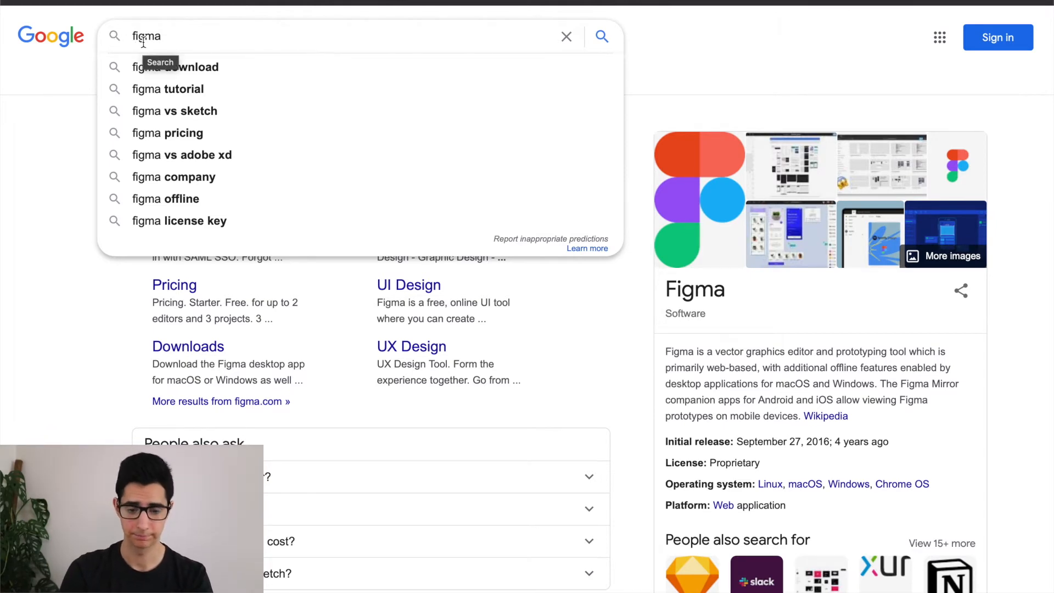
Switch back to Figma and extend the Search component set's frame downward to a height of 416
key(super+Tab)
scroll(377, 113, down, 5)
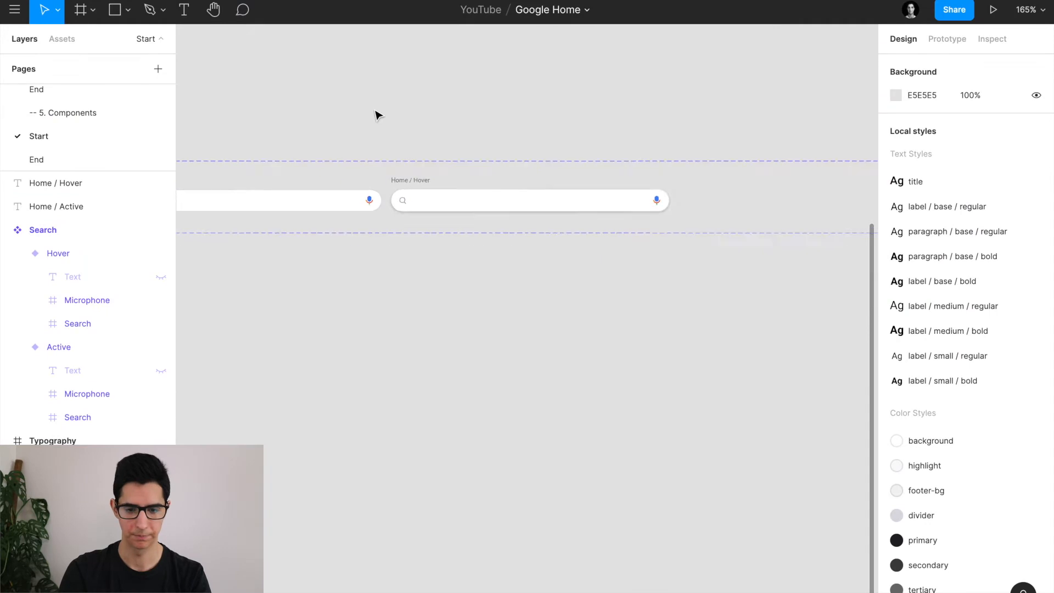
scroll(376, 113, down, 5)
click(282, 150)
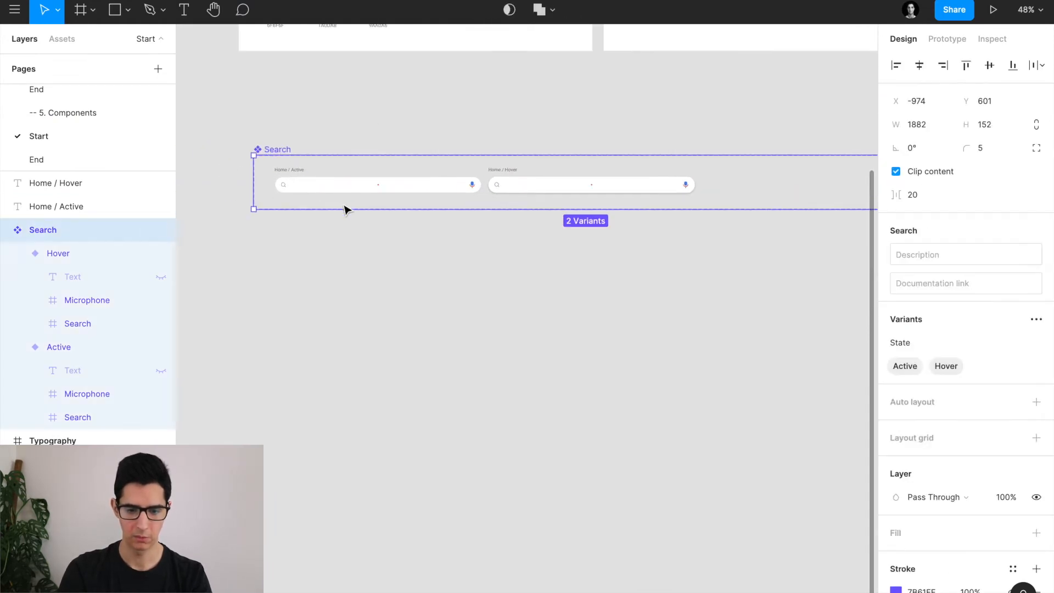
drag(341, 209, 353, 303)
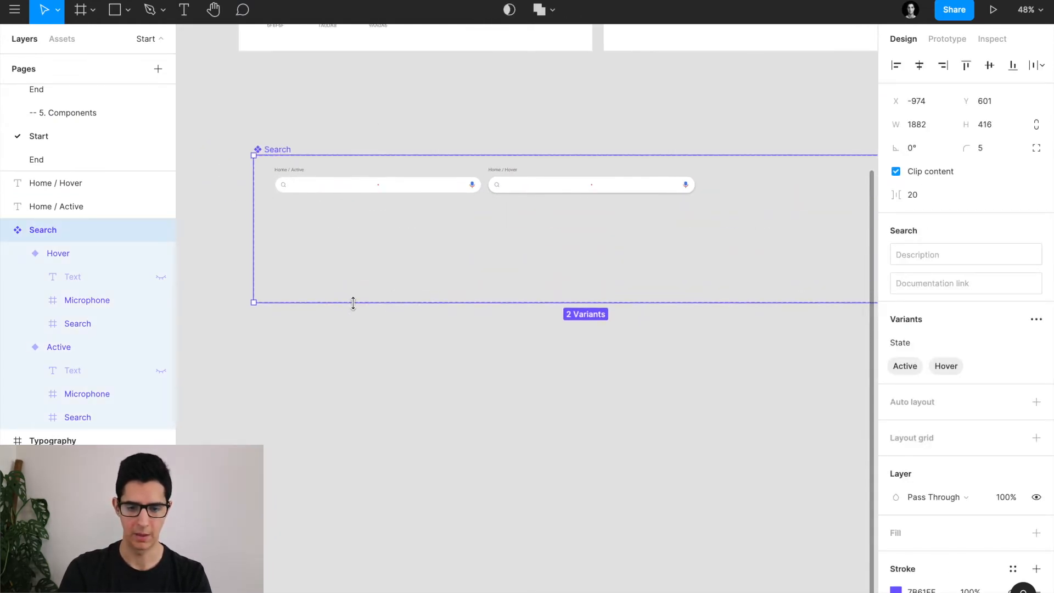
scroll(439, 346, up, 2)
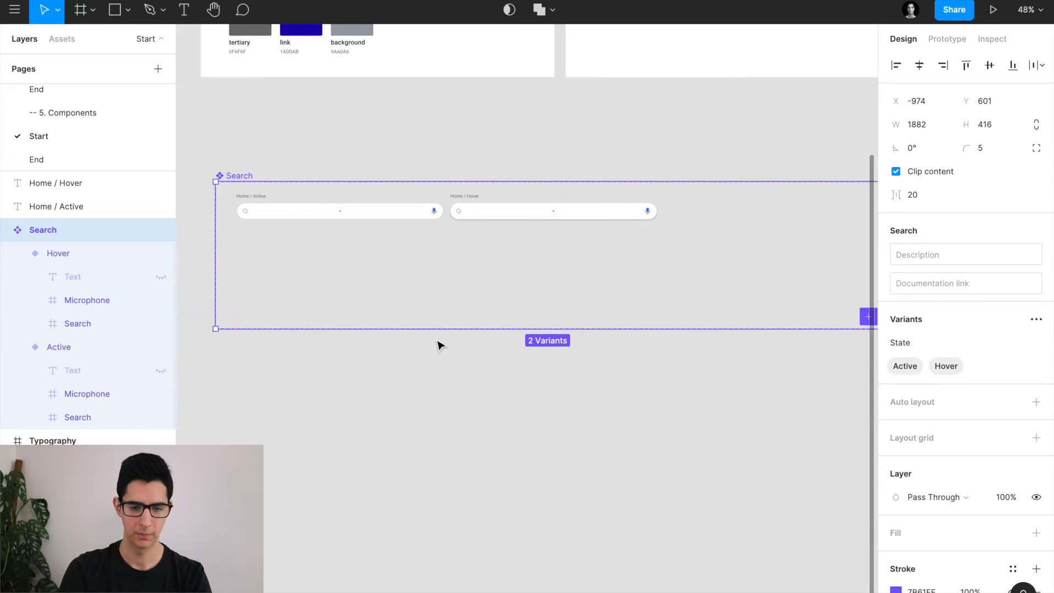
Duplicate the Active search bar as a new variant directly below it, at X 60, Y 166
scroll(290, 266, up, 5)
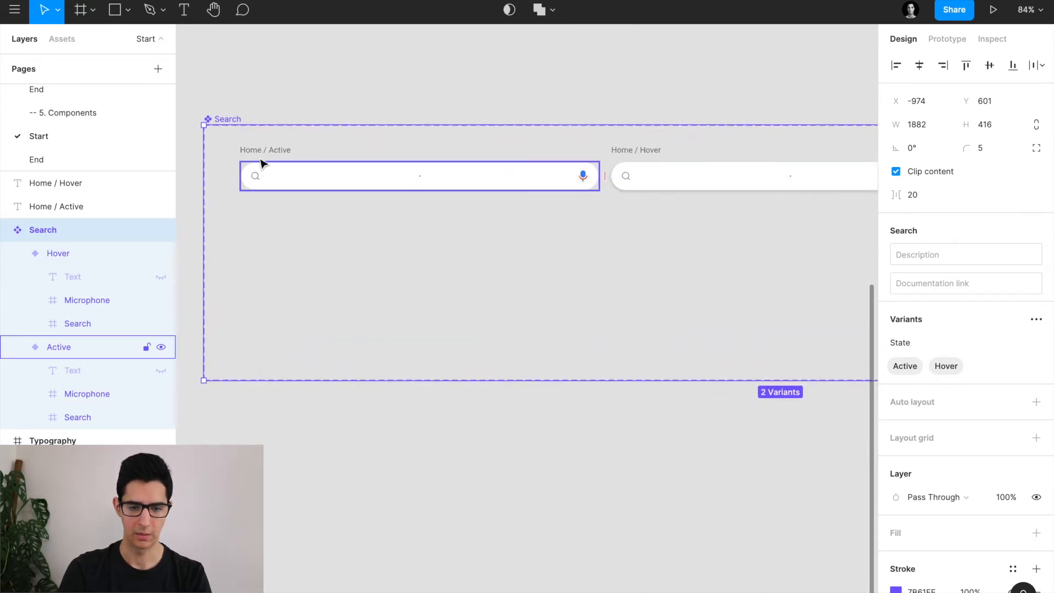
click(319, 179)
drag(313, 181, 314, 237)
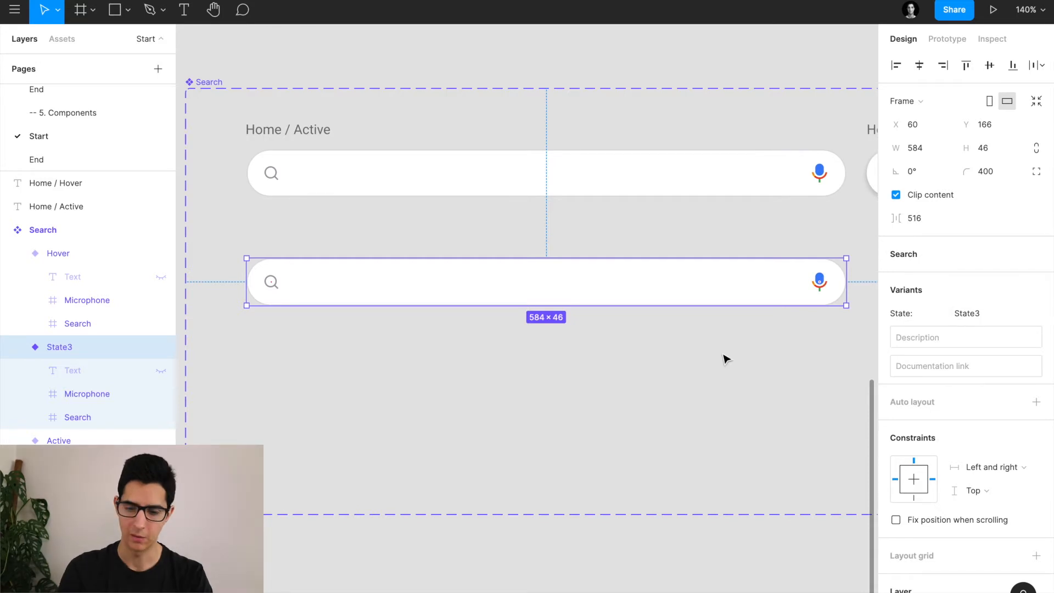
Add a variant property named Page to the Search component set and rename its default value to Home
scroll(723, 355, down, 5)
click(398, 192)
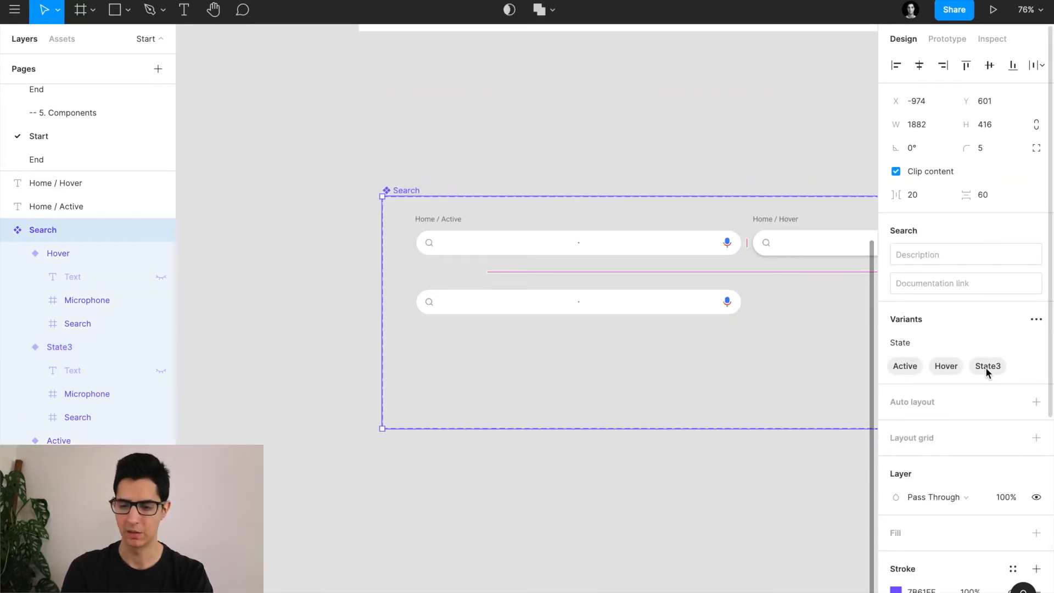
click(1037, 319)
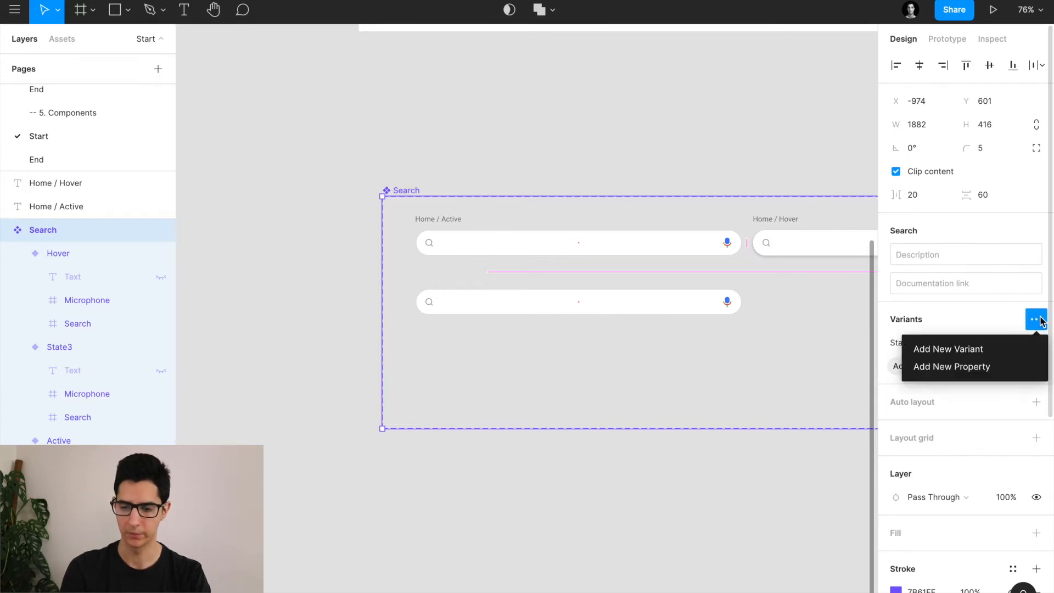
click(985, 367)
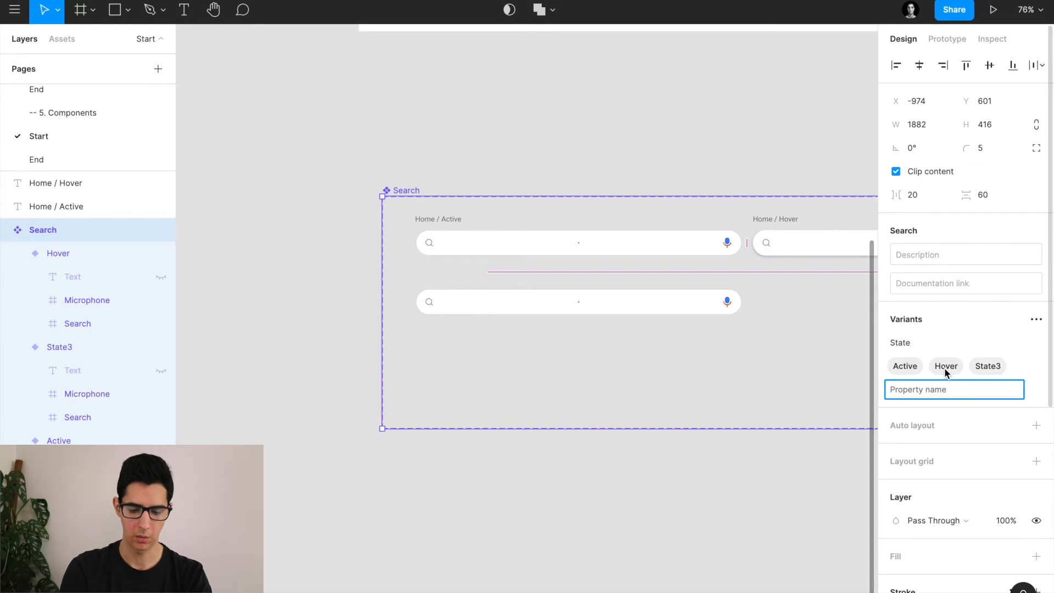
text(Page)
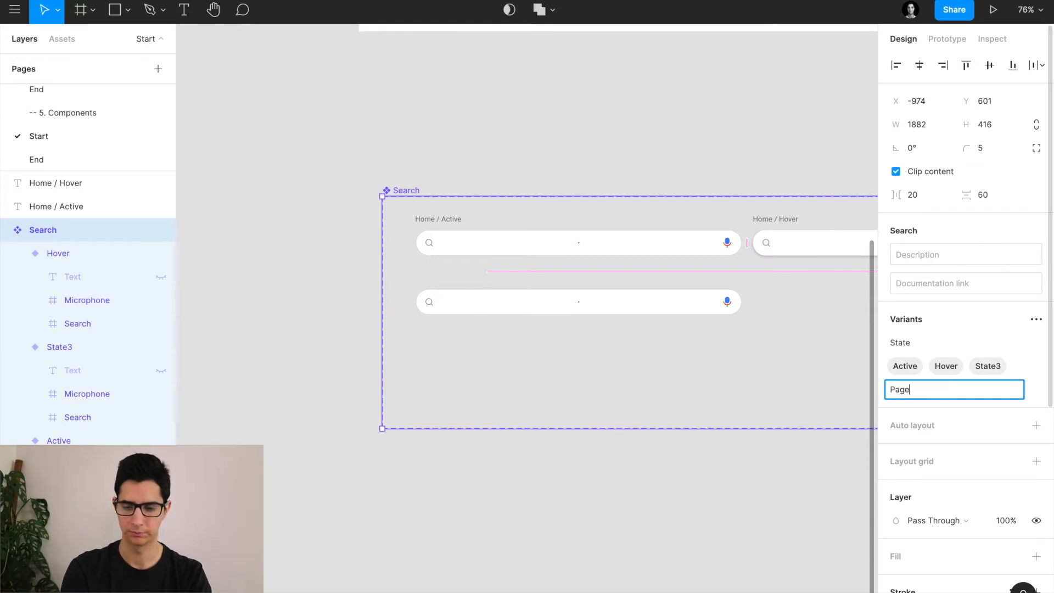
key(Return)
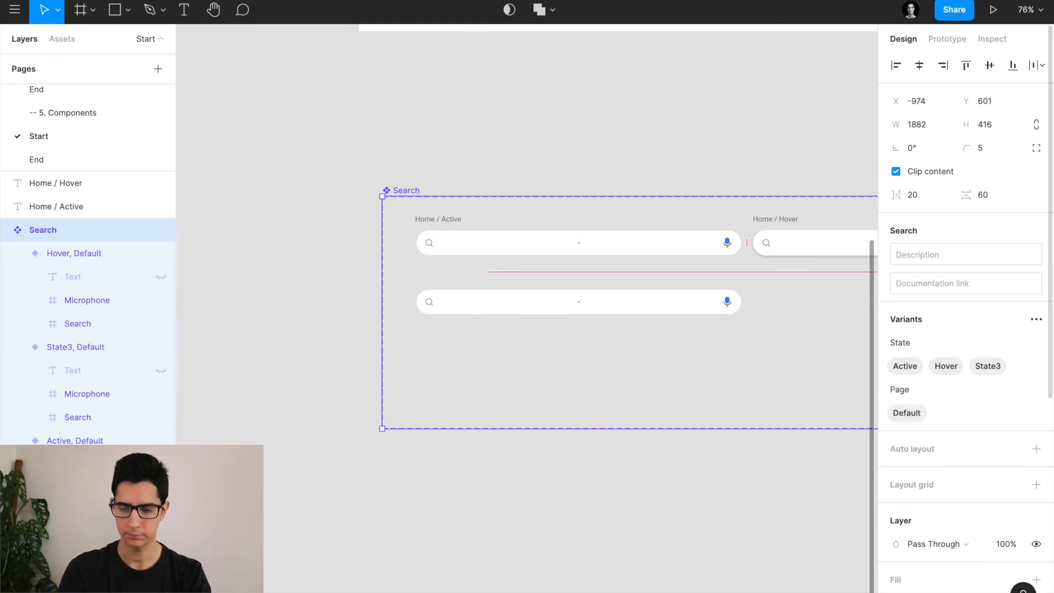
double_click(907, 414)
text(Home)
key(Return)
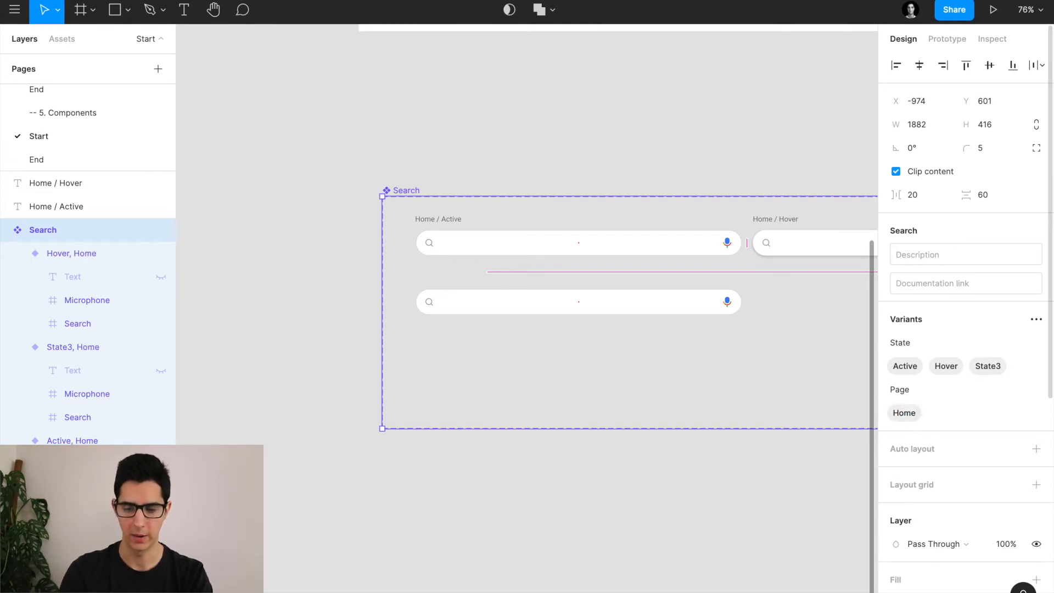
Set the lower search bar variant's State to Active and its Page to Results
click(490, 307)
scroll(492, 308, up, 3)
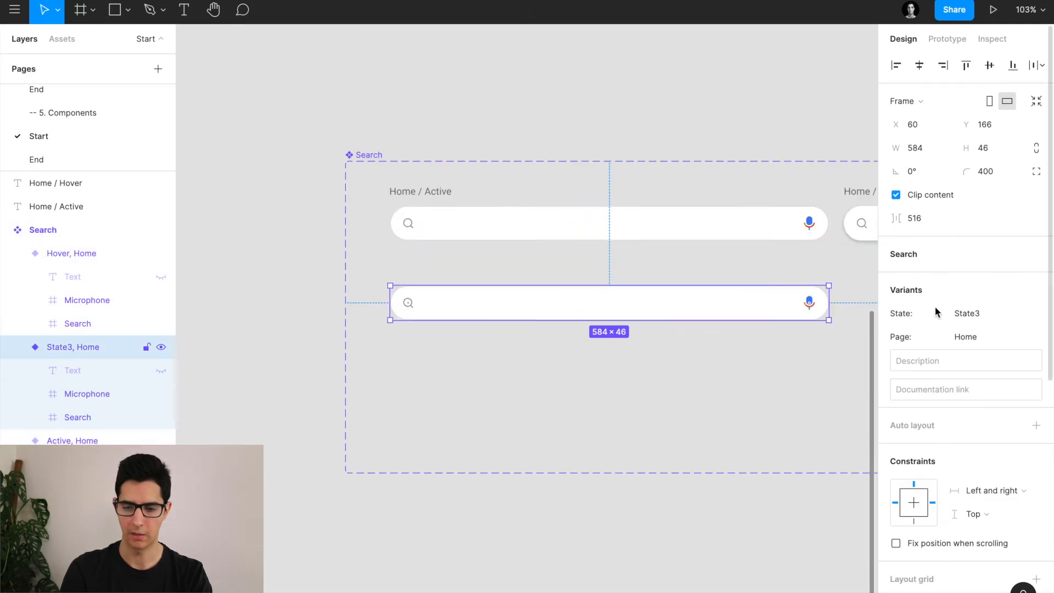
click(1040, 317)
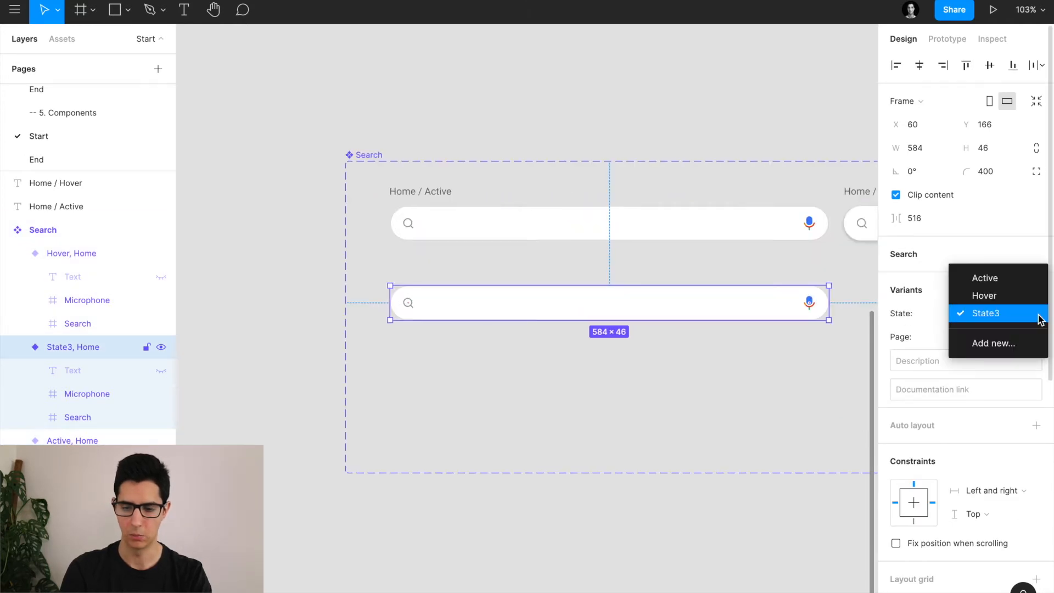
click(1001, 285)
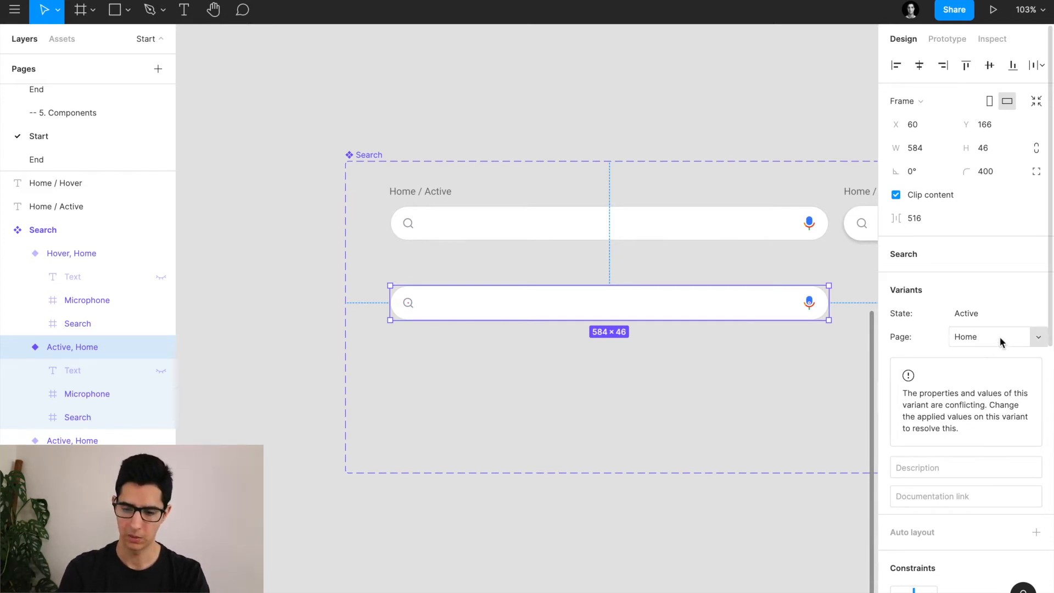
click(983, 337)
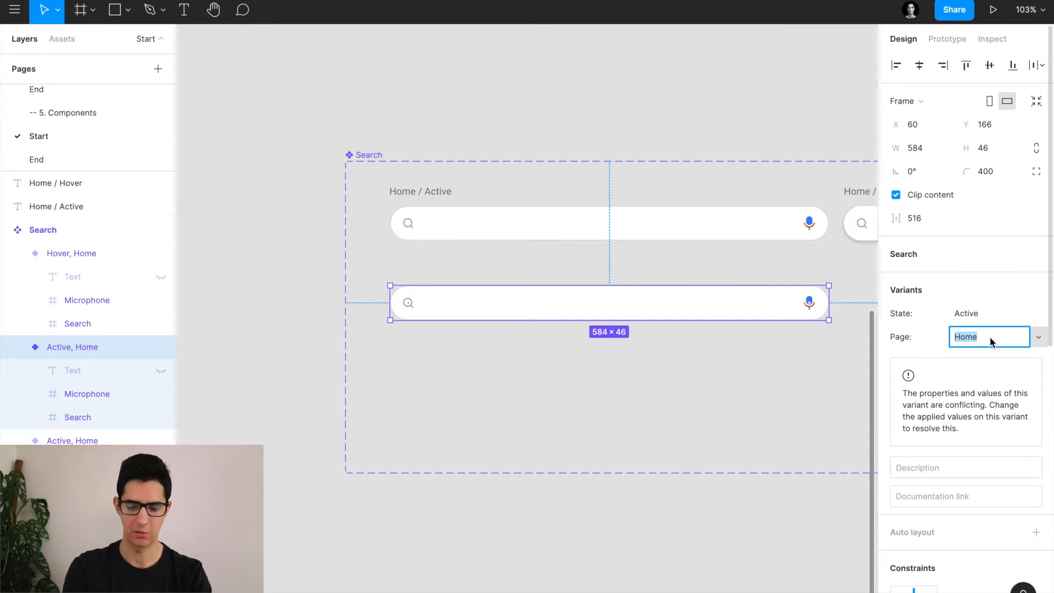
text(Results)
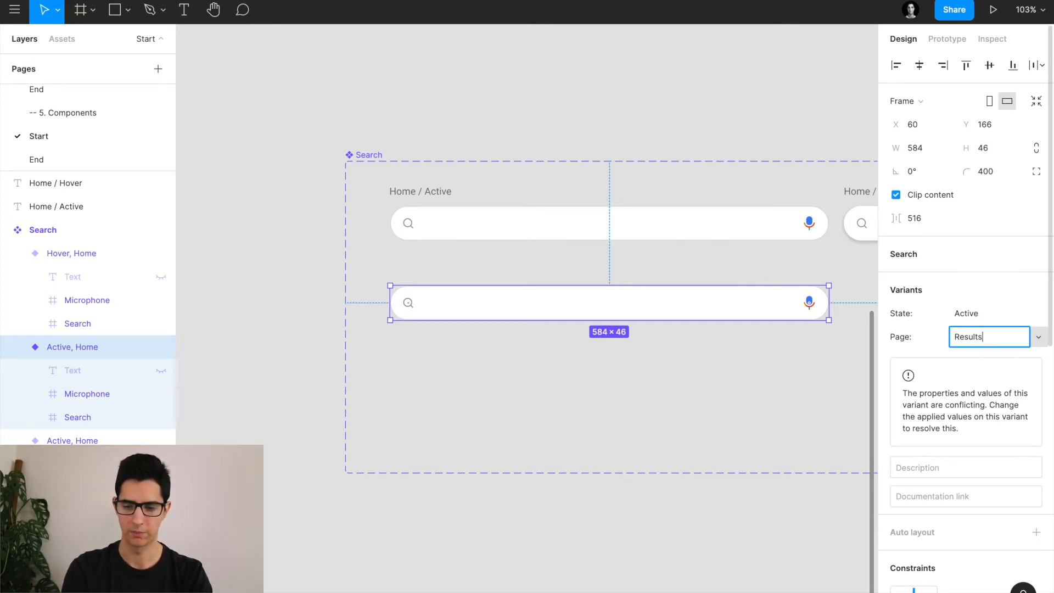
key(Return)
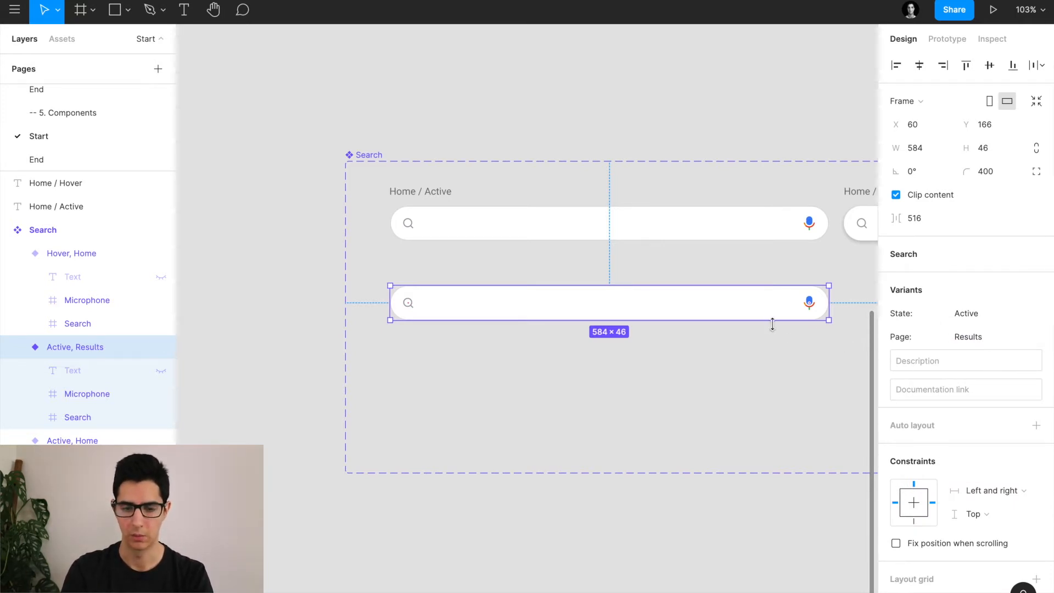
Reorder the Search component set's variant properties so that Page comes before State
click(362, 155)
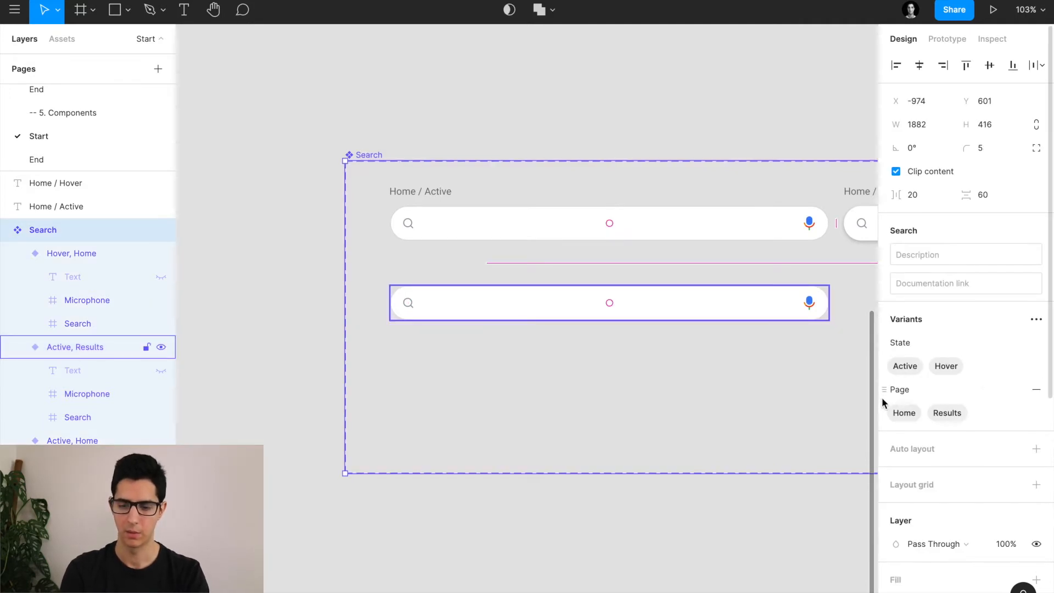
drag(884, 394, 880, 337)
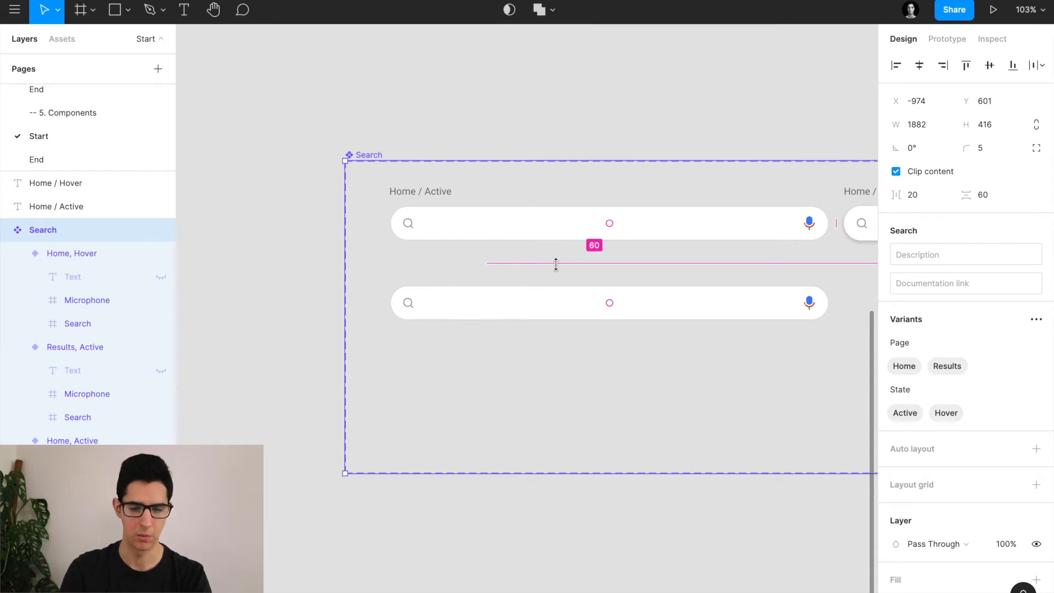
click(464, 303)
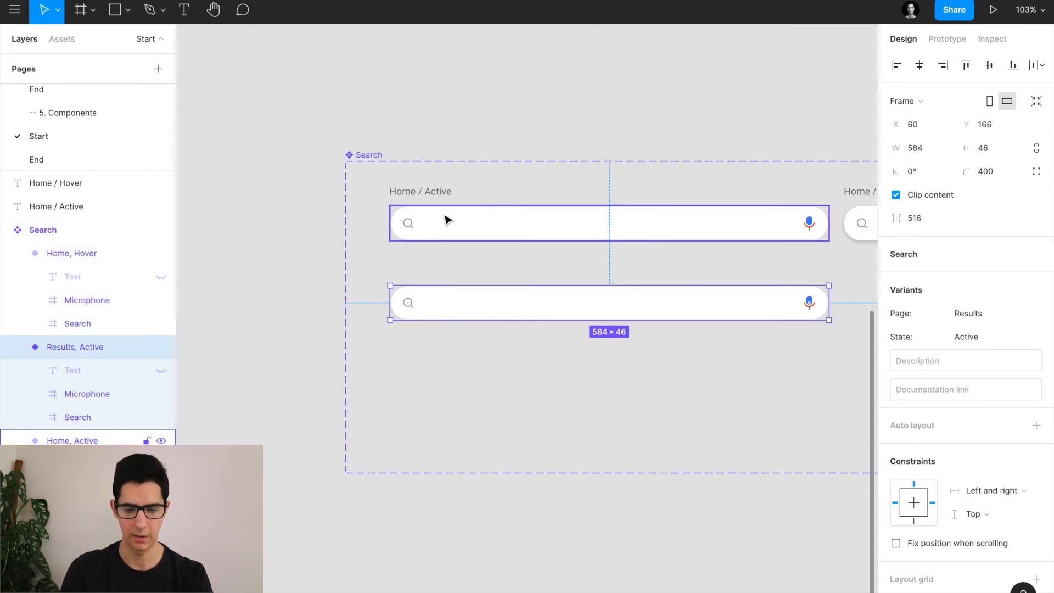
Switch to the Google results page in the browser, dismiss the suggestions and compare its search field with the lower bar
scroll(395, 217, up, 5)
click(336, 182)
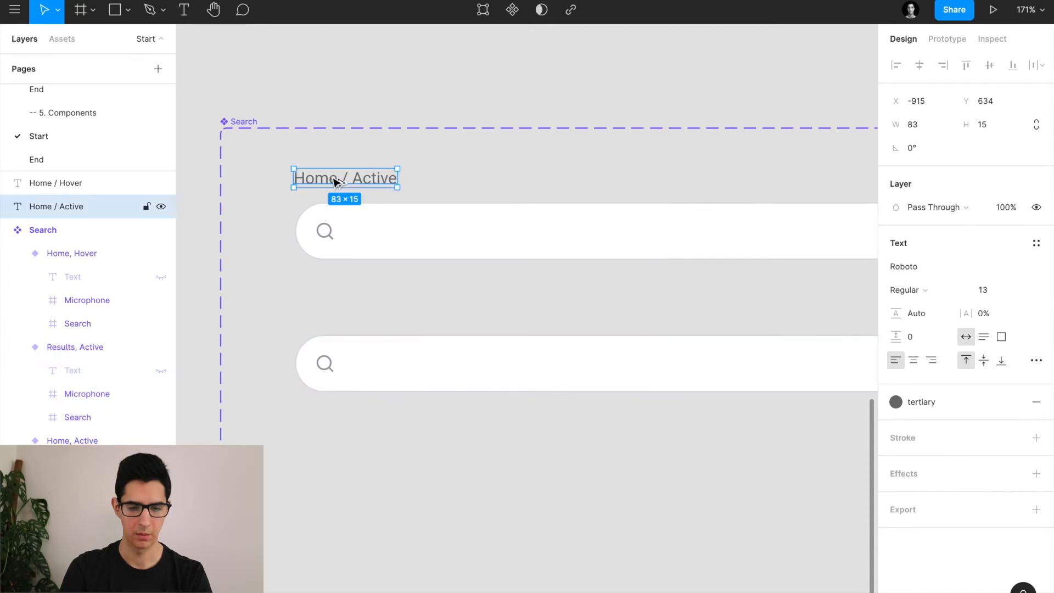
click(387, 374)
key(super+Tab)
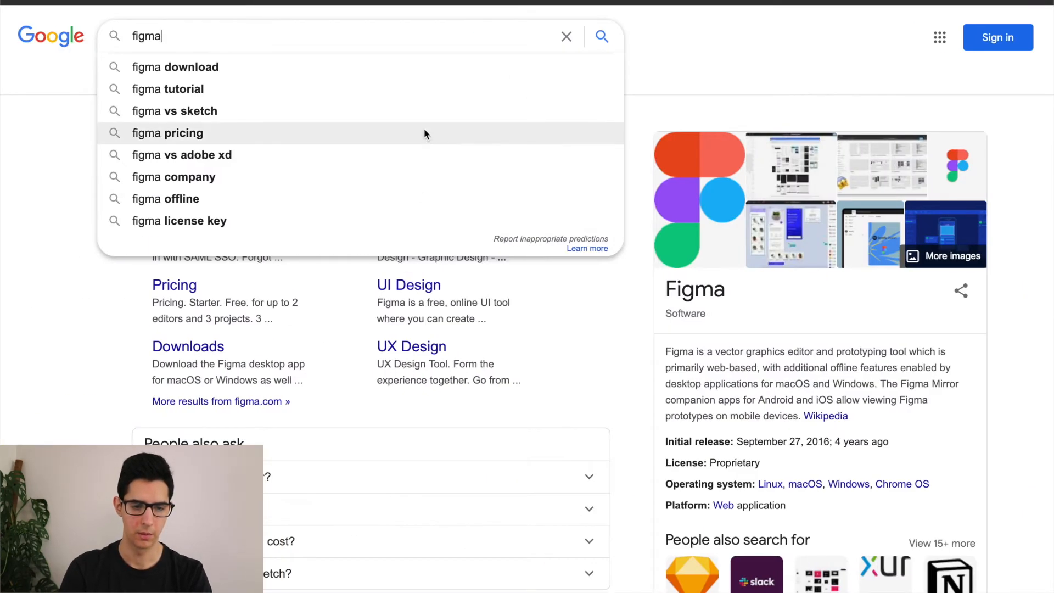
click(41, 181)
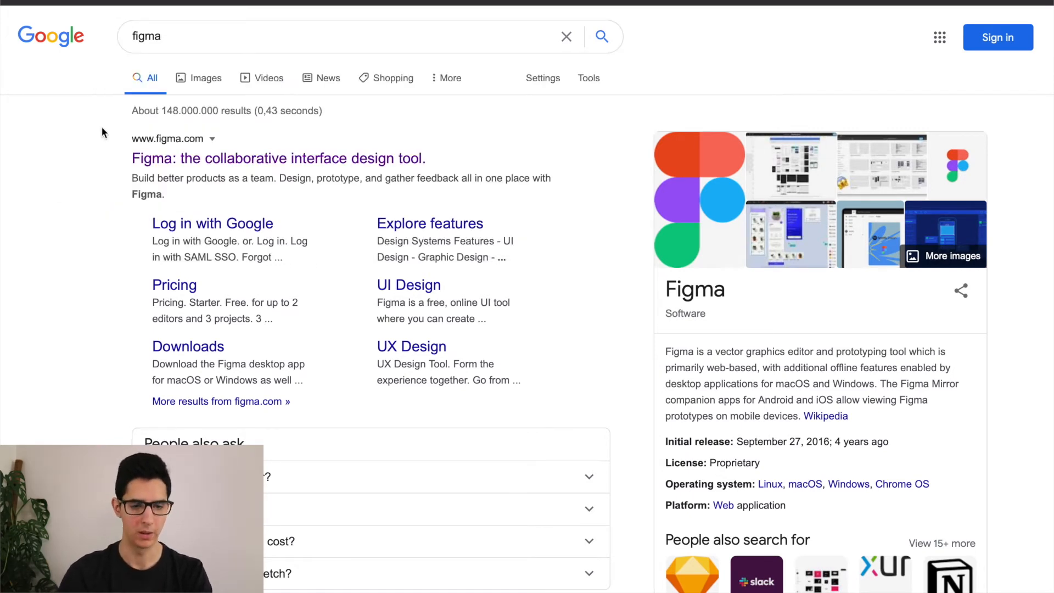
Switch back to Figma and delete the magnifier icon at the start of the Results / Active search bar
key(super+Tab)
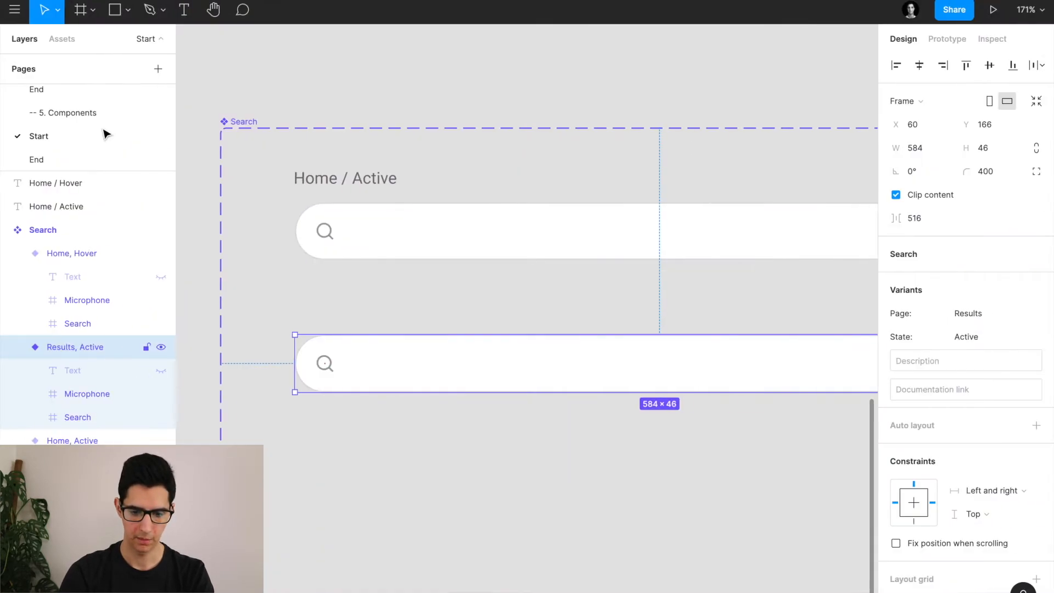
double_click(326, 373)
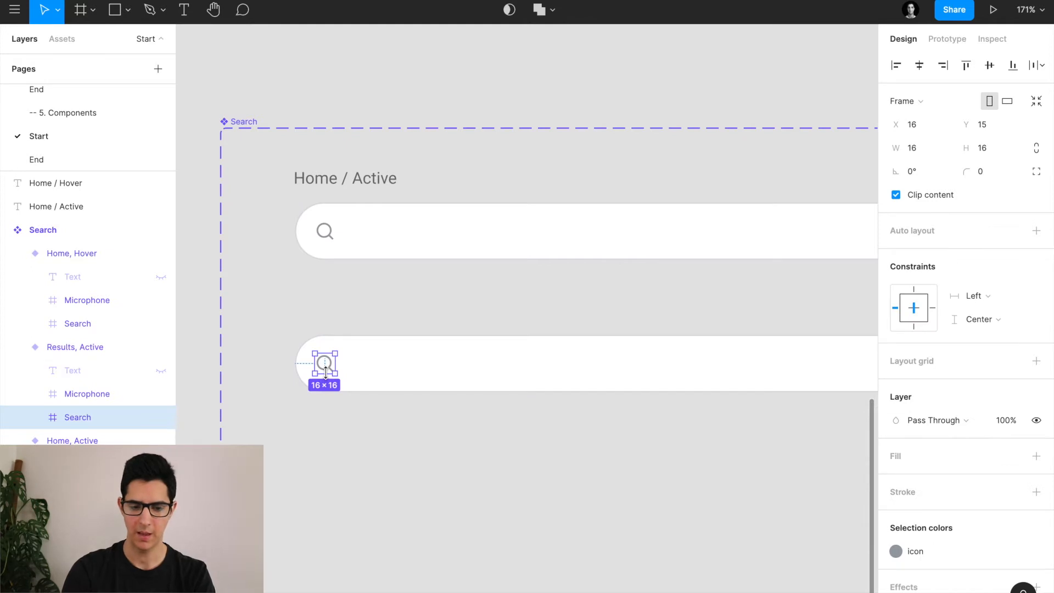
key(Delete)
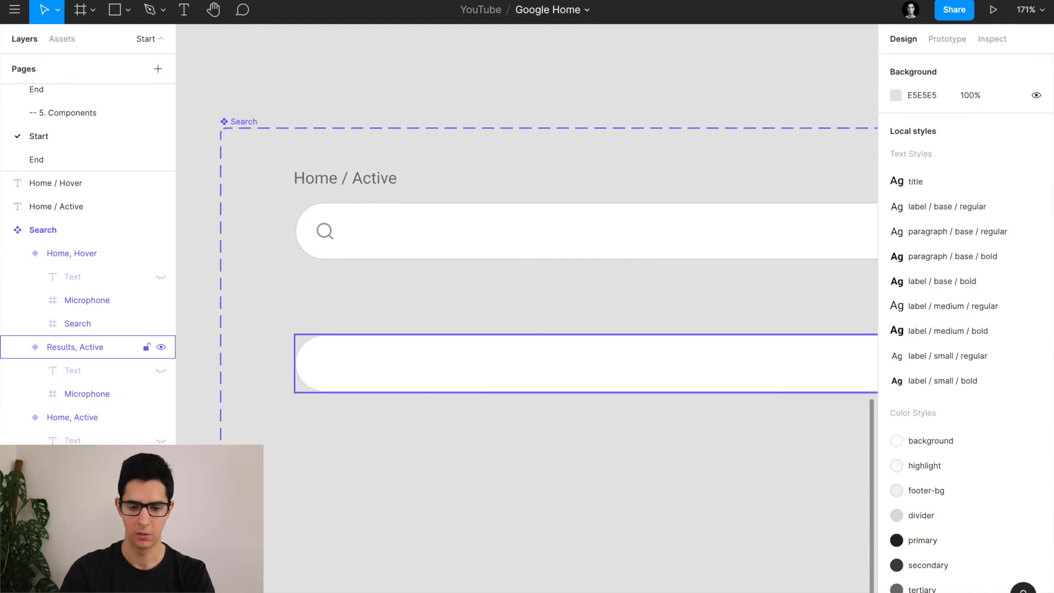
scroll(324, 373, down, 5)
scroll(324, 373, right, 1)
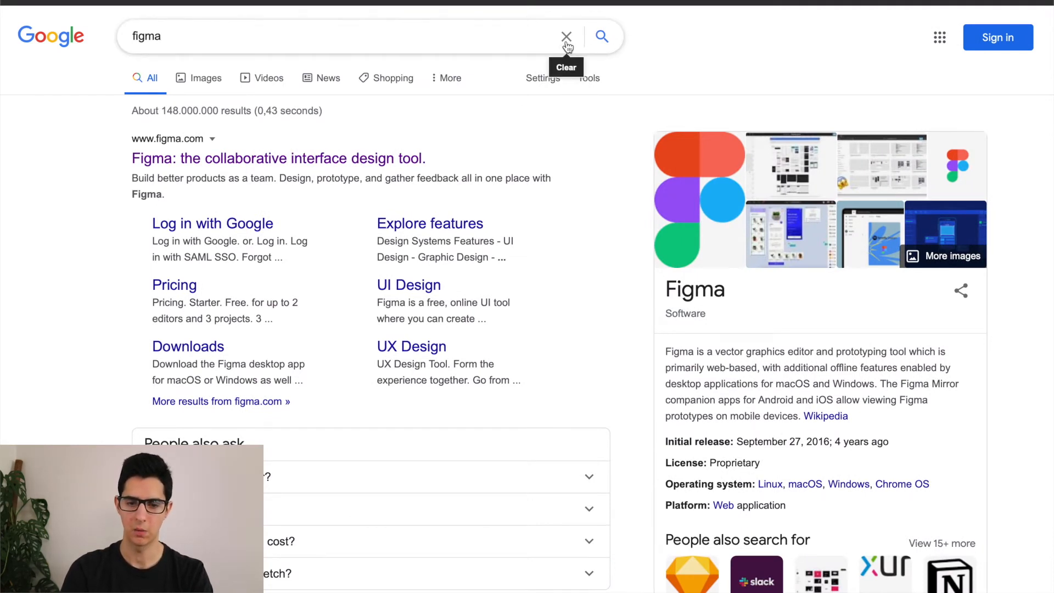
Rerun the Google search, switch back to Figma and delete the microphone icon from the Results / Active search bar
click(602, 38)
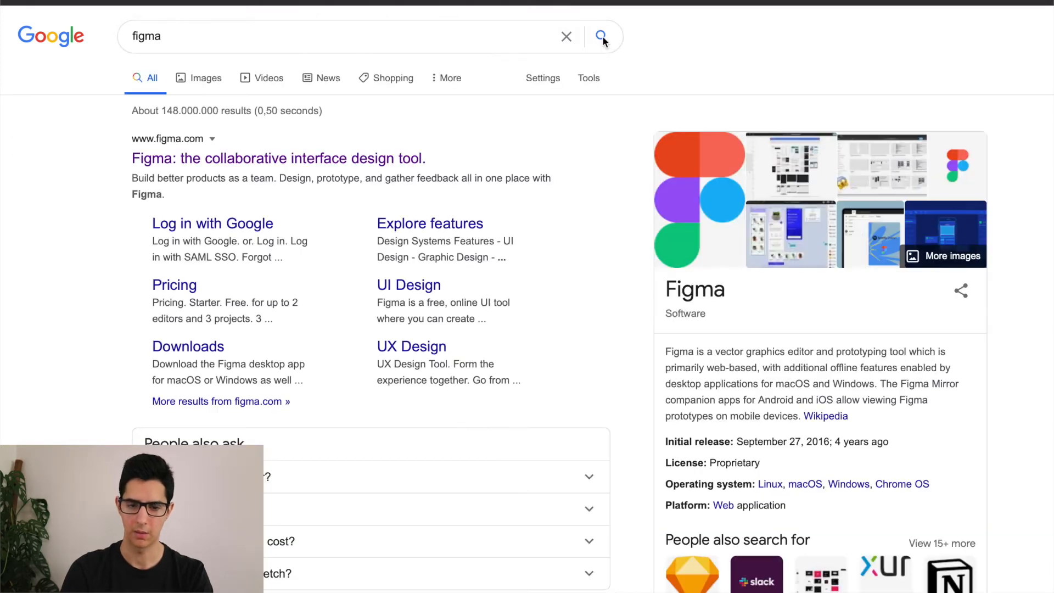
click(602, 38)
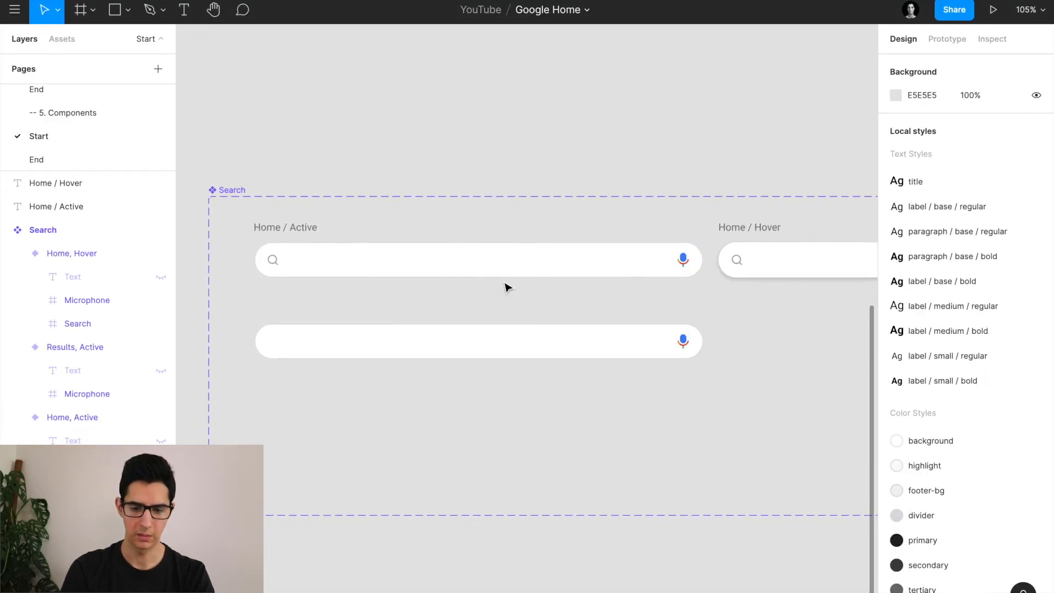
scroll(505, 286, down, 2)
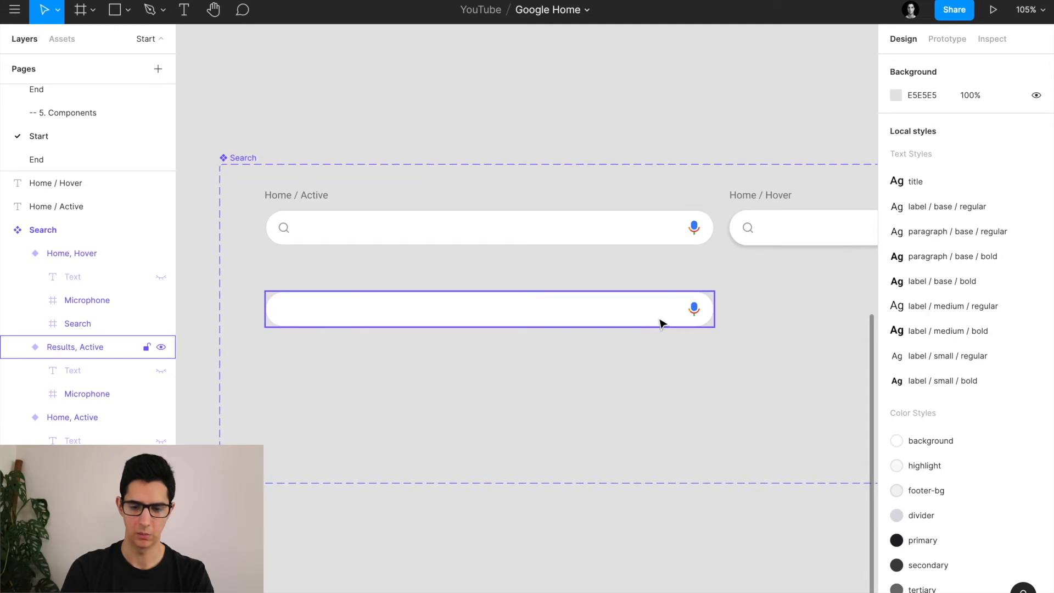
double_click(696, 317)
key(Delete)
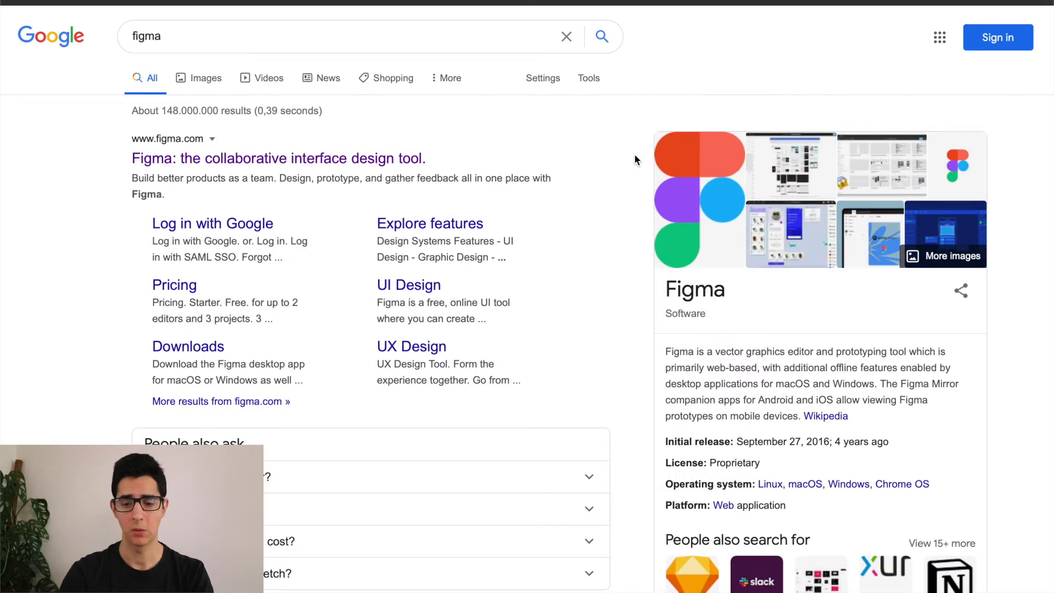
Open the web inspector on the Google results page in Safari and check the Develop menu option in the advanced preferences
right_click(647, 83)
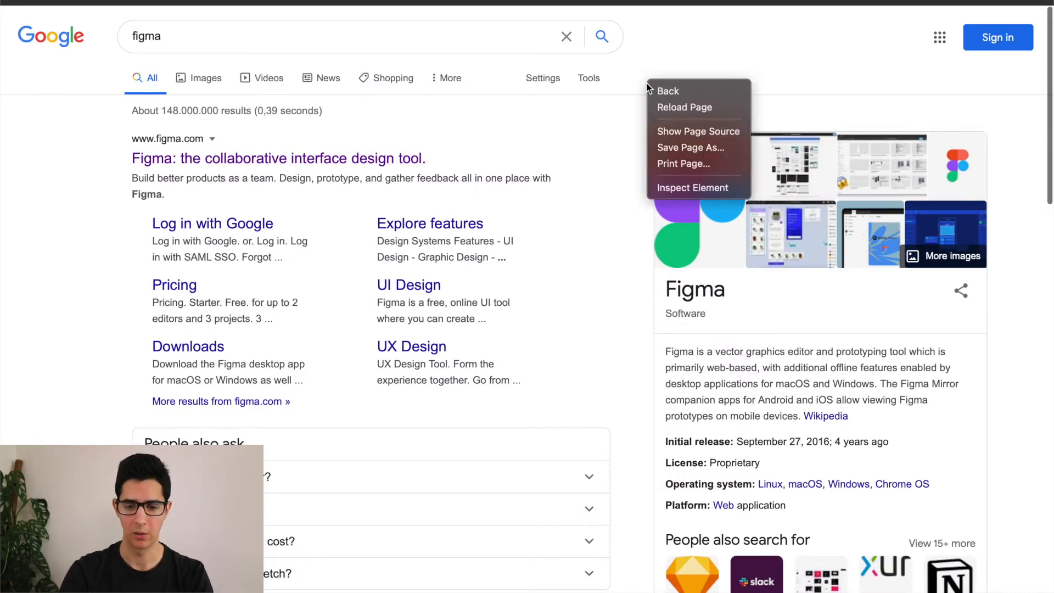
click(660, 191)
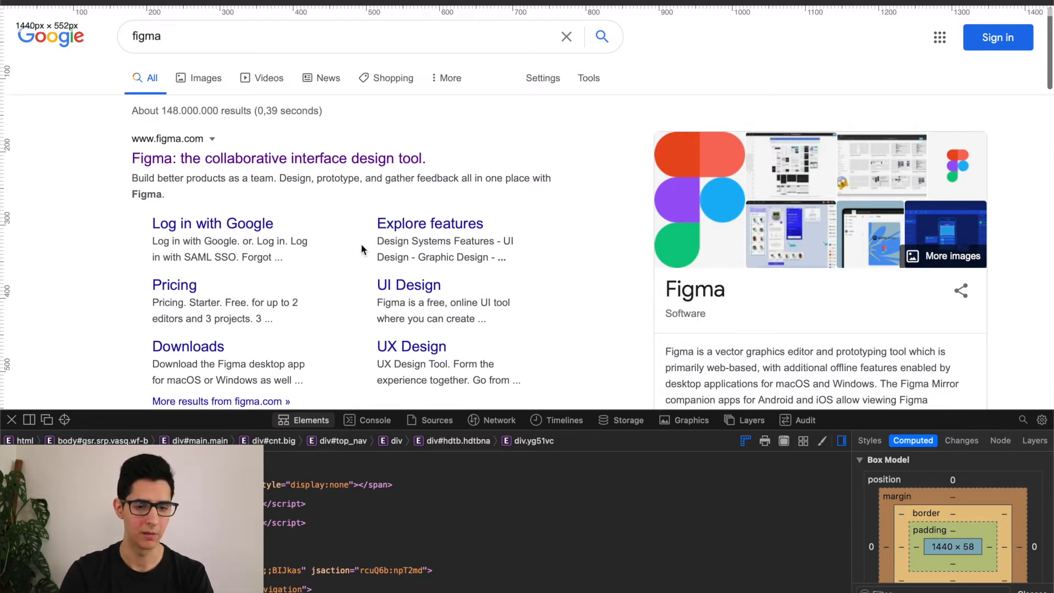
click(49, 1)
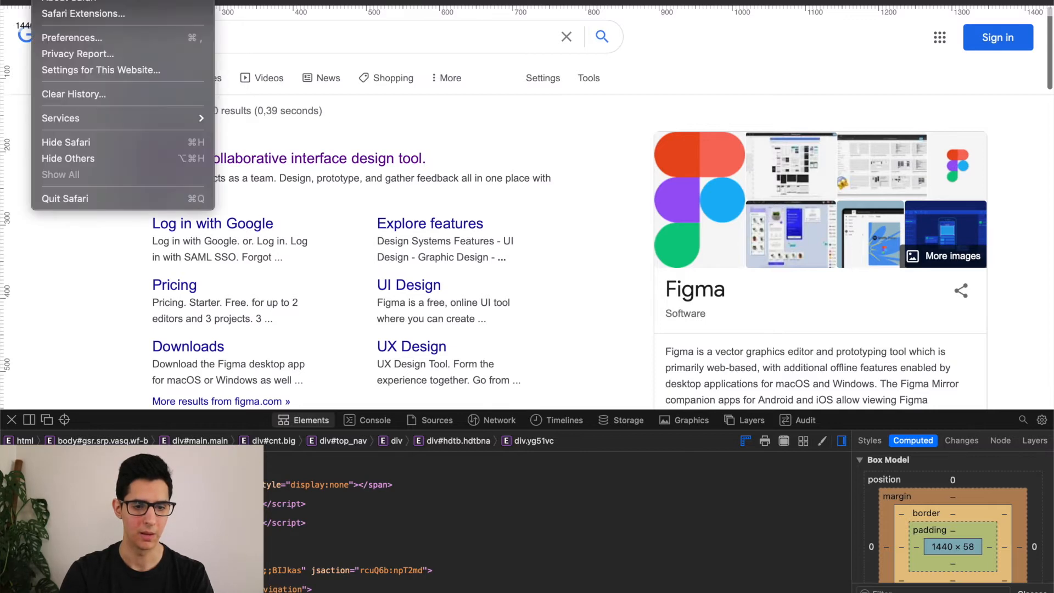
click(73, 37)
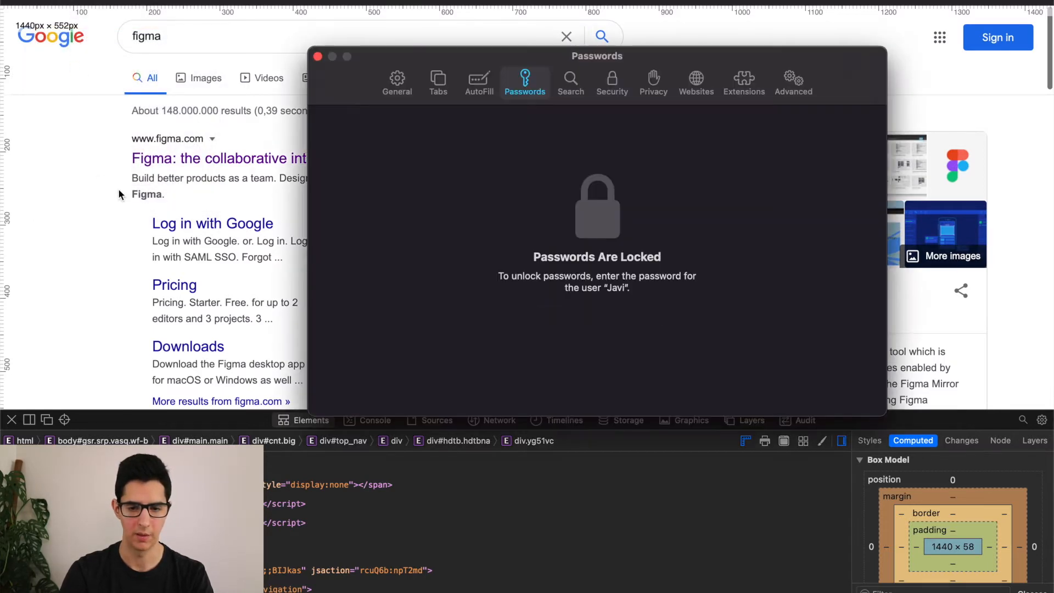
click(795, 83)
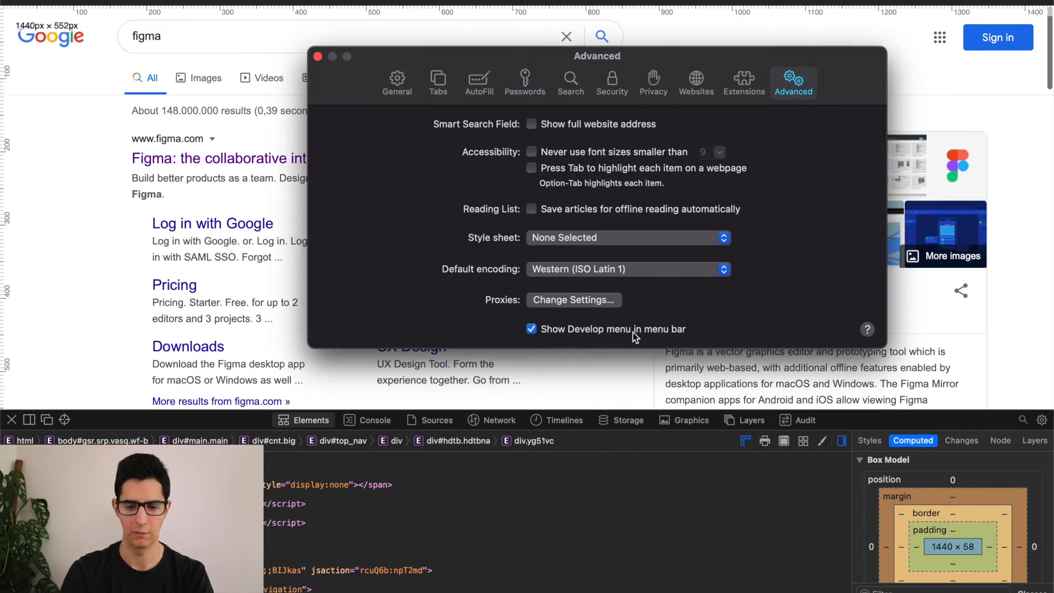
click(317, 57)
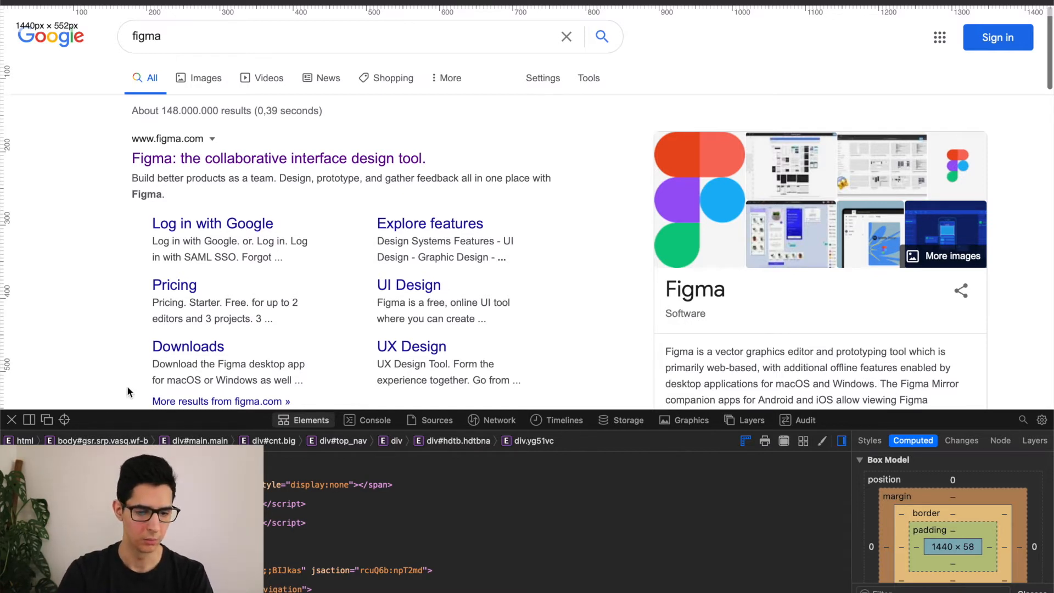
Inspect the blue search button's element on the Google results page and enlarge the inspector to examine its box model
click(65, 422)
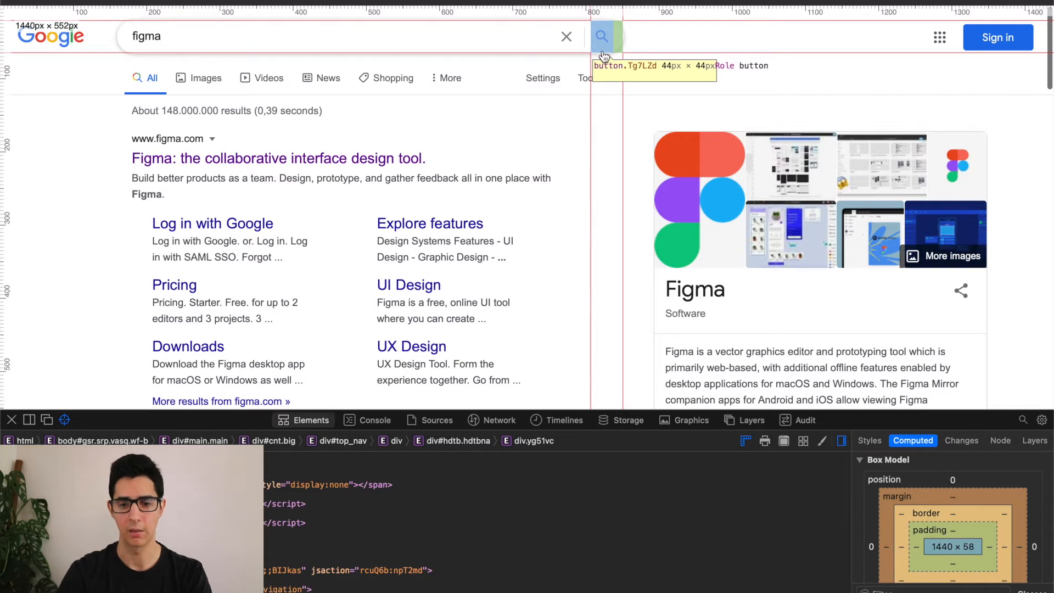
click(604, 56)
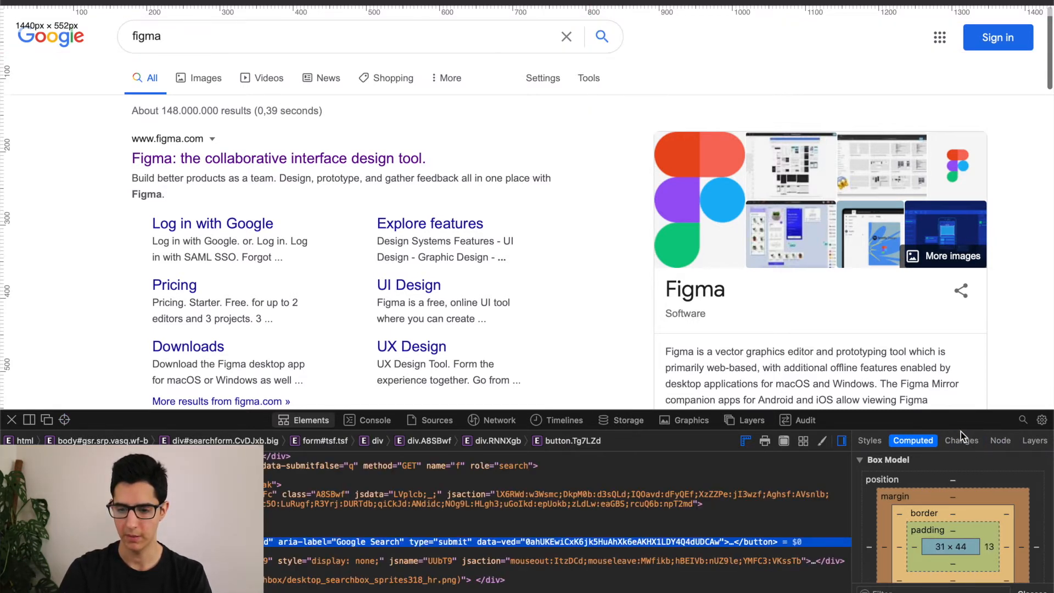
drag(945, 410, 938, 360)
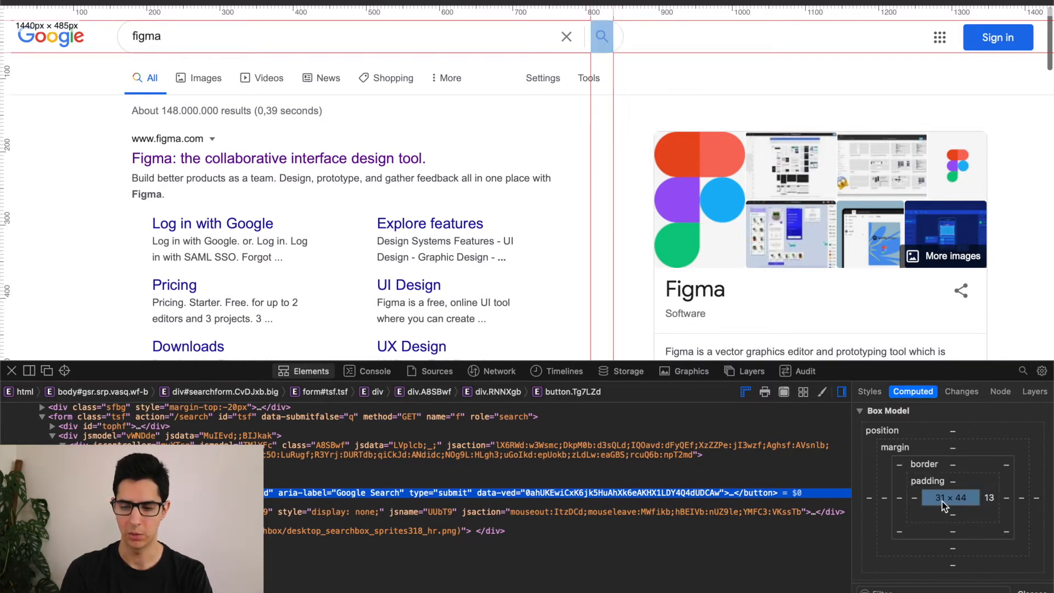
Switch back to Figma and draw a 32 × 44 frame near the right end of the Results / Active search bar
key(super+Tab)
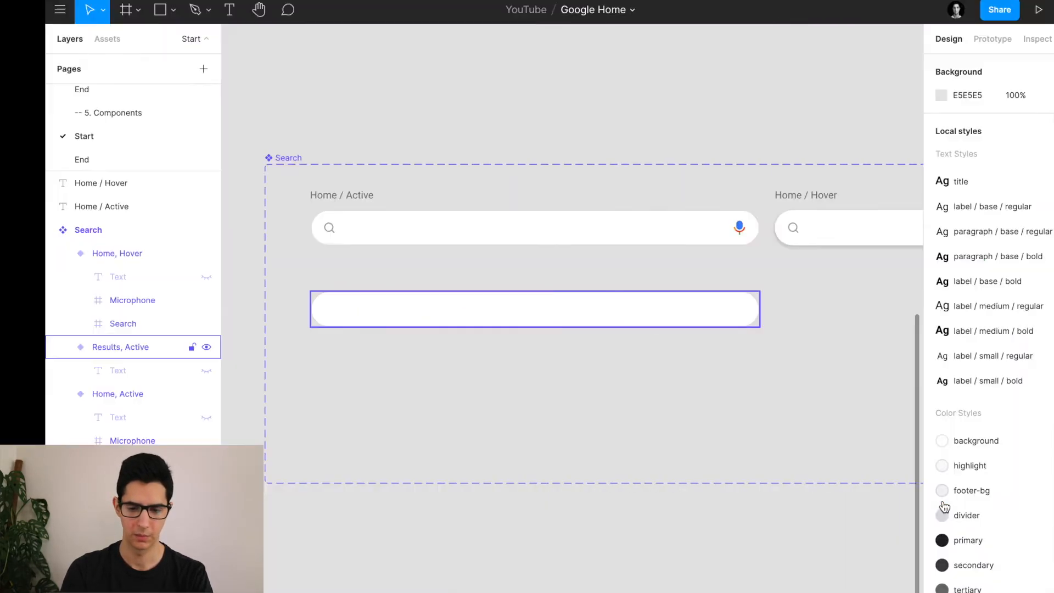
scroll(689, 312, up, 5)
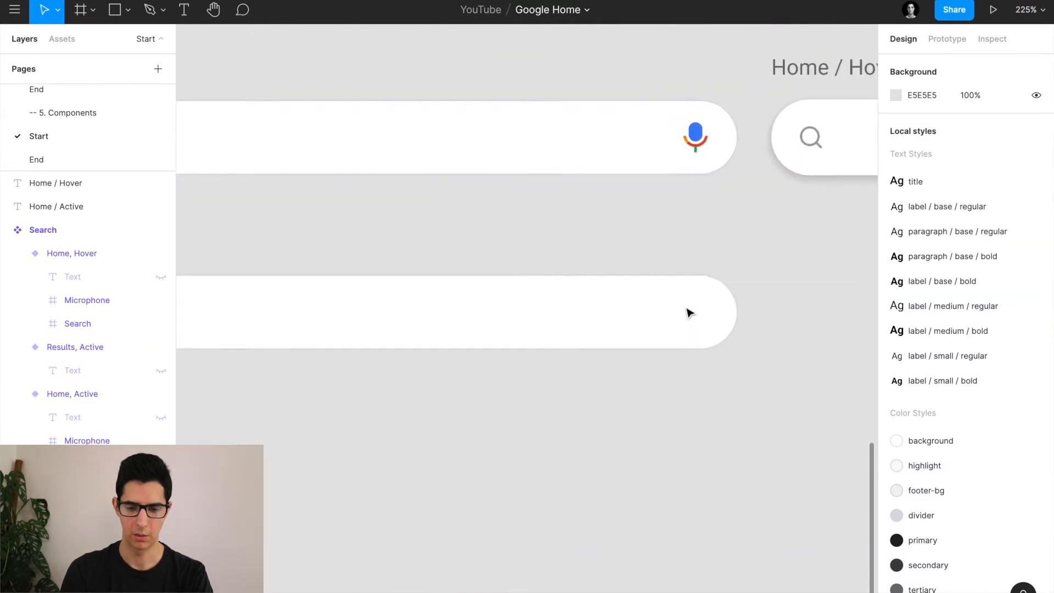
click(645, 313)
scroll(644, 311, up, 2)
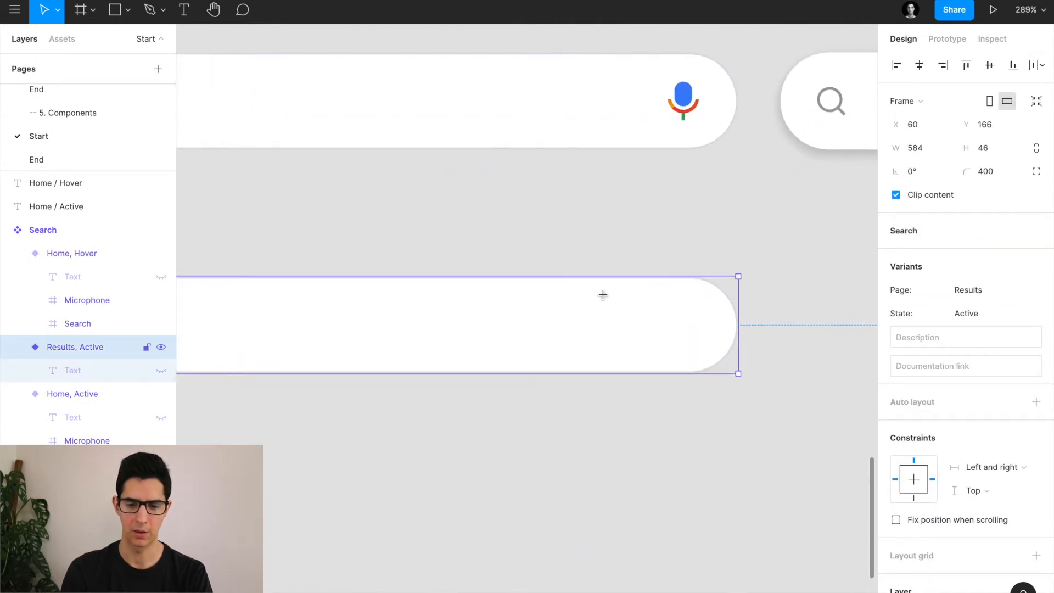
key(f)
drag(588, 281, 656, 373)
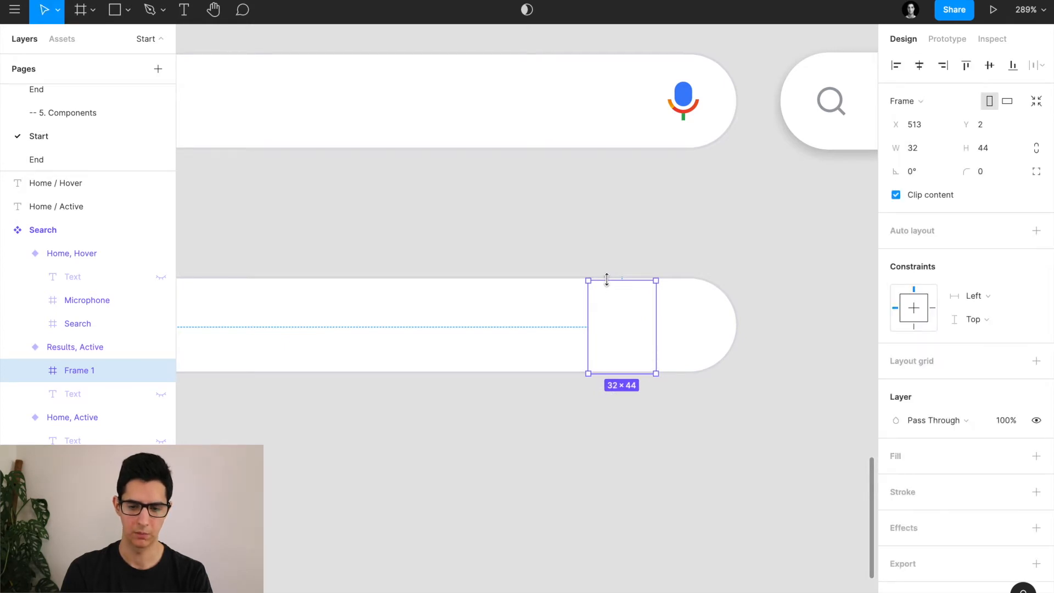
Nudge the new frame to X 540, Y 1 inside the Results / Active search bar
scroll(606, 279, up, 3)
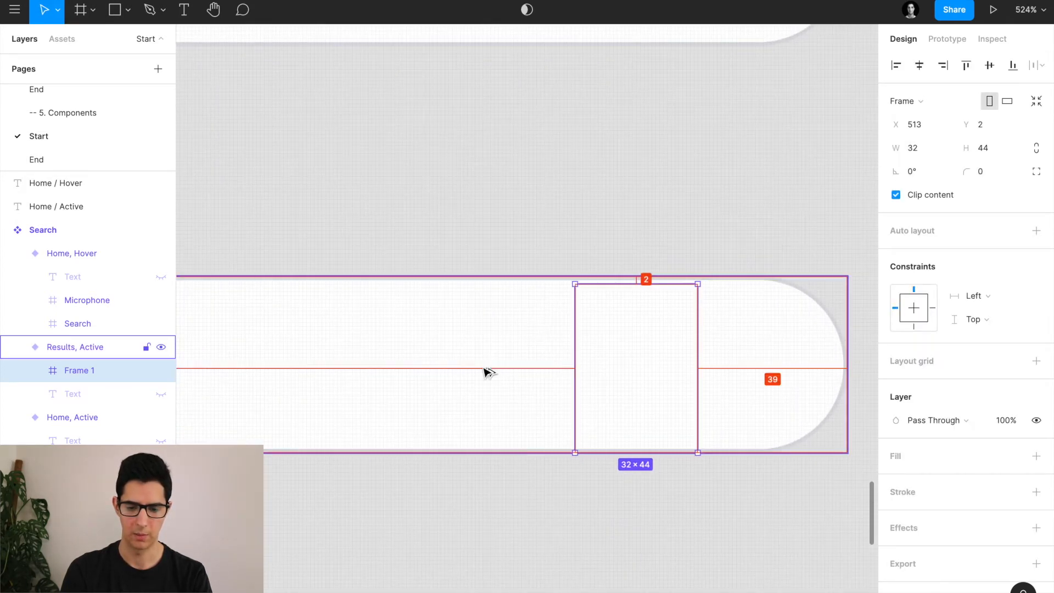
key(Up)
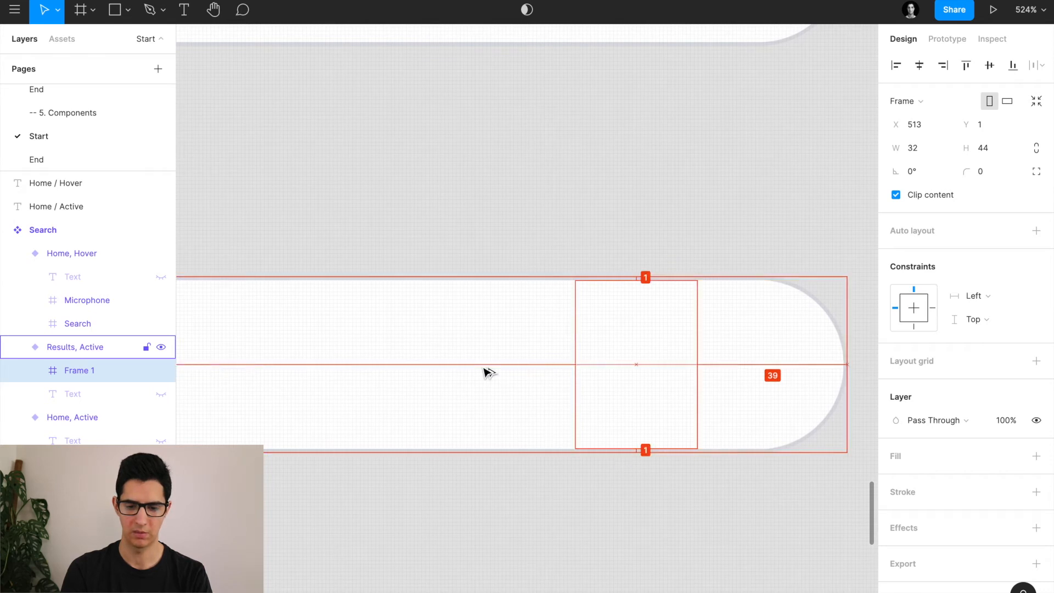
key(alt)
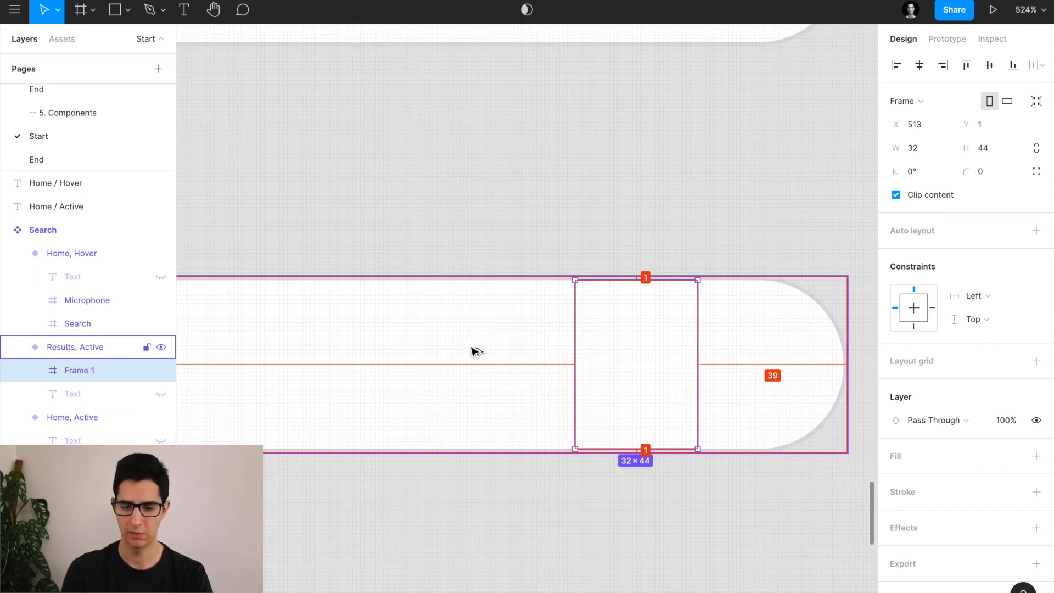
key(Right)
key(Right)
key(Right)
key(Right)
key(Right)
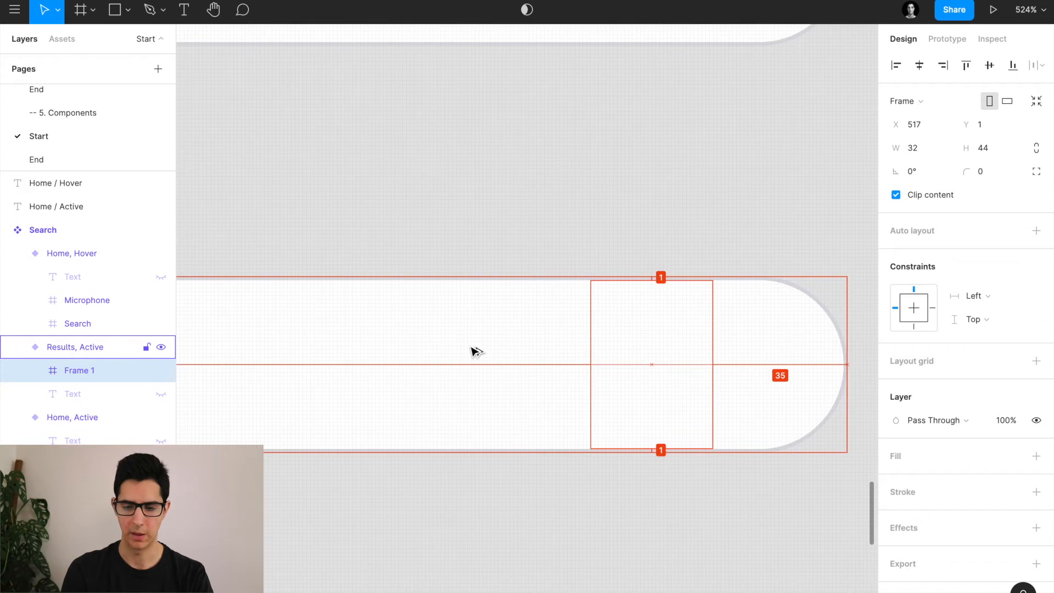
key(Right)
scroll(477, 352, down, 3)
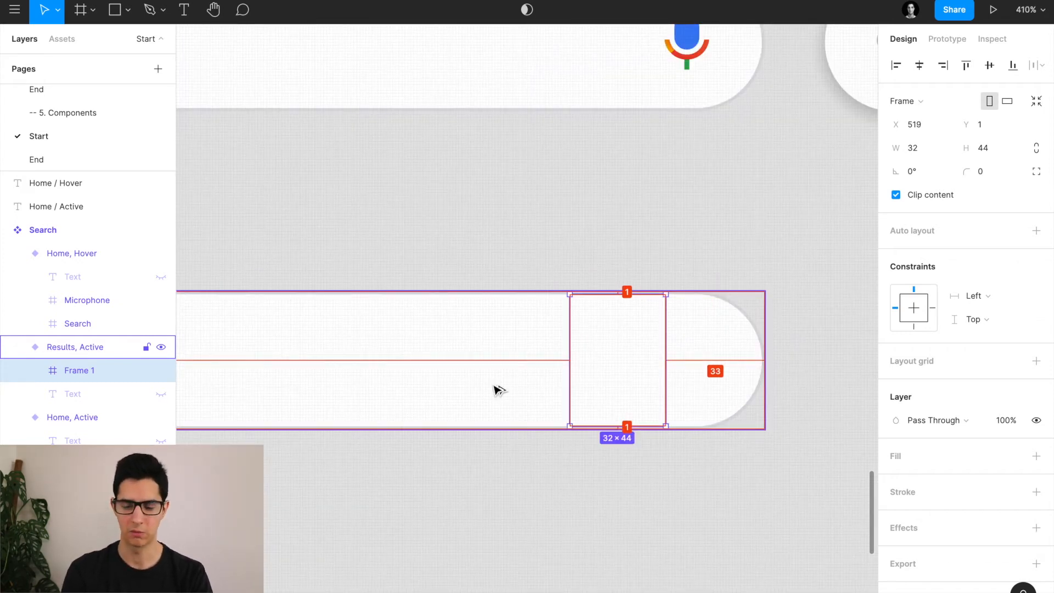
key(Right)
key(Right)
key(Right)
key(Right)
key(Right)
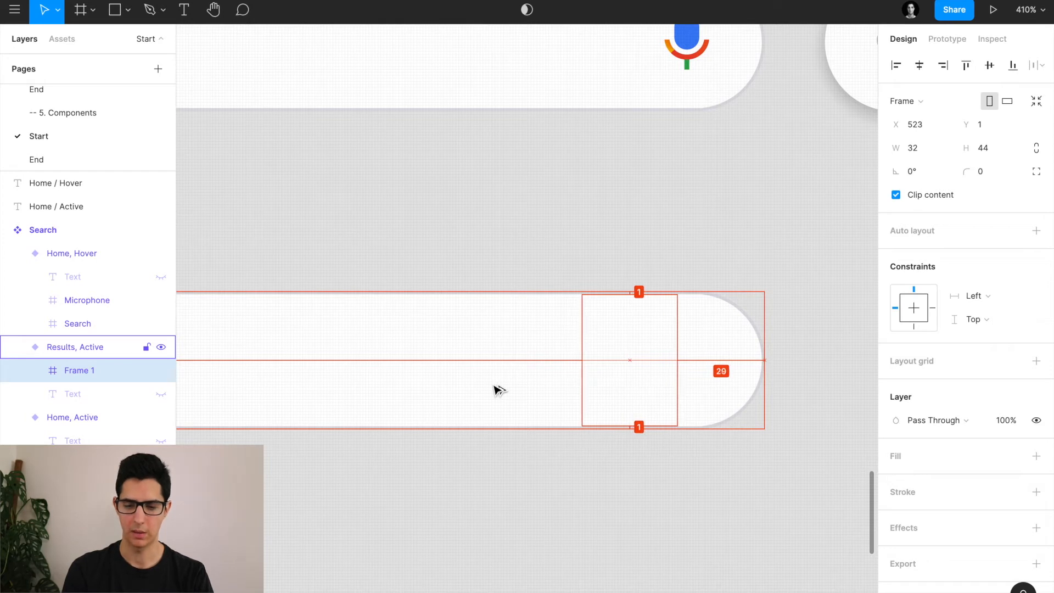
key(Right)
key(Right)
key(Right)
key(Right)
key(Right)
key(Right)
key(Right)
key(Right)
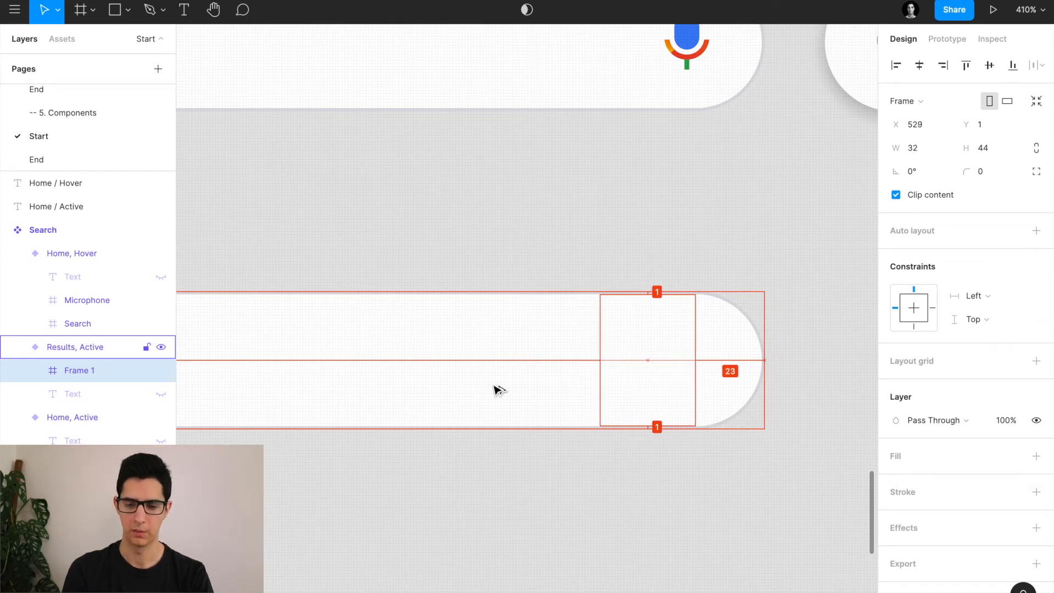
key(Right)
key(Right)
key(Right)
key(Right)
key(Right)
key(Right)
key(Right)
key(Right)
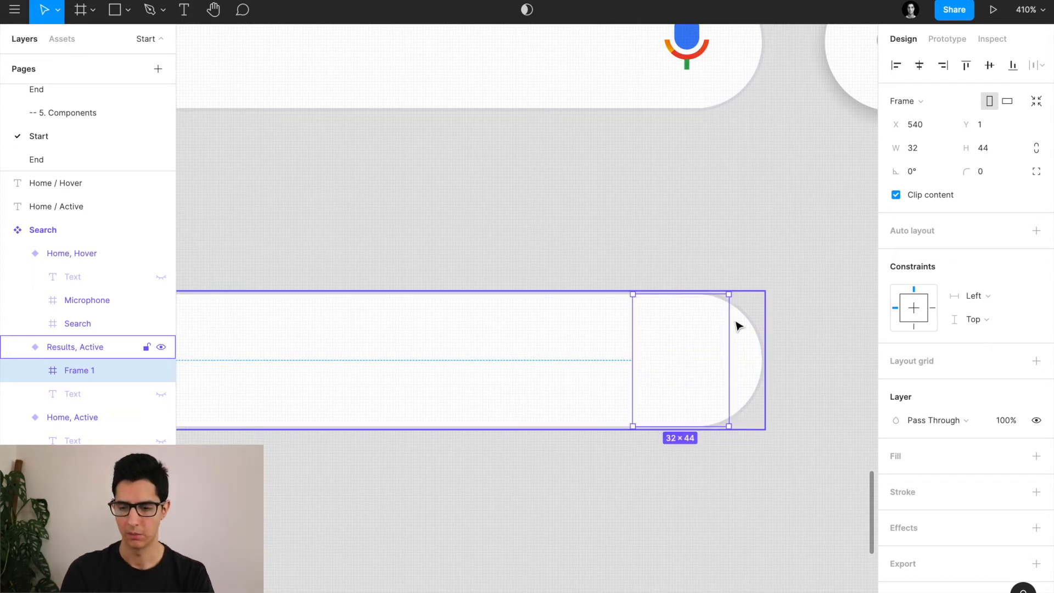
Set the frame's constraints to Right horizontally and Center vertically, and rename it Search
click(933, 309)
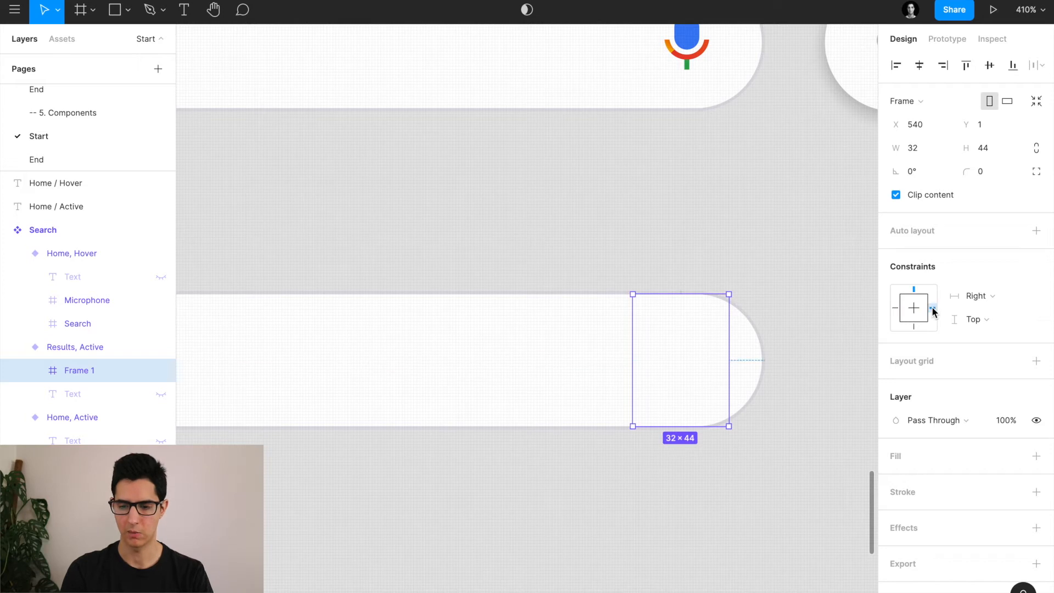
click(915, 317)
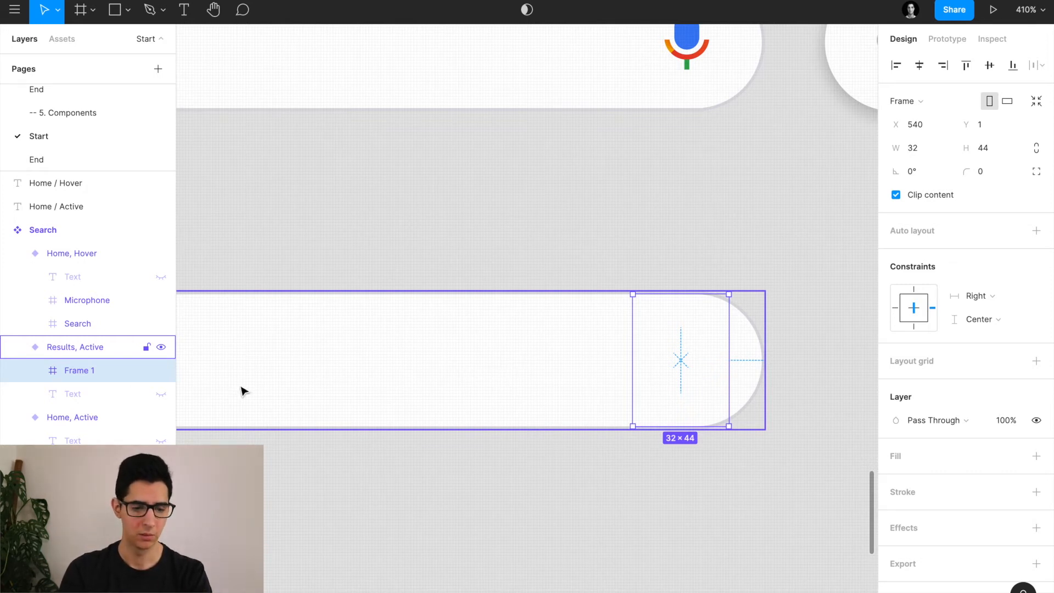
double_click(65, 377)
text(Search)
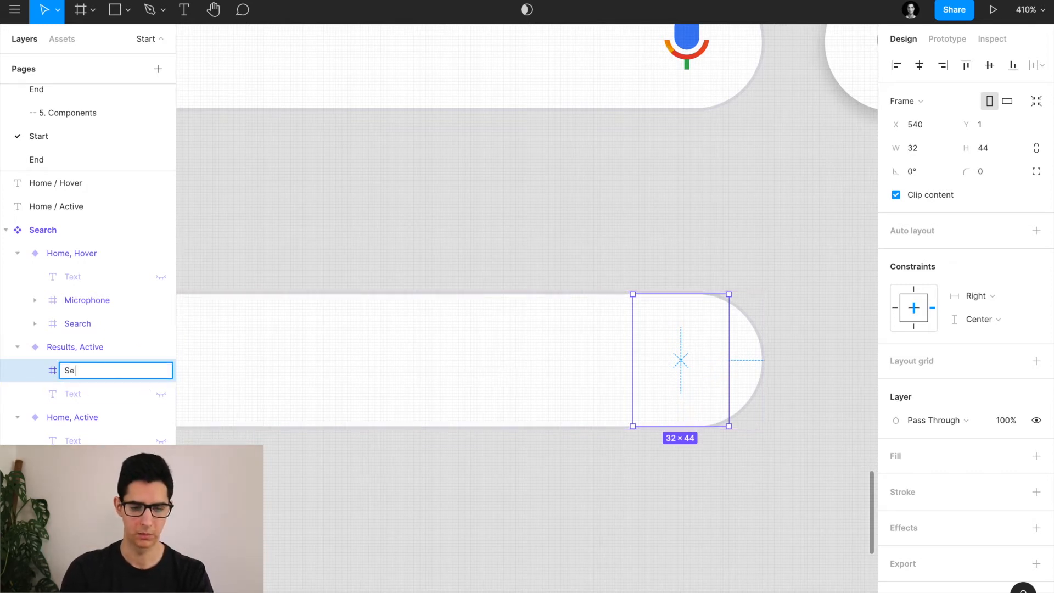
key(Return)
Copy the magnifier icon from the Home / Hover bar into the Search frame of the Results / Active bar
scroll(622, 369, up, 2)
scroll(622, 369, up, 5)
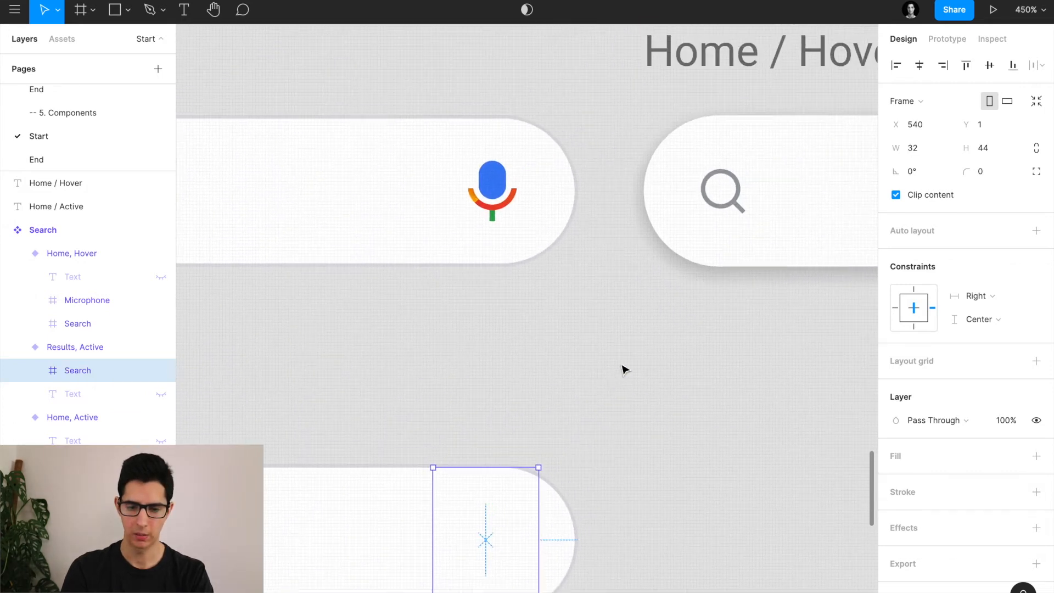
scroll(624, 370, right, 3)
click(665, 231)
scroll(665, 233, down, 5)
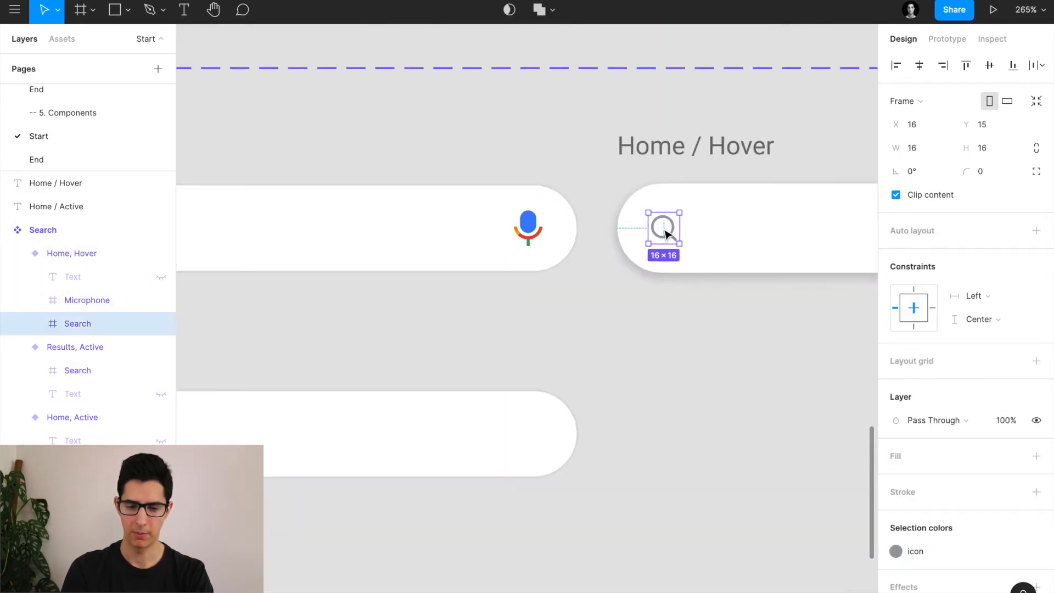
scroll(667, 232, down, 4)
click(589, 320)
key(ctrl+v)
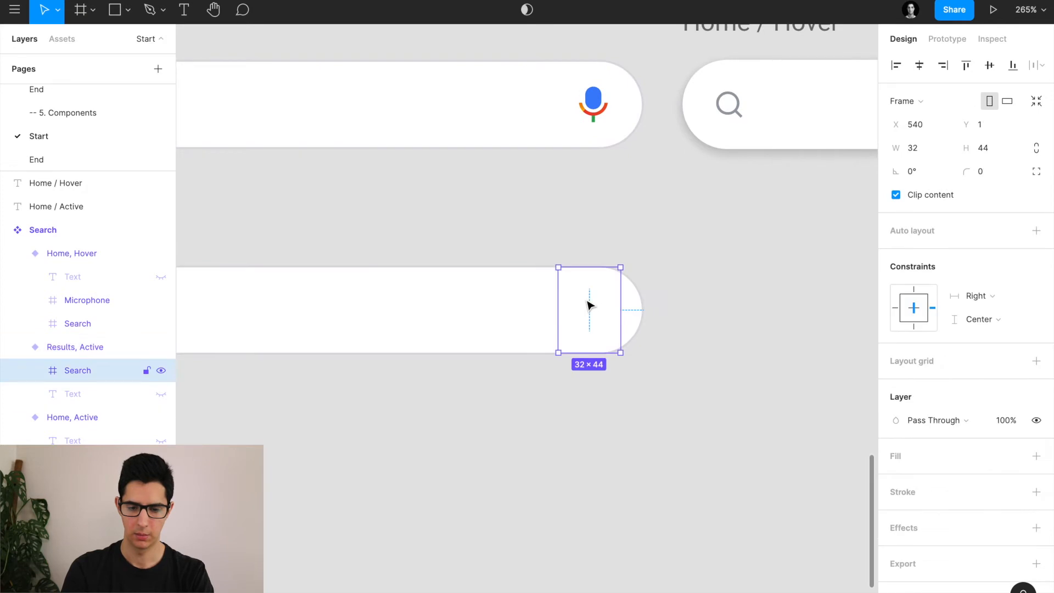
Center the copied magnifier in its Search frame at X 8, Y 14 and set its horizontal constraint to Center
scroll(588, 306, up, 8)
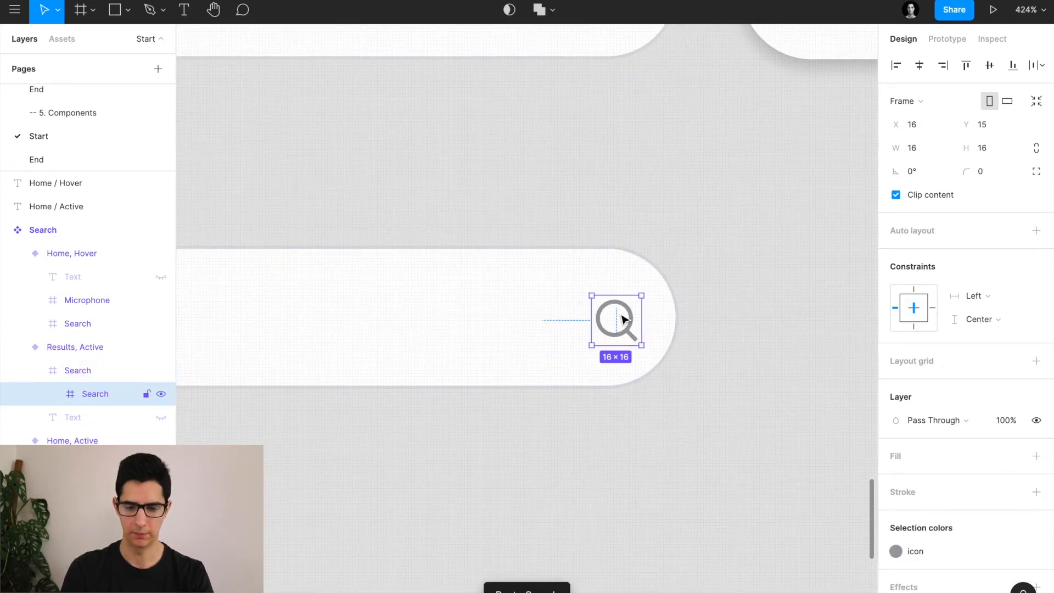
drag(618, 317, 597, 315)
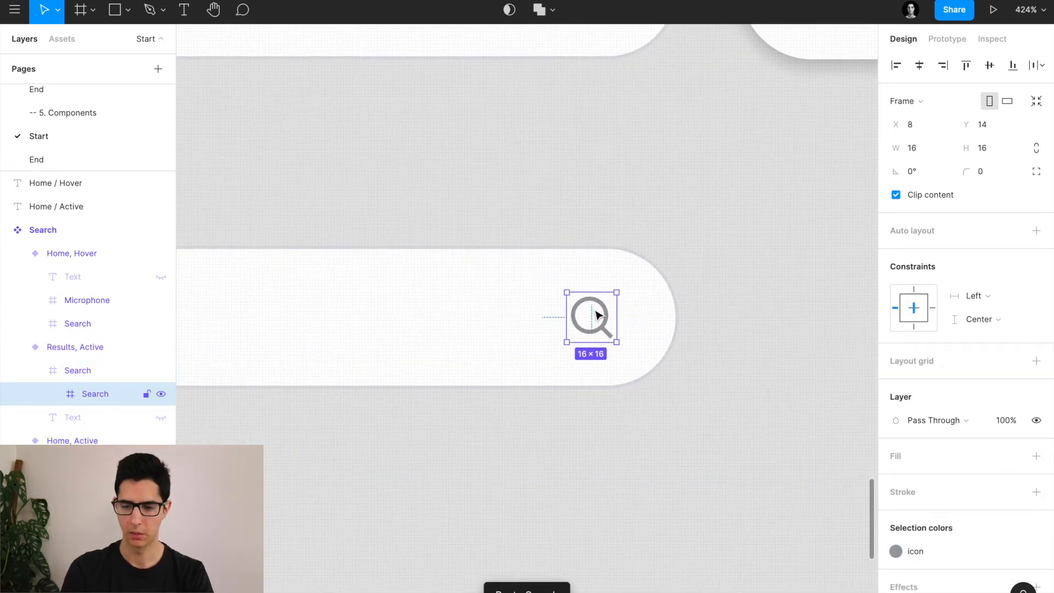
click(920, 309)
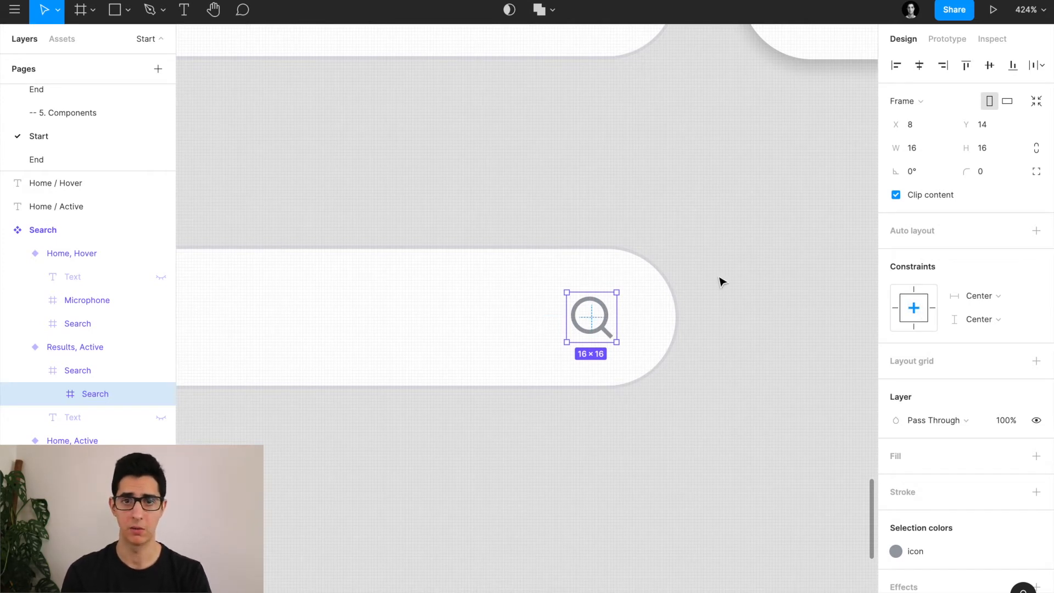
scroll(584, 276, down, 5)
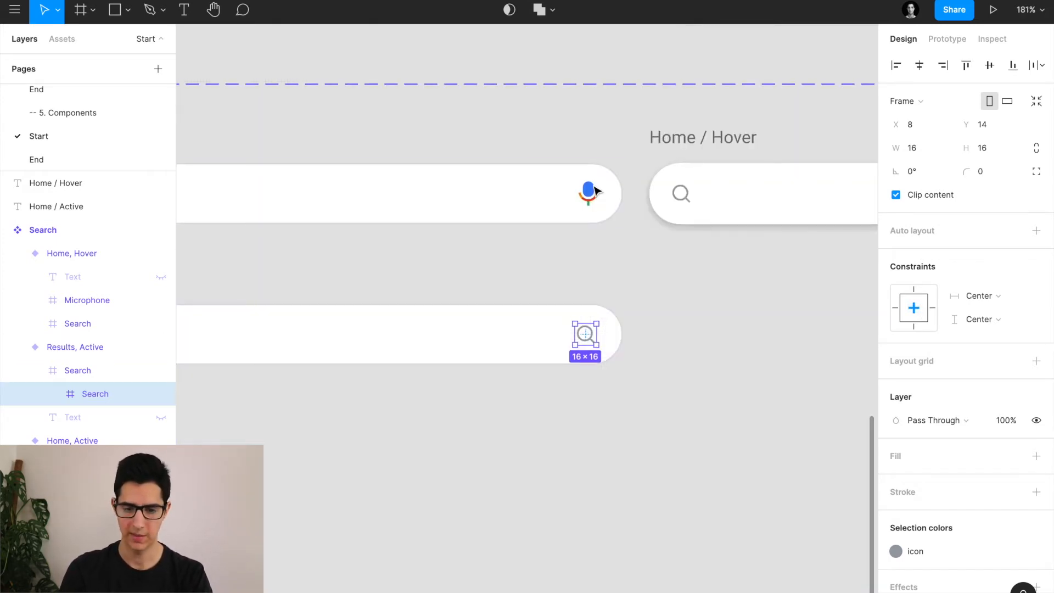
Recolor the magnifier in the Results / Active bar with the microphone's blue, 4285F4
double_click(593, 194)
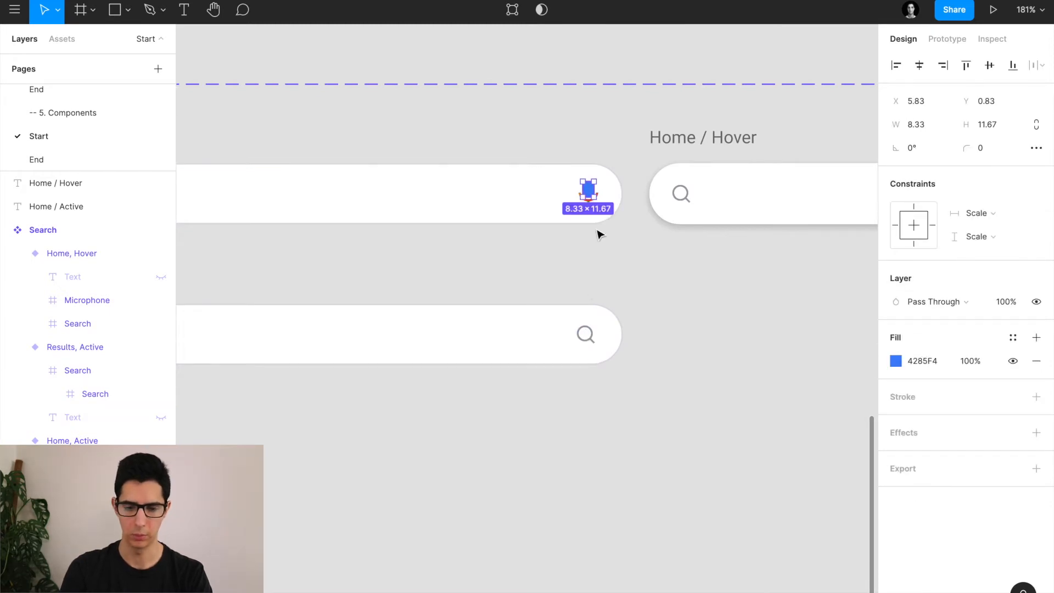
click(934, 365)
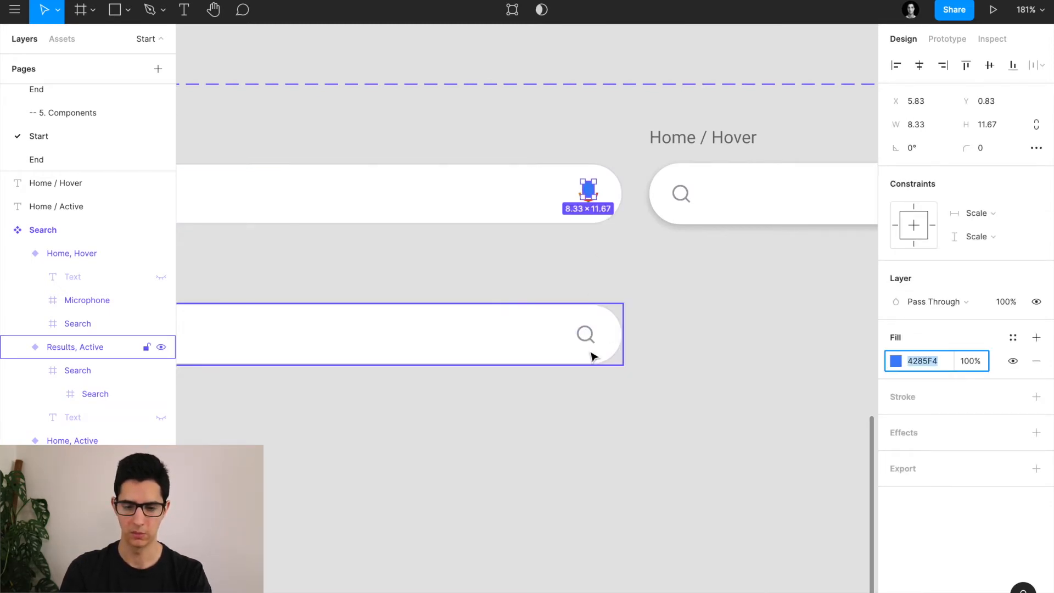
scroll(591, 346, up, 5)
click(592, 324)
click(592, 324)
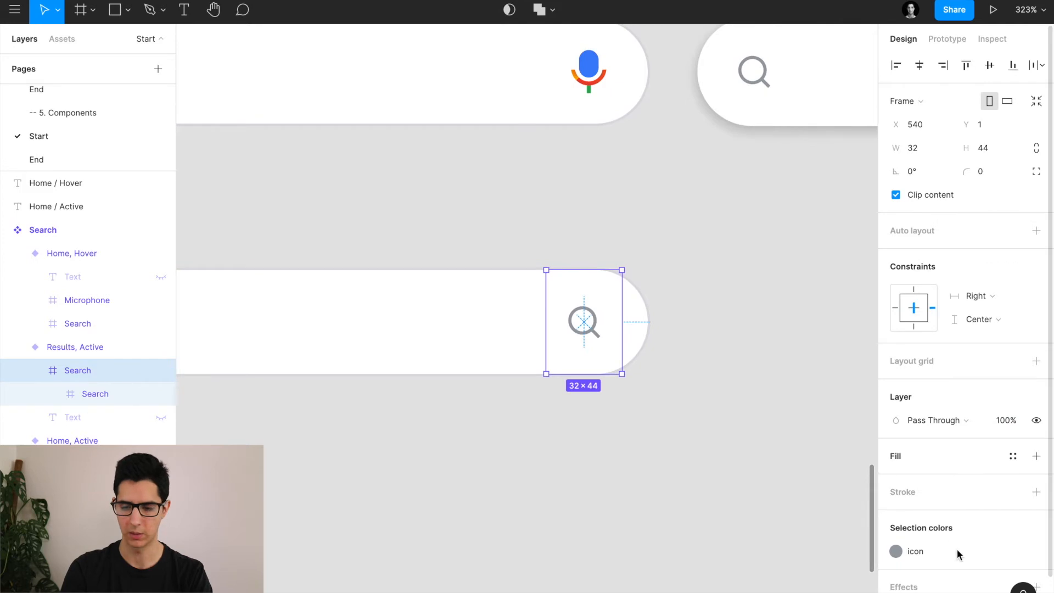
click(1014, 552)
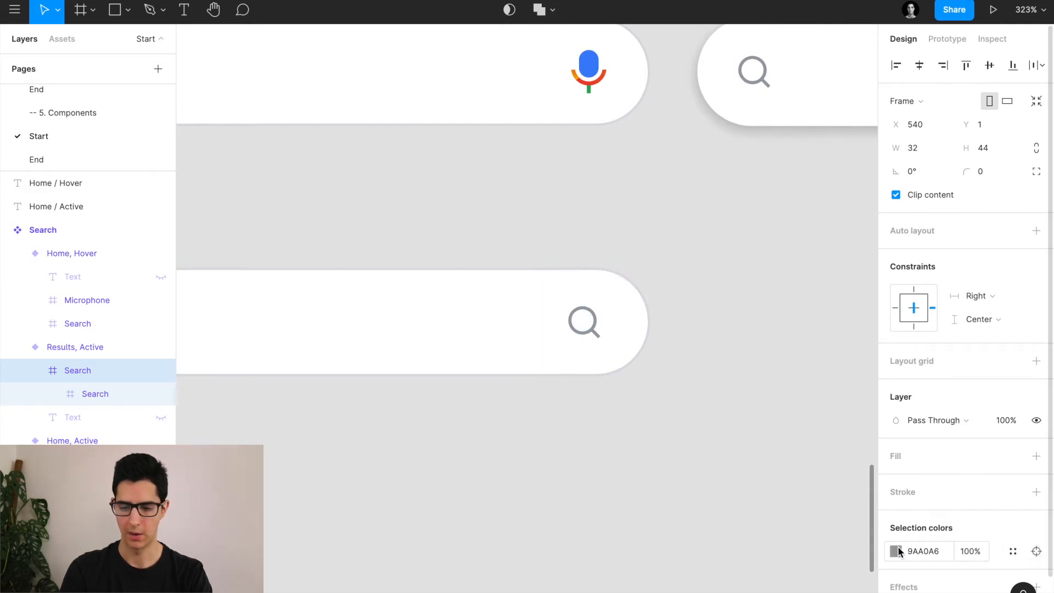
click(923, 553)
click(933, 553)
text(4285F4)
key(Return)
scroll(708, 353, down, 5)
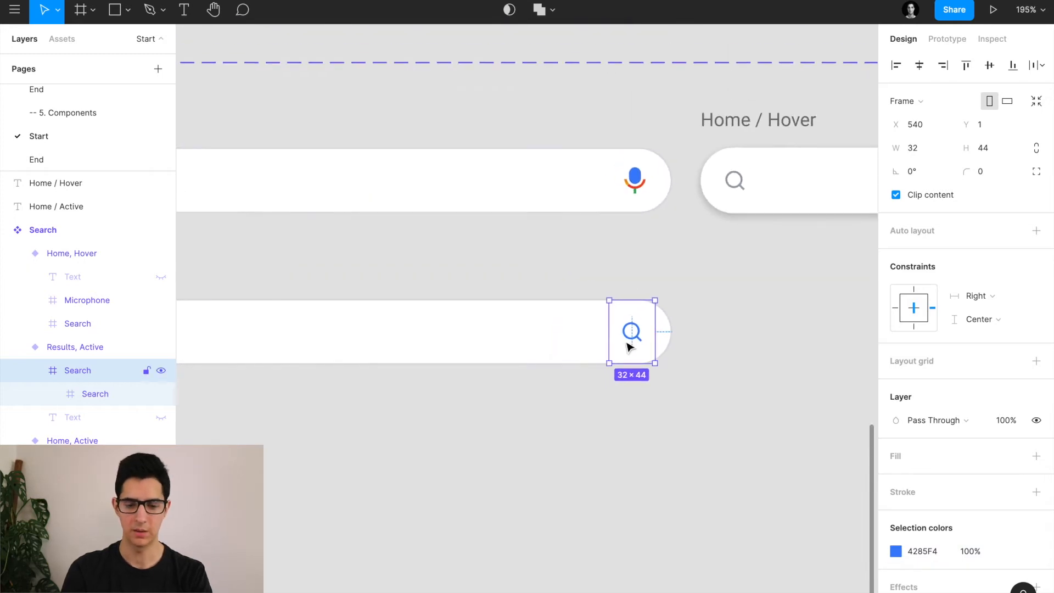
Check the divider in Google's results search field in Safari and draw a 1 × 20 rectangle to the left of the Results / Active magnifier in Figma
scroll(626, 343, up, 8)
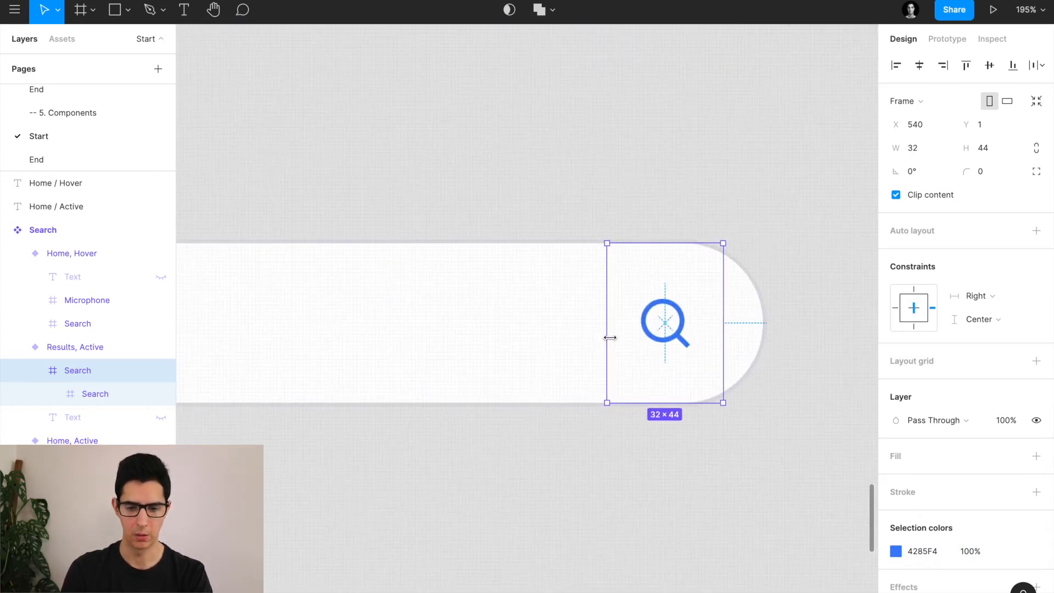
key(super+Tab)
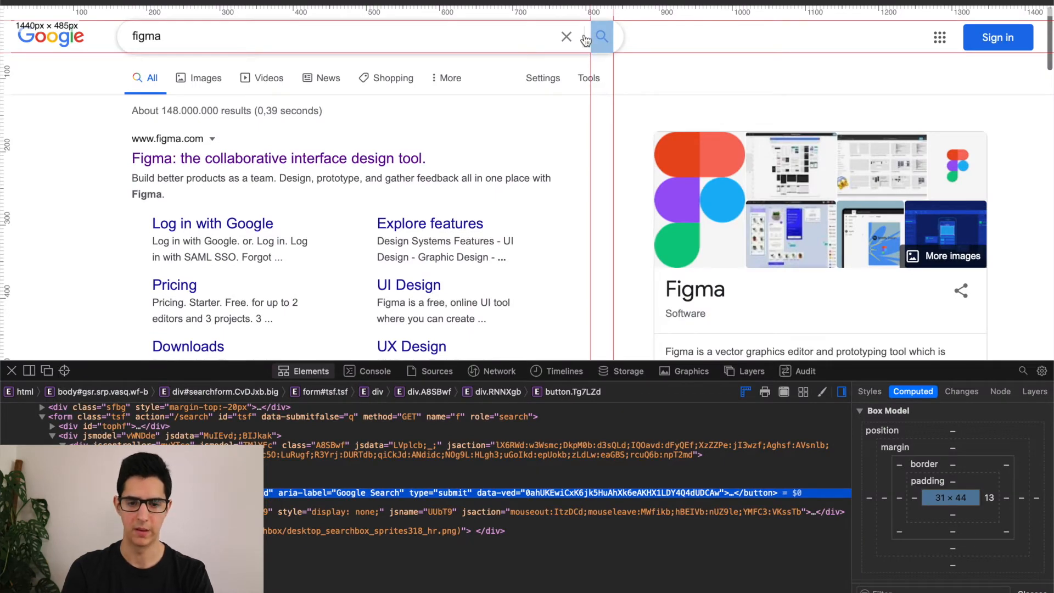
key(super+Tab)
key(r)
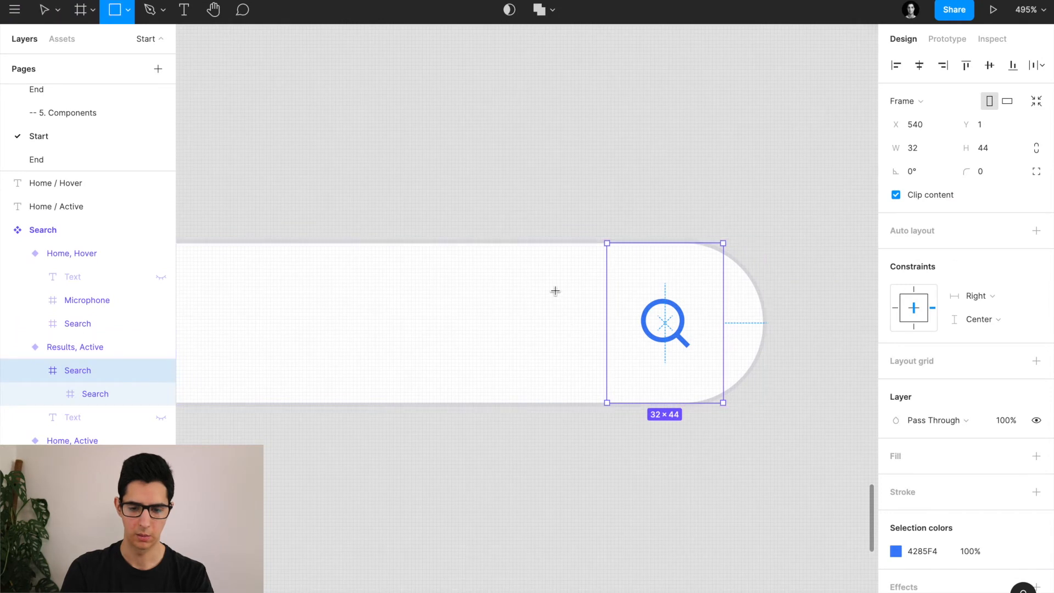
drag(551, 290, 552, 364)
scroll(552, 364, up, 5)
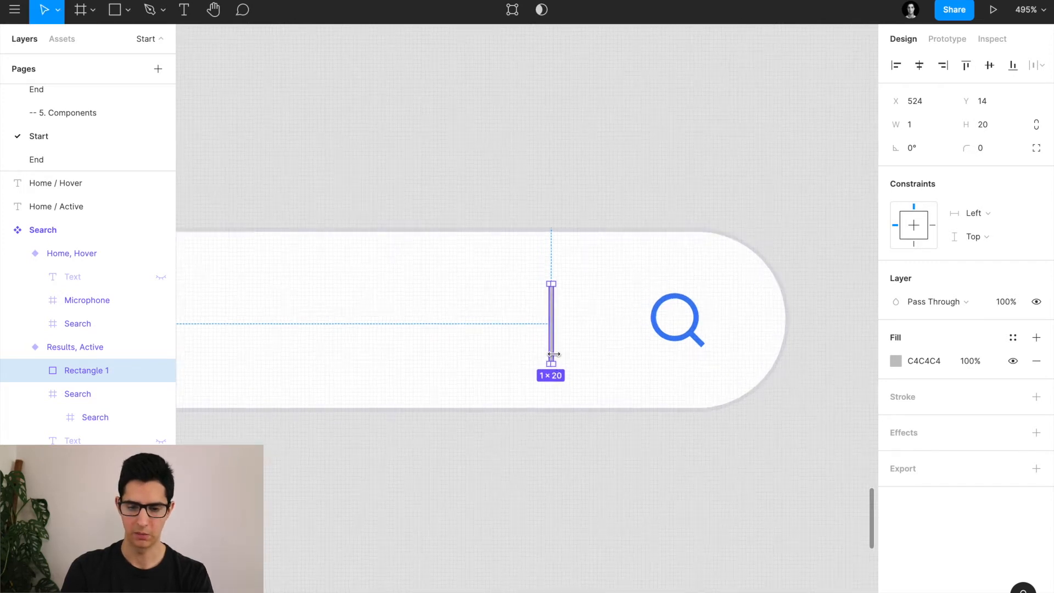
Nudge the thin divider rectangle to X 527, 12 px from the Search frame
key(alt)
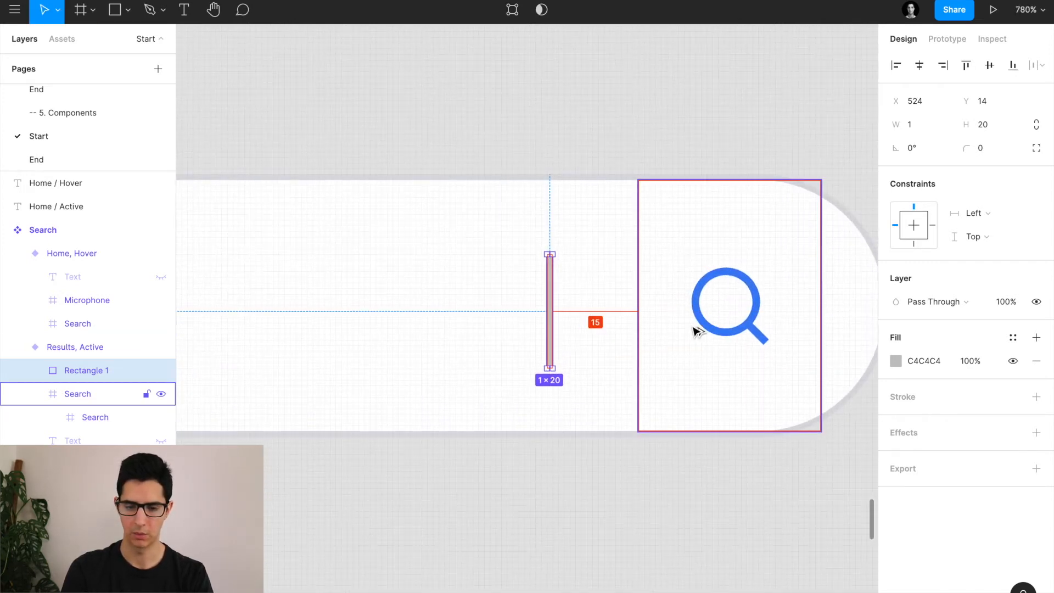
key(Right)
key(Right)
key(Right)
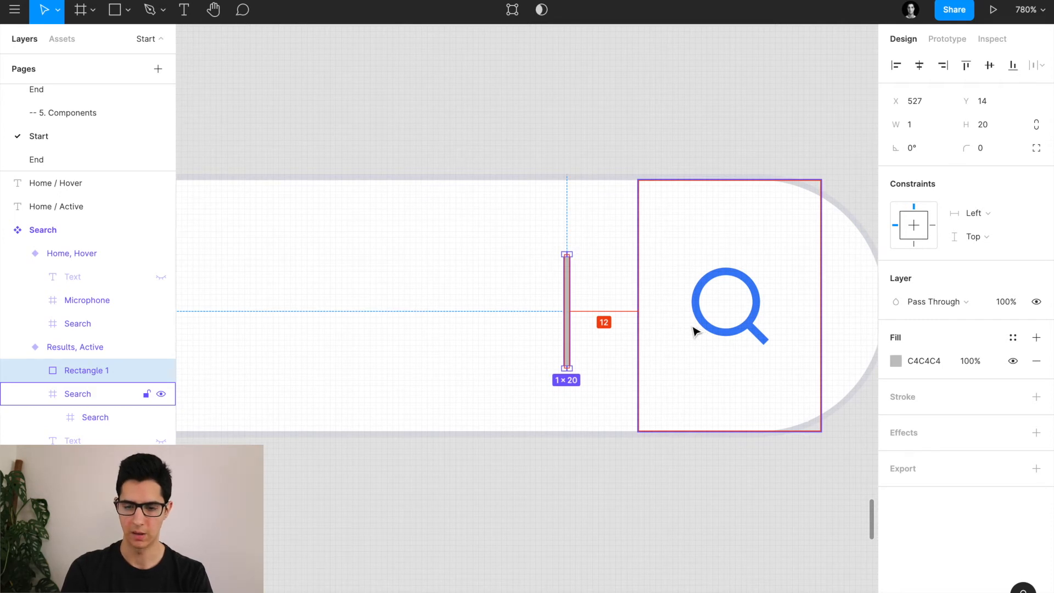
Set the divider's constraints to Right and Center, and align it vertically centered in the bar at Y 13
click(932, 225)
click(914, 235)
key(alt)
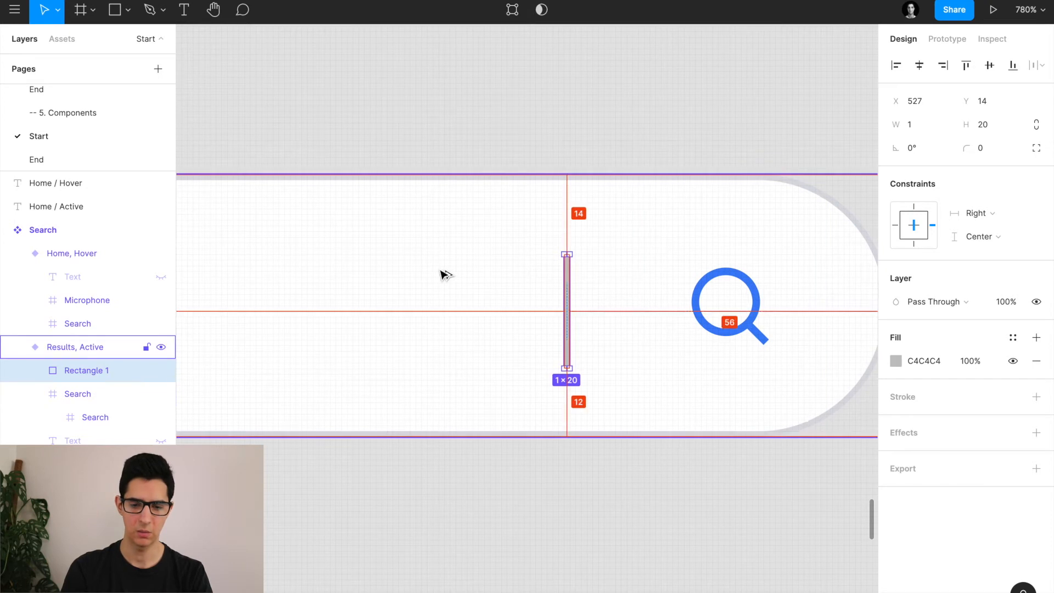
click(990, 66)
key(alt)
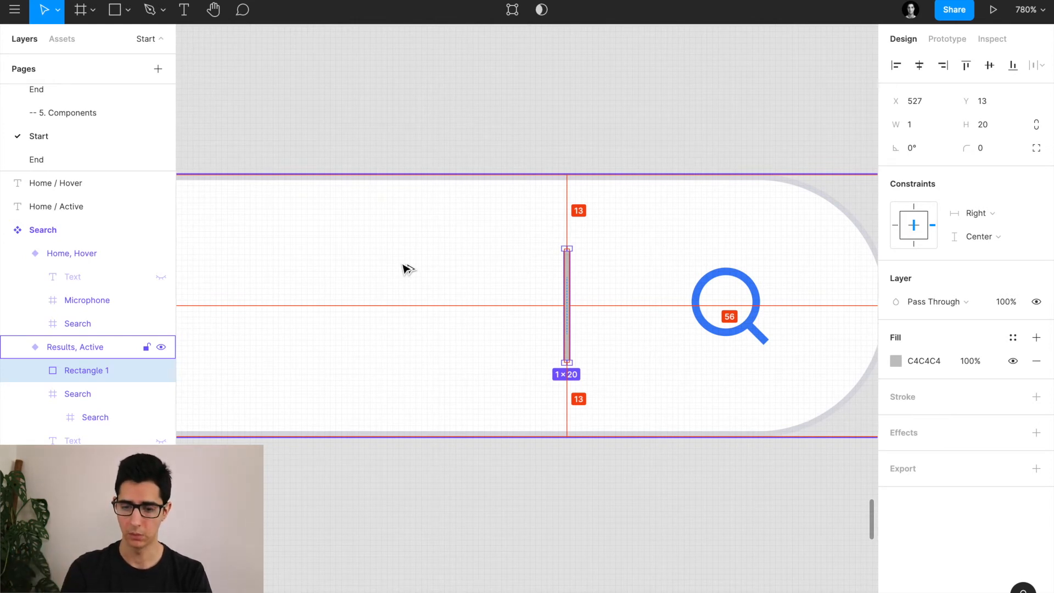
Apply the divider color style to the thin rectangle's fill
click(1014, 339)
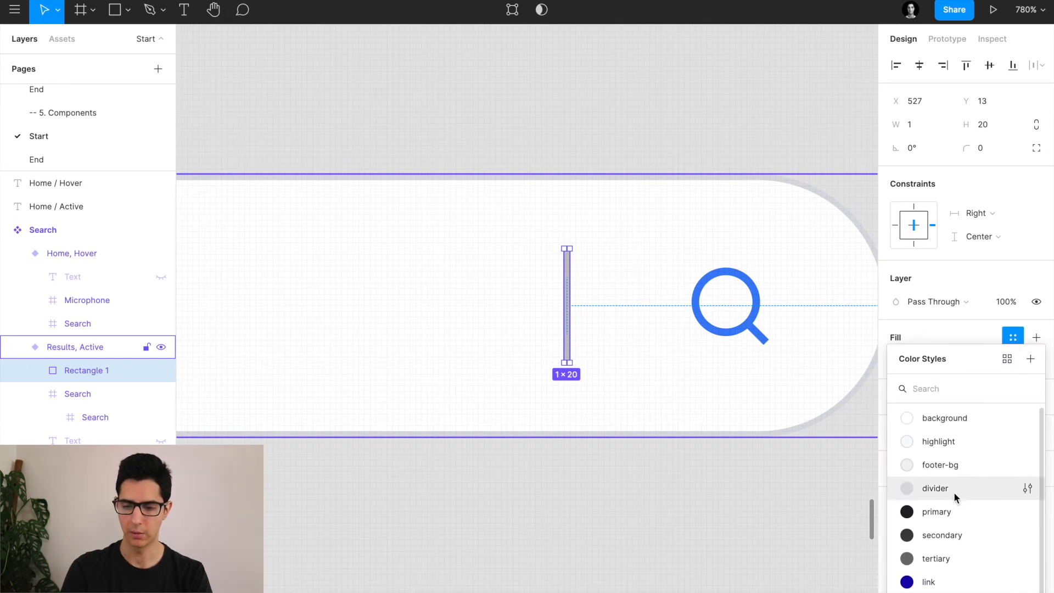
click(955, 498)
key(alt)
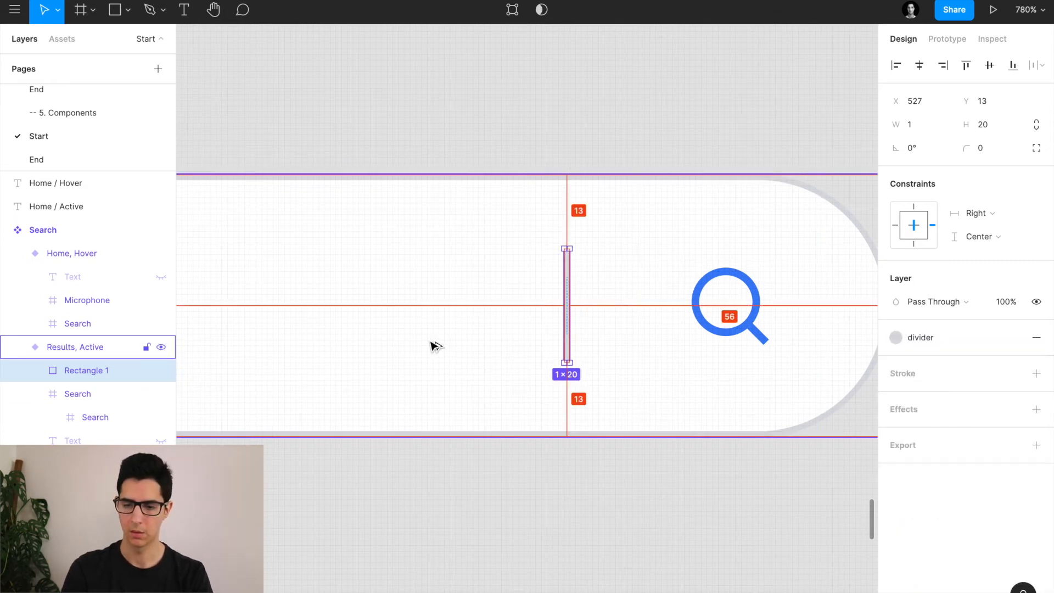
scroll(431, 346, down, 5)
click(476, 413)
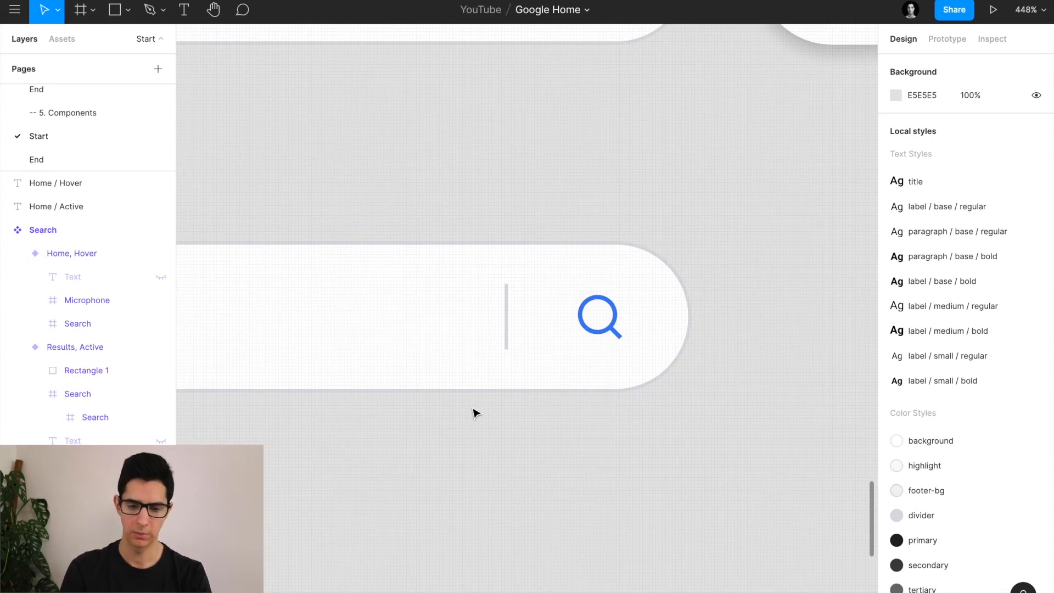
Nudge the divider closer to the Search frame, to X 535
scroll(494, 384, left, 2)
click(565, 310)
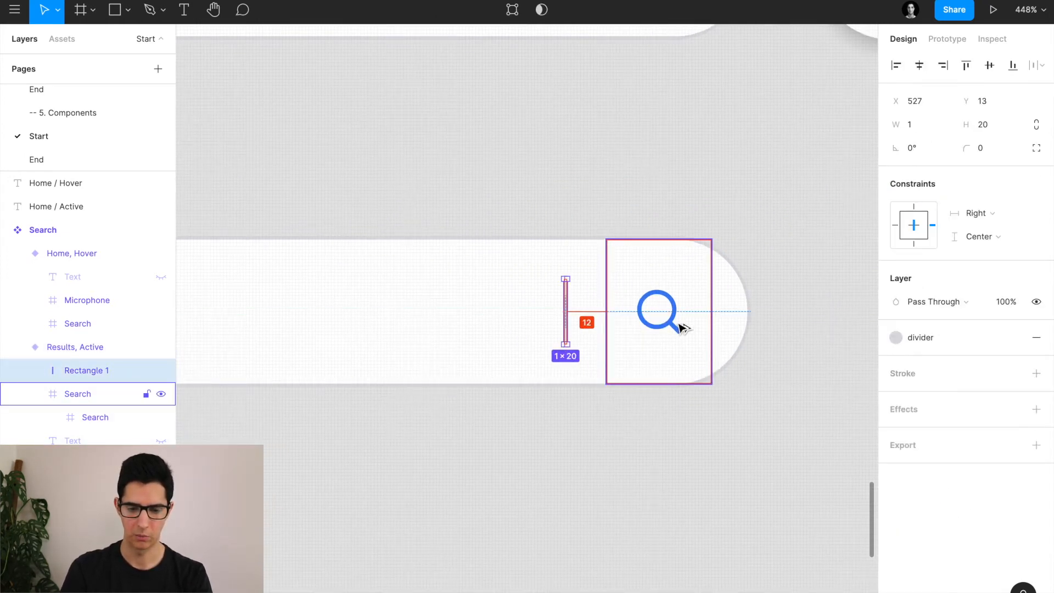
key(Right)
key(Right)
key(Right)
key(Right)
key(Right)
key(Right)
key(Right)
key(Right)
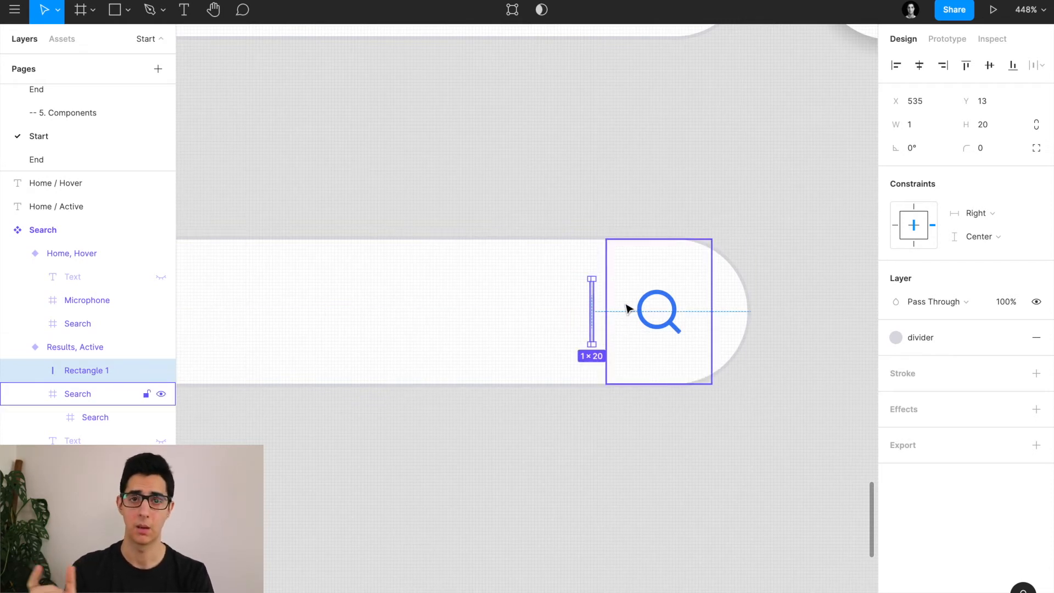
Duplicate the Search frame to the other side of the divider, at X 499 and Y 1
click(644, 307)
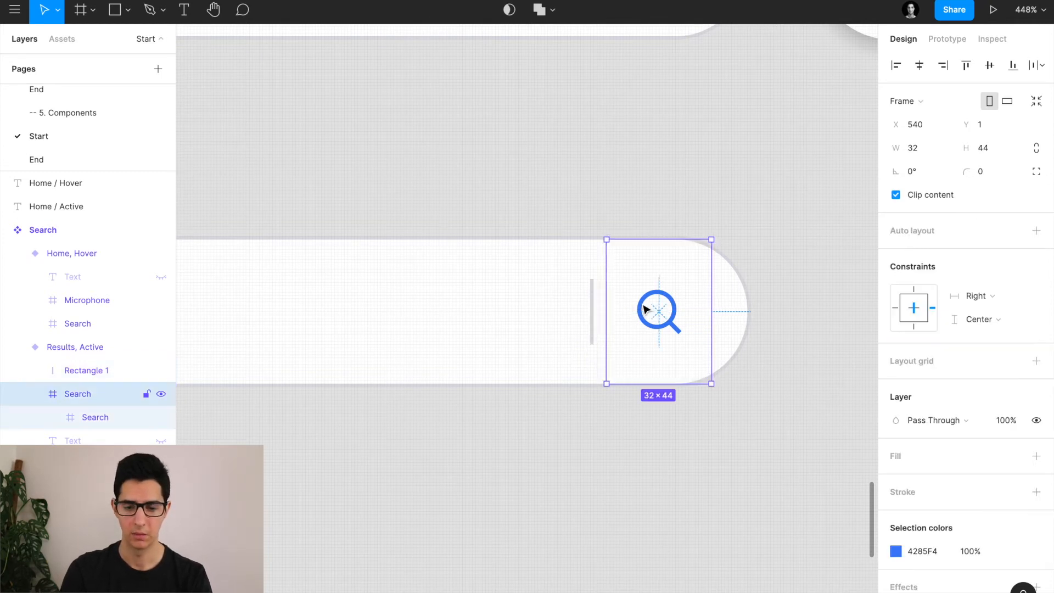
drag(681, 303, 535, 303)
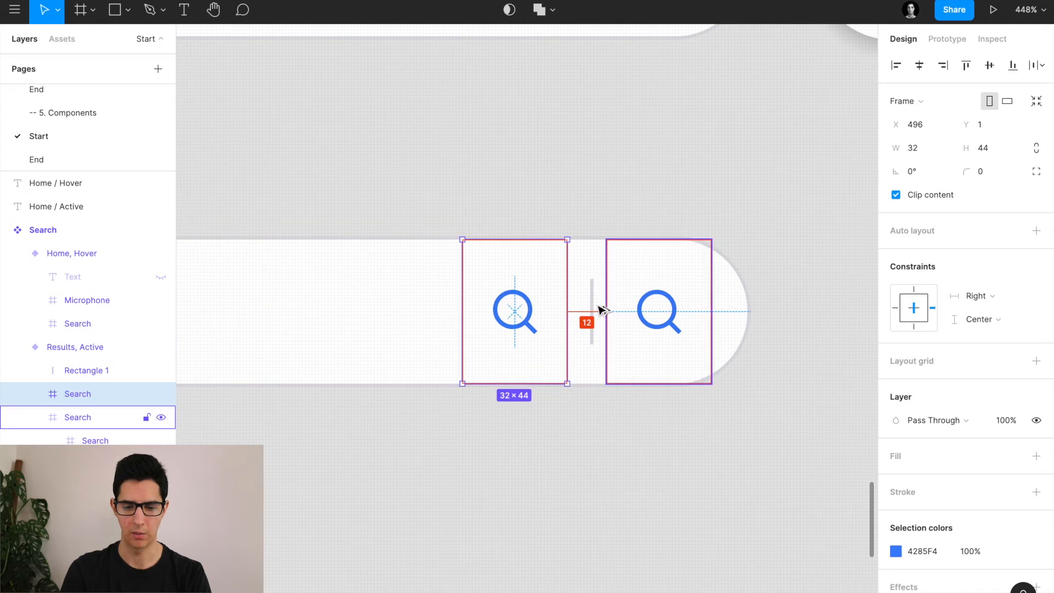
key(Right)
key(Right)
key(Right)
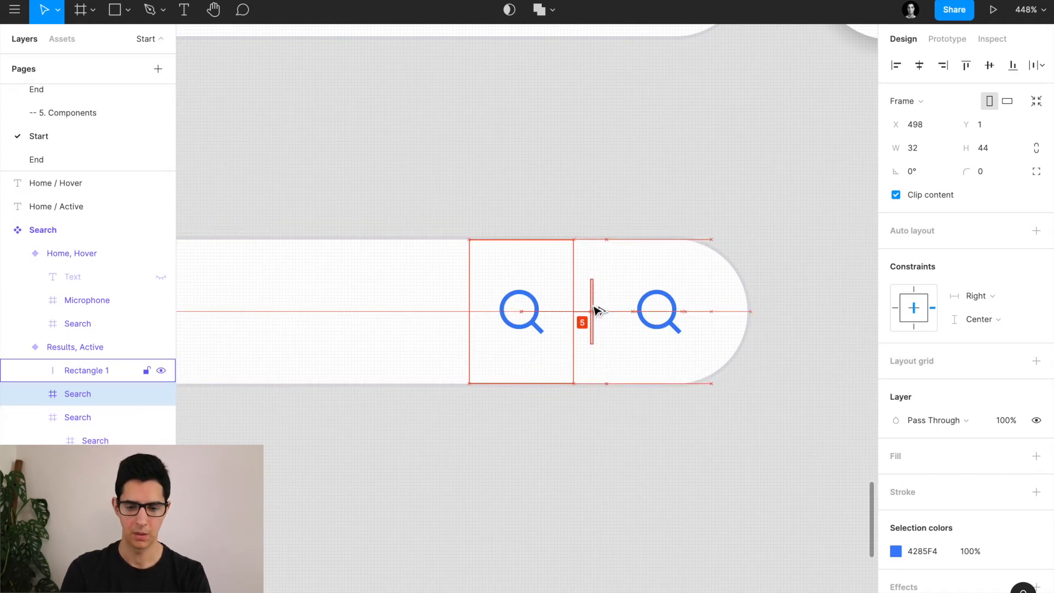
Switch to Safari, inspect the size of the clear icon in Google's results search field, and close the inspector
key(super+Tab)
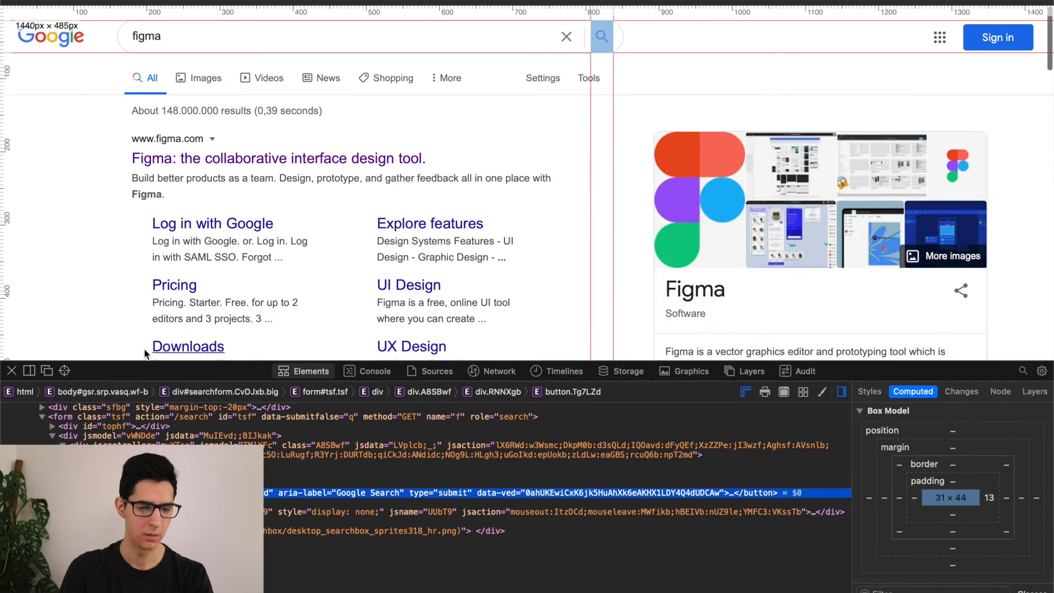
click(65, 371)
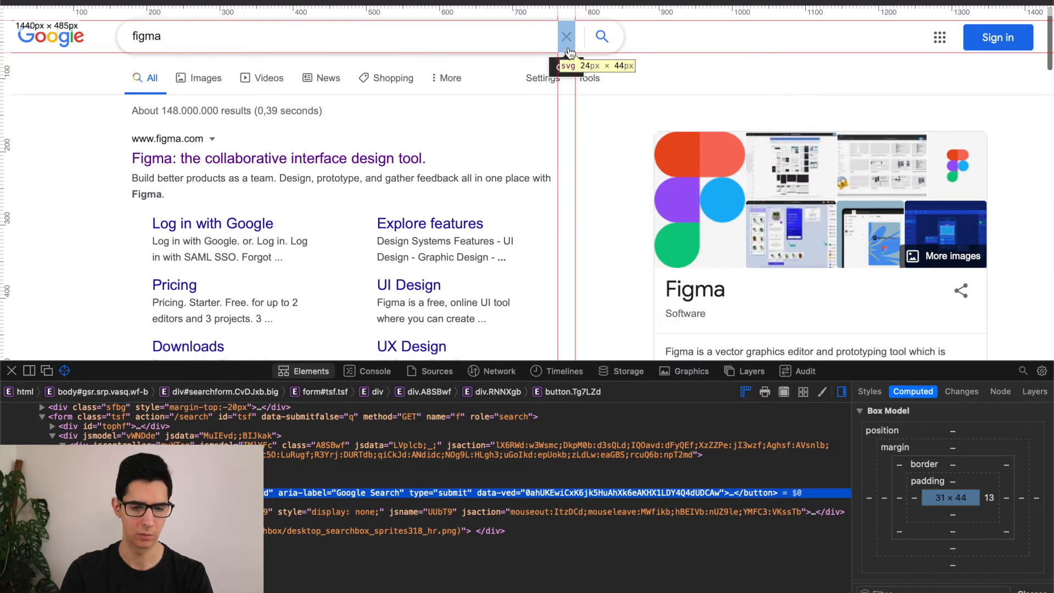
click(11, 370)
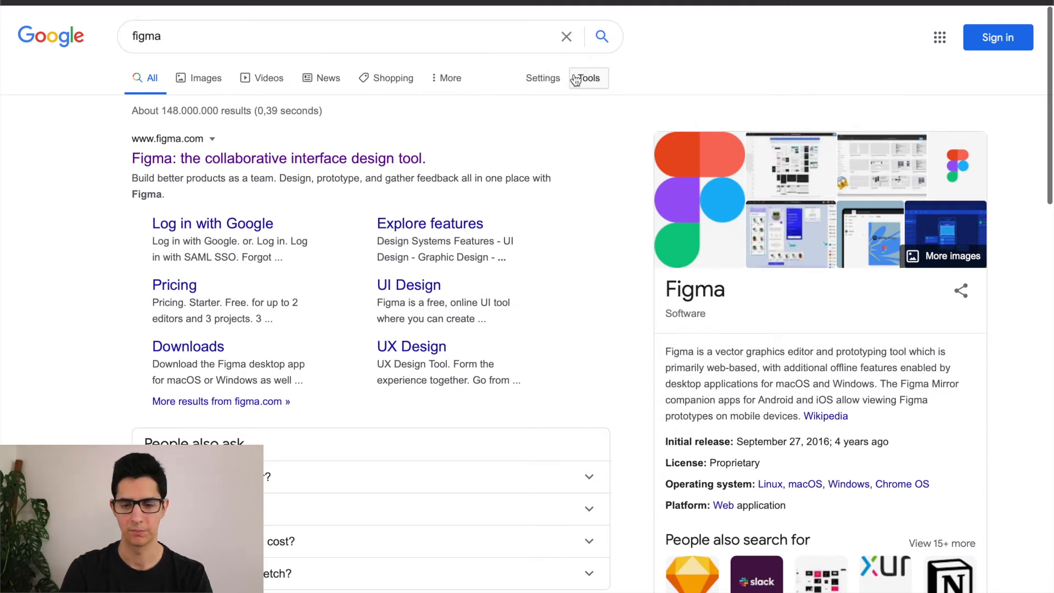
Return to Figma and delete the magnifier icon inside the duplicated Search frame
key(super+Tab)
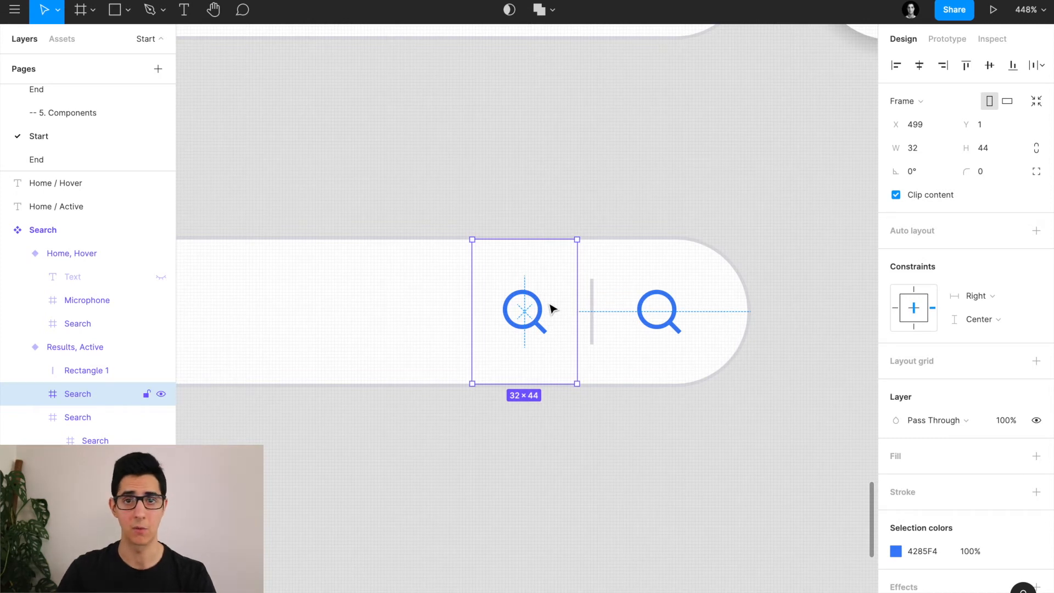
double_click(541, 327)
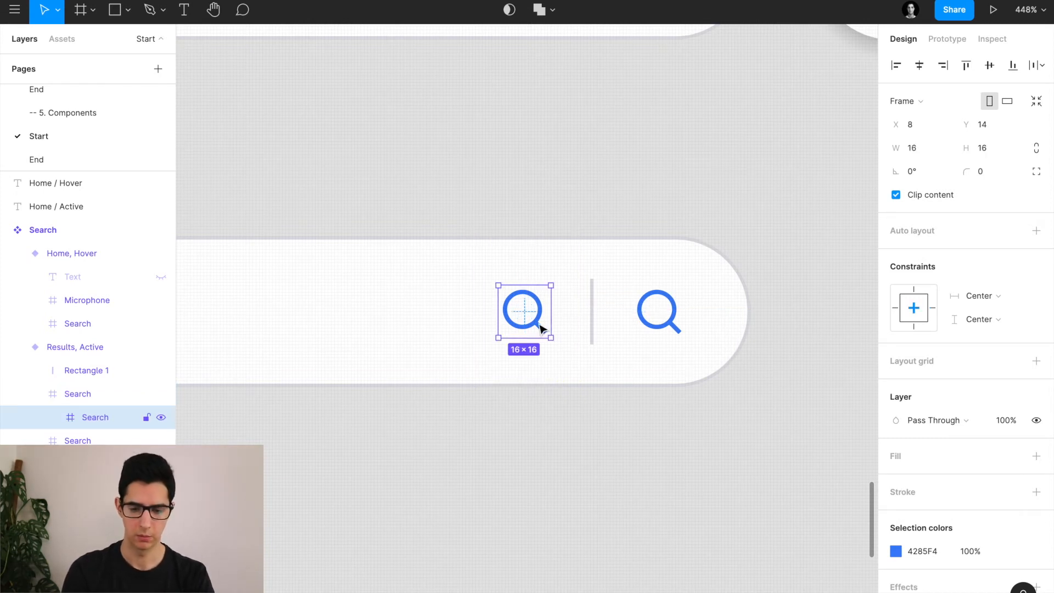
key(Delete)
Open the Remix Icon website in a new Safari tab
key(super+Tab)
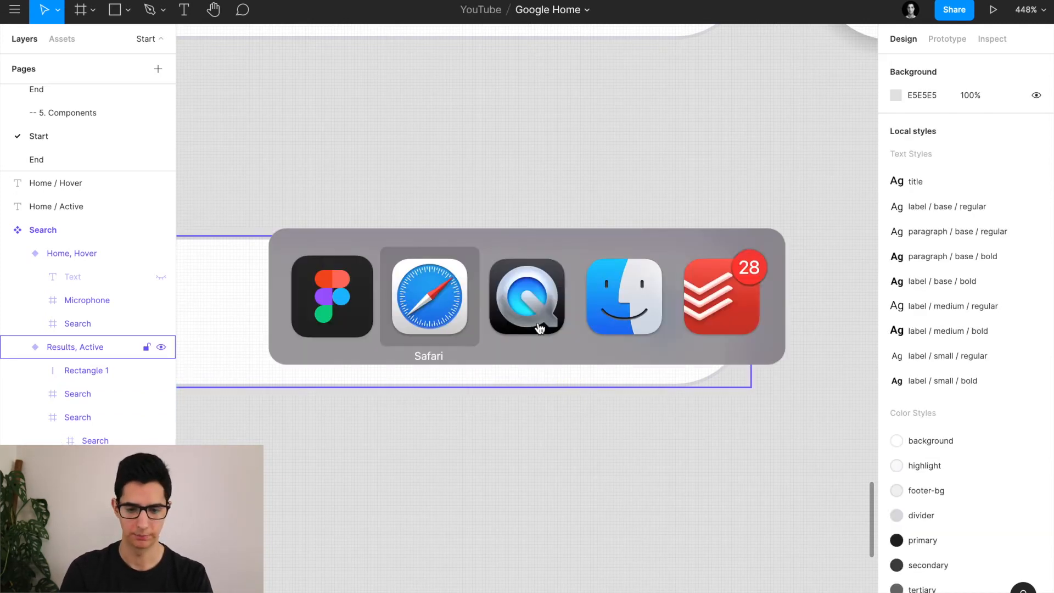
key(super+t)
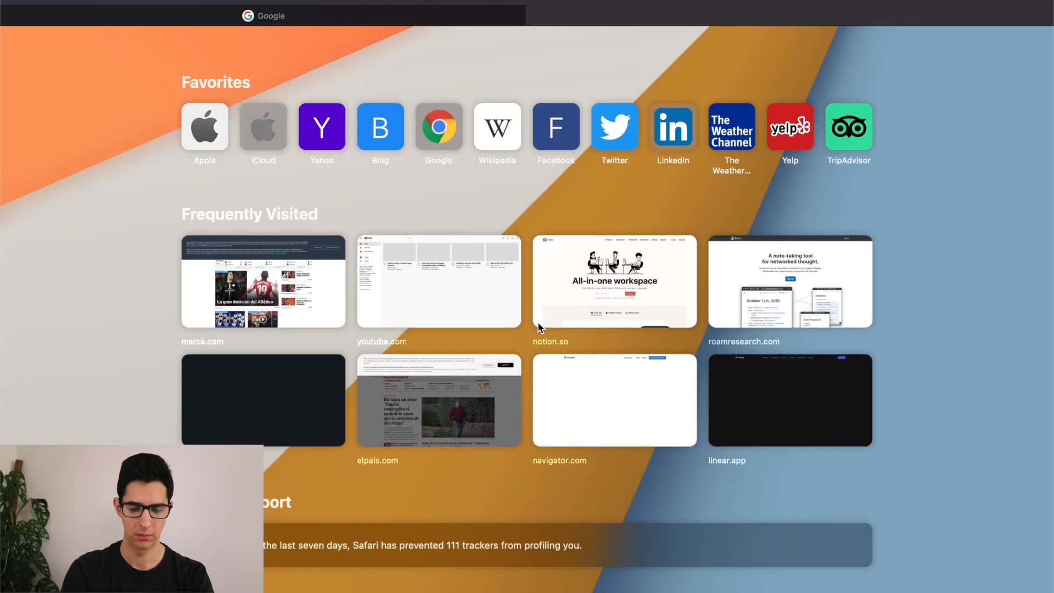
text(remix)
key(Return)
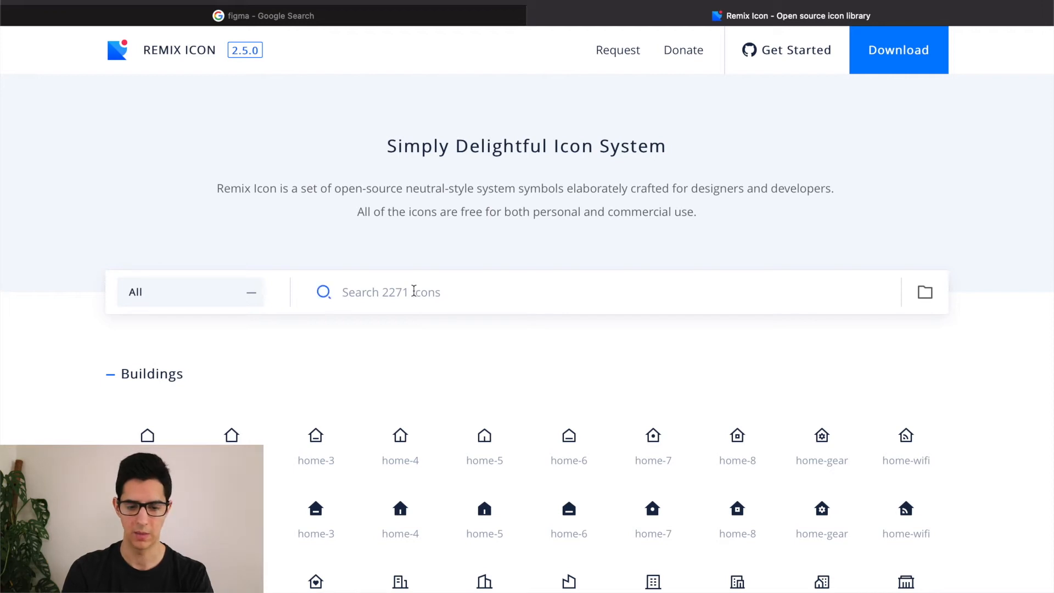
Search the icon library for "close" and copy the 24px close-line icon from the System group as SVG
click(366, 287)
text(close)
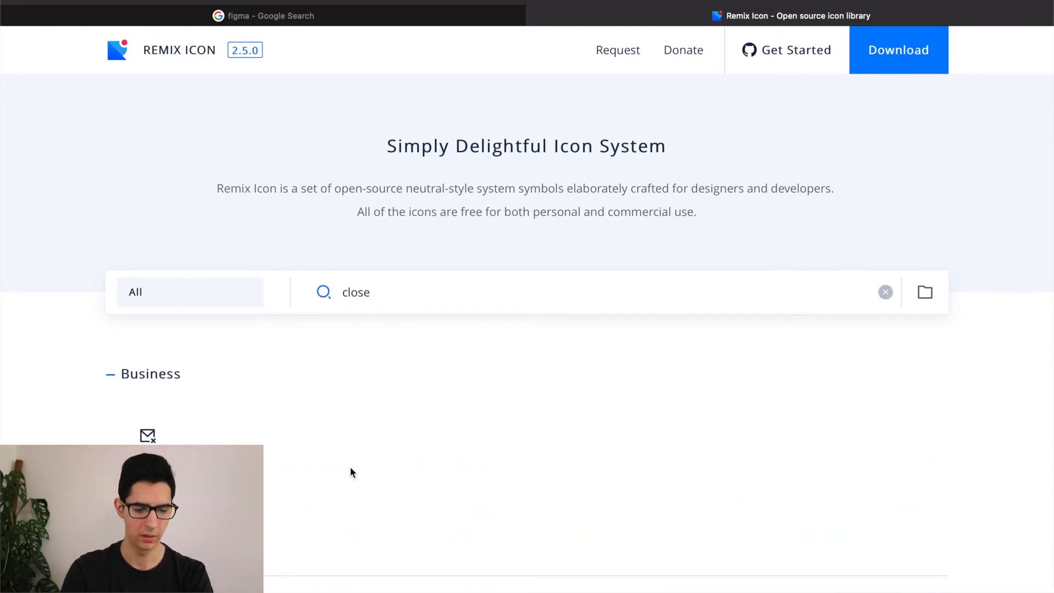
scroll(351, 470, down, 15)
scroll(351, 472, down, 8)
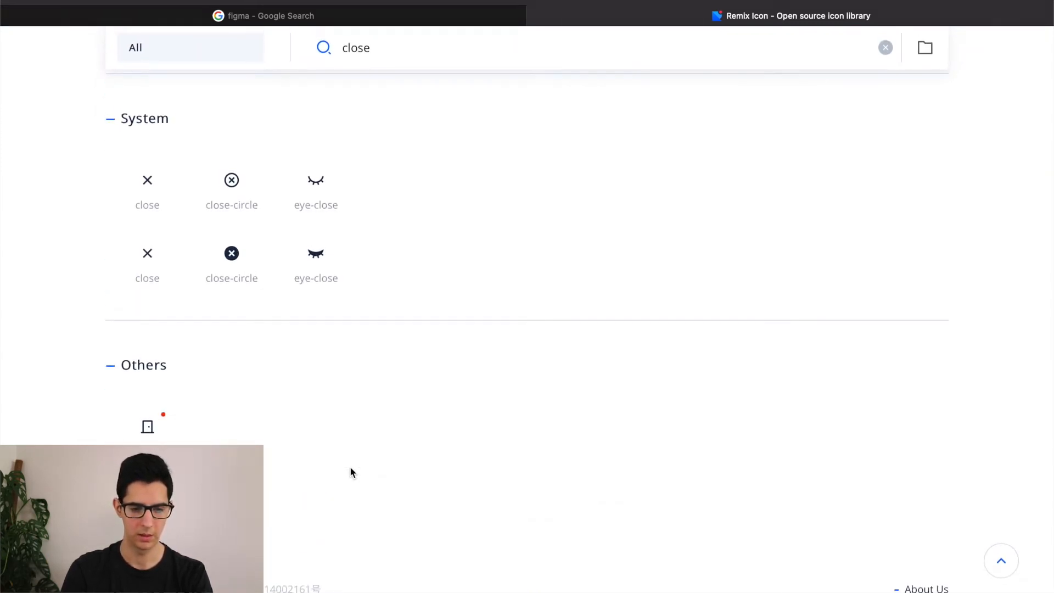
click(153, 198)
click(509, 386)
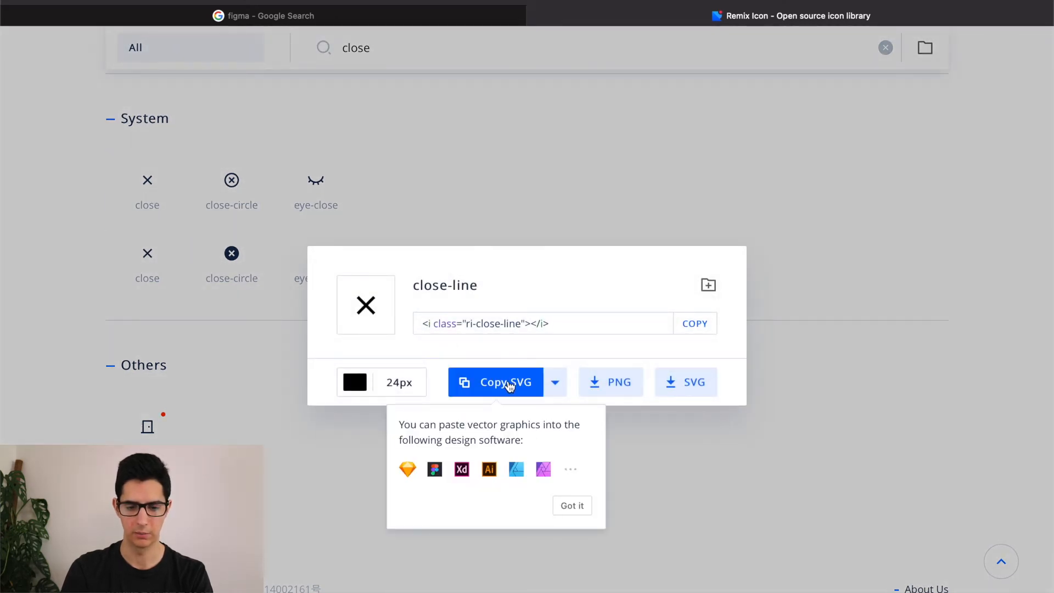
Paste the close icon in Figma and place it inside the Results / Active bar at X 445, Y 11
key(super+Tab)
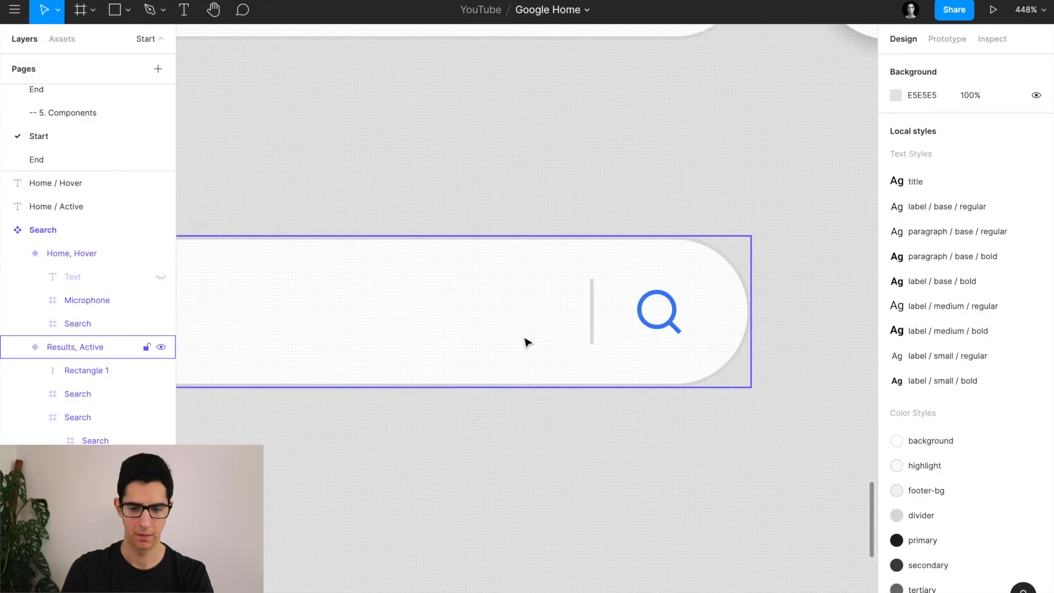
key(super+v)
scroll(525, 296, down, 3)
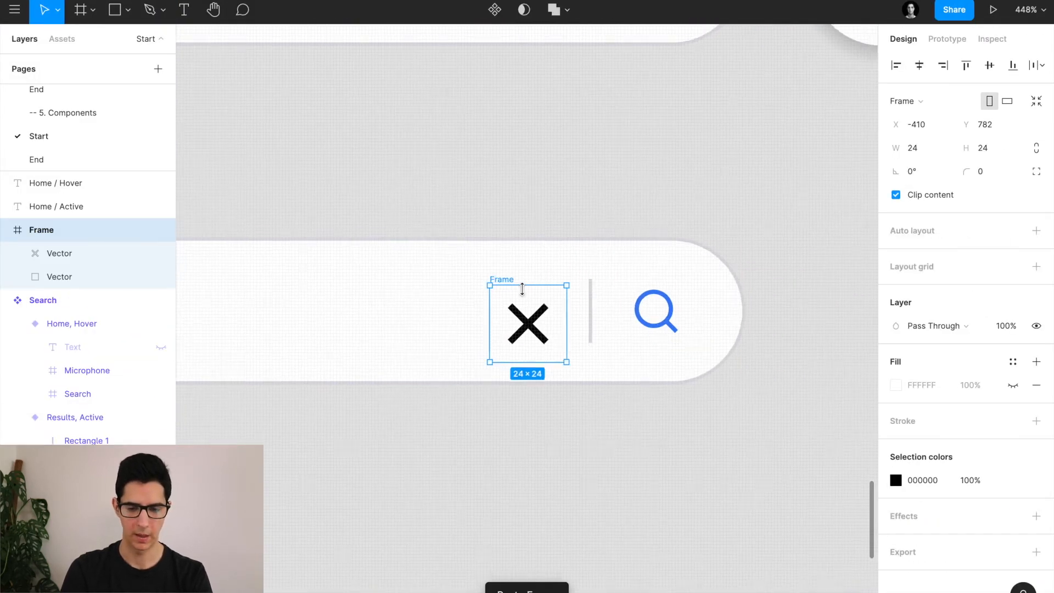
drag(514, 284, 353, 274)
key(alt)
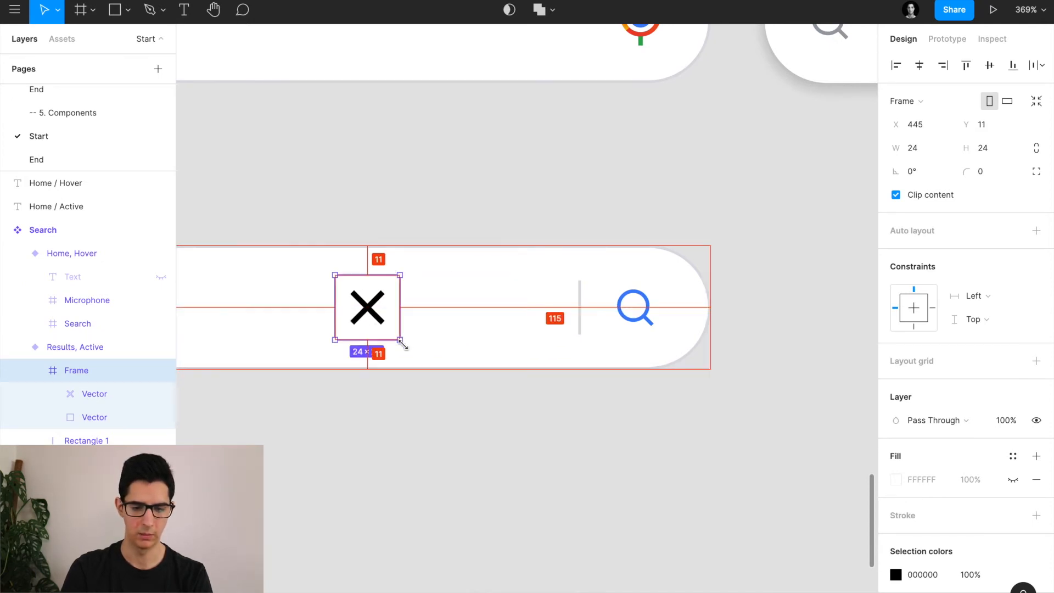
Resize the close icon to 16 × 16 and move it into the empty Search frame beside the divider in the Results / Active bar
drag(399, 339, 389, 329)
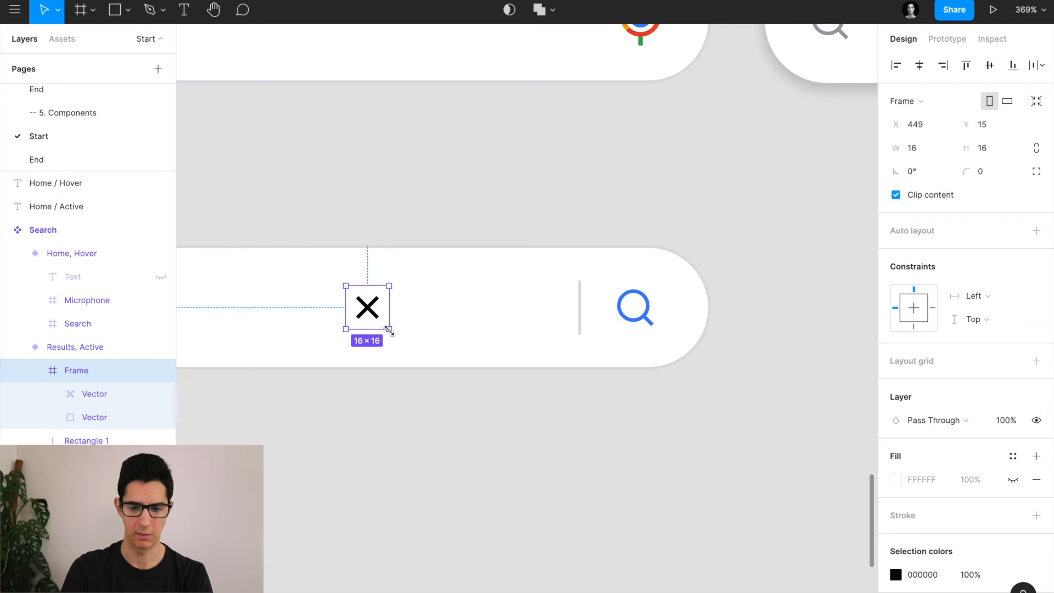
click(642, 312)
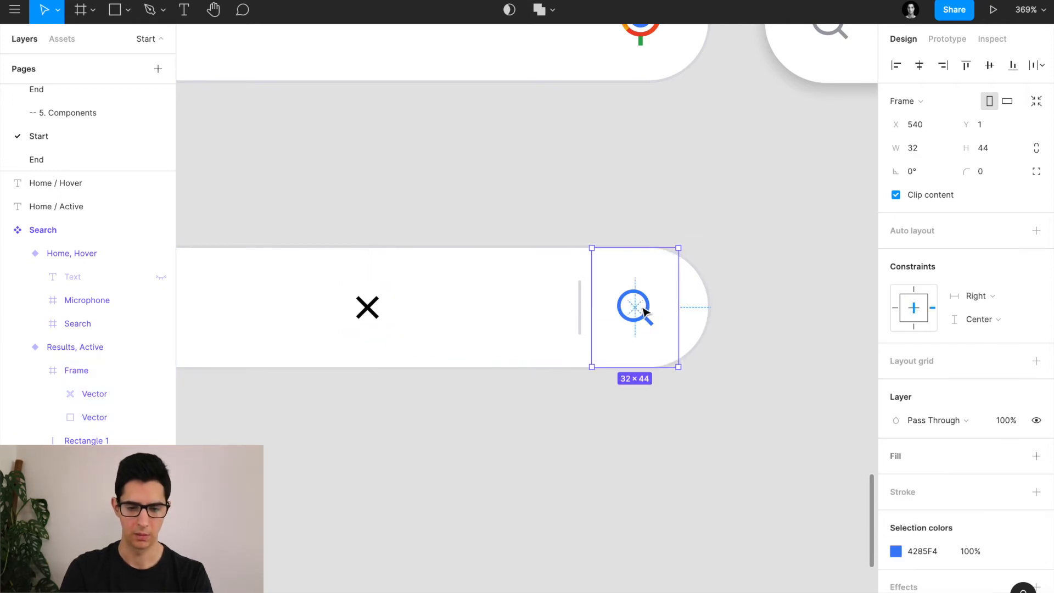
click(532, 313)
click(367, 308)
key(Delete)
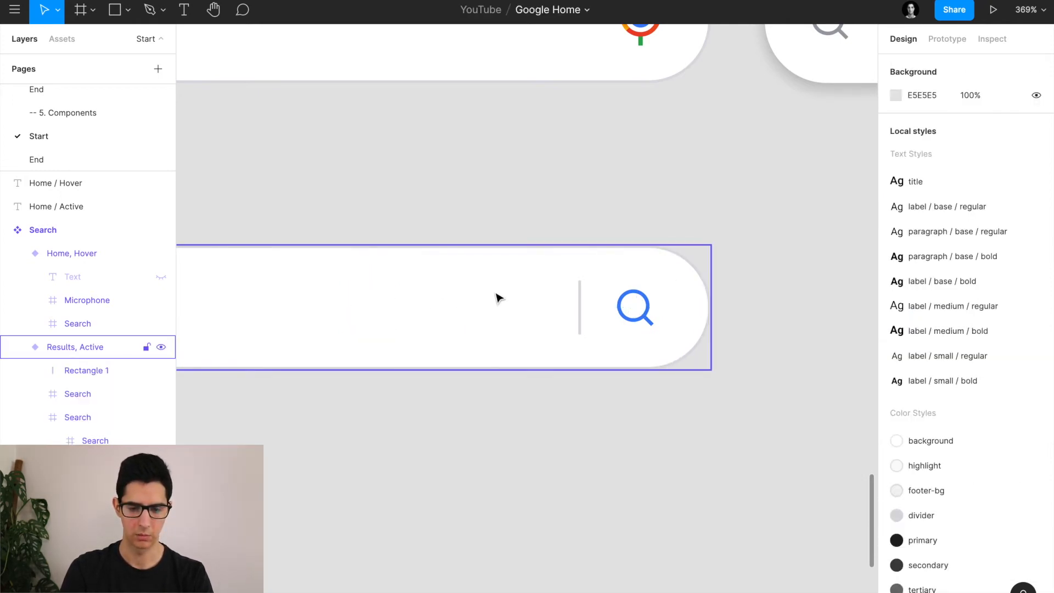
click(496, 297)
key(ctrl+v)
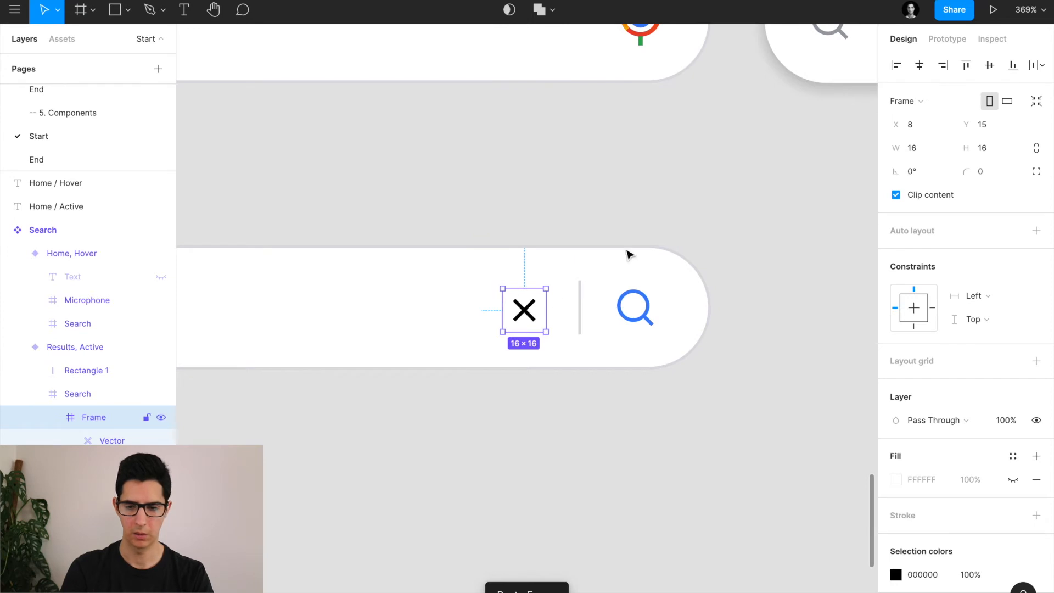
Vertically centre the close icon within its Search frame and set its horizontal and vertical constraints to Center
click(990, 65)
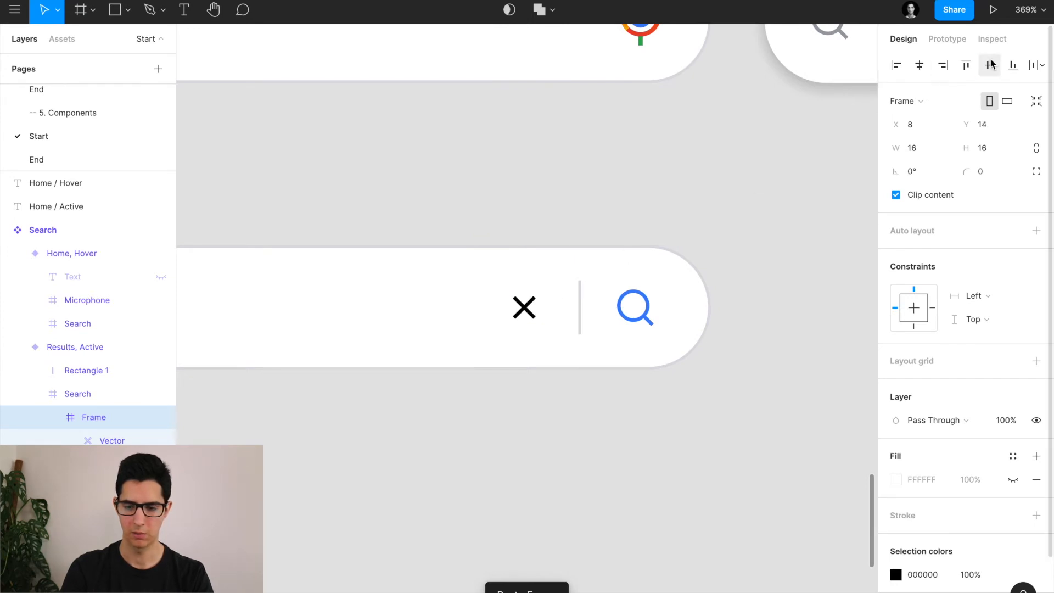
click(921, 311)
click(921, 315)
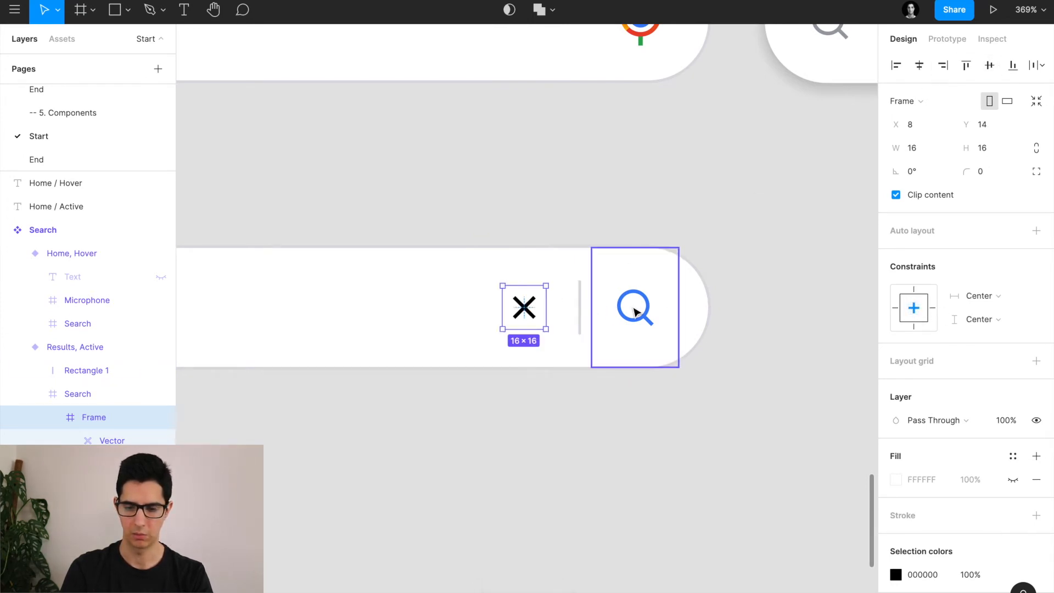
click(634, 311)
click(524, 309)
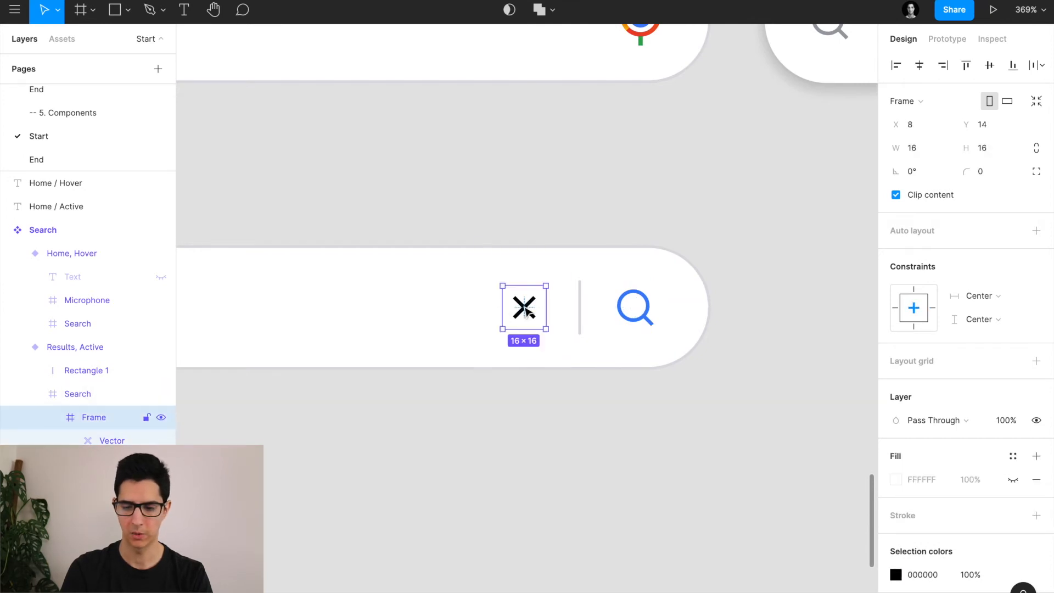
Apply the tertiary colour style to the close icon
scroll(944, 473, down, 3)
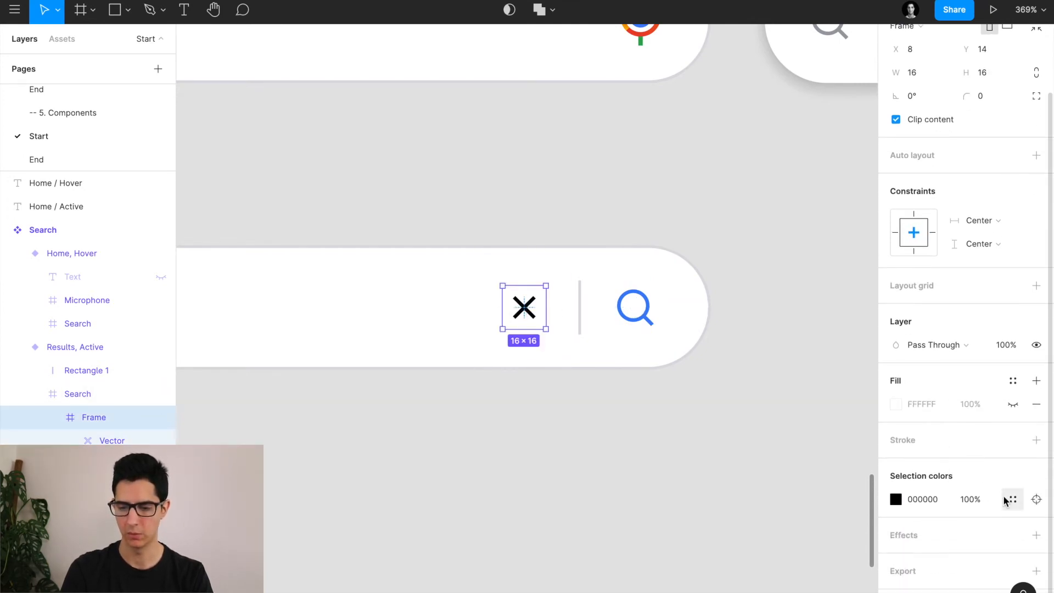
click(1013, 499)
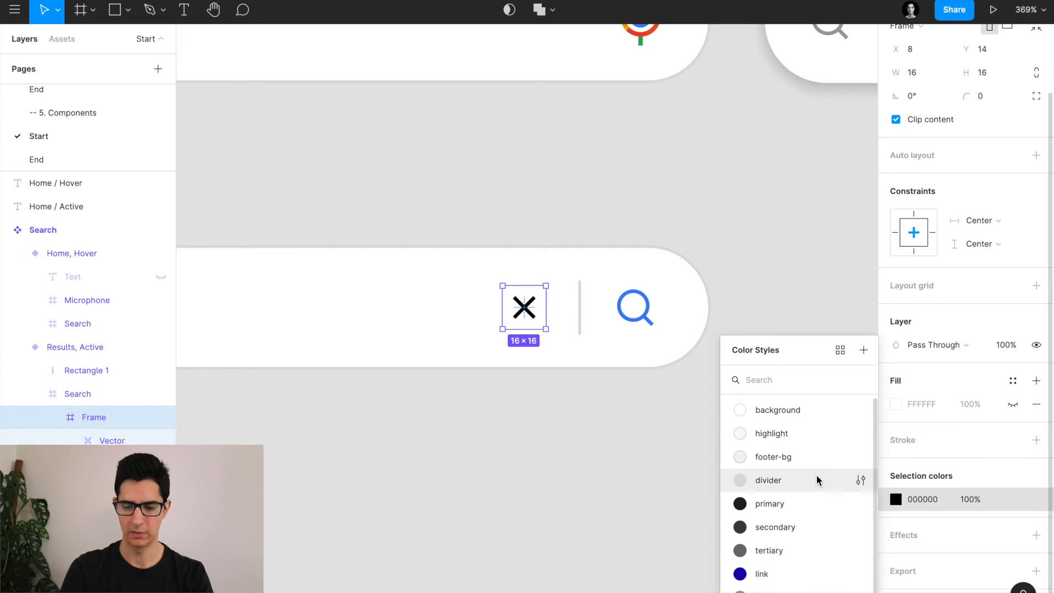
click(780, 553)
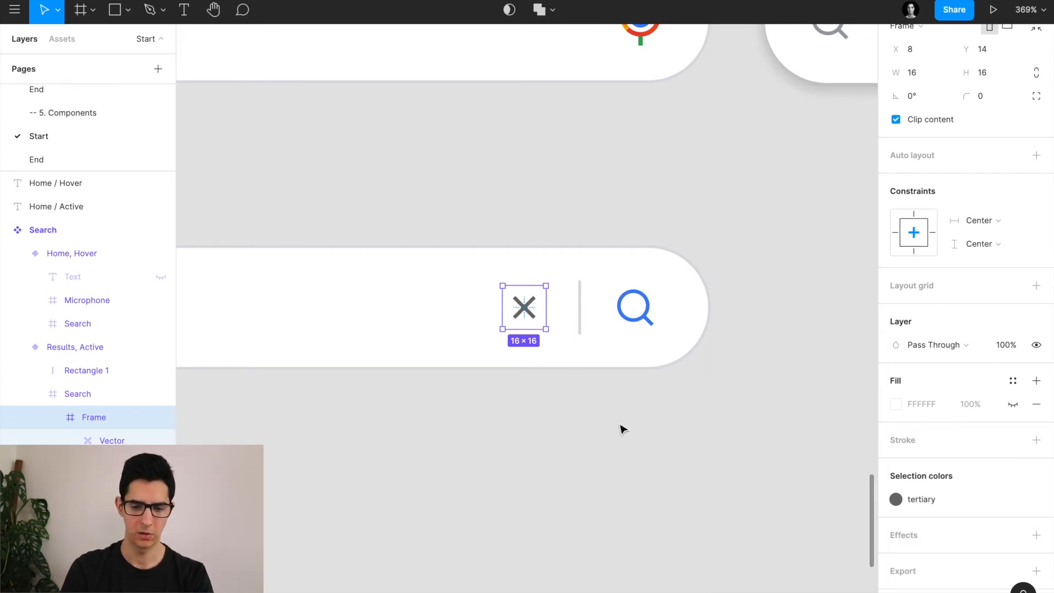
click(550, 330)
scroll(579, 304, down, 3)
scroll(578, 304, down, 8)
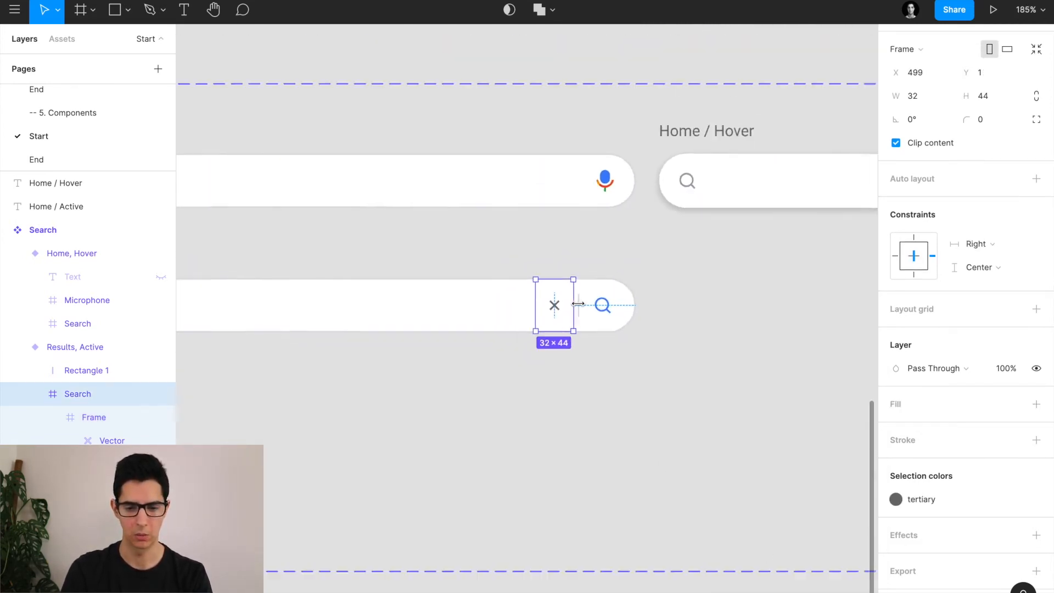
click(385, 383)
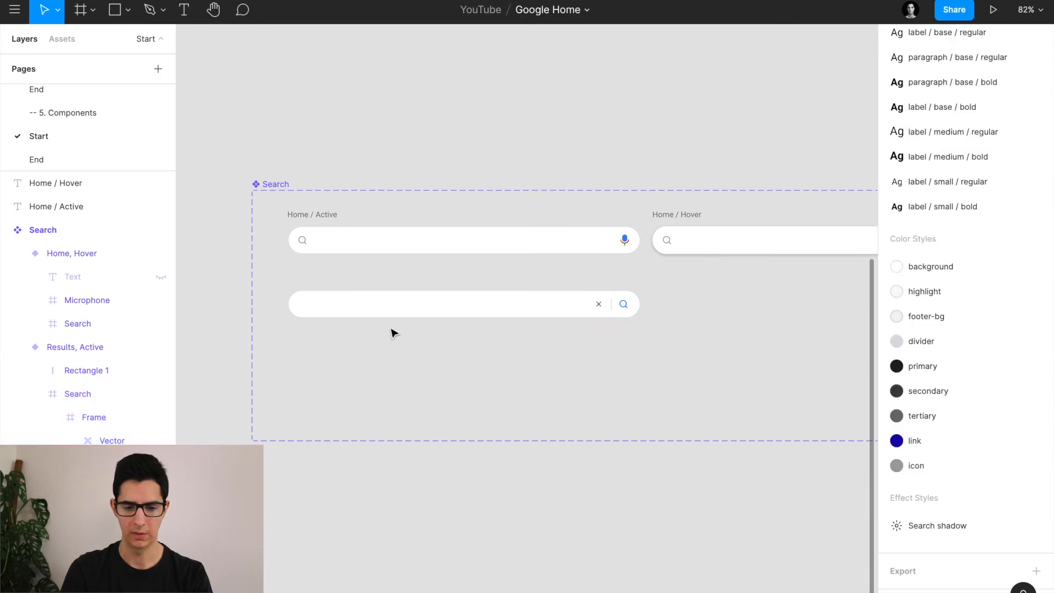
Duplicate the Home / Active label above the Results / Active bar, placing the copy at X -915, Y 740
click(391, 314)
drag(645, 303, 568, 315)
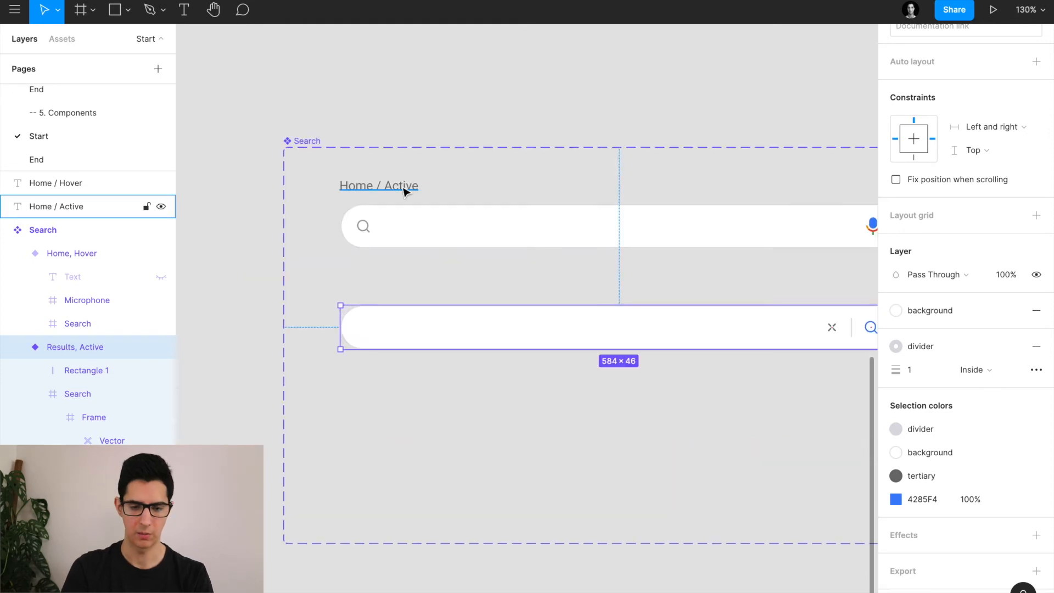
click(391, 188)
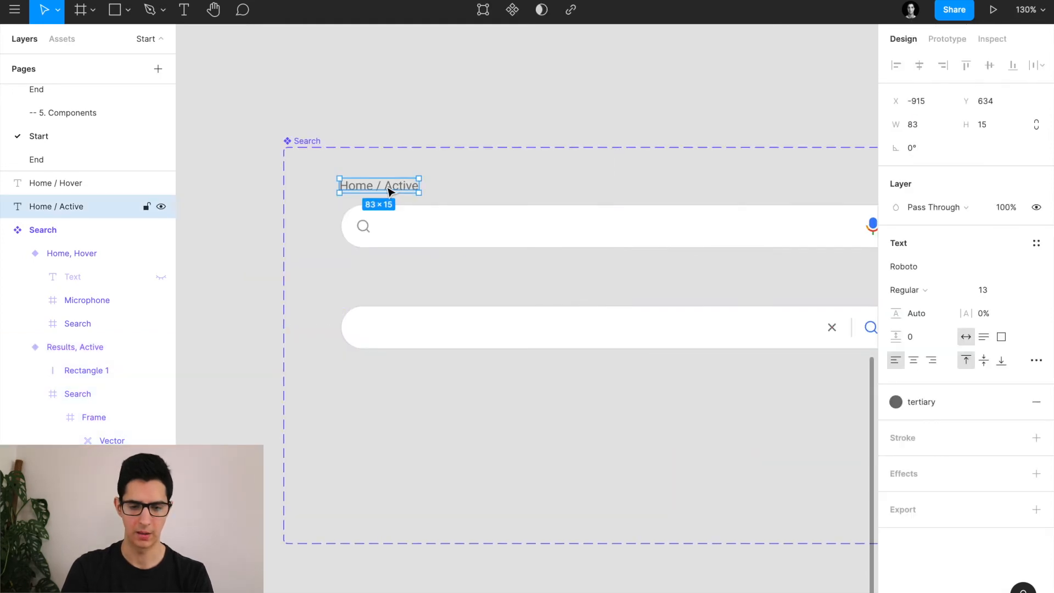
drag(387, 189, 386, 285)
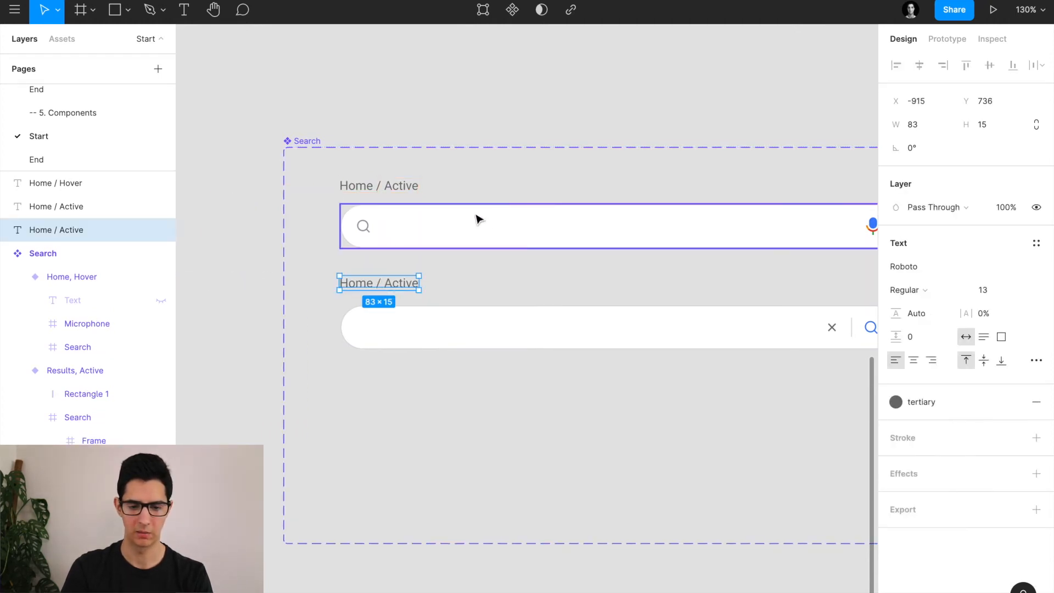
click(397, 187)
click(388, 283)
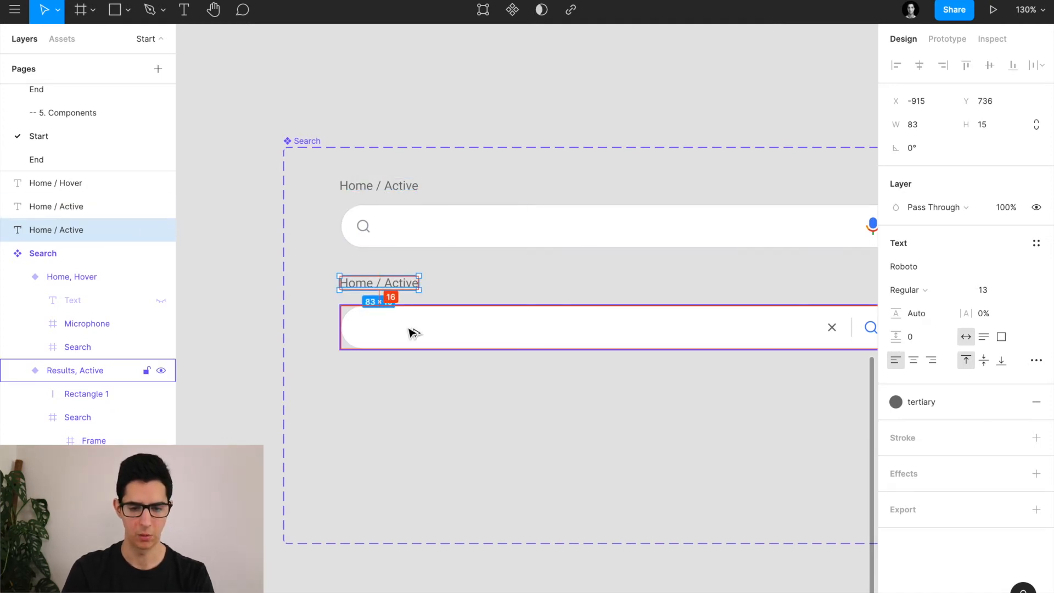
key(Down)
key(Down)
key(Down)
key(Down)
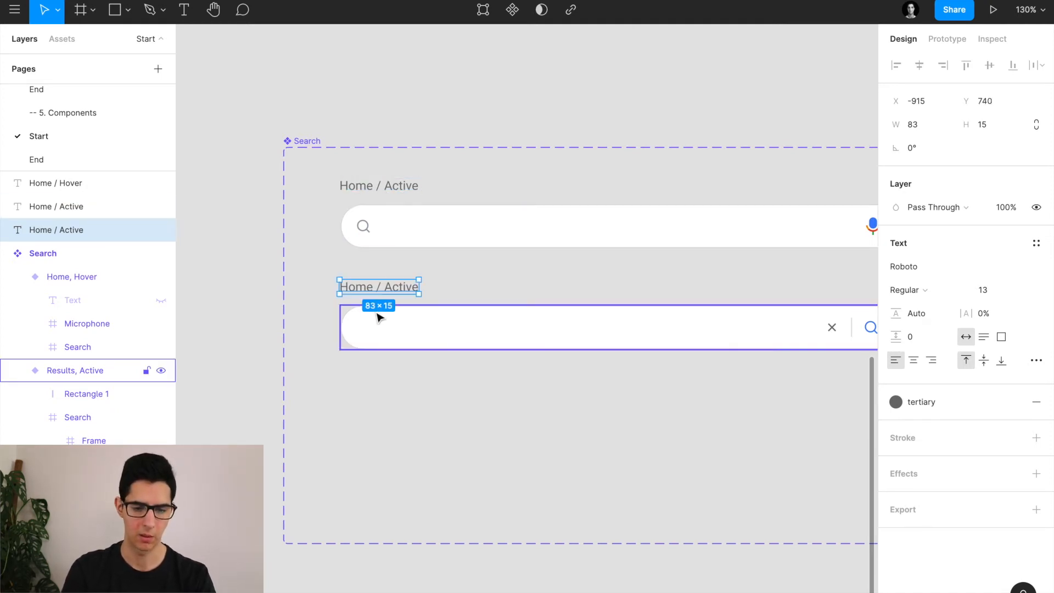
Change the text of the duplicated label to "Results / Active"
double_click(377, 290)
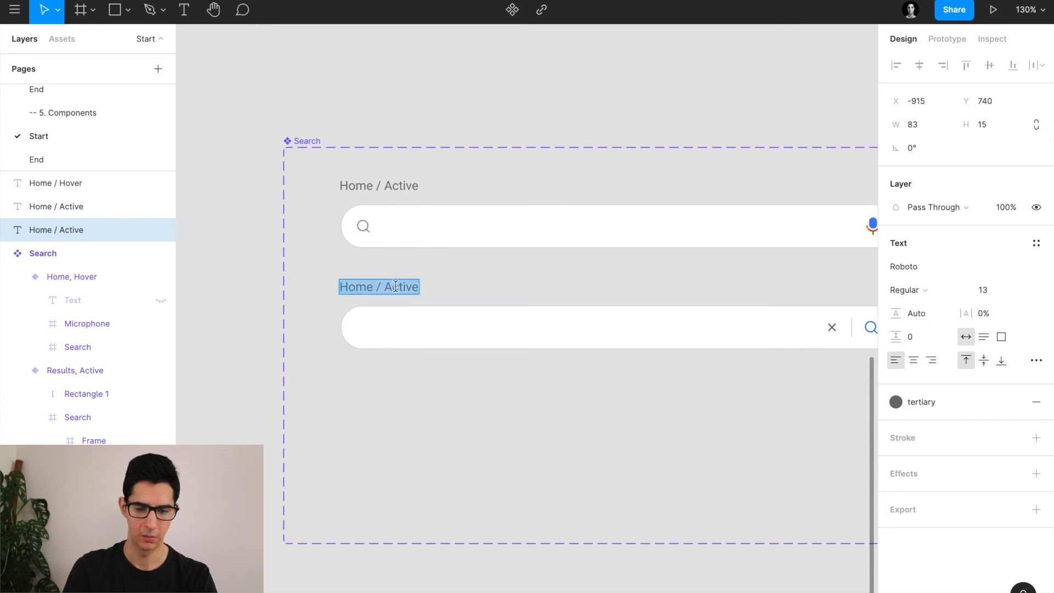
click(365, 287)
double_click(364, 287)
text(Results)
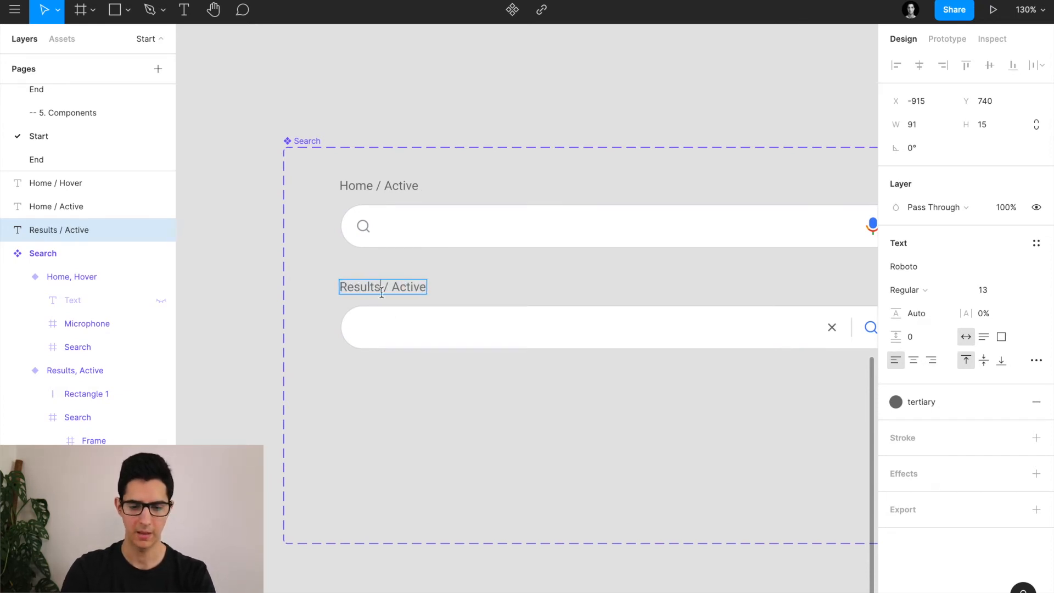
key(Escape)
Duplicate the Results / Active variant to X 664, Y 166 beneath the Home / Hover bar and set its State to Hover
scroll(351, 288, down, 5)
click(469, 305)
scroll(467, 302, right, 2)
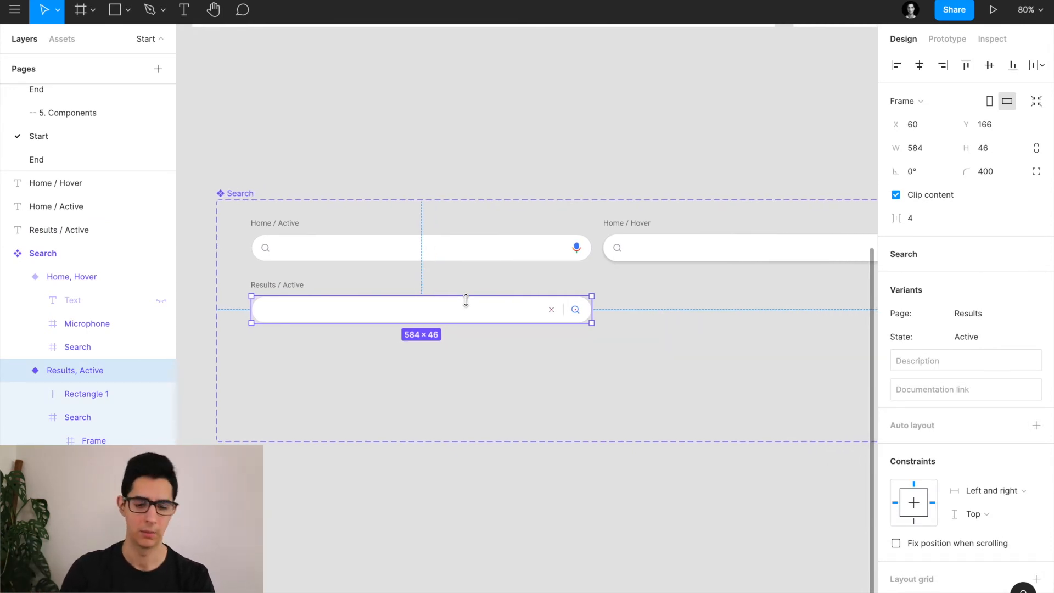
scroll(387, 324, down, 5)
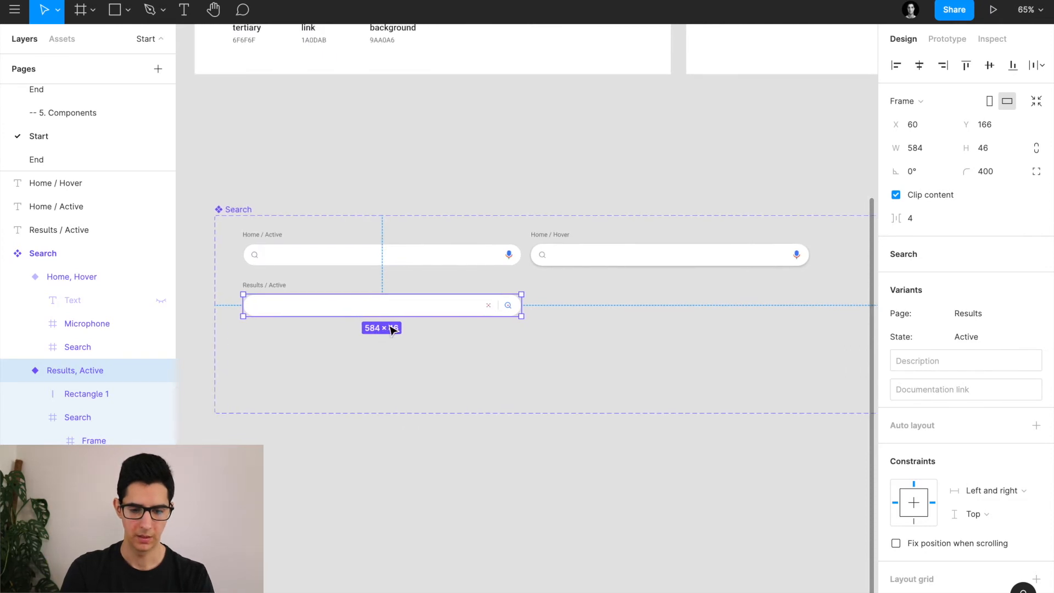
scroll(349, 317, up, 3)
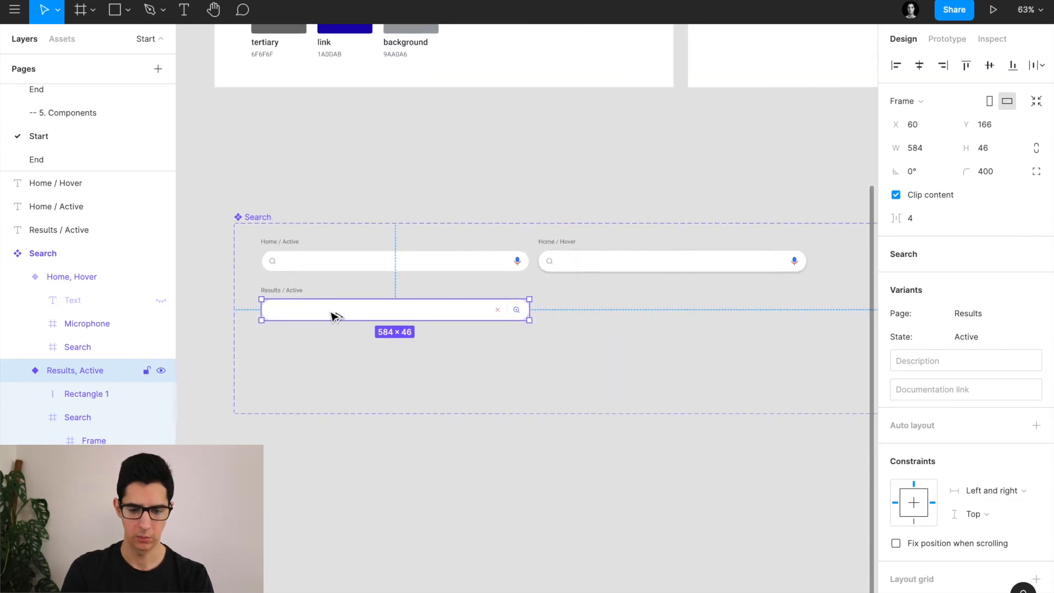
drag(340, 314, 610, 317)
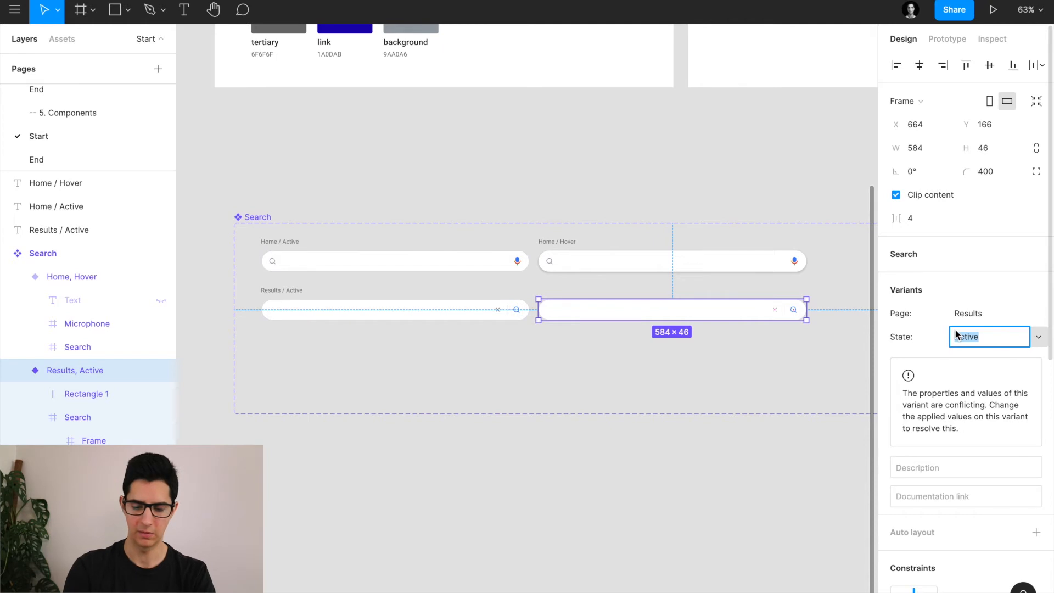
text(Hover)
key(Return)
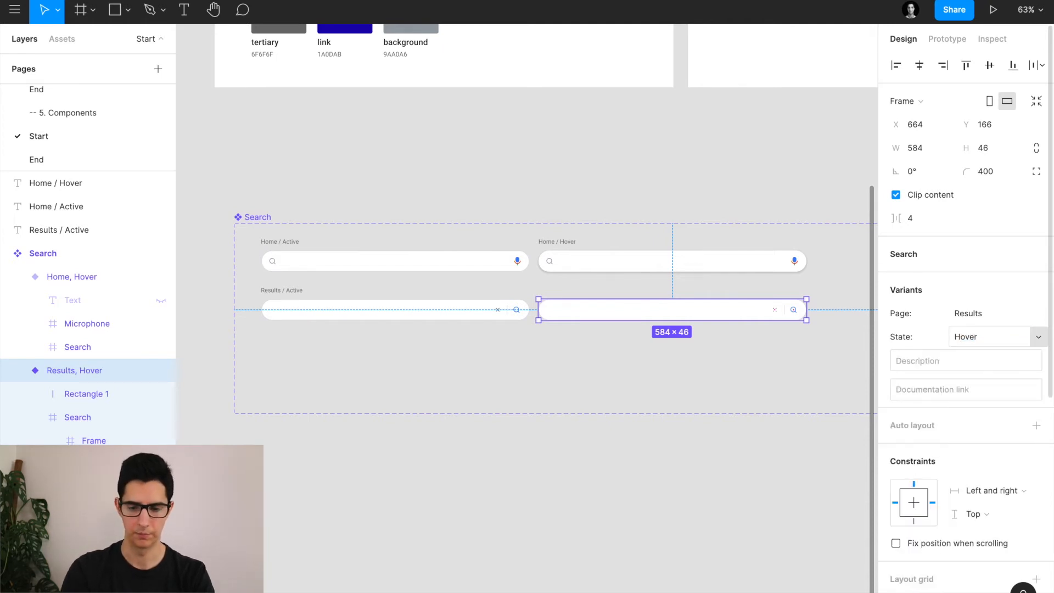
Apply the Search shadow effect style to the Home / Hover variant
scroll(798, 298, up, 5)
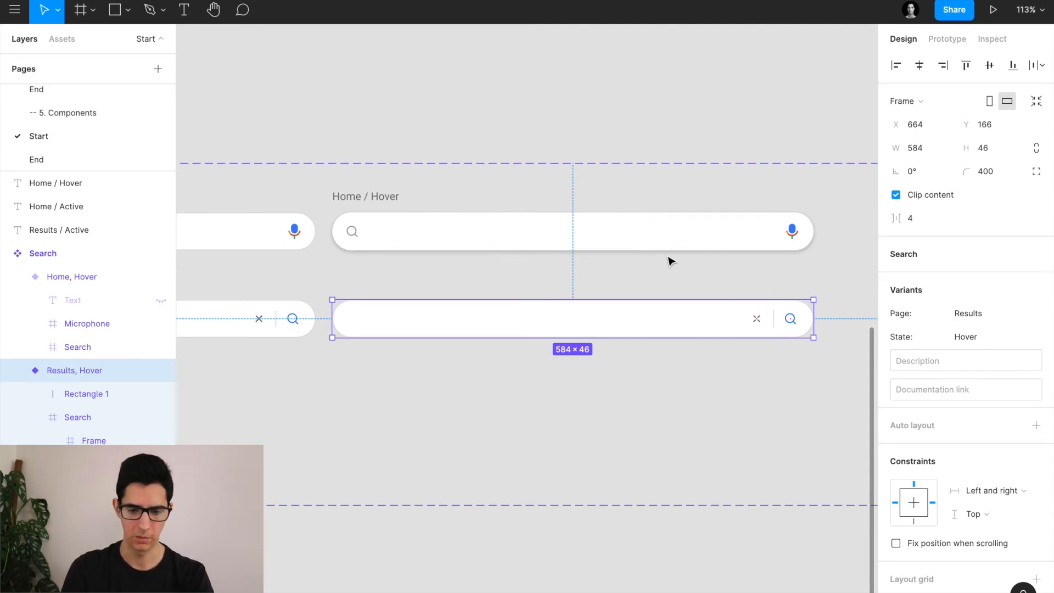
click(617, 236)
scroll(967, 417, down, 7)
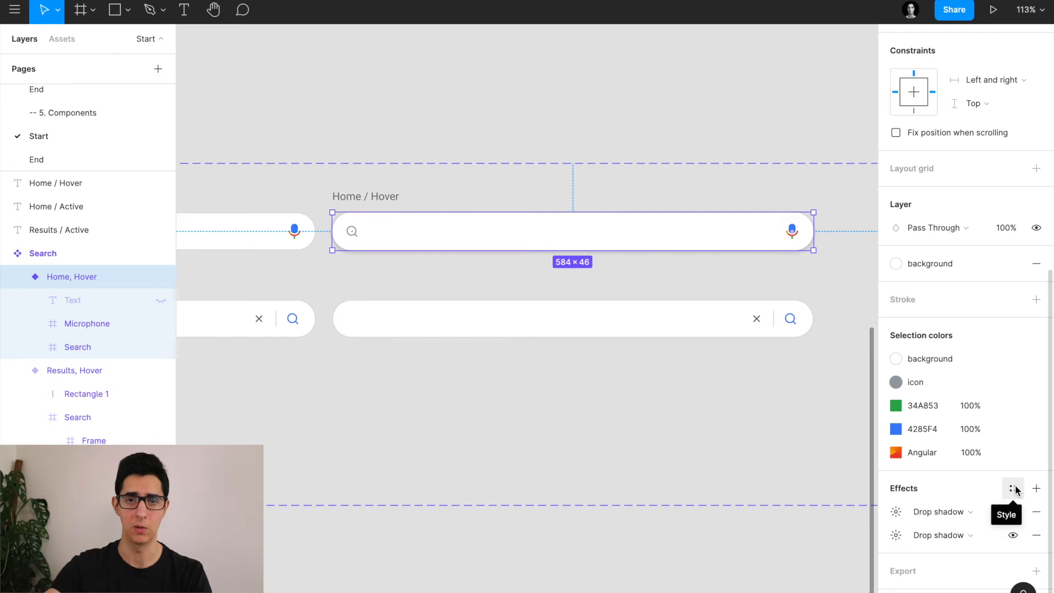
click(1014, 488)
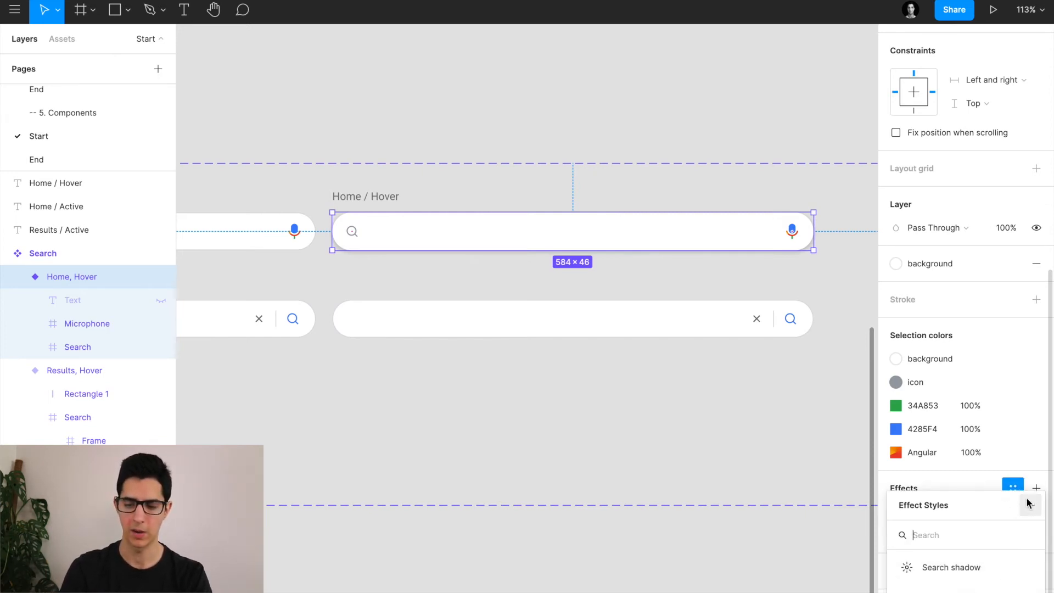
click(966, 569)
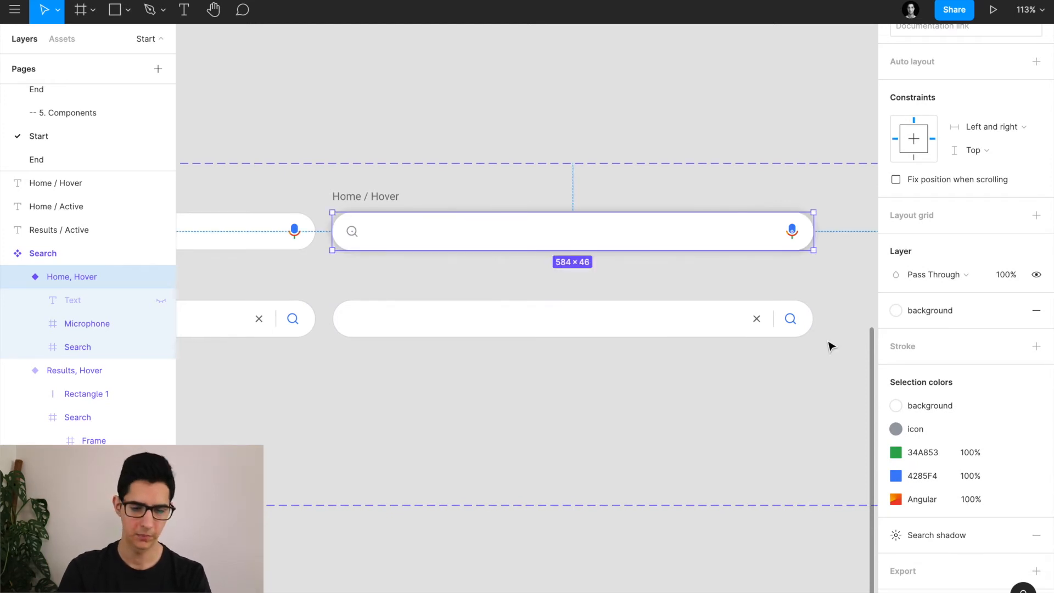
Apply the Search shadow effect style to the Results / Hover variant and remove its divider stroke
click(444, 327)
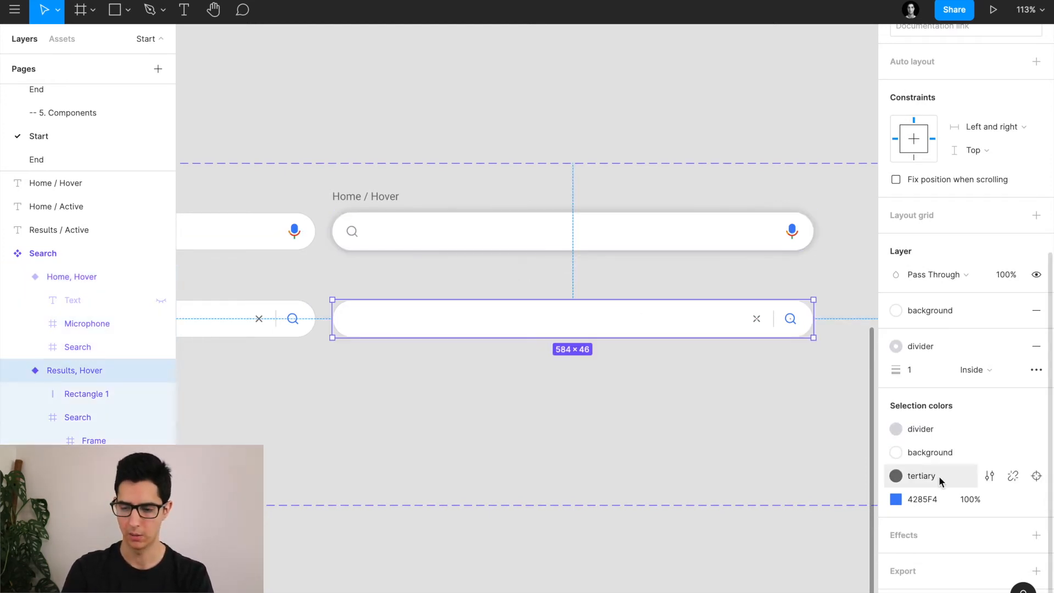
click(1012, 535)
click(953, 569)
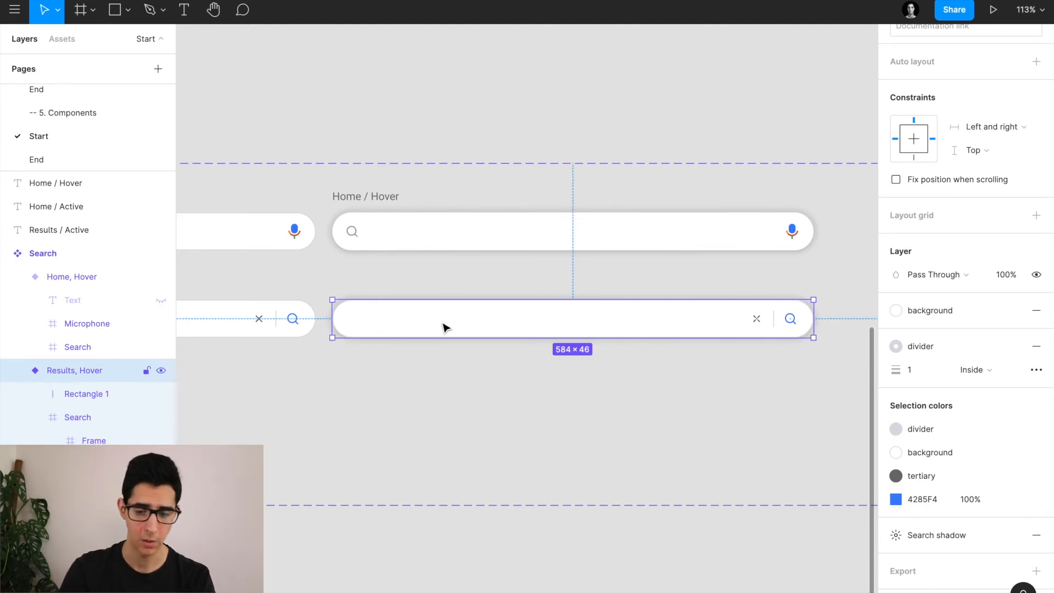
click(1038, 347)
click(548, 379)
click(422, 322)
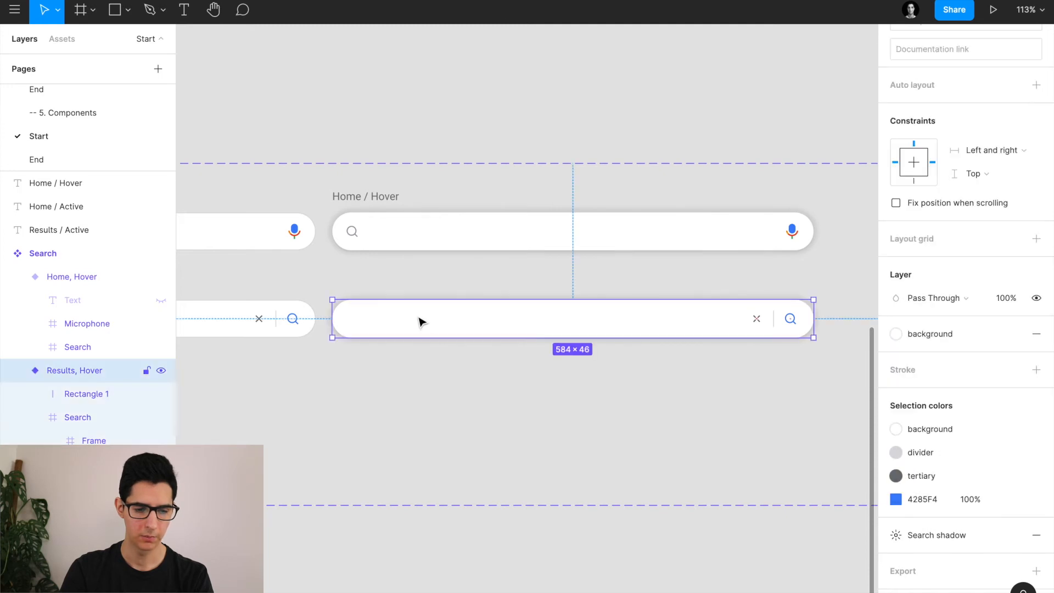
Rename the 1 × 20 rectangle beside the magnifier in the Results / Active variant as Divider
scroll(422, 322, left, 3)
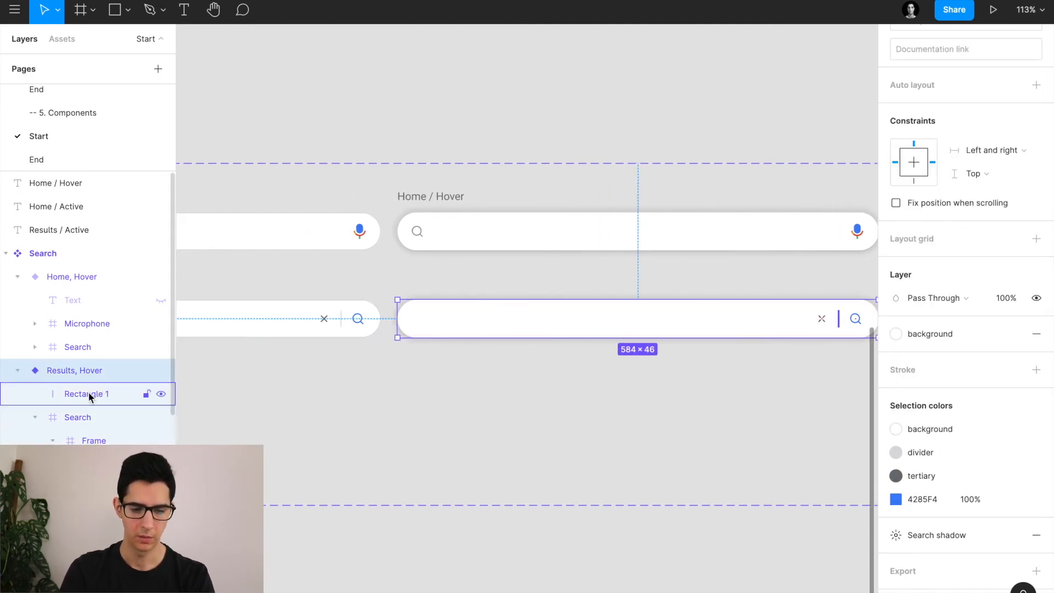
scroll(413, 357, left, 8)
click(401, 330)
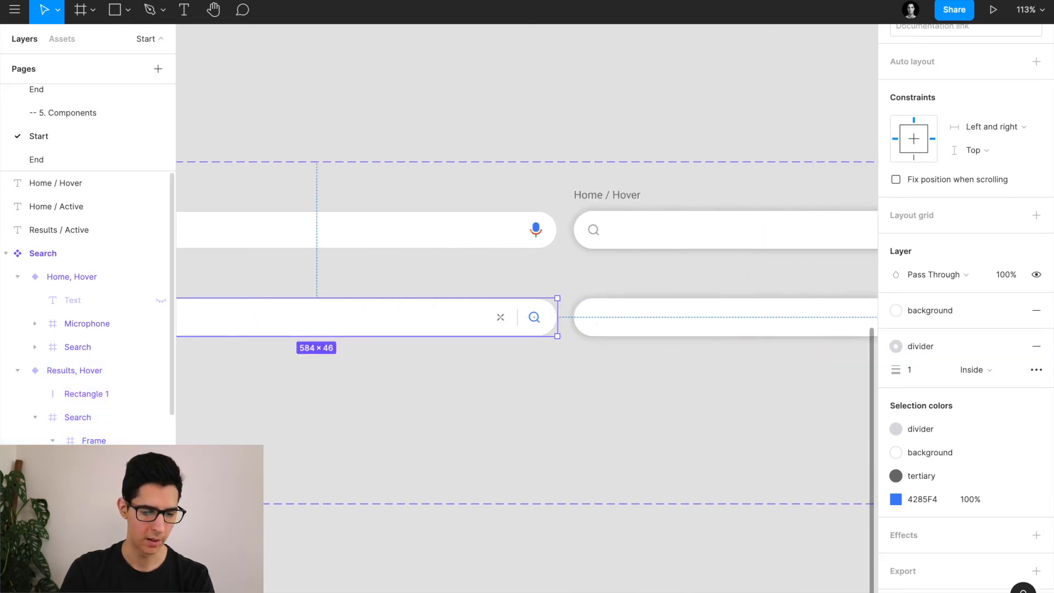
super+click(518, 317)
key(super+r)
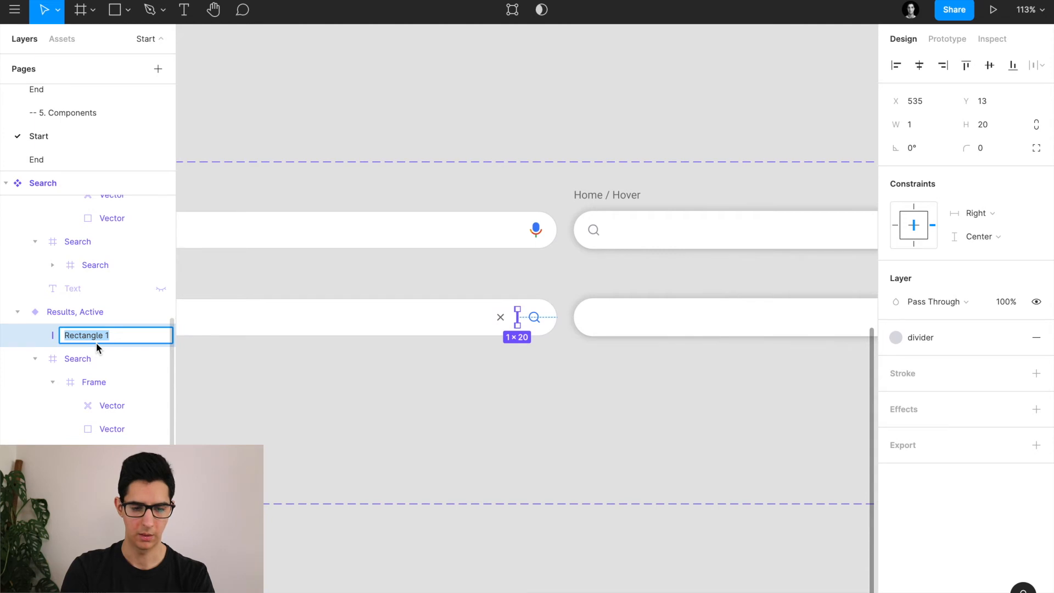
text(Divider)
key(Return)
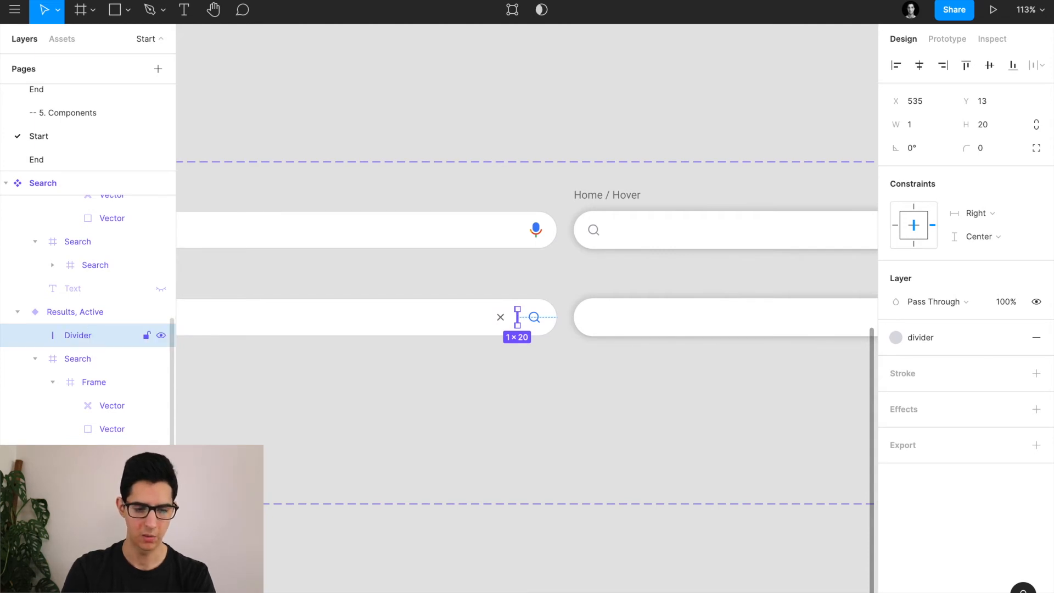
Rename the X icon's frame as Clear in both Results variants, and the Results / Hover variant's divider rectangle as Divider
click(495, 316)
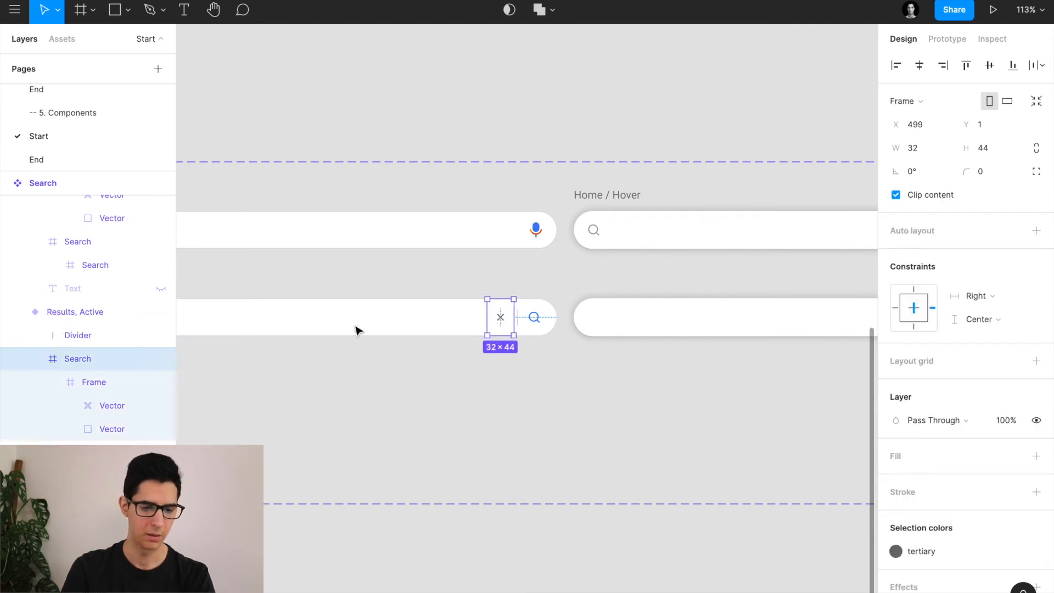
double_click(116, 361)
text(Clear)
key(Return)
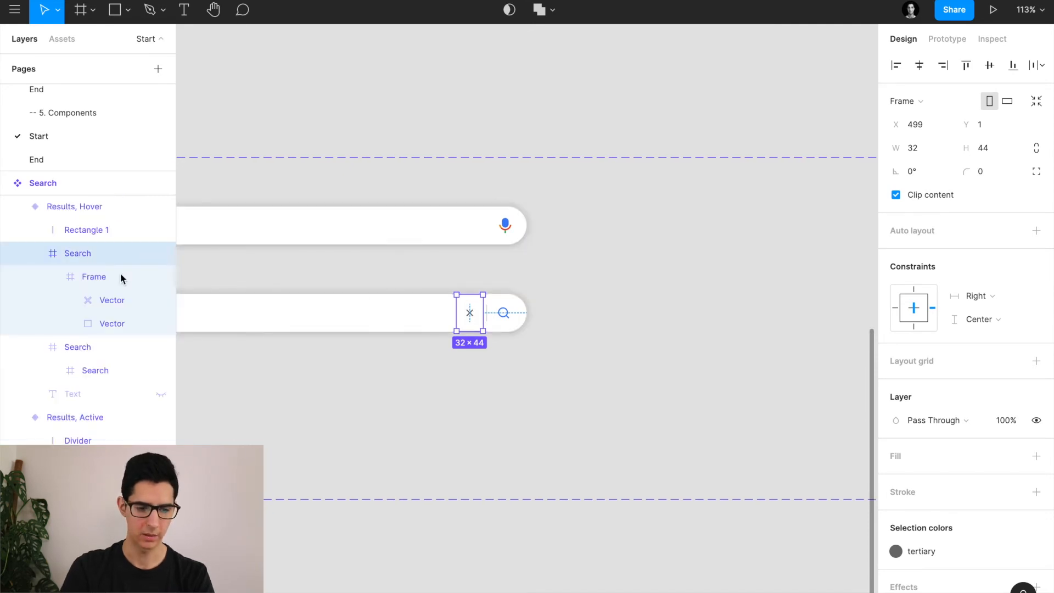
double_click(88, 253)
text(Clear)
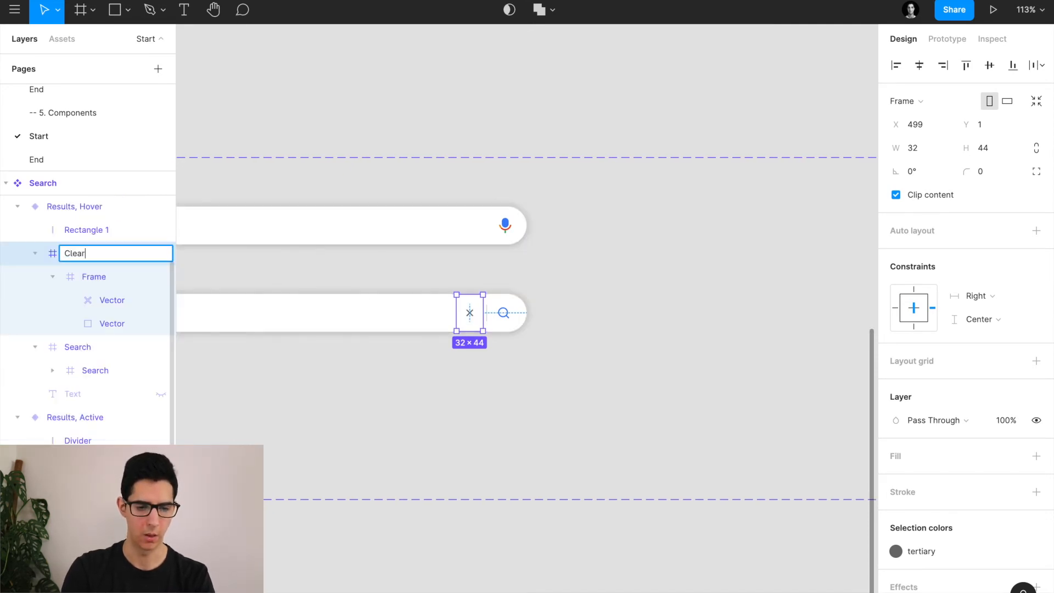
key(Return)
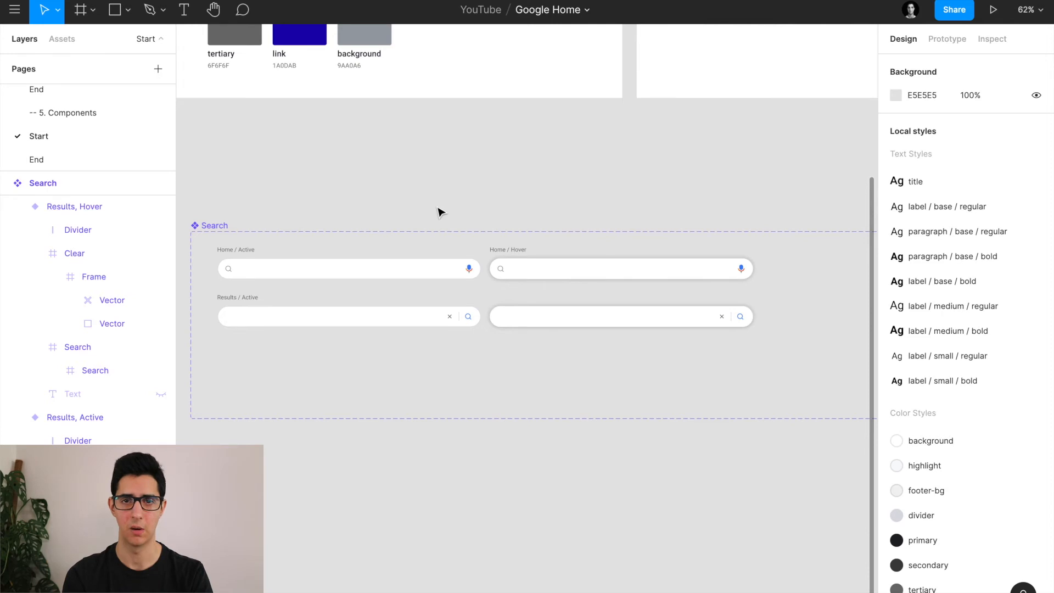
Set the horizontal constraint of all four Search variants to Left
scroll(440, 211, down, 3)
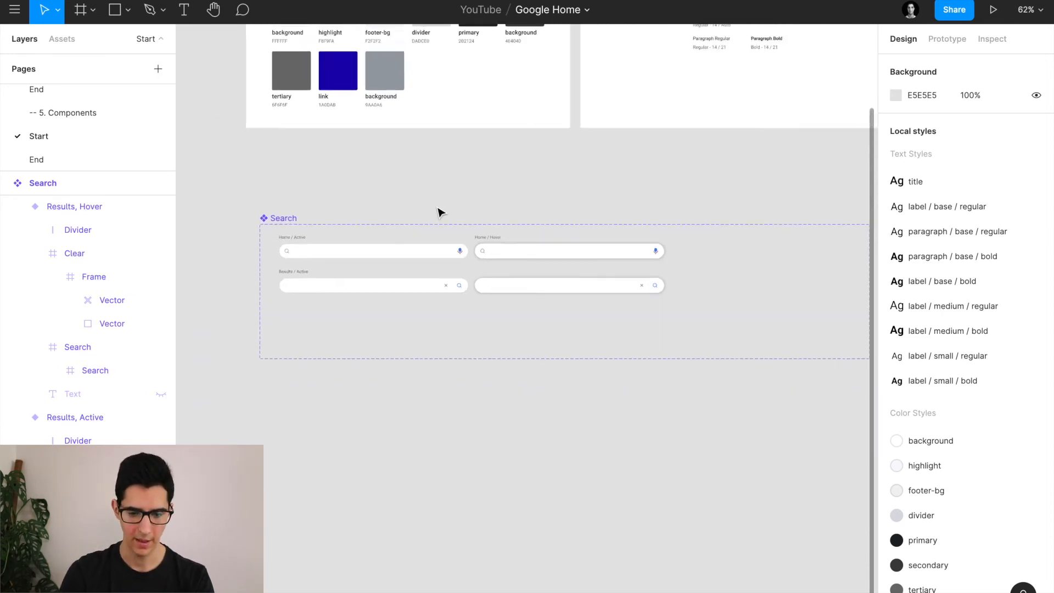
click(426, 252)
shift+click(516, 252)
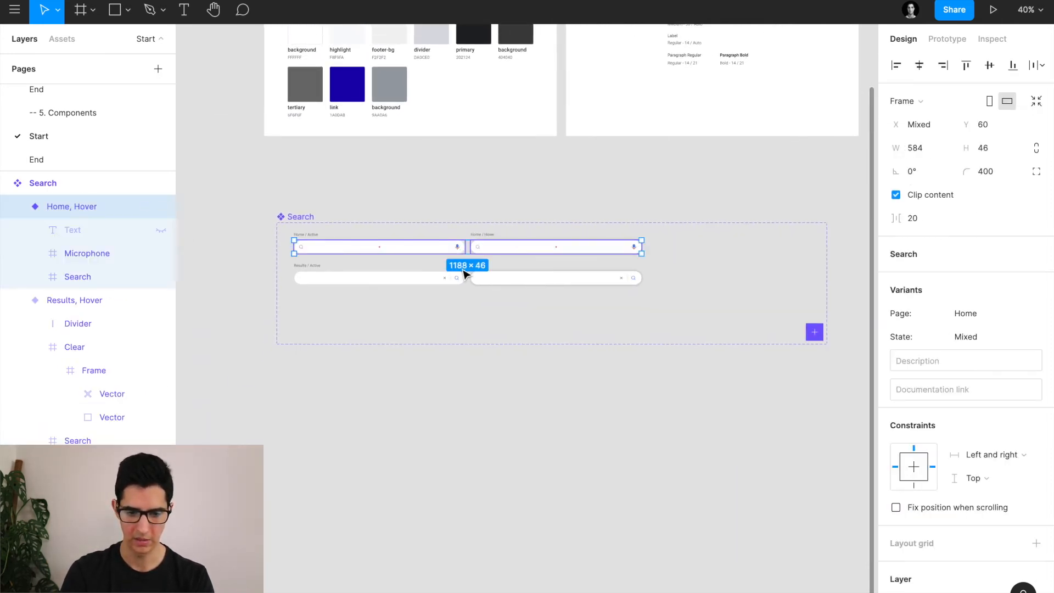
shift+click(455, 278)
shift+click(512, 278)
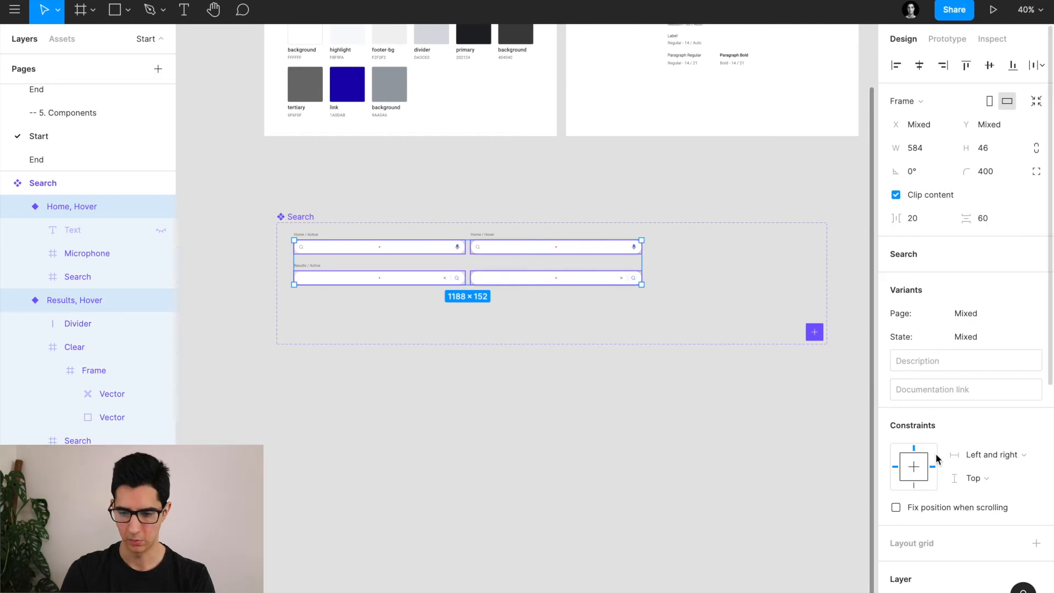
click(896, 467)
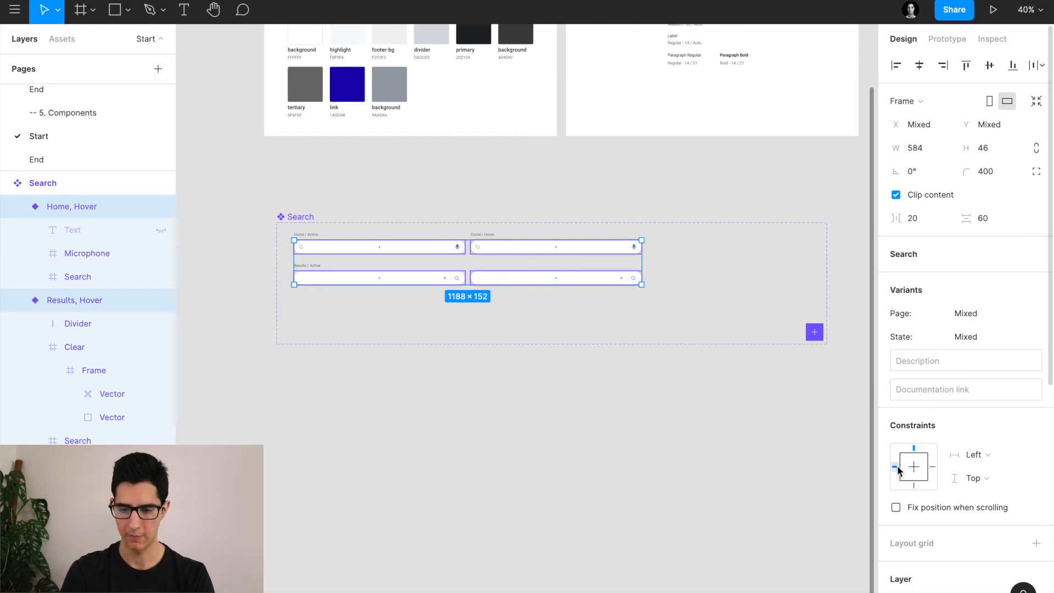
Widen the Search component set to about 2686 px by extending its right edge
click(278, 224)
scroll(277, 219, down, 3)
drag(603, 249, 736, 254)
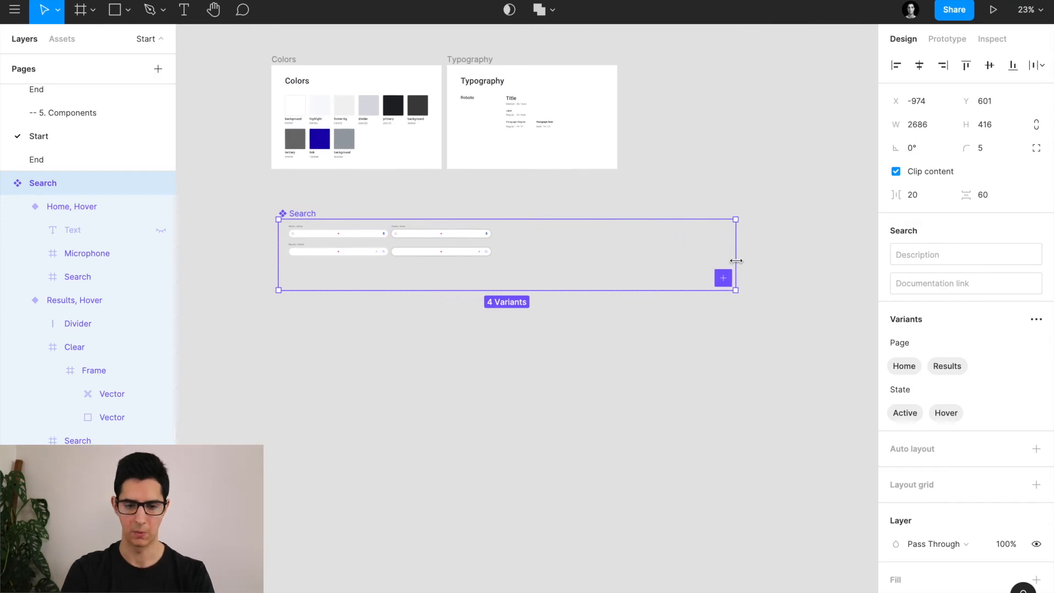
Duplicate the Results / Active label to X -310, Y 740, above the Results / Hover bar
scroll(322, 250, up, 3)
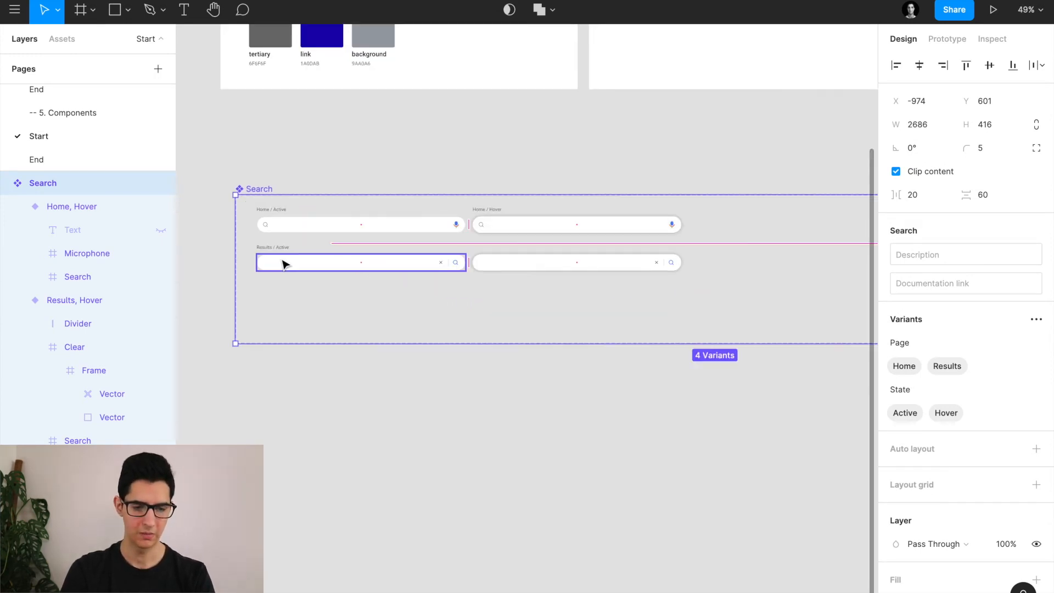
scroll(284, 265, up, 3)
click(273, 247)
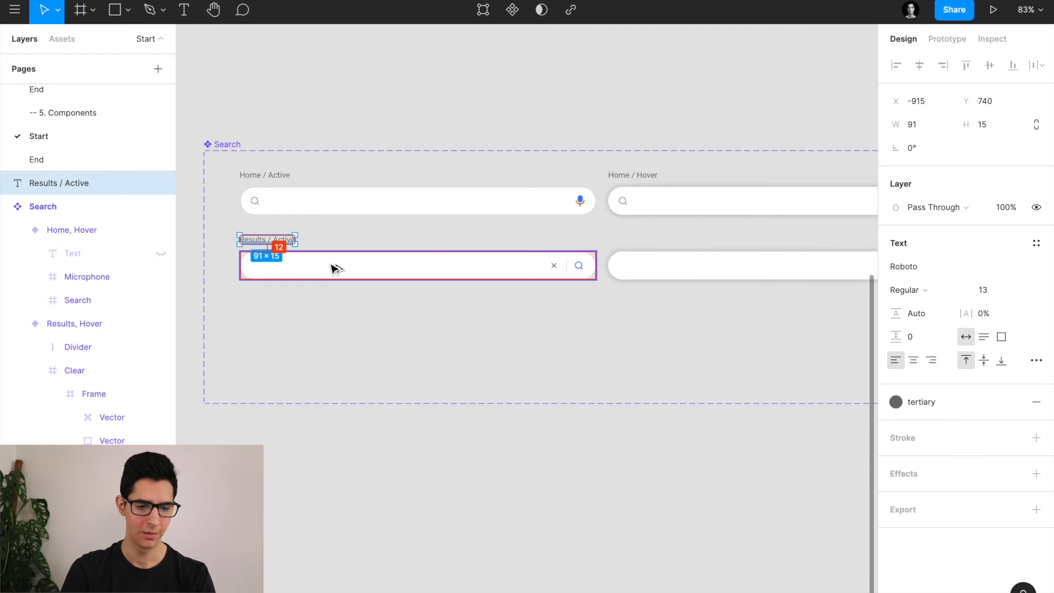
scroll(332, 268, down, 2)
key(ctrl+c)
key(ctrl+v)
drag(335, 268, 610, 276)
scroll(610, 275, up, 5)
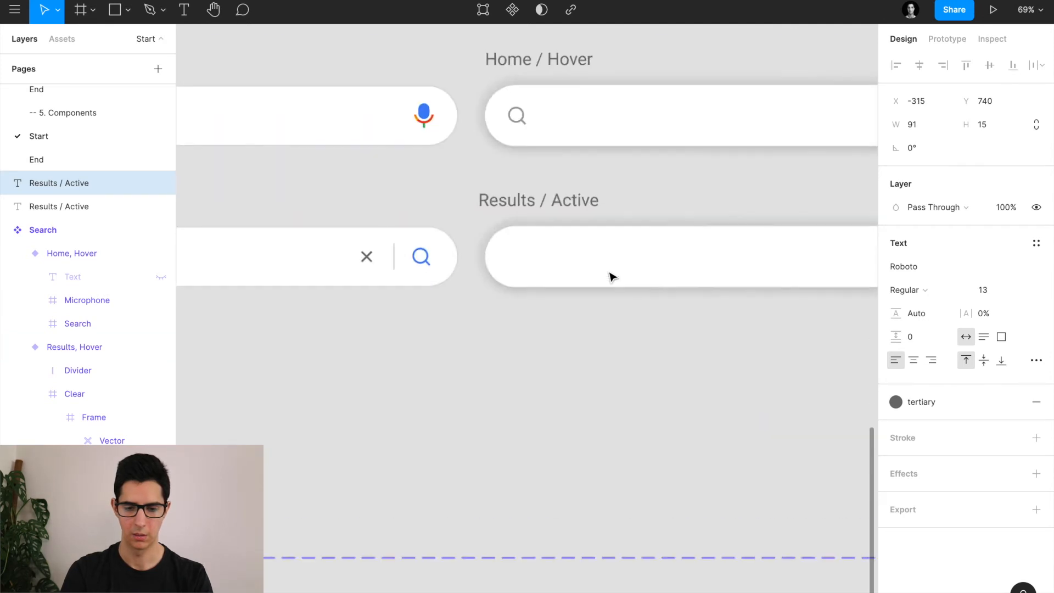
scroll(609, 274, up, 2)
key(Right)
key(Right)
key(Right)
key(Right)
key(Right)
scroll(518, 274, down, 3)
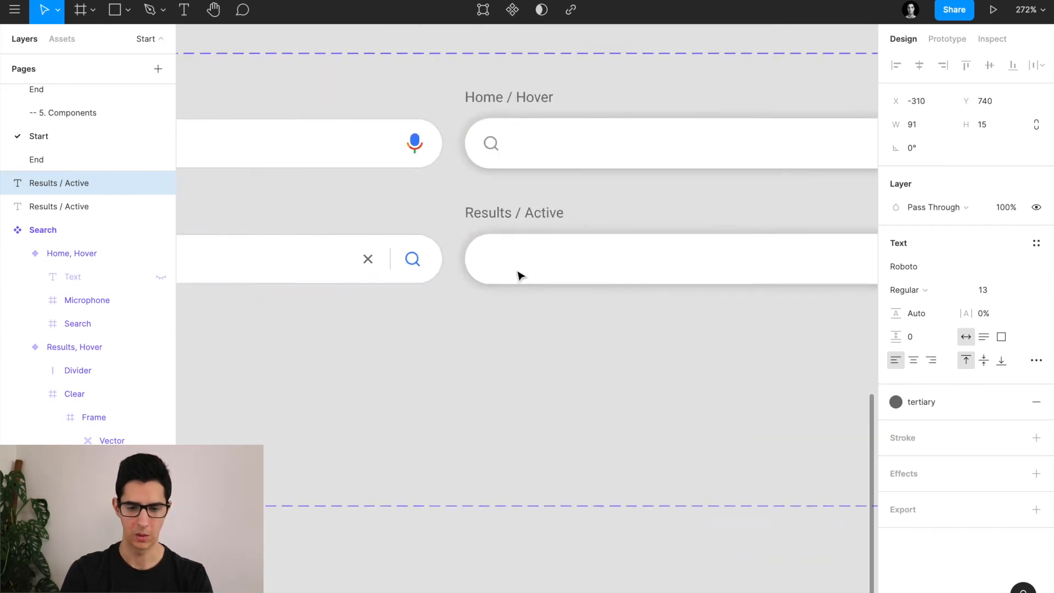
Change the duplicated label above the Results / Hover bar to read Results / Hover
double_click(529, 209)
double_click(551, 211)
text(Hover)
key(Escape)
key(Escape)
scroll(551, 211, down, 5)
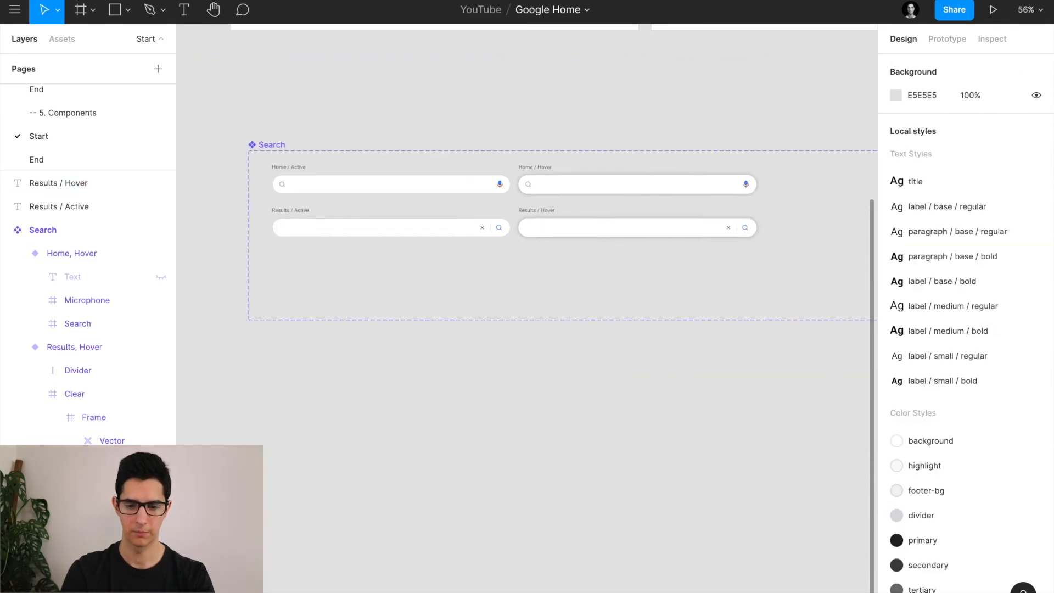
Duplicate the Results / Hover variant beside itself at X 1268, Y 166 within the Search component set
scroll(468, 223, right, 3)
click(469, 222)
scroll(466, 228, down, 3)
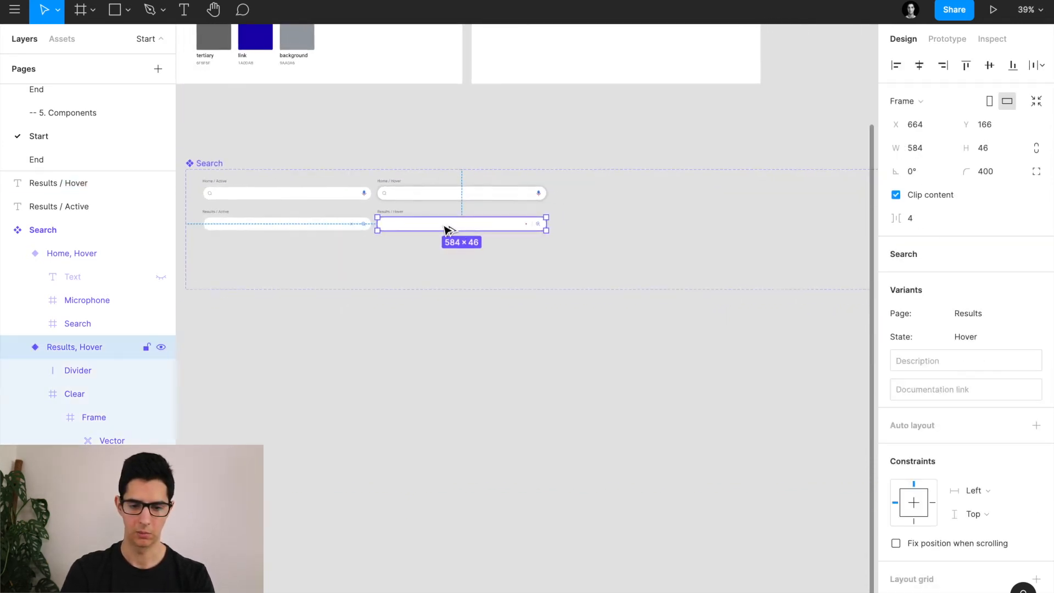
drag(448, 229, 623, 228)
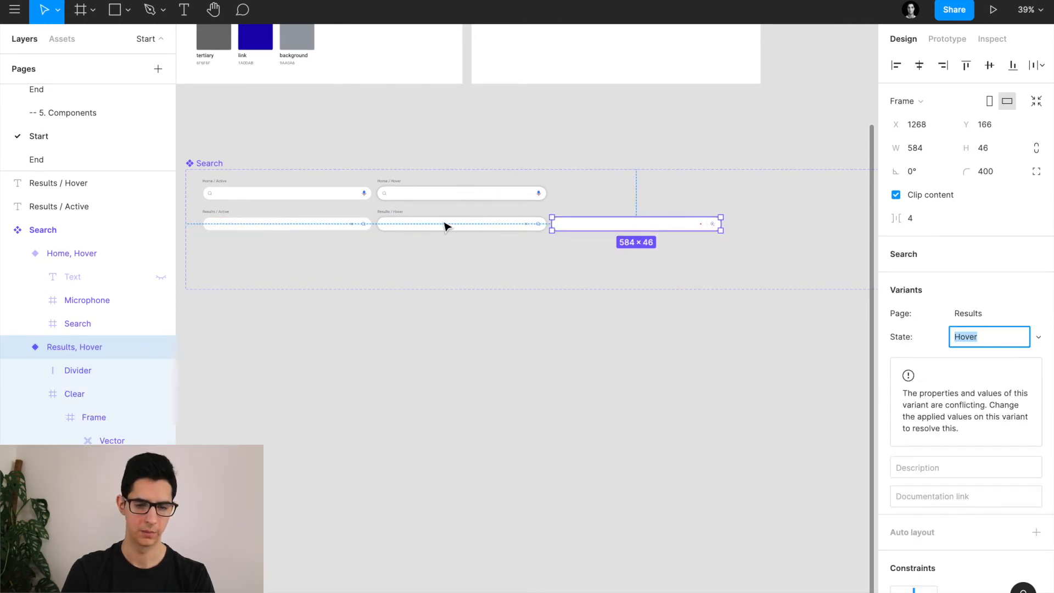
Duplicate the Results / Hover label to X 294, Y 740, above the new third Results variant
click(395, 213)
scroll(395, 213, up, 5)
key(ctrl+c)
key(ctrl+v)
drag(395, 213, 687, 215)
scroll(686, 215, up, 5)
key(alt)
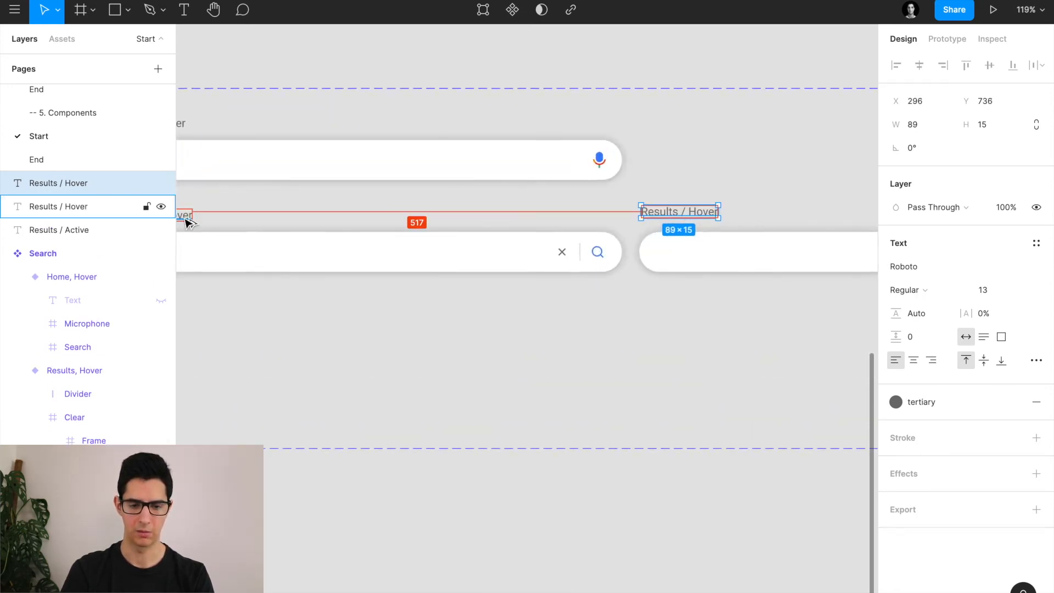
key(Down)
key(Down)
key(Down)
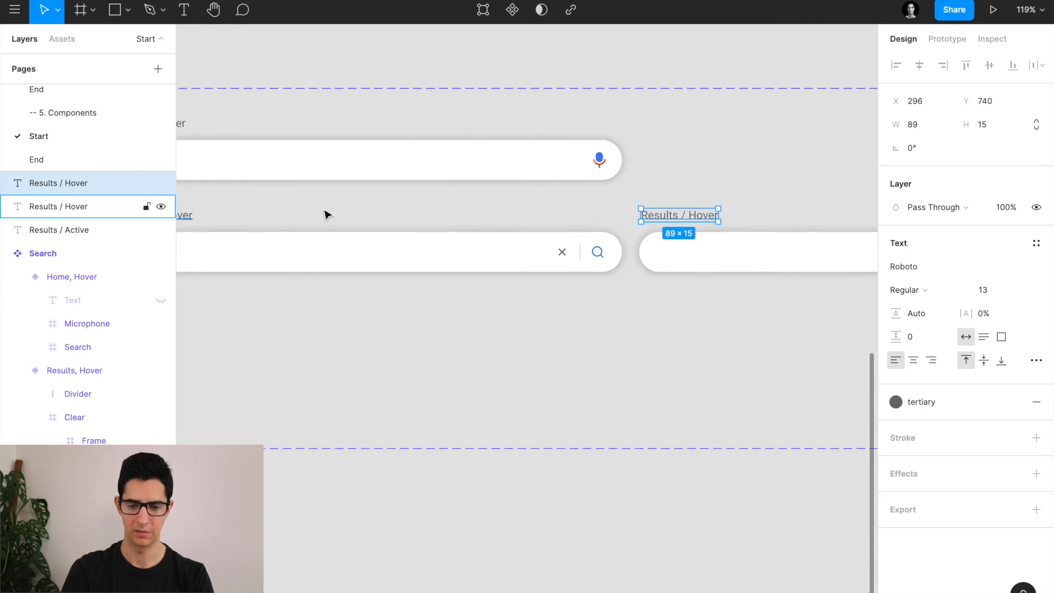
scroll(696, 264, up, 8)
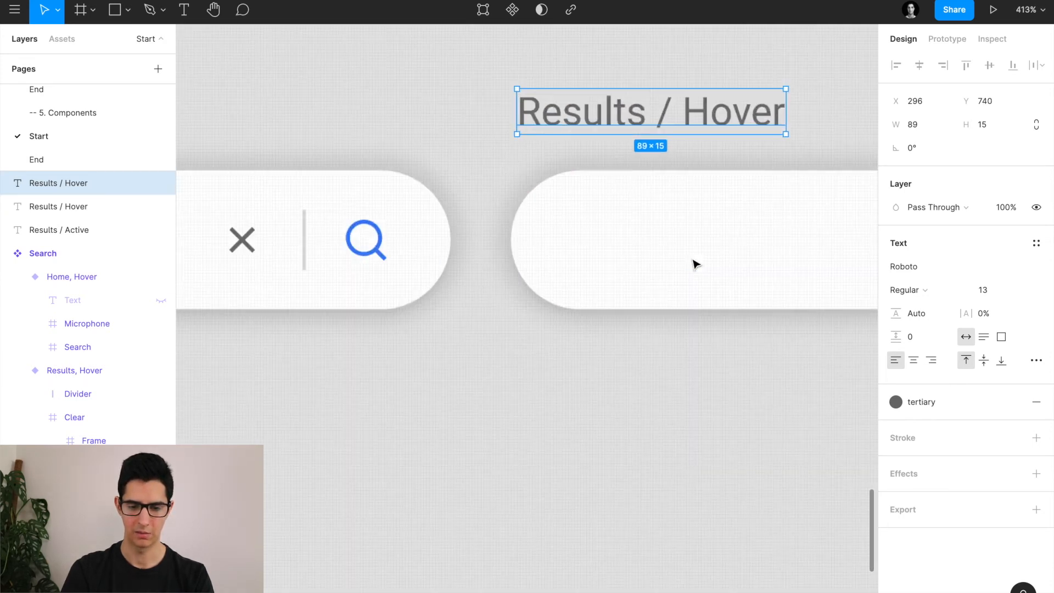
key(Left)
key(Left)
scroll(696, 264, down, 8)
Change the duplicated label above the third Results variant to read Results / Focus
double_click(699, 208)
double_click(699, 208)
text(Focus)
key(Escape)
scroll(714, 236, right, 5)
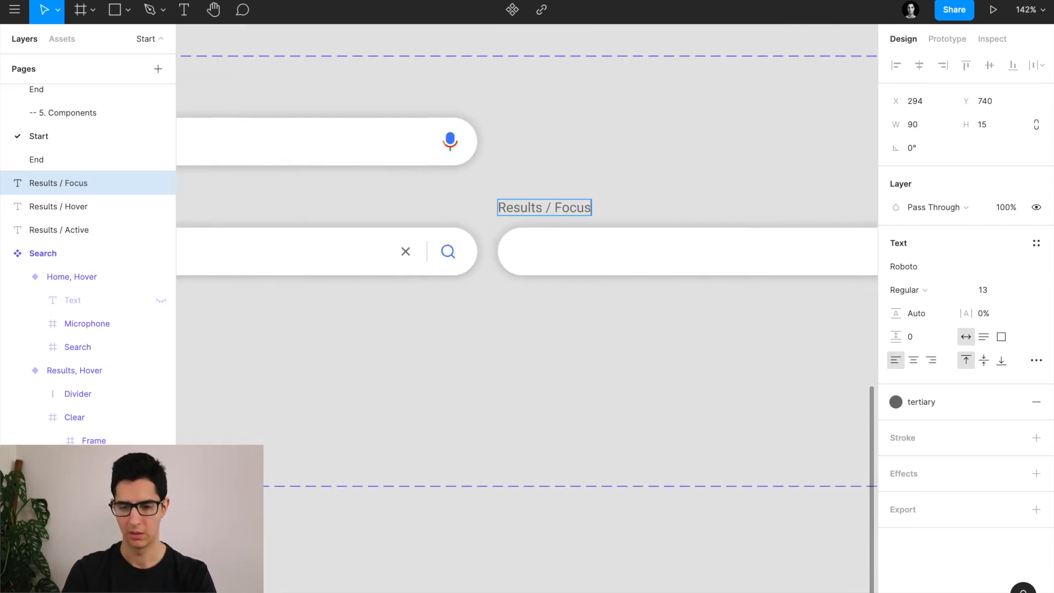
Set the State property of the third Results variant to Focus
click(609, 251)
click(975, 338)
text(Focus)
key(Return)
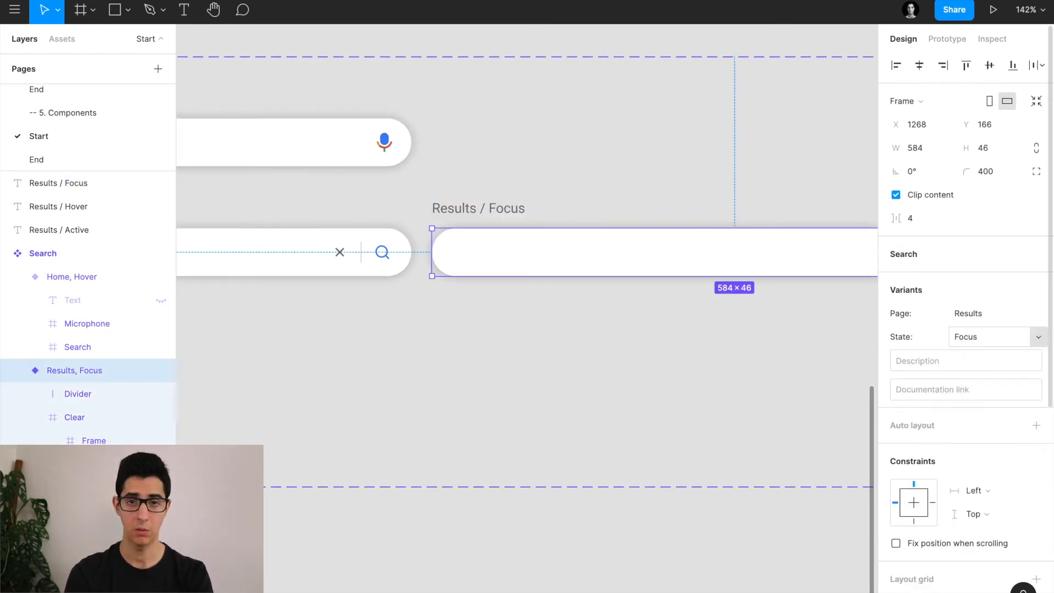
Move the Results / Focus variant horizontally to X 1328, widening its gap from the Results / Hover bar
scroll(477, 275, down, 3)
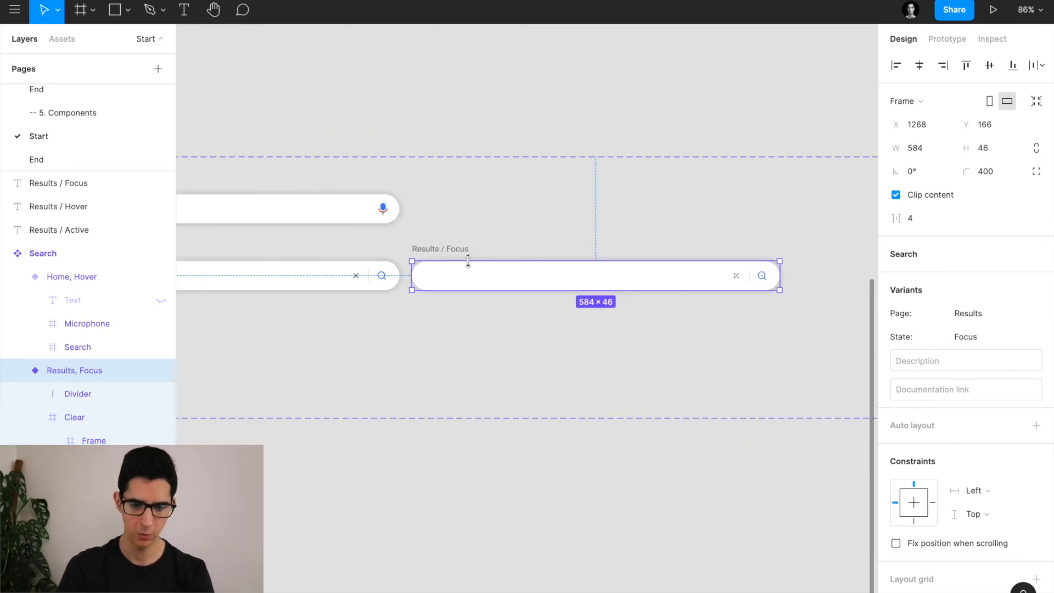
shift+click(440, 249)
key(alt)
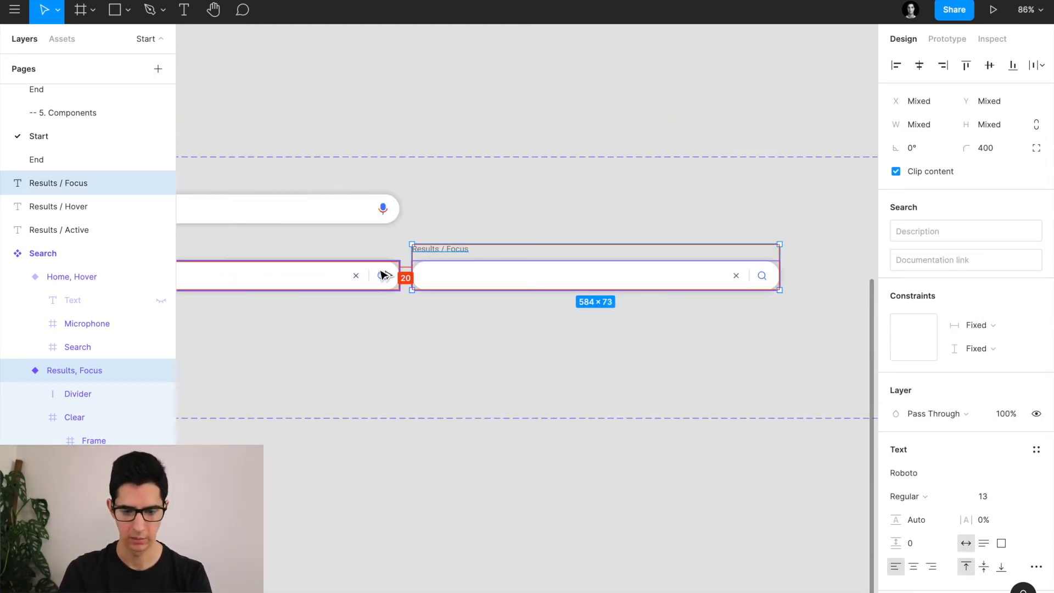
click(461, 285)
key(shift+Right)
key(shift+Right)
key(shift+Right)
key(shift+Right)
key(shift+Right)
key(shift+Right)
key(shift+Right)
Switch to Safari and examine the focused Google search field and its suggestion list for the figma query
key(super+Tab)
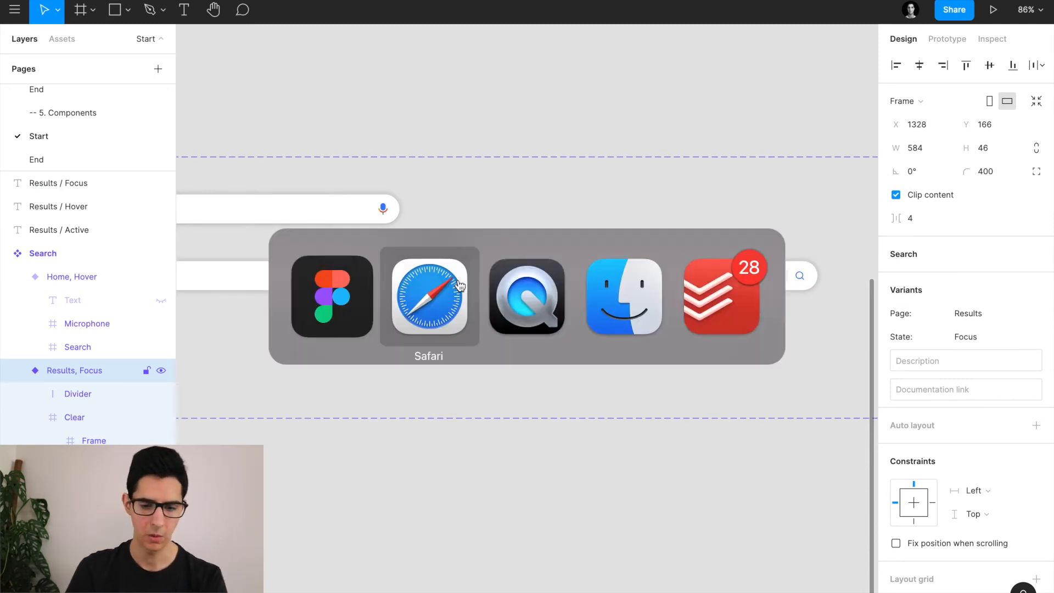
click(321, 18)
click(250, 63)
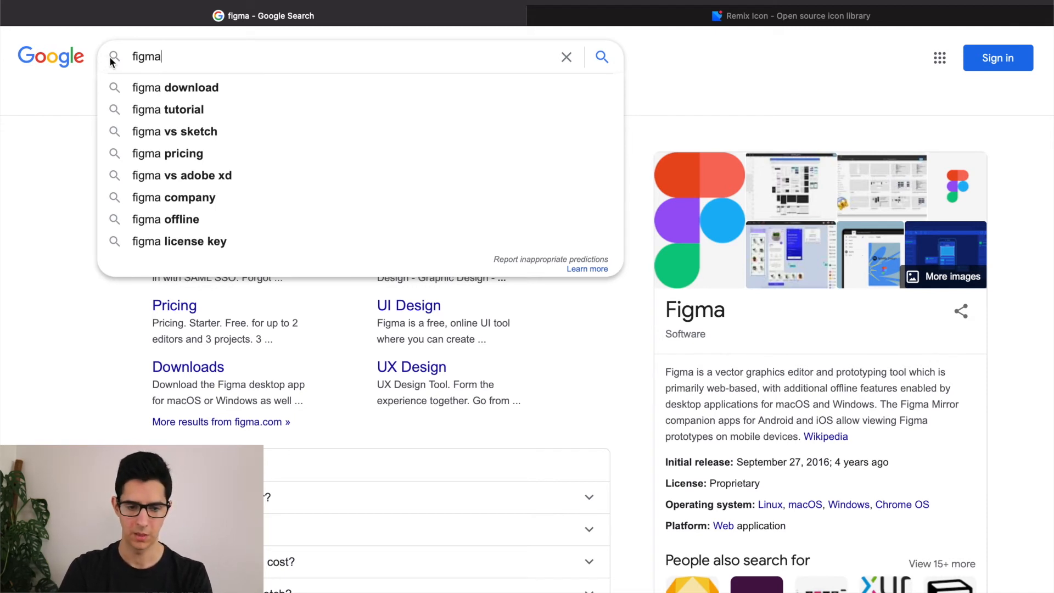
key(super+Tab)
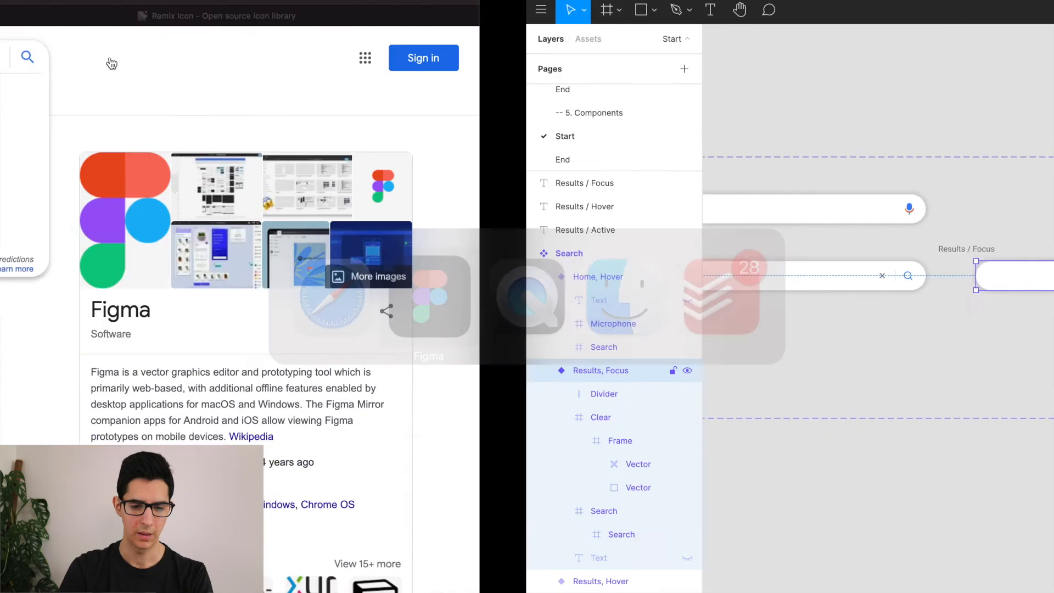
key(super+Tab)
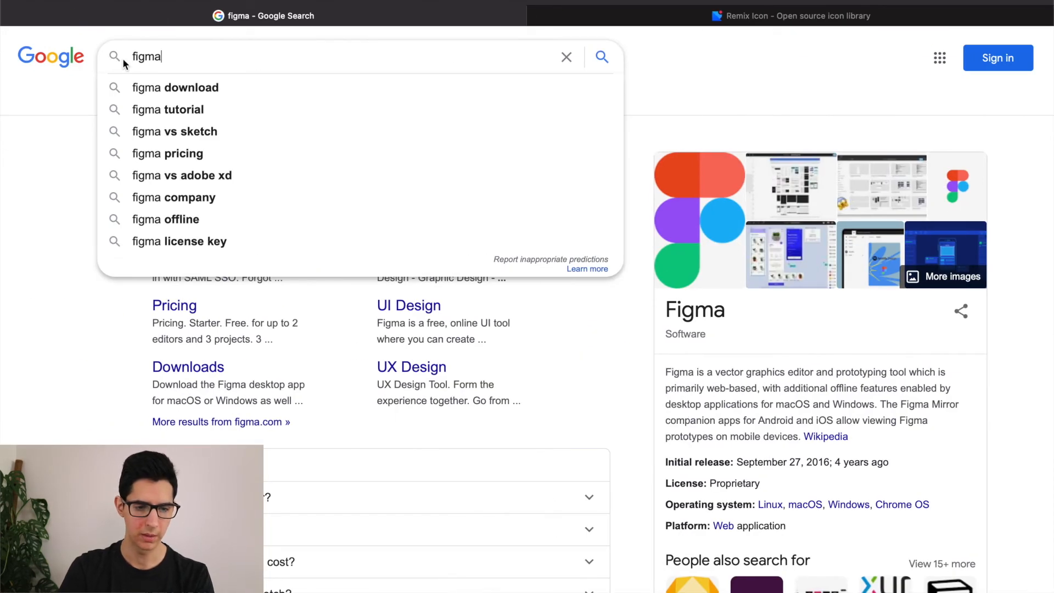
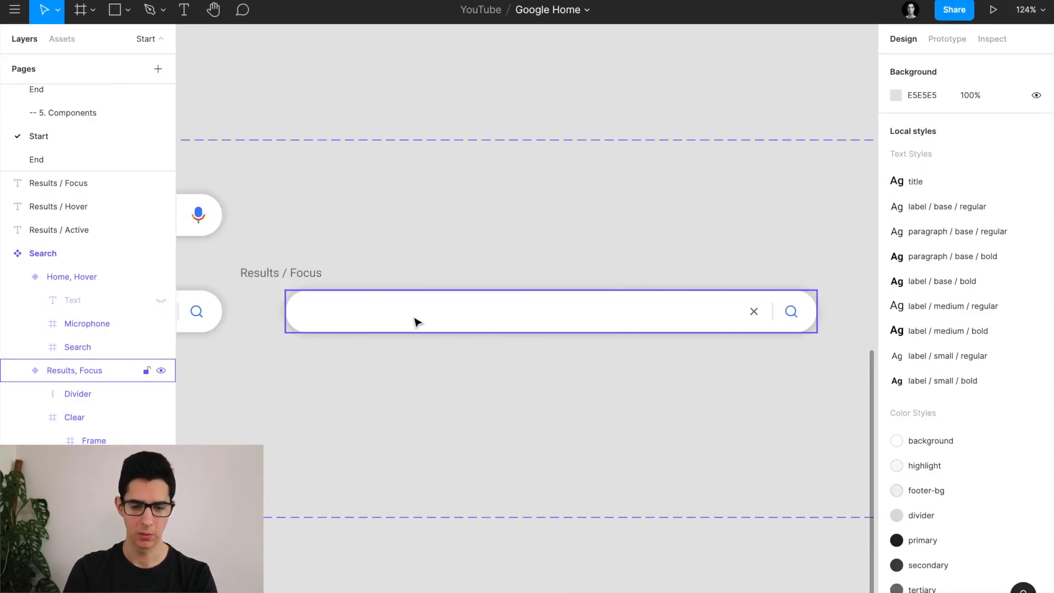
Give the Results / Focus variant independent corner radii and set both bottom corners to 0
click(417, 322)
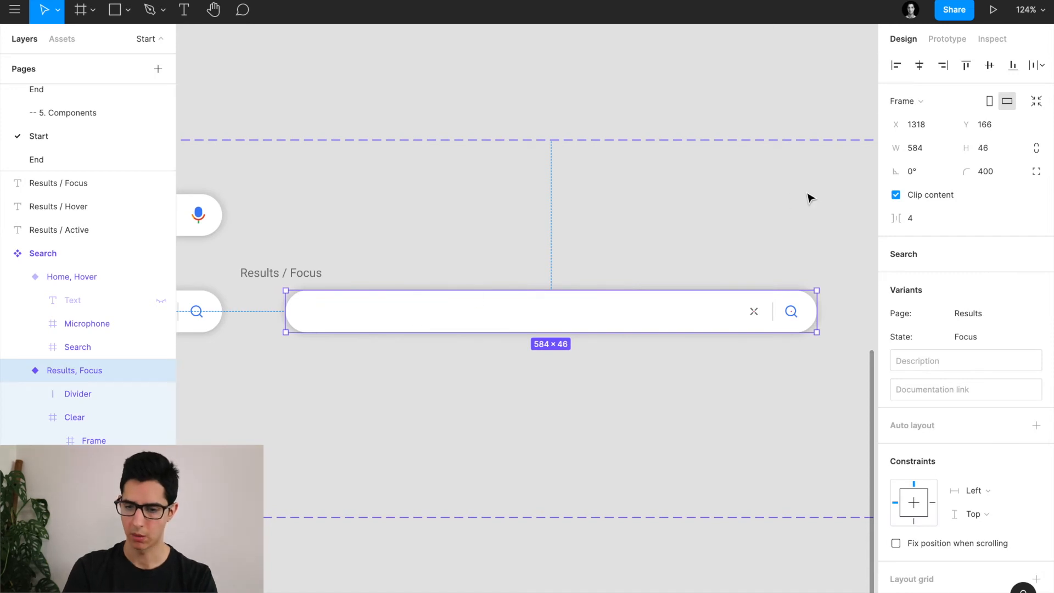
click(1036, 171)
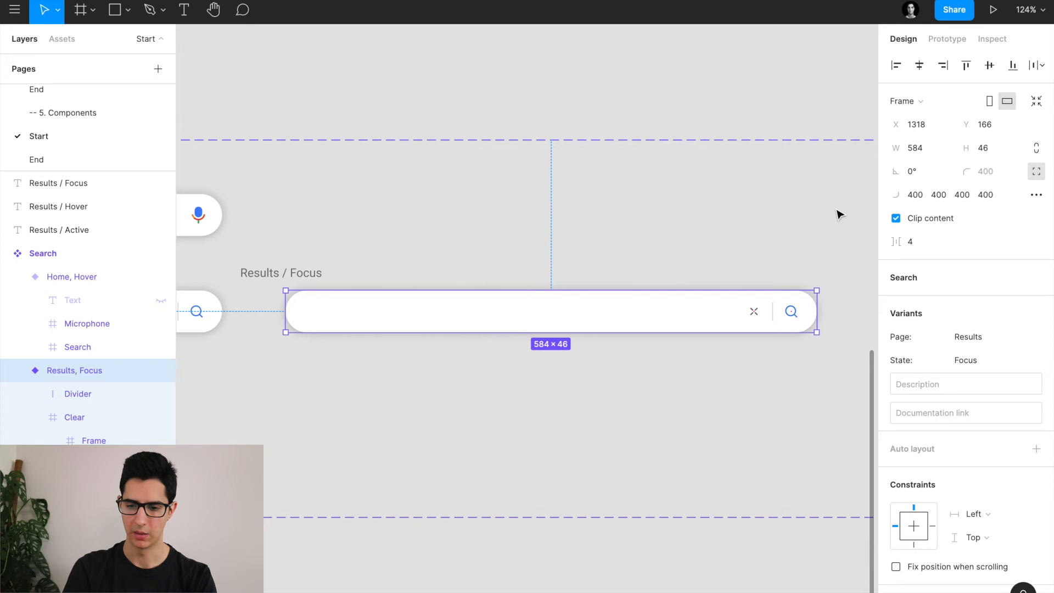
click(939, 195)
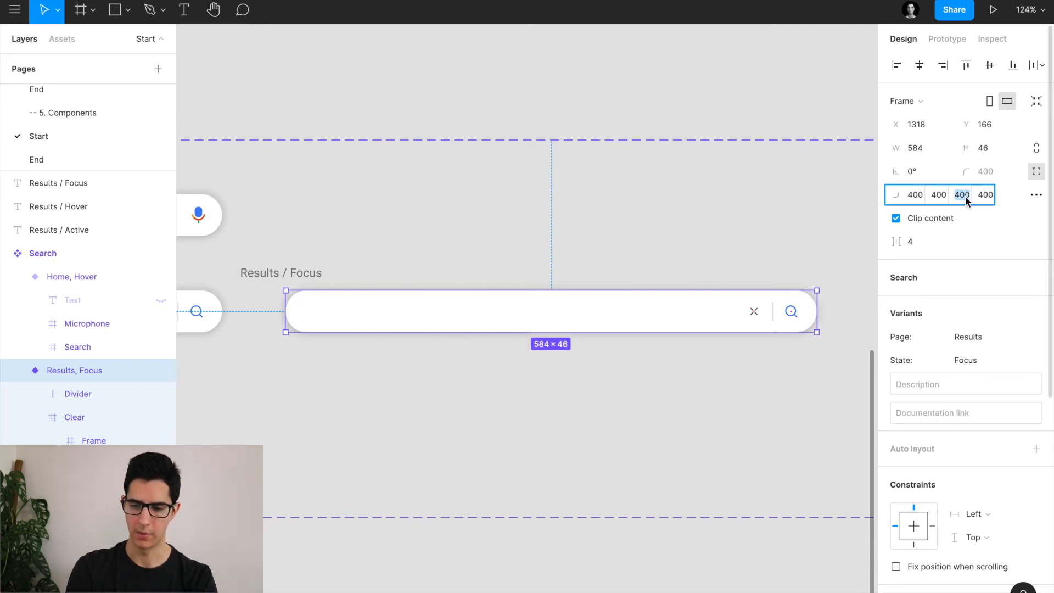
text(0)
key(Tab)
text(0)
key(Return)
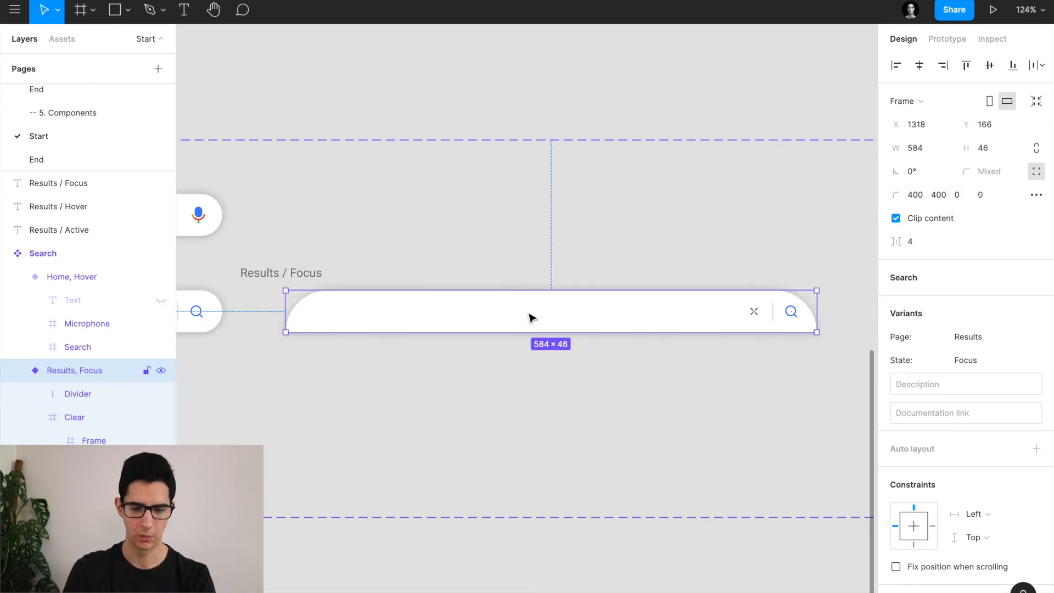
Set both top corner radii of the Results / Focus variant to 24
scroll(471, 353, left, 2)
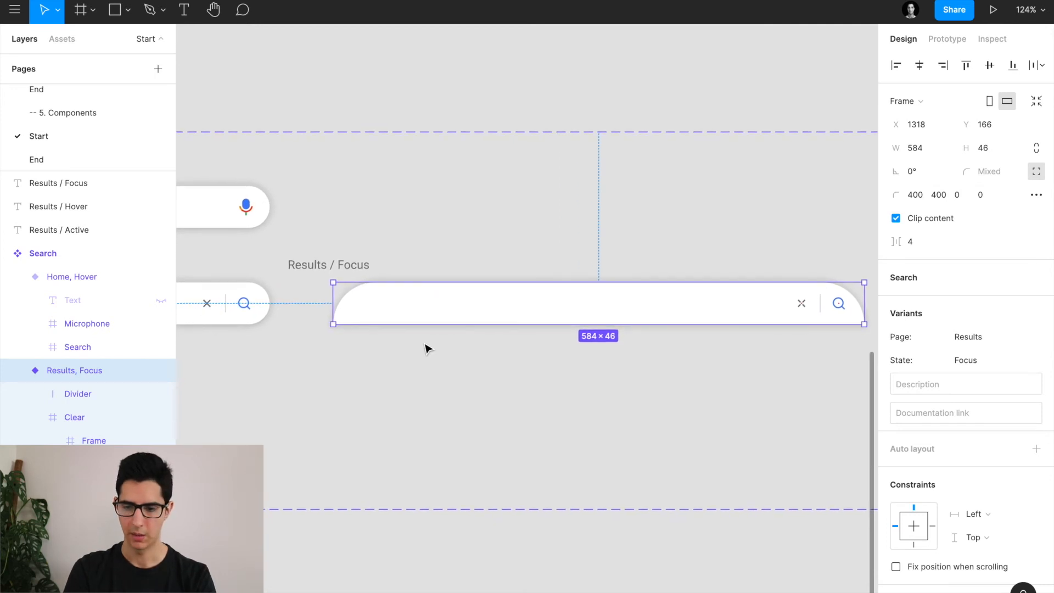
scroll(427, 349, right, 1)
click(919, 200)
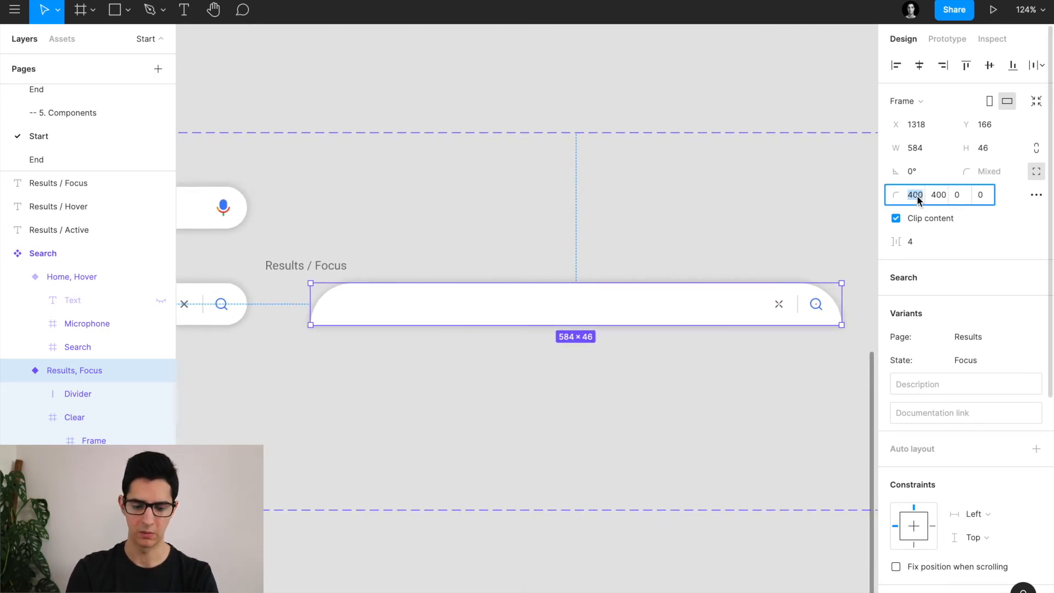
text(24)
key(Tab)
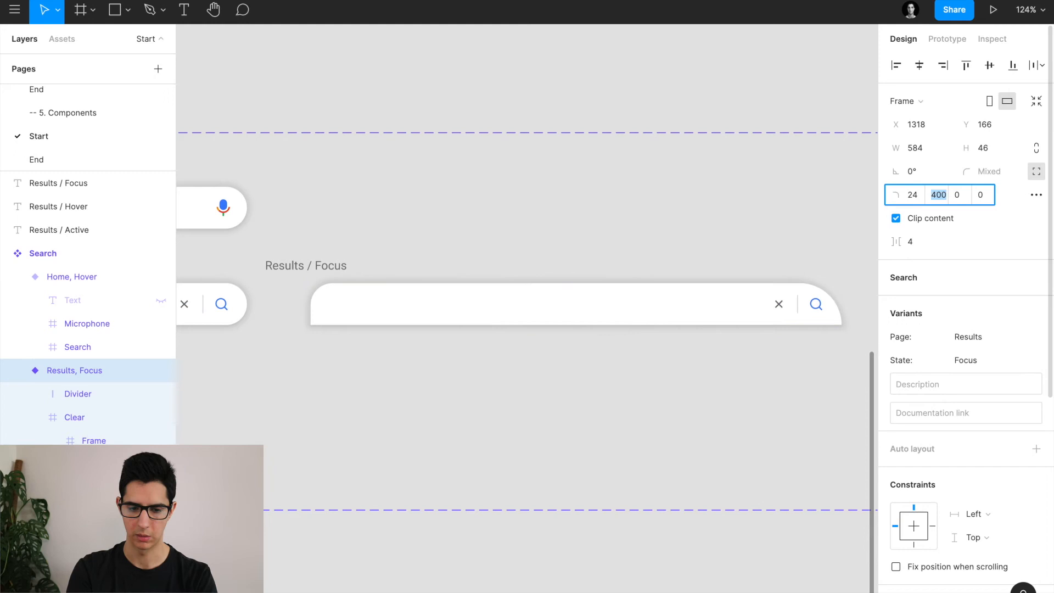
text(24)
key(Return)
scroll(647, 274, left, 1)
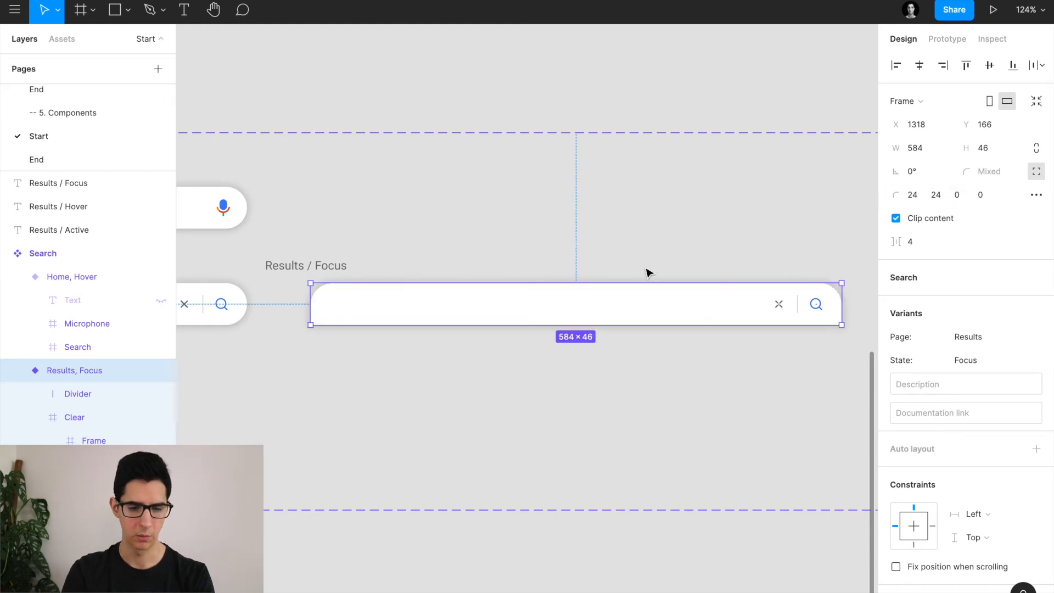
scroll(647, 273, down, 2)
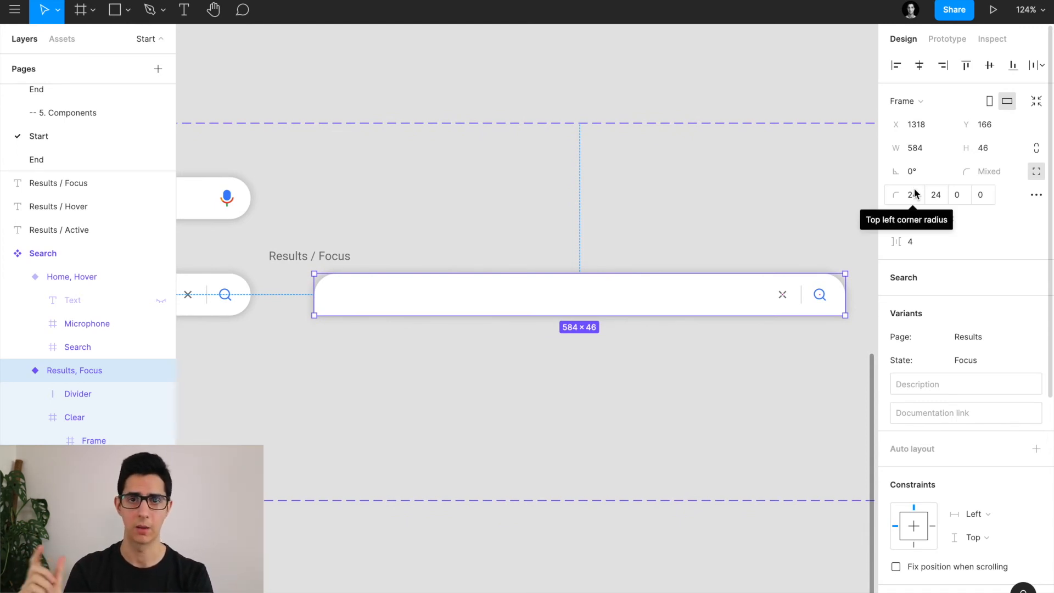
Switch to Safari and inspect the focused Google search field's computed corner radii, then return to Figma
key(super+Tab)
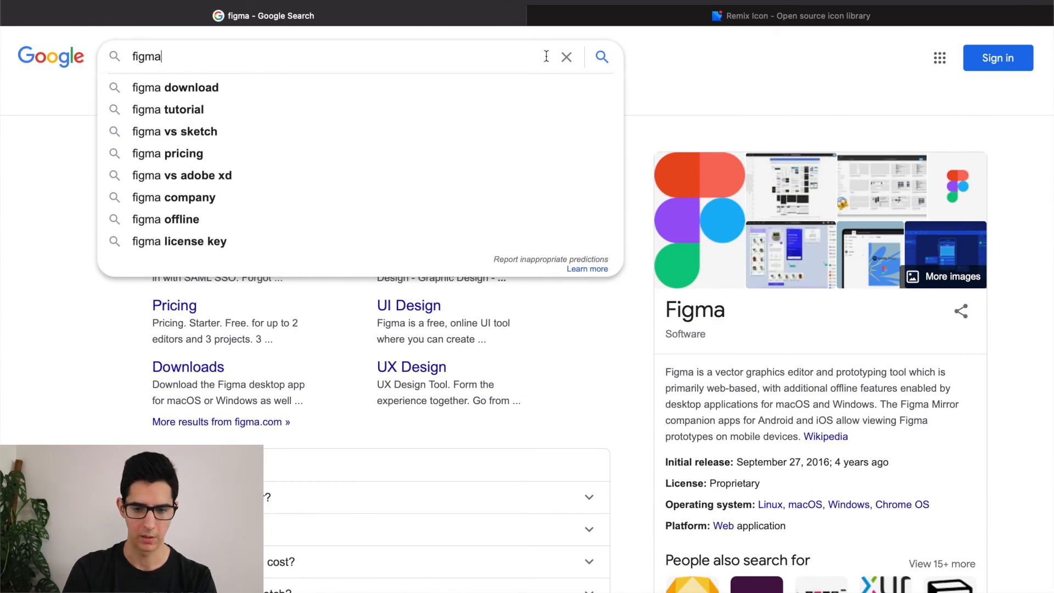
right_click(682, 54)
click(706, 161)
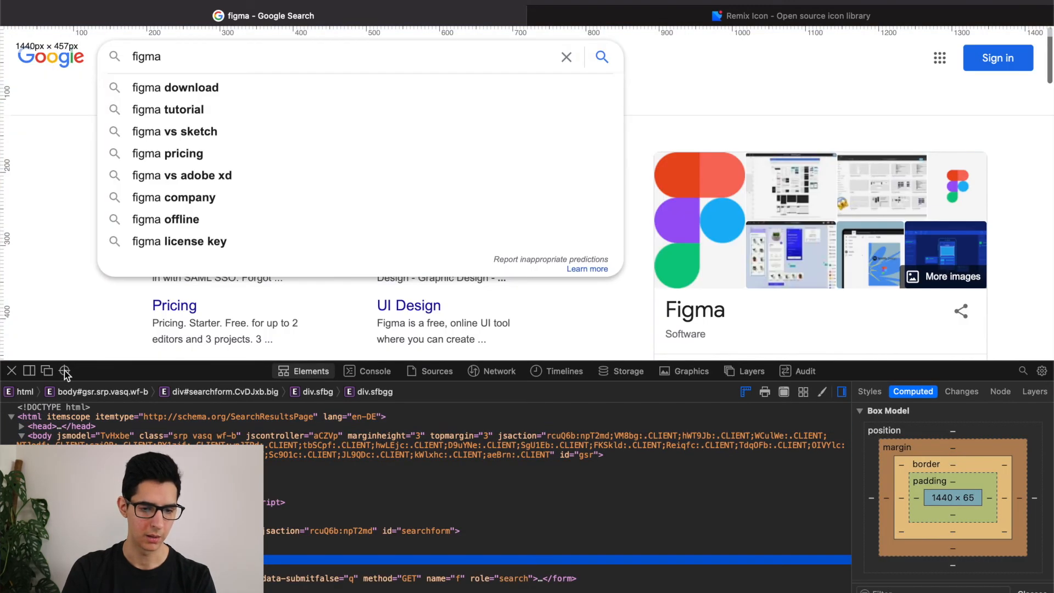
click(65, 372)
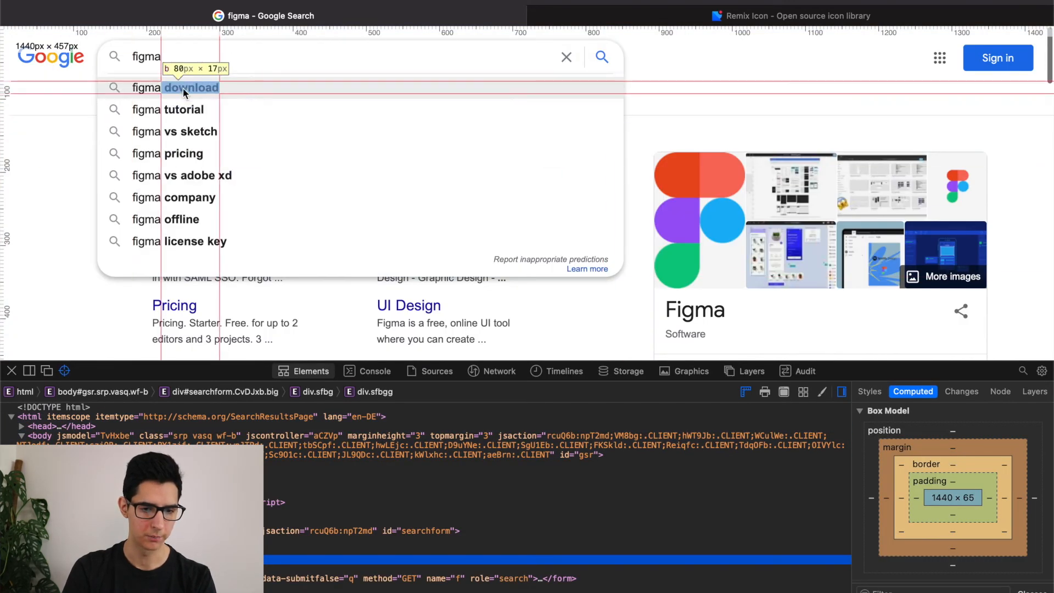
click(175, 42)
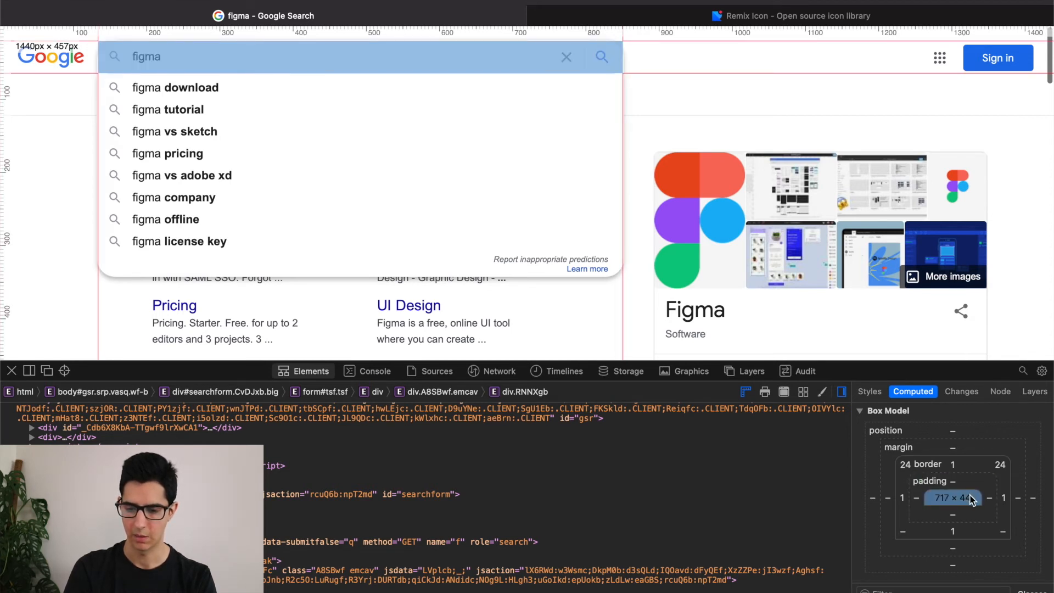
scroll(967, 501, down, 5)
scroll(967, 504, down, 4)
scroll(966, 505, down, 4)
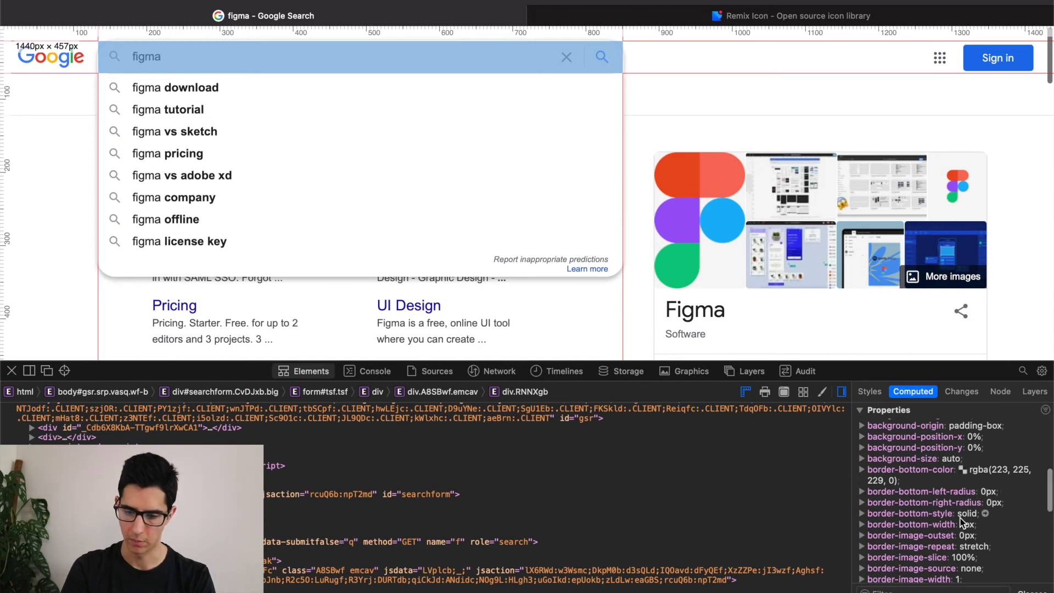
scroll(961, 522, down, 5)
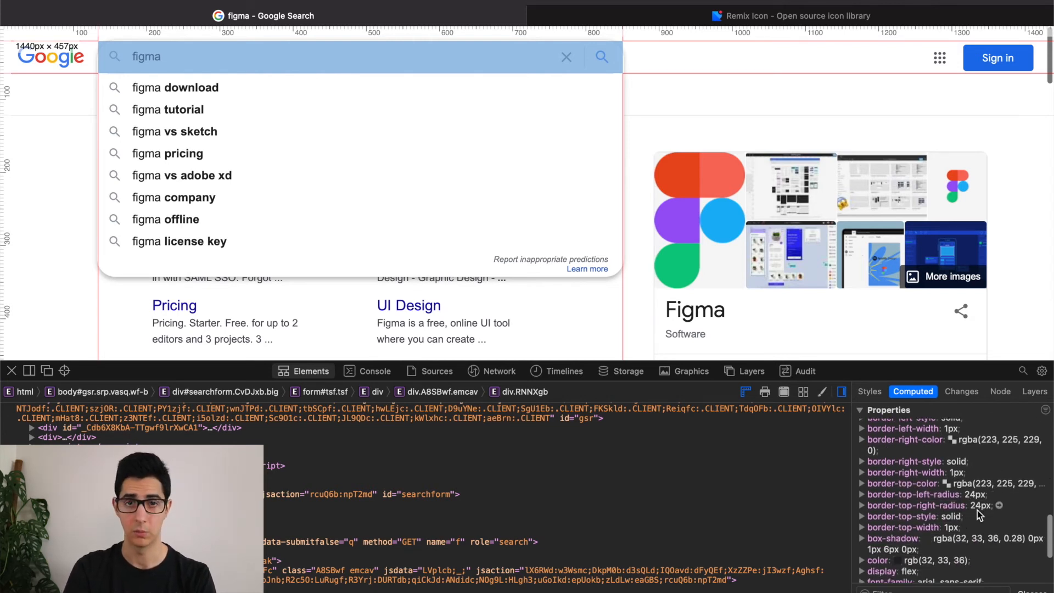
key(super+Tab)
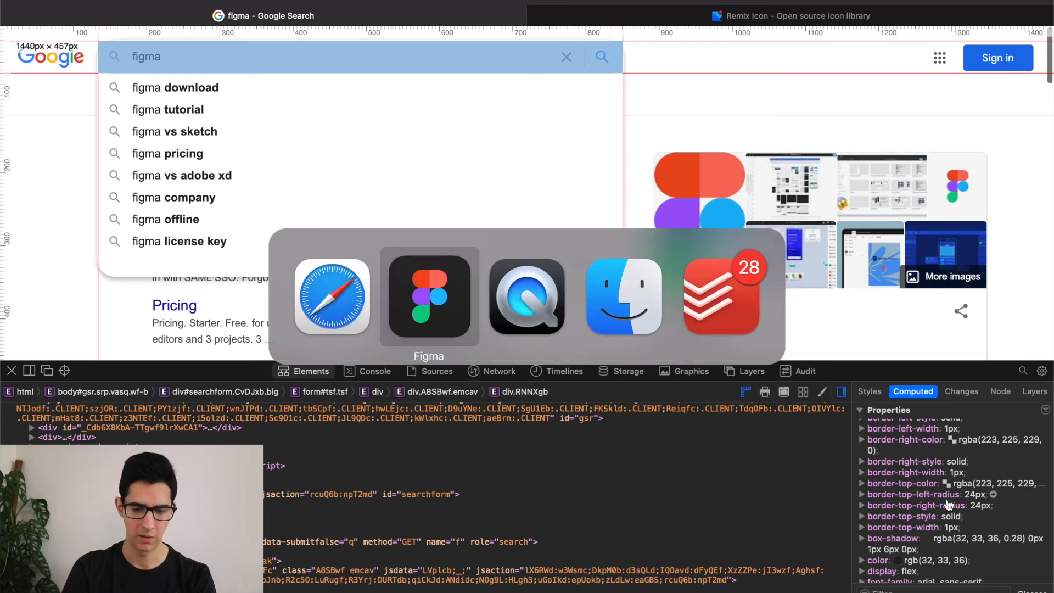
scroll(769, 429, right, 2)
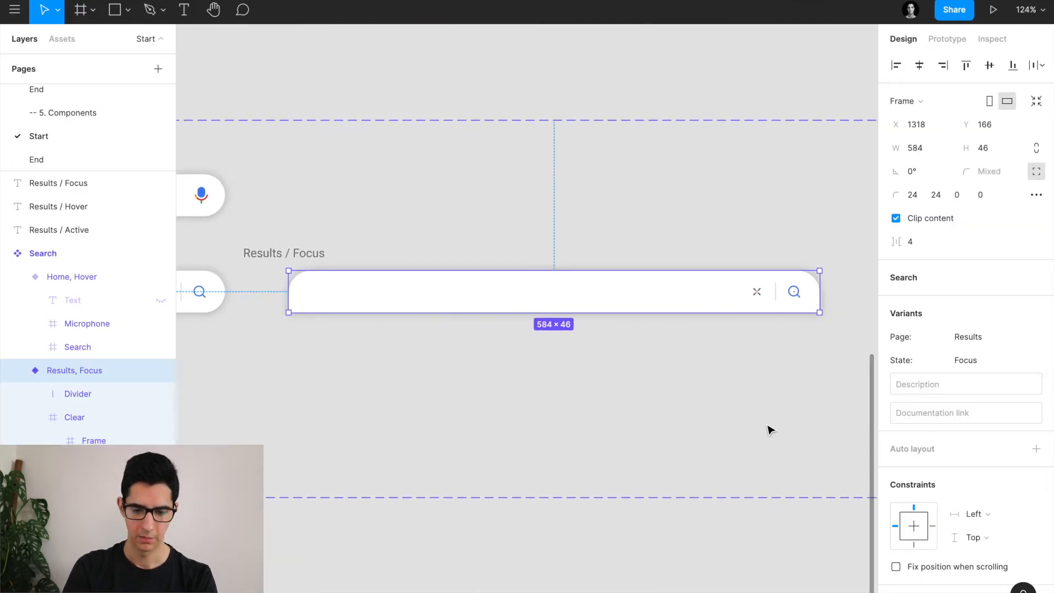
scroll(521, 347, left, 3)
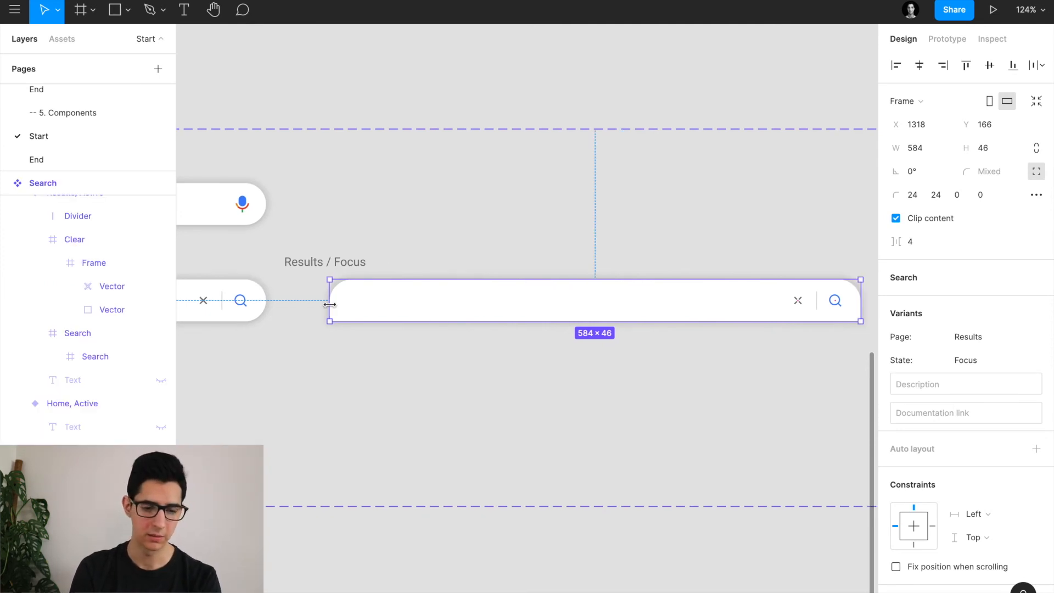
Switch to Safari and inspect the box model of the leading search icon in Google's search field
key(super+Tab)
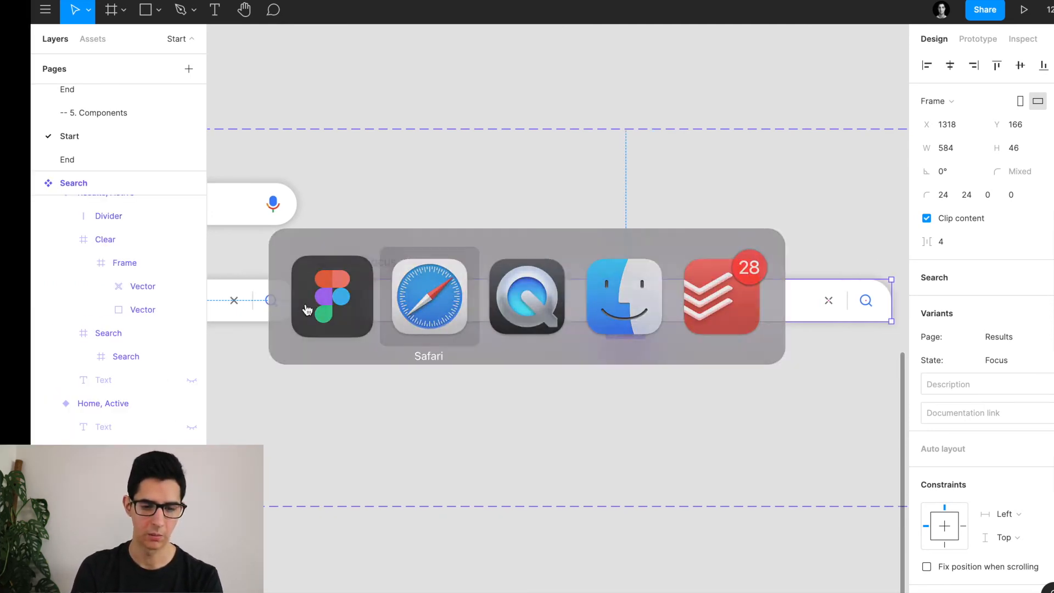
click(64, 375)
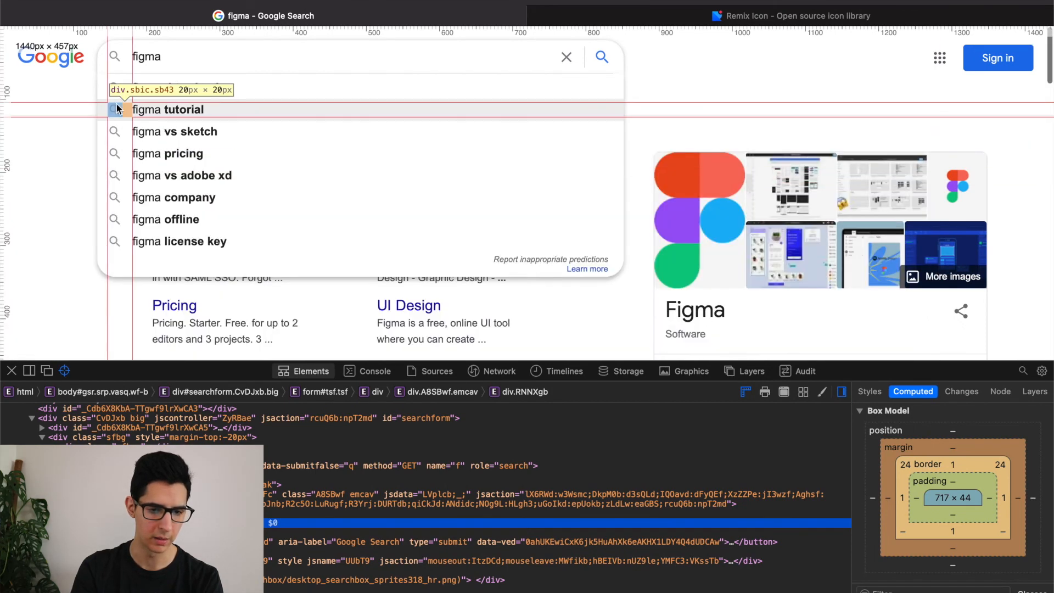
click(116, 67)
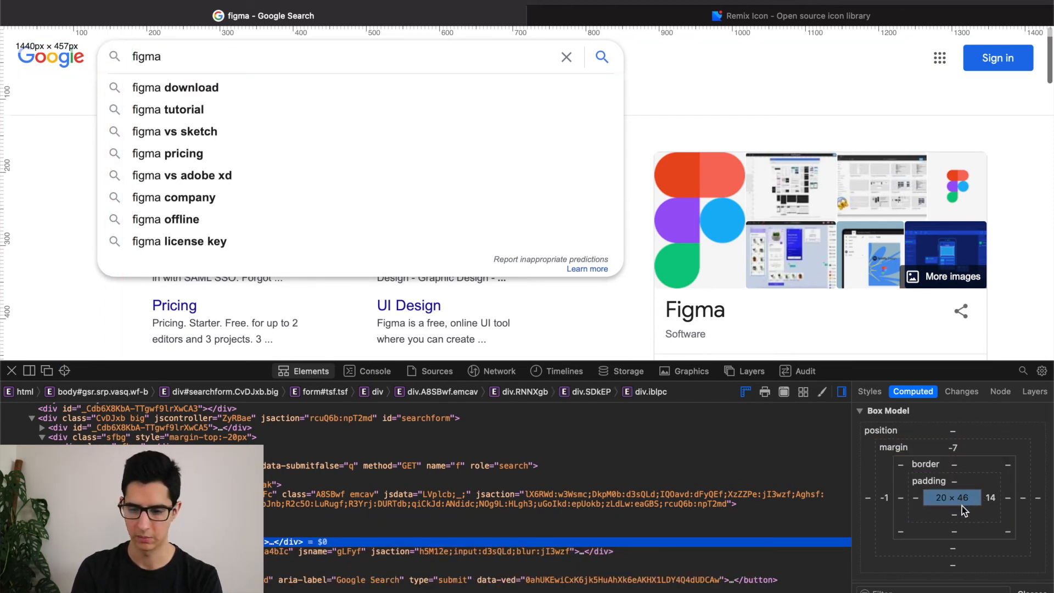
Switch to Figma and duplicate the Results / Focus search icon to the start of the bar at X 18
key(super+Tab)
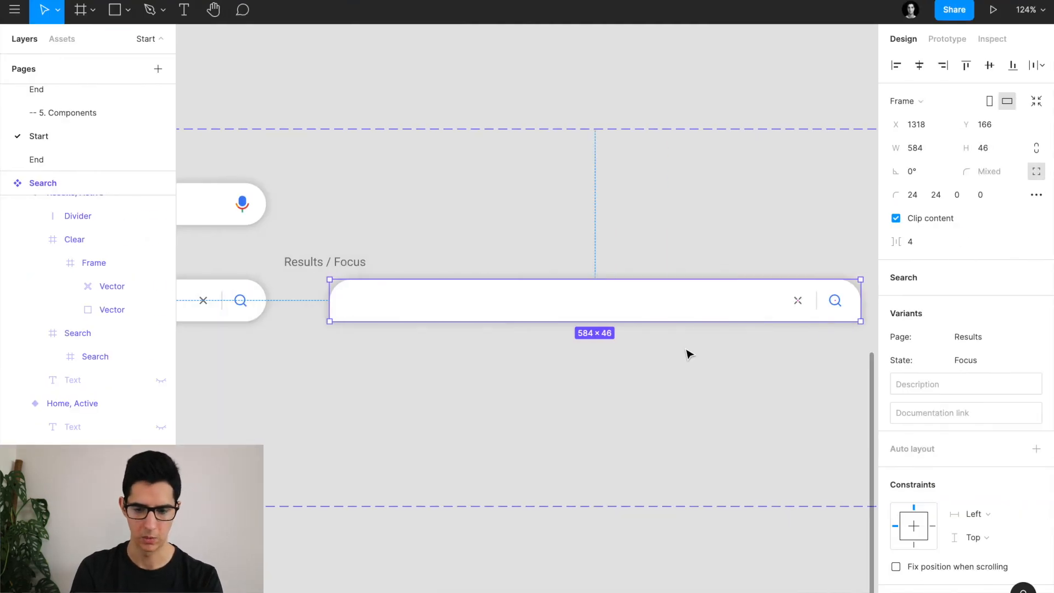
click(798, 302)
click(834, 303)
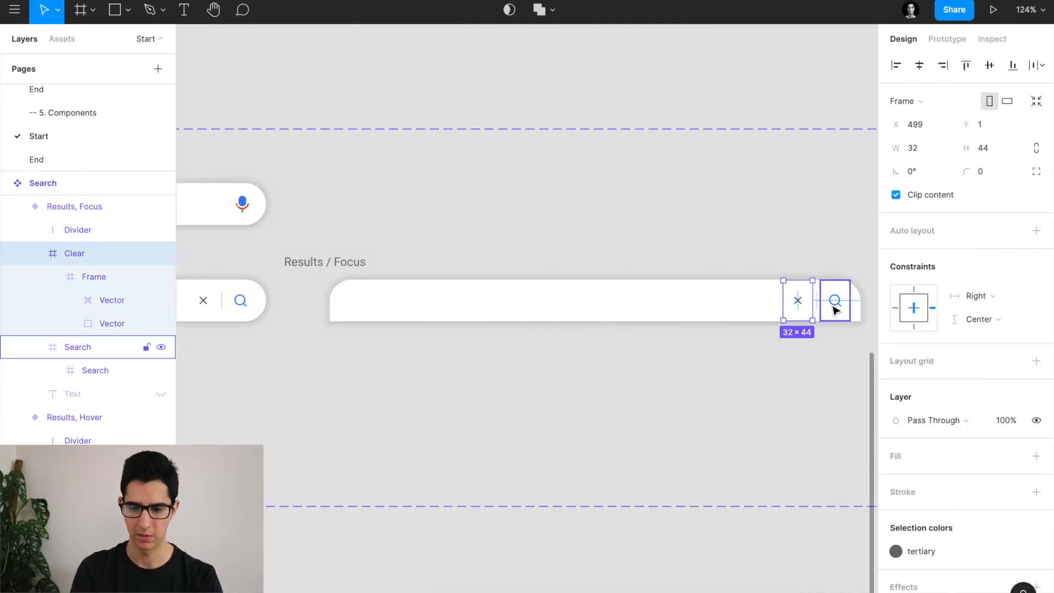
drag(636, 303, 366, 305)
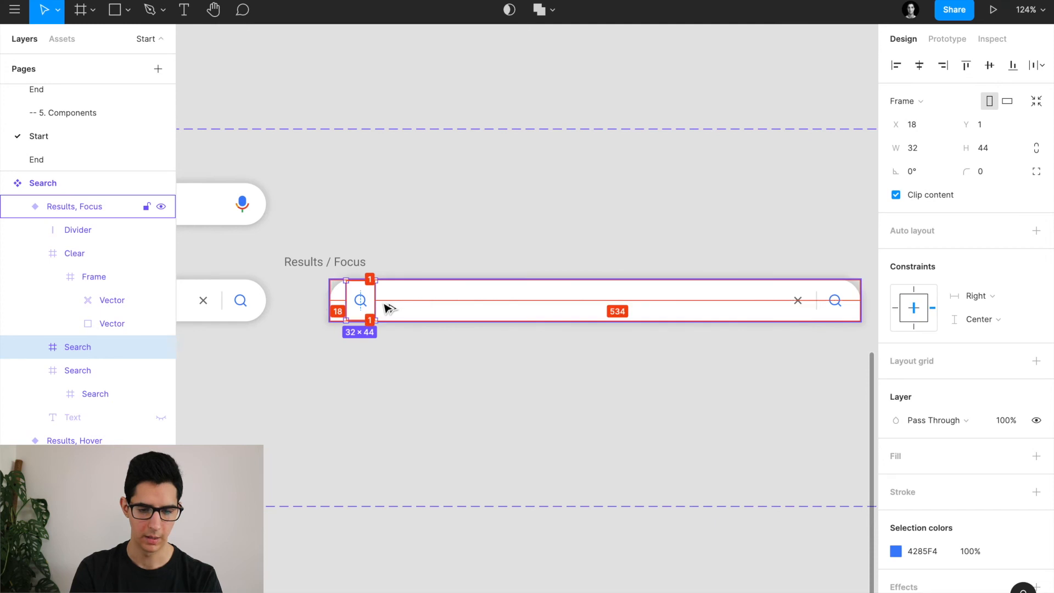
scroll(388, 306, up, 3)
scroll(384, 305, up, 1)
Switch to Safari and inspect the padding of the container around the leading search icon
key(super+Tab)
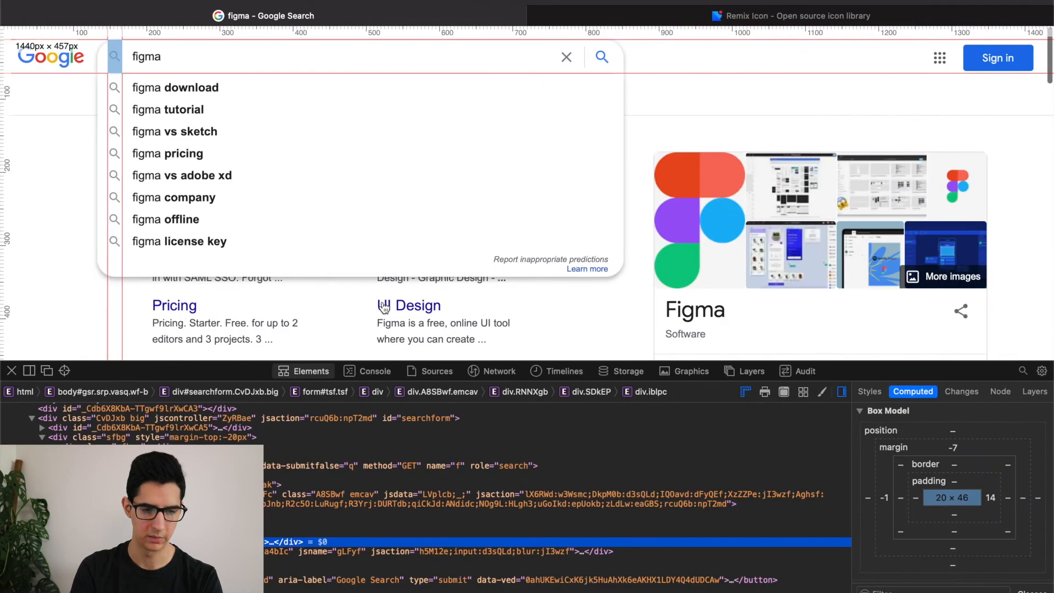
click(66, 370)
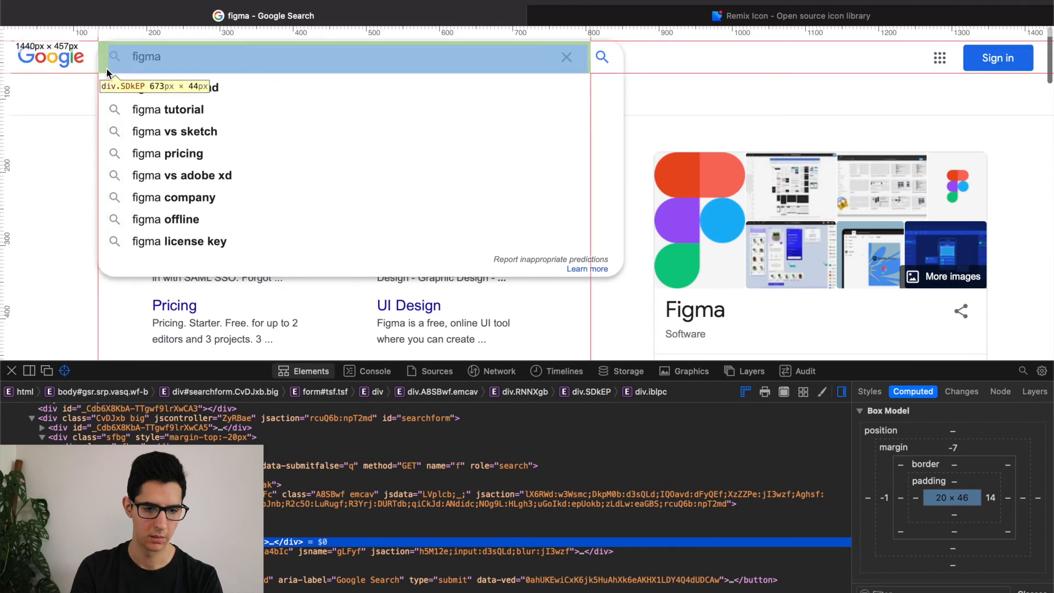
click(105, 68)
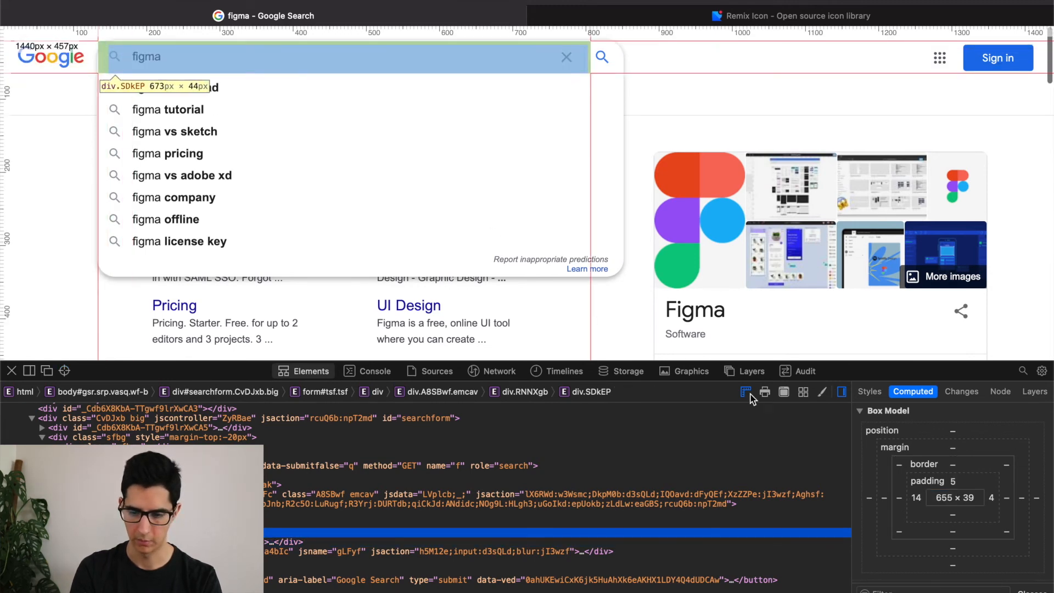
Back in Figma, nudge the copied search icon to X 12 and set its horizontal constraint to Left
key(super+Tab)
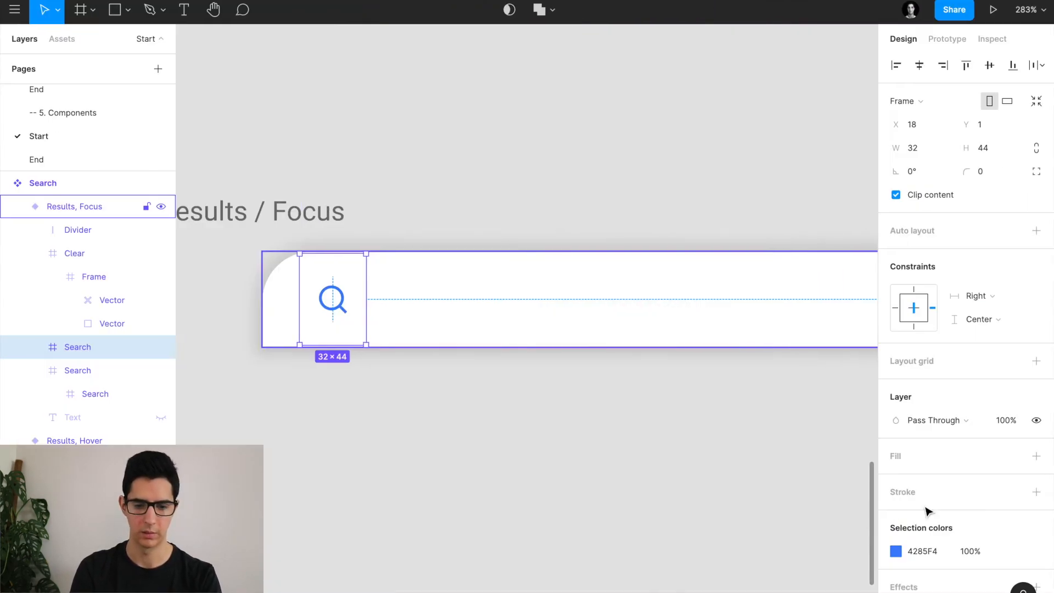
key(XF86MonBrightnessDown)
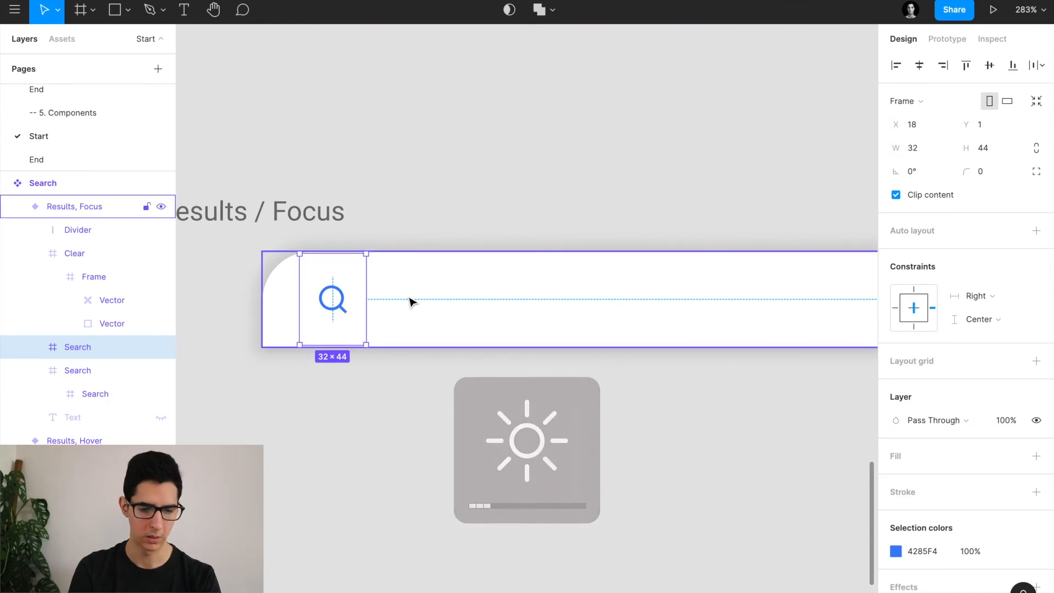
key(alt+Left)
key(alt+Left)
key(alt+Left)
key(alt+Left)
key(alt+Left)
key(alt+Left)
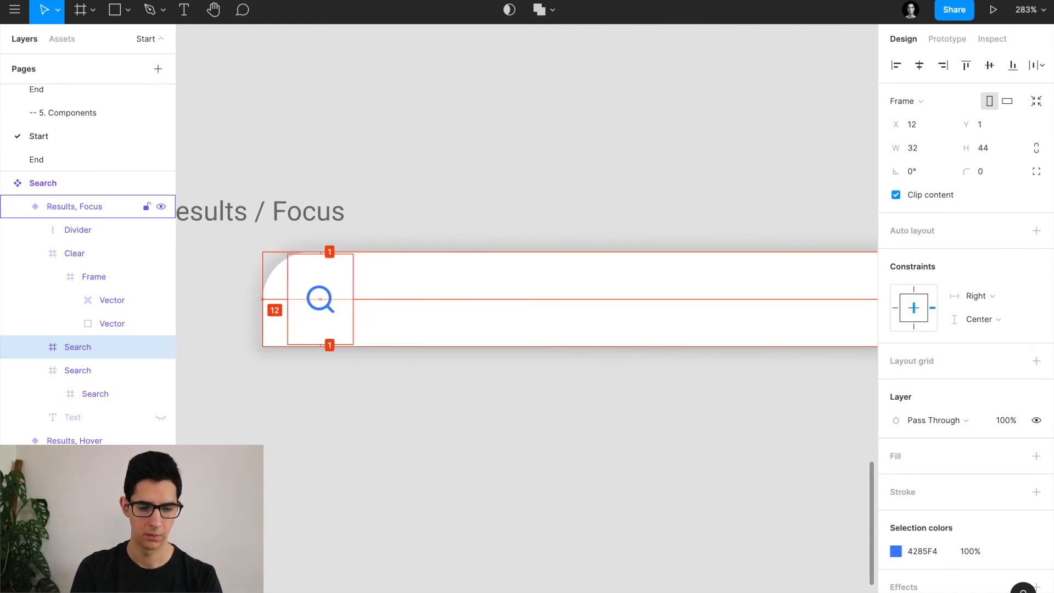
click(896, 309)
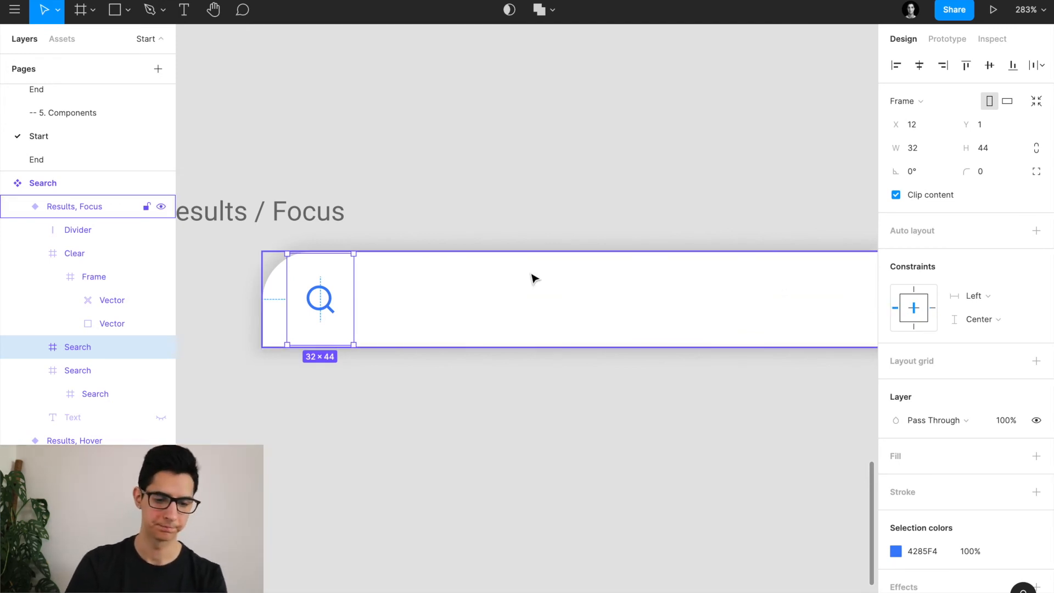
Apply the icon color style to the leading search icon of the Results / Focus variant
scroll(393, 295, down, 5)
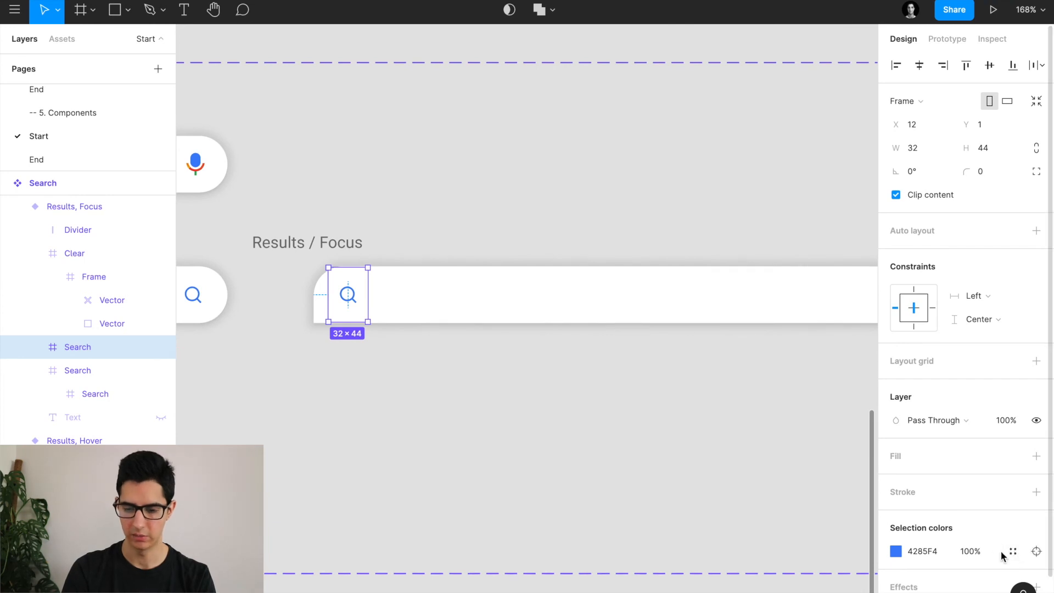
click(1017, 551)
scroll(795, 520, down, 1)
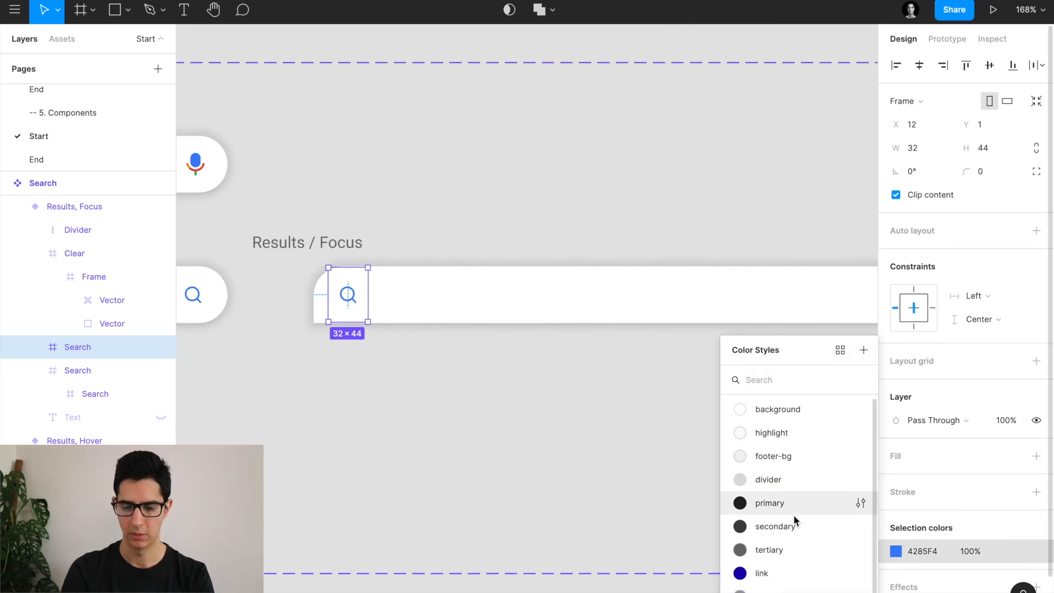
click(791, 591)
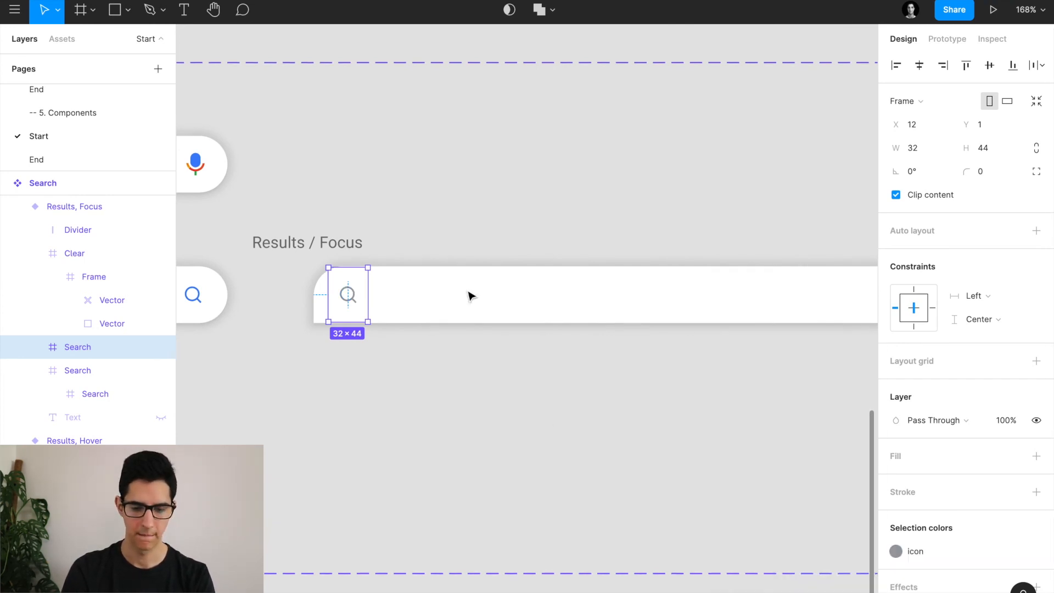
Apply the icon color style to the clear icon of the Results / Hover variant
scroll(470, 297, down, 2)
scroll(471, 297, left, 8)
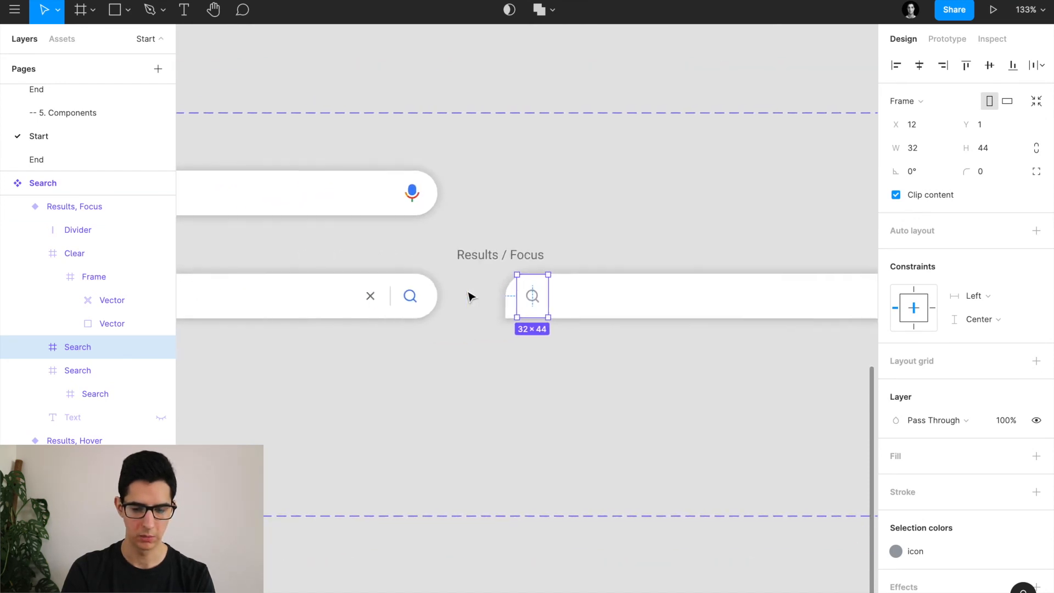
click(467, 303)
double_click(467, 302)
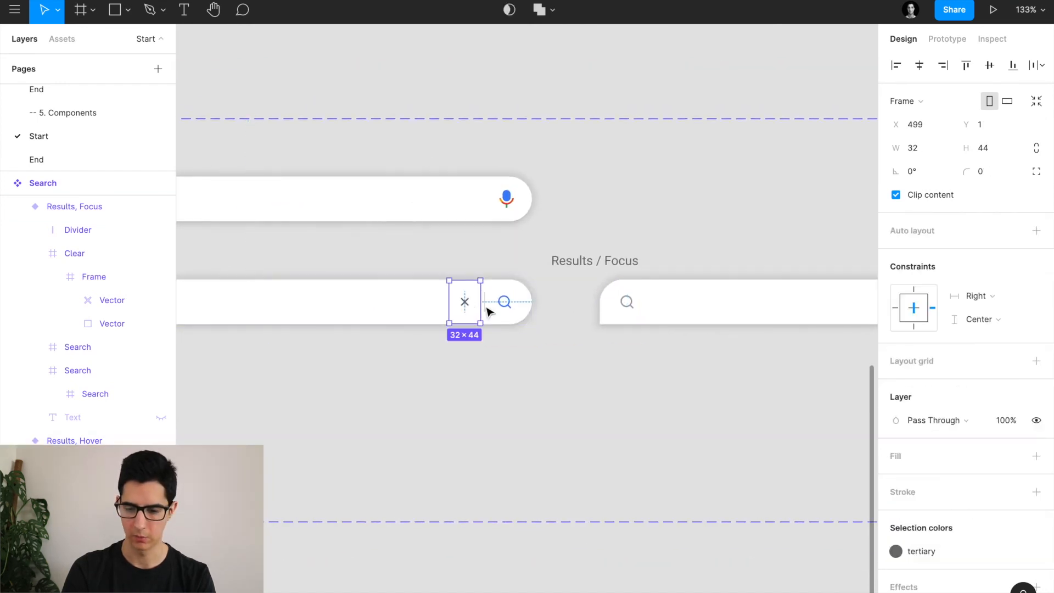
click(917, 552)
click(800, 591)
scroll(565, 416, down, 5)
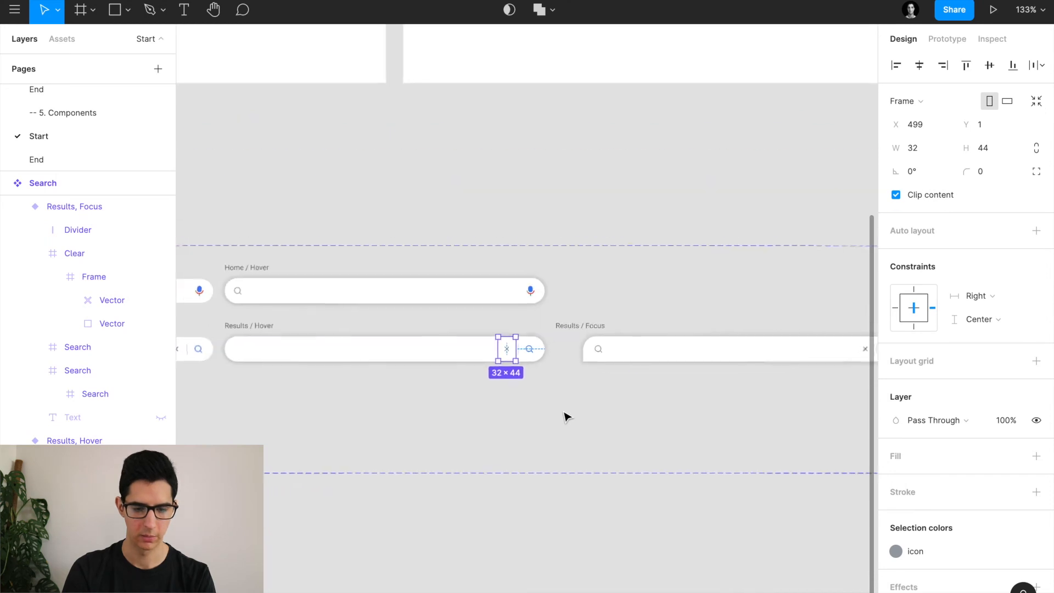
Select the leading search icon in the Results / Focus bar and check its spacing from the bar's edges
scroll(568, 417, left, 2)
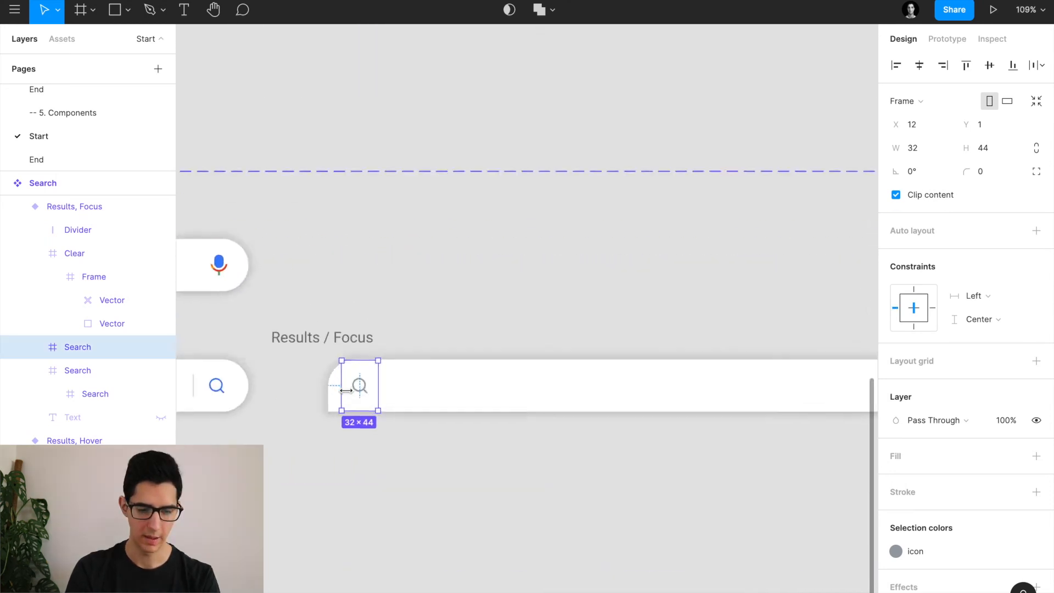
scroll(348, 387, up, 5)
key(alt)
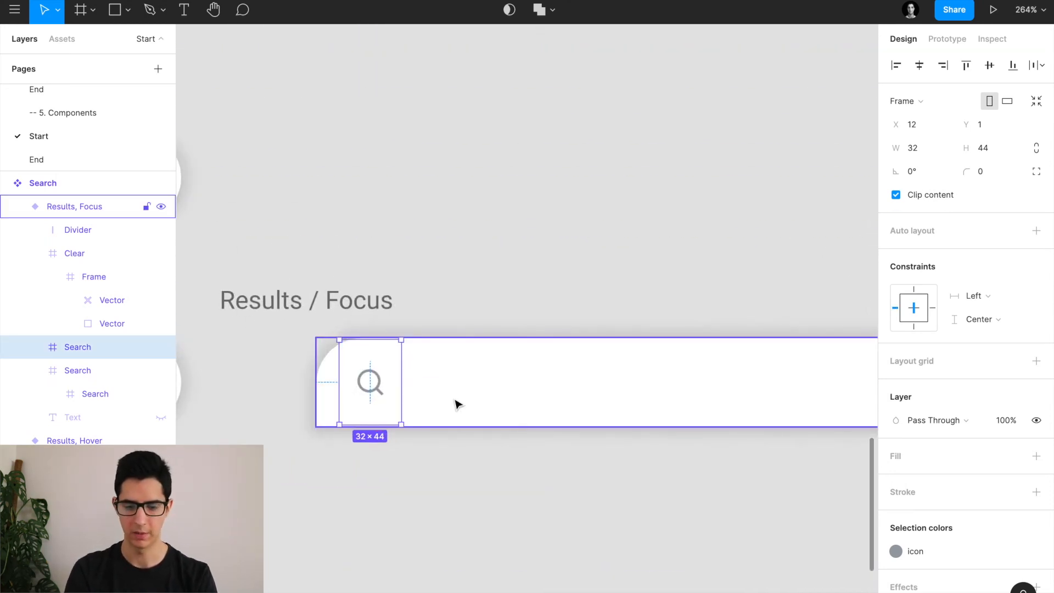
Unhide the Text layer of the Results / Focus variant and select it
click(483, 394)
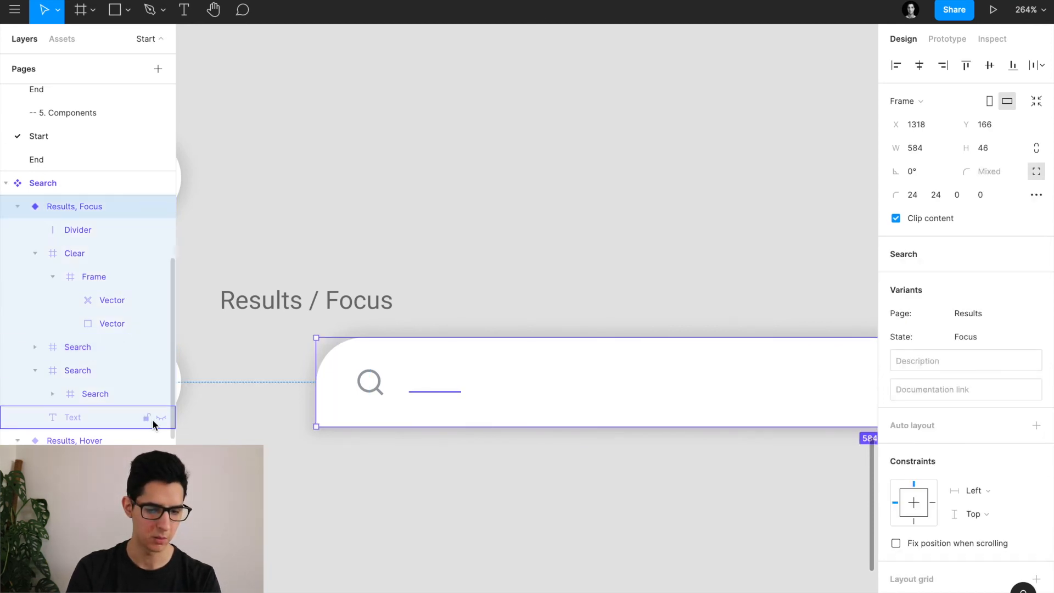
click(161, 419)
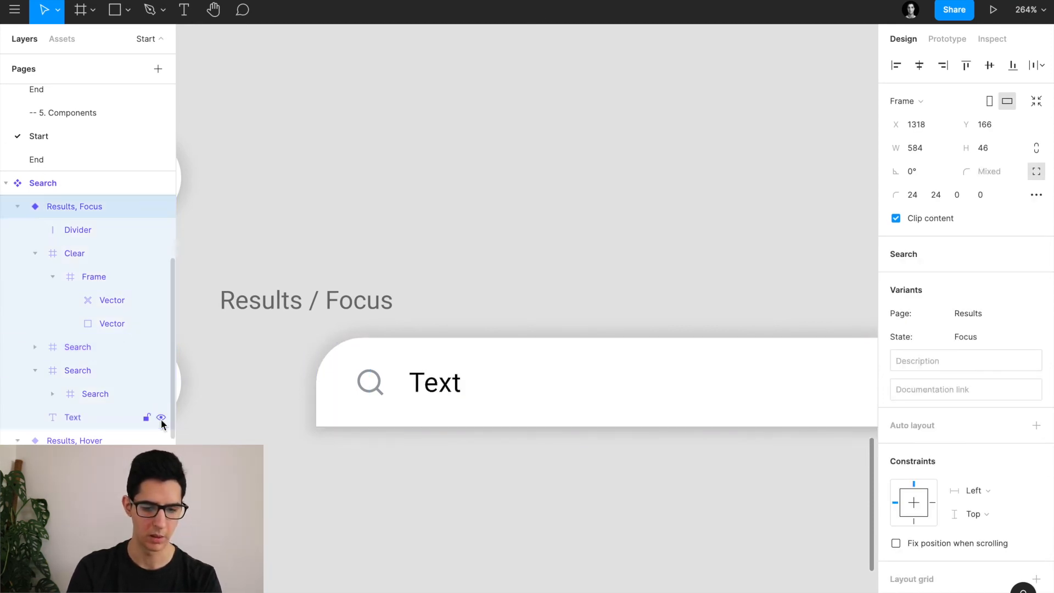
click(153, 420)
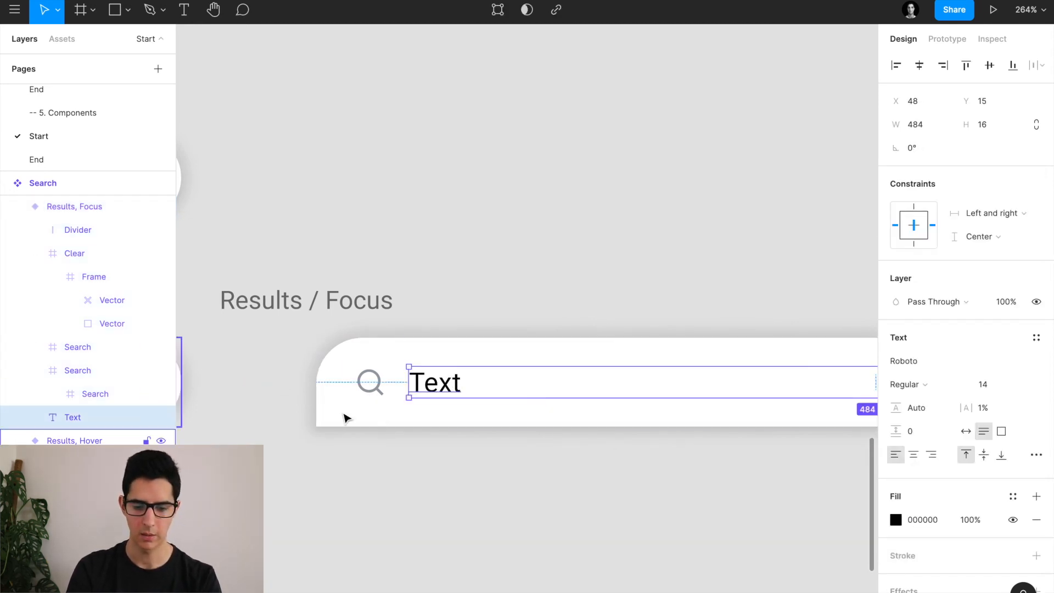
Resize the Results / Focus text box from its left edge so that it starts at X 56
scroll(352, 390, down, 3)
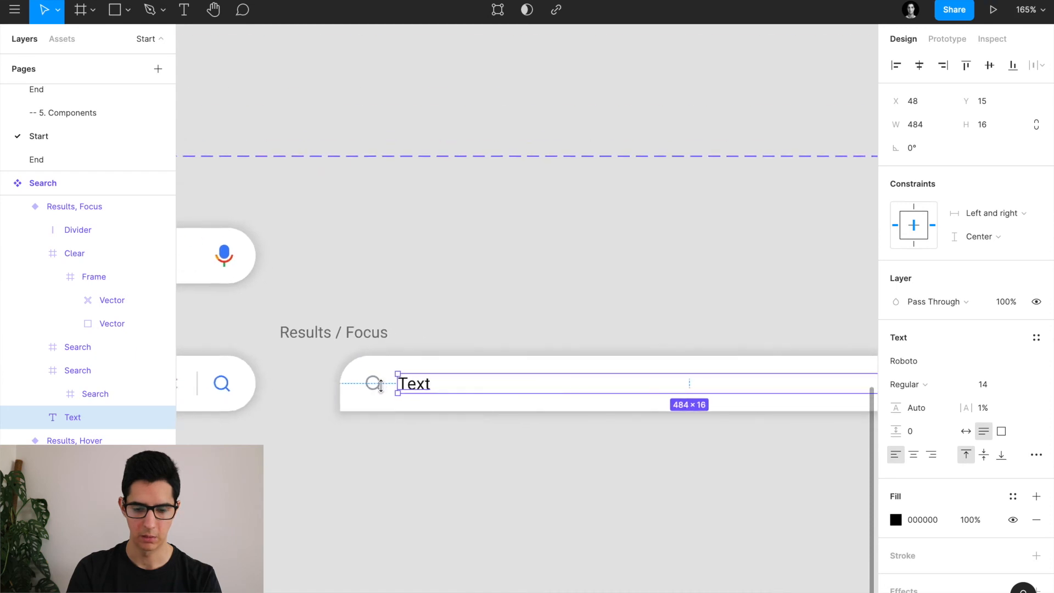
scroll(347, 386, up, 5)
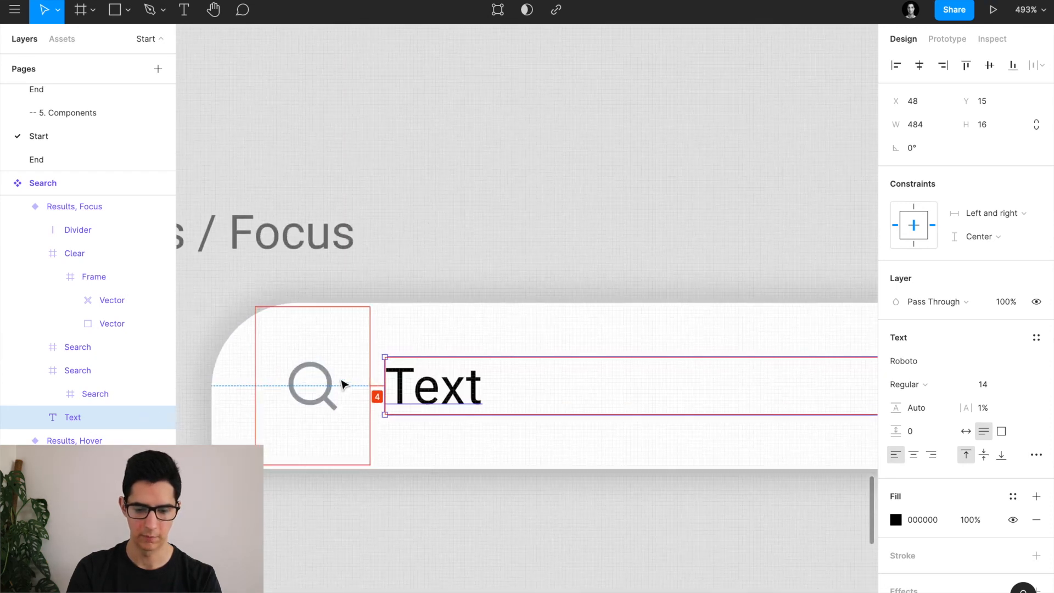
drag(384, 385, 417, 386)
key(alt)
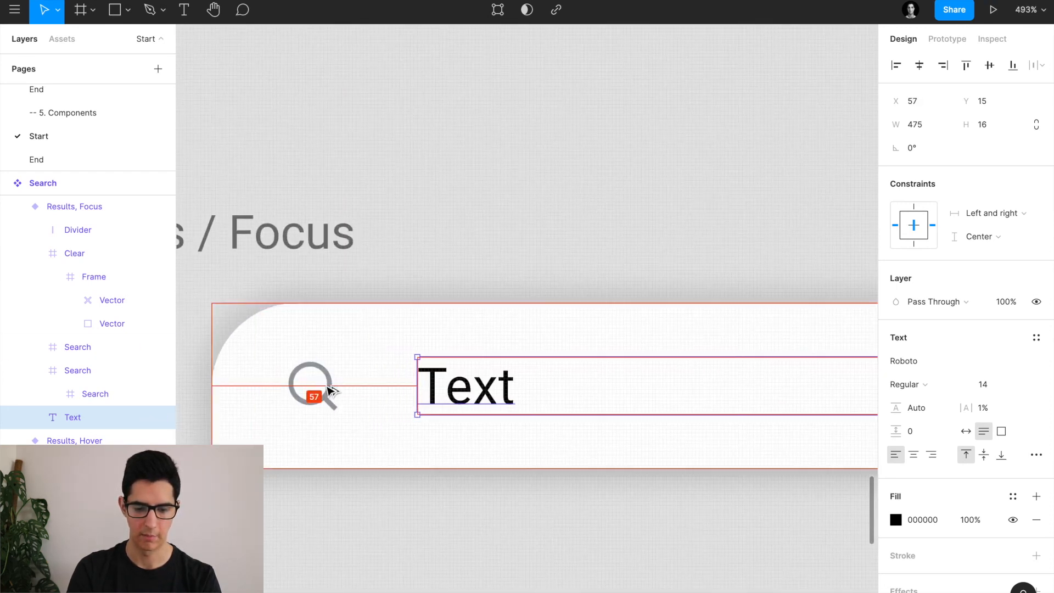
scroll(400, 393, up, 5)
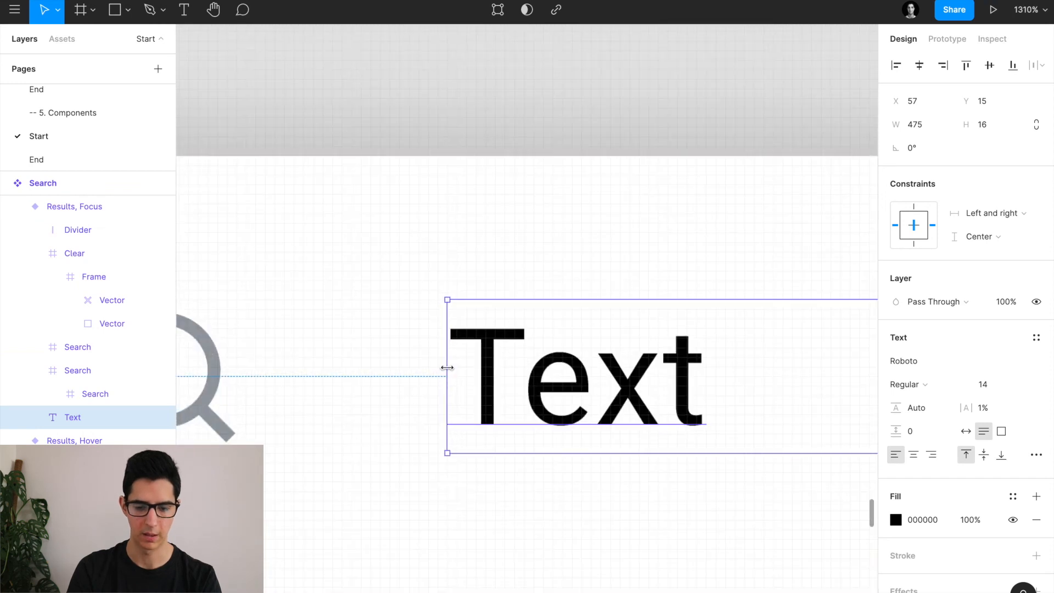
drag(444, 367, 440, 368)
scroll(441, 368, down, 5)
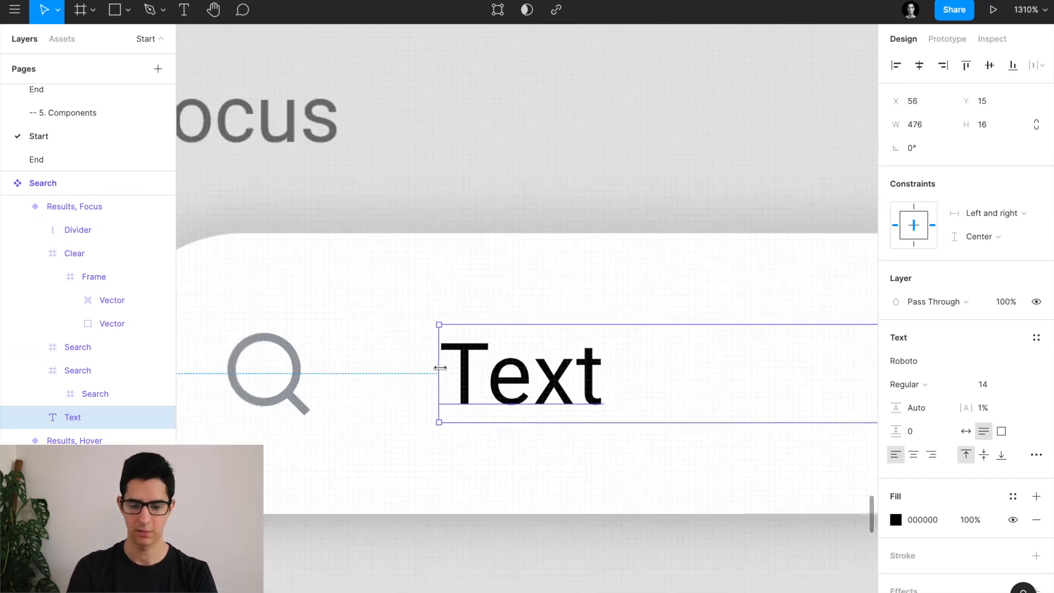
Shorten the Results / Focus text box from its right edge so that it ends just before the clear icon
scroll(440, 368, down, 5)
scroll(443, 372, right, 6)
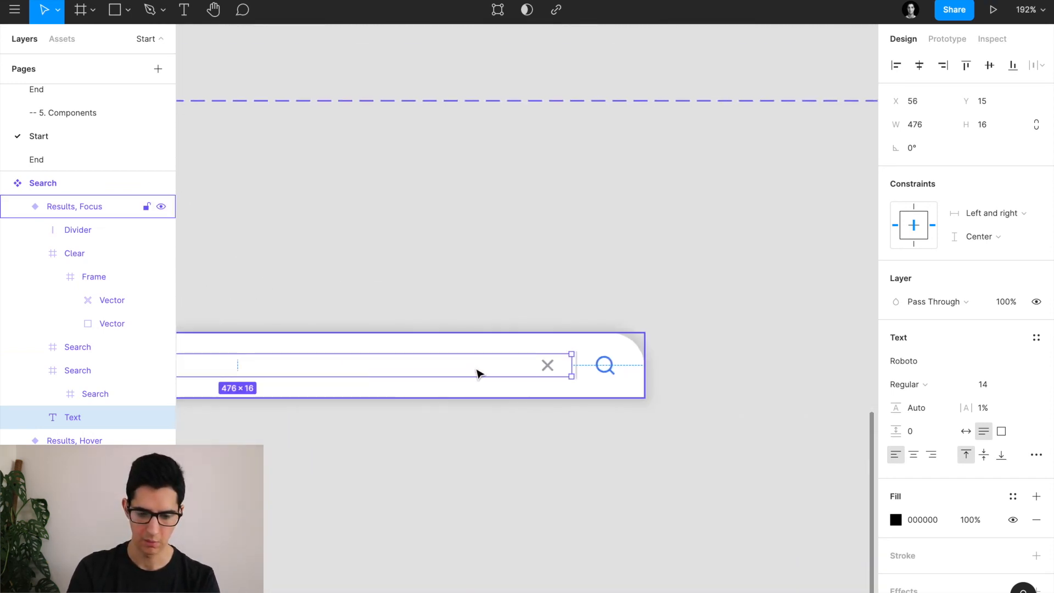
drag(578, 366, 521, 364)
scroll(523, 362, up, 4)
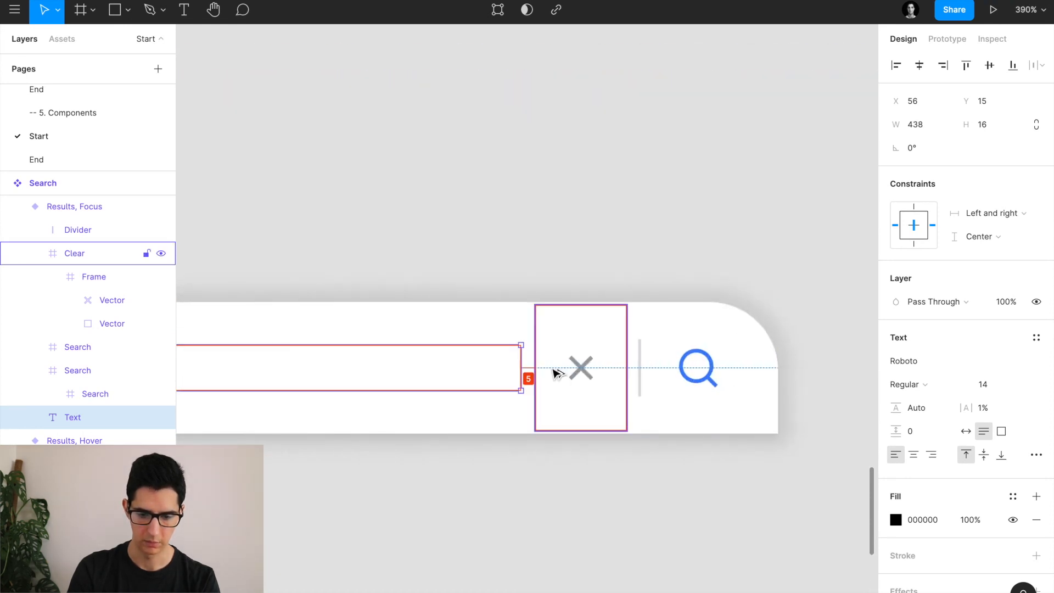
scroll(558, 373, up, 4)
drag(492, 368, 454, 367)
scroll(601, 369, down, 15)
key(Escape)
Set the width of the Results / Focus bar to 604
scroll(436, 342, left, 1)
scroll(478, 319, down, 3)
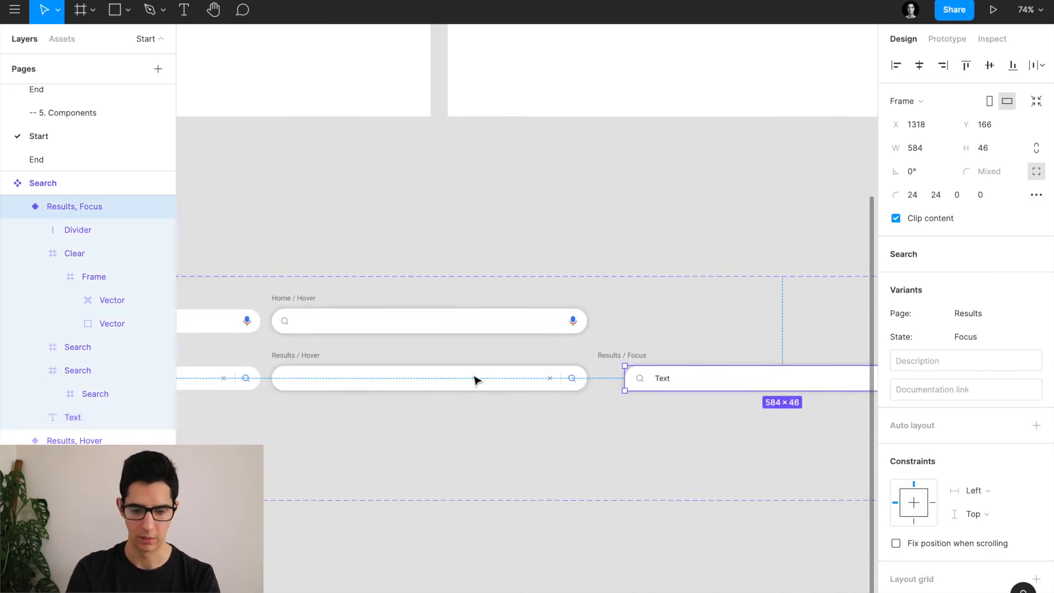
scroll(476, 379, left, 5)
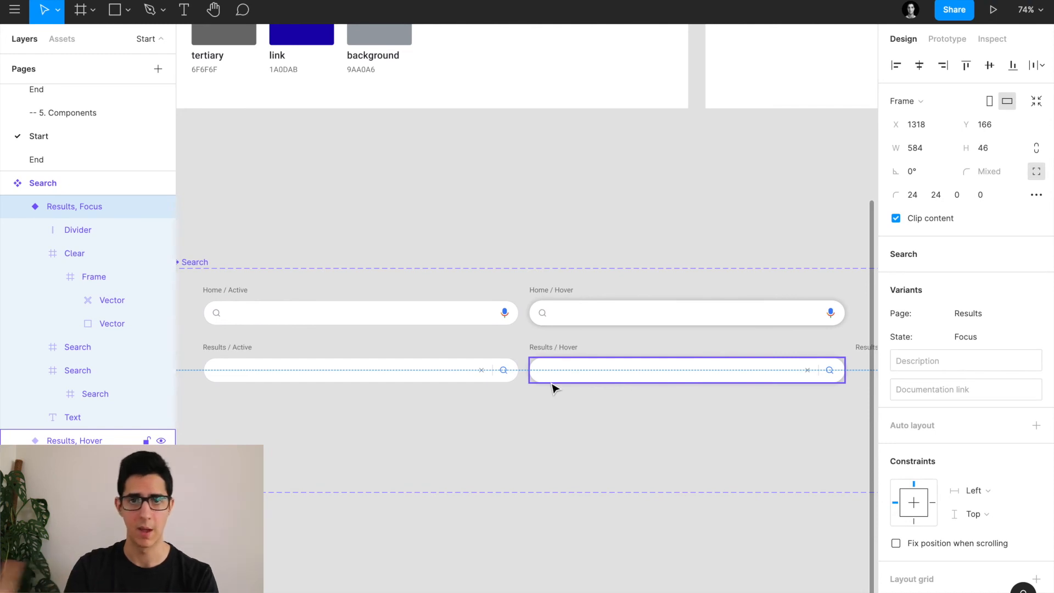
scroll(553, 388, right, 8)
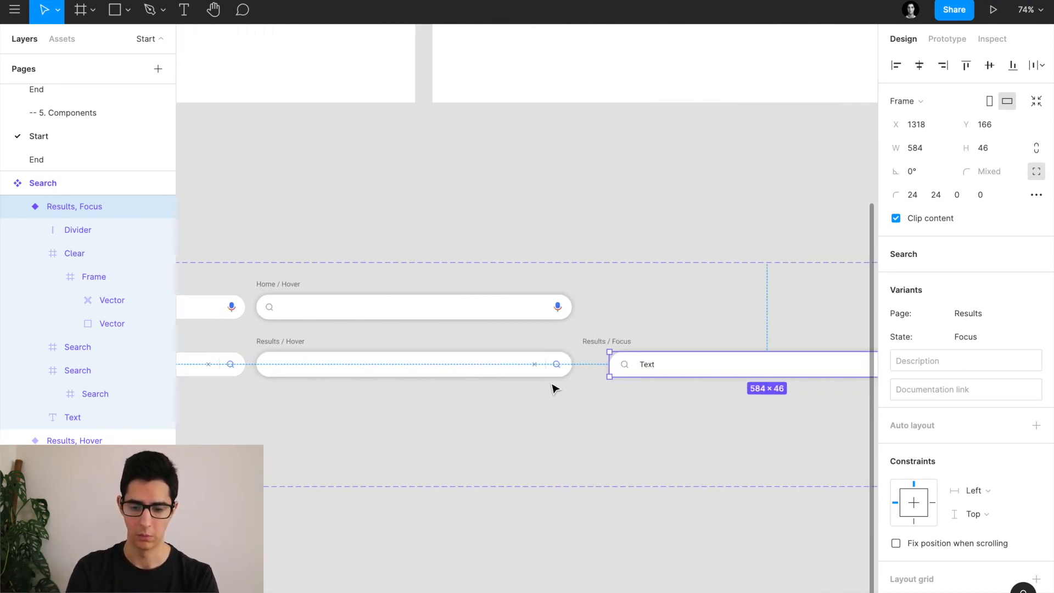
scroll(484, 380, up, 5)
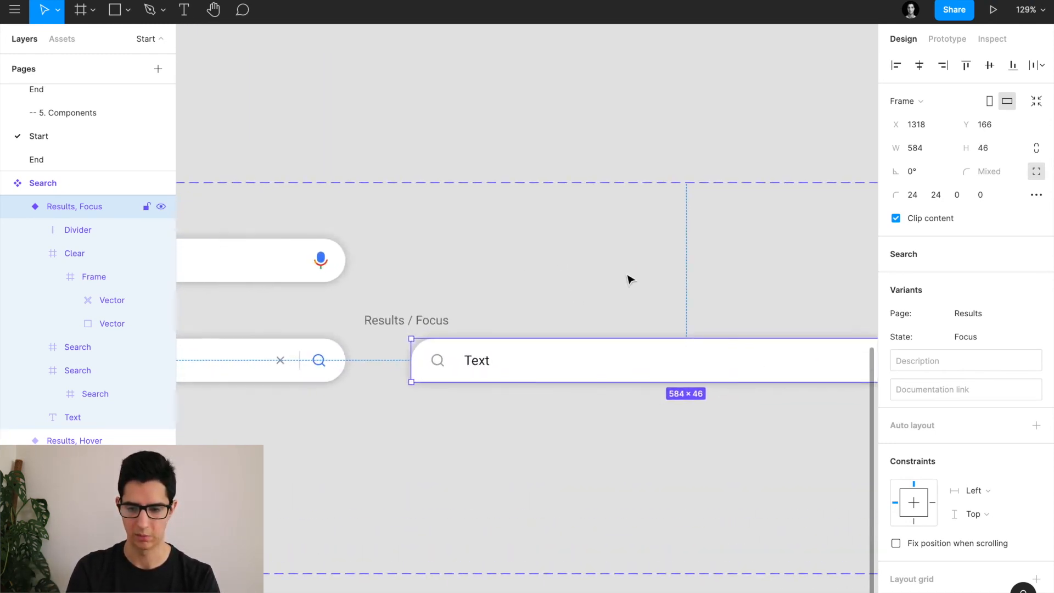
click(915, 149)
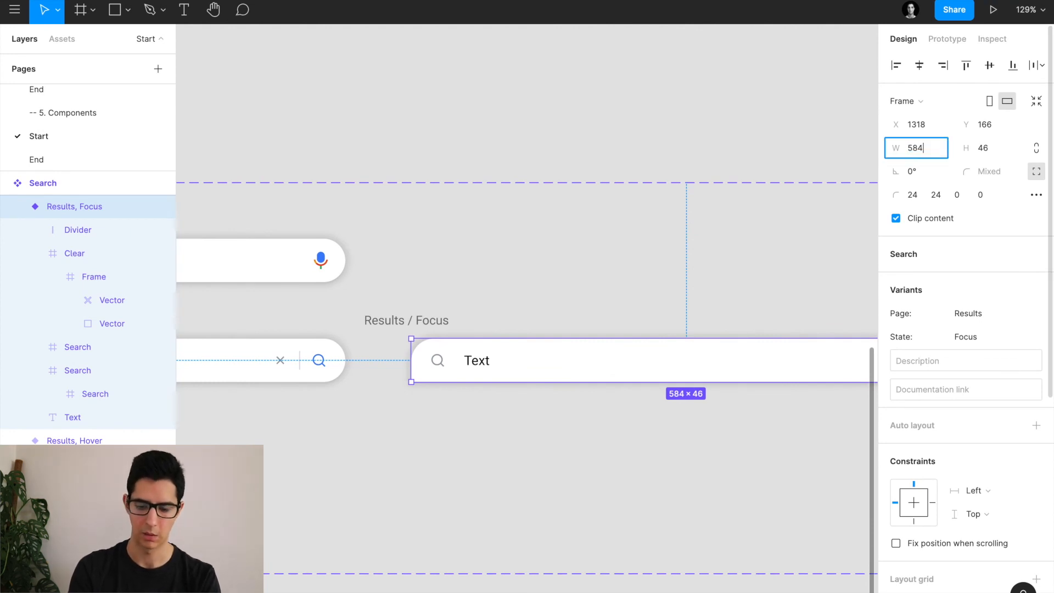
key(Return)
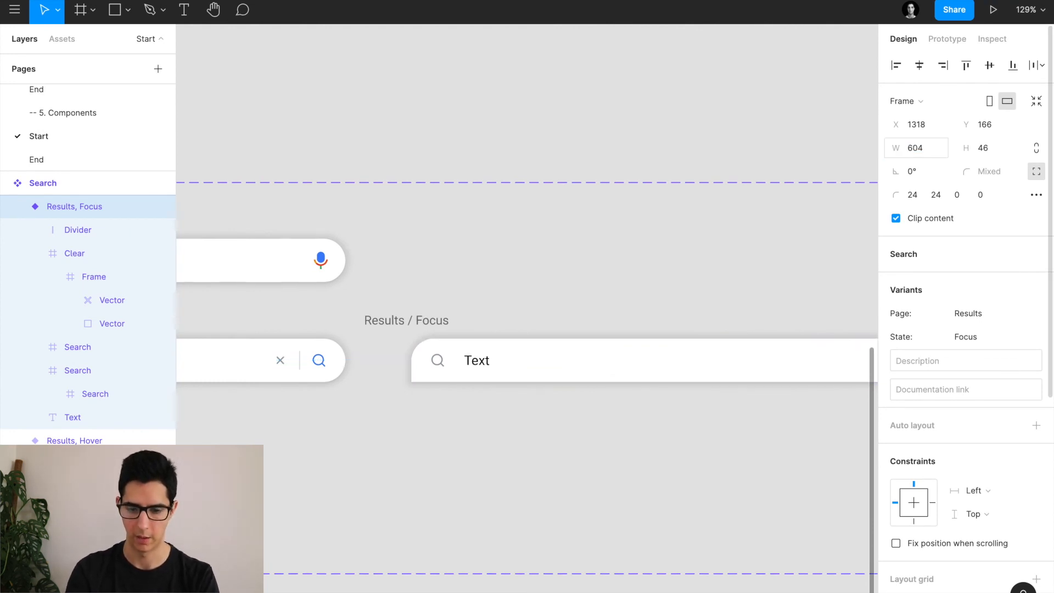
Nudge the Results / Focus bar left to X 1268, in line with the left edge of its label
scroll(560, 205, down, 5)
scroll(426, 296, up, 4)
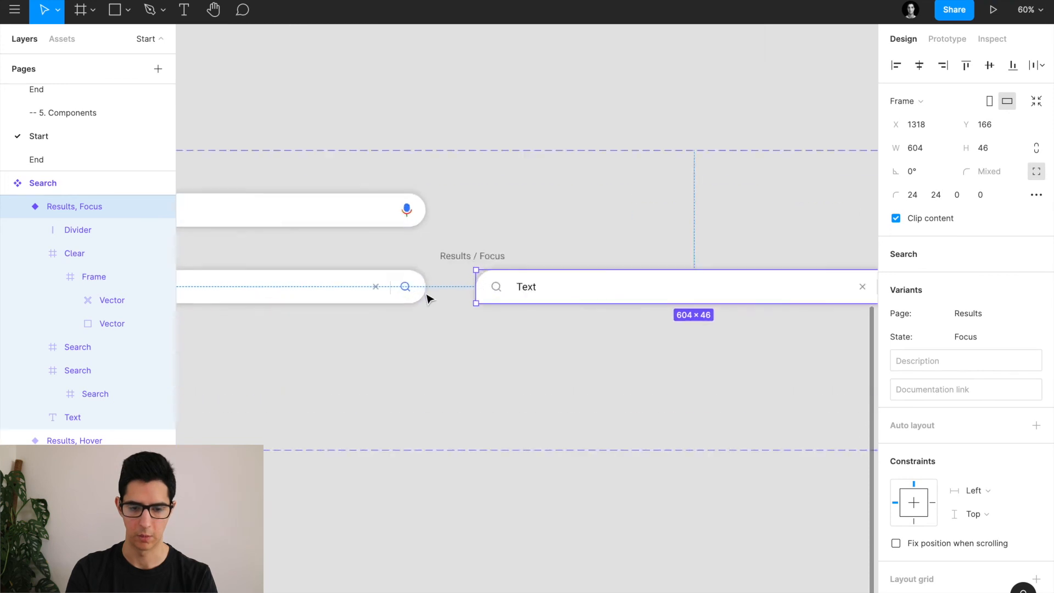
key(Left)
key(Left)
key(Left)
key(Left)
key(Left)
key(Left)
key(Left)
key(Left)
key(Left)
key(Left)
key(Left)
key(Left)
key(Left)
key(Left)
key(Left)
key(Left)
key(Left)
key(Left)
key(Left)
key(Left)
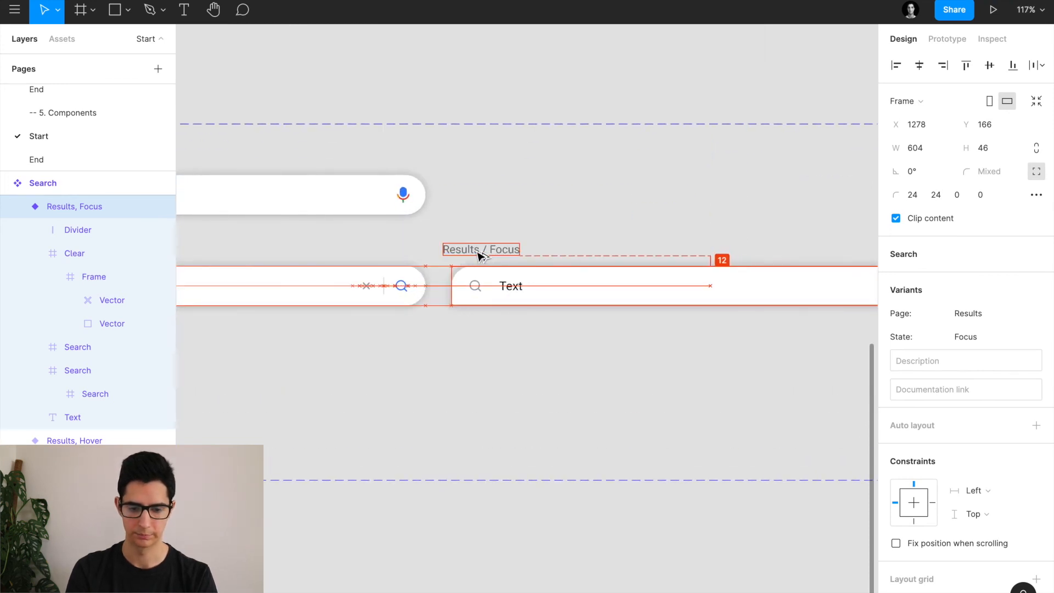
key(Left)
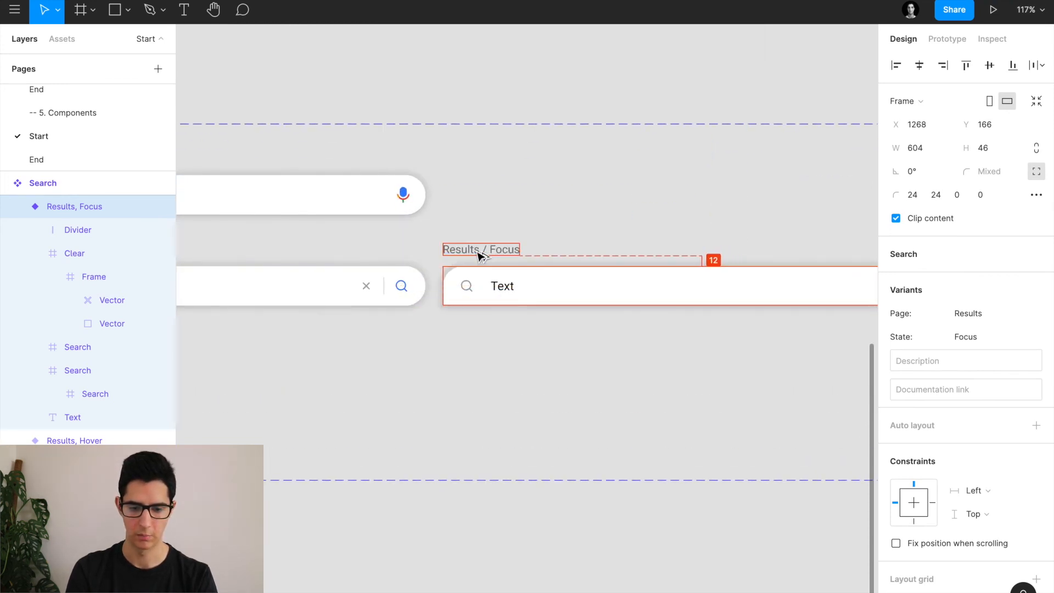
scroll(475, 255, up, 6)
scroll(476, 255, down, 6)
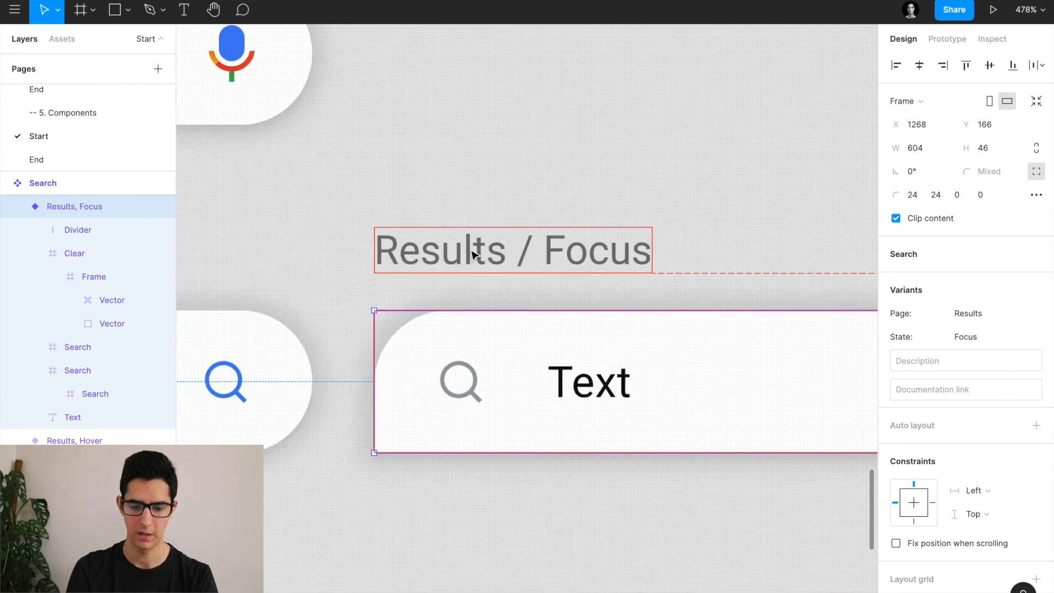
scroll(475, 256, right, 1)
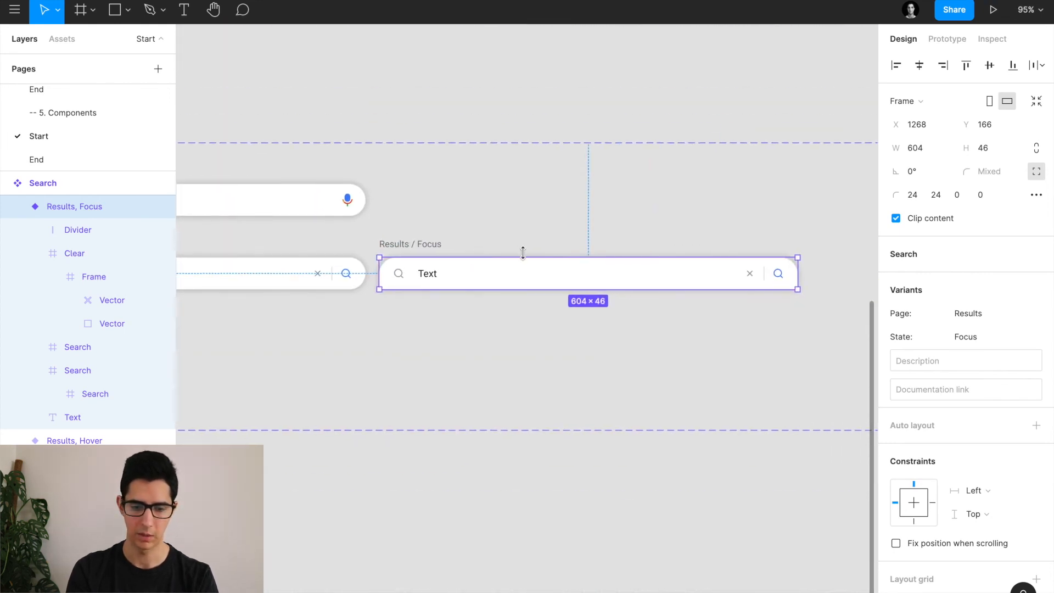
Move the Search component set together with its variant labels so that its left edge aligns with the Colors frame
scroll(522, 252, down, 10)
scroll(523, 253, left, 2)
click(251, 220)
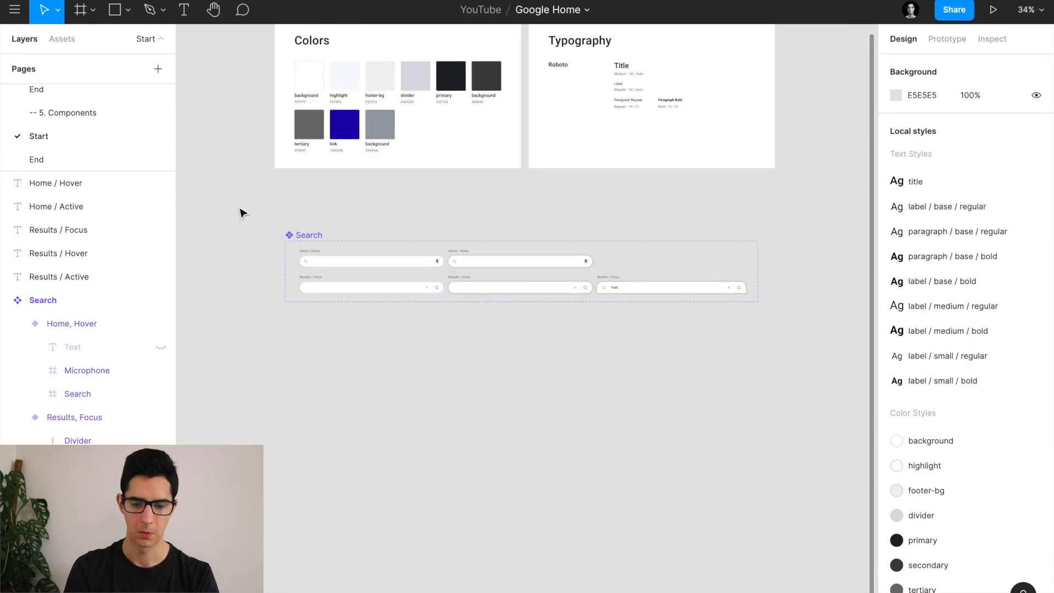
drag(229, 203, 846, 357)
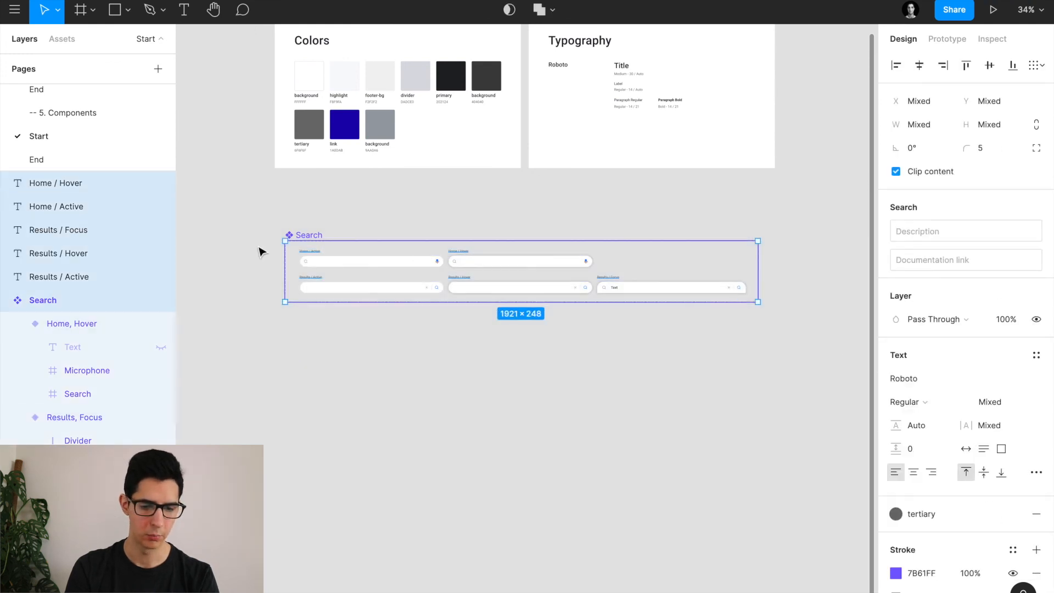
drag(315, 236, 305, 250)
click(307, 233)
Duplicate the Colors heading above the component set at X -1016, Y 540 and change its text to "Search"
scroll(307, 233, up, 1)
scroll(307, 236, up, 2)
scroll(307, 237, left, 2)
drag(369, 112, 351, 304)
scroll(346, 298, up, 5)
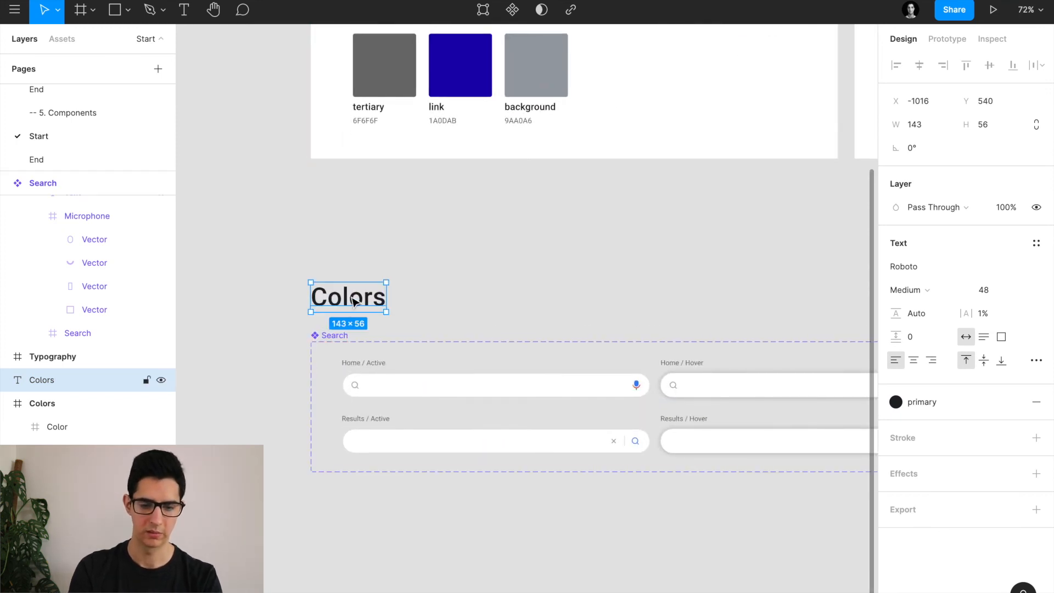
key(Return)
text(Search)
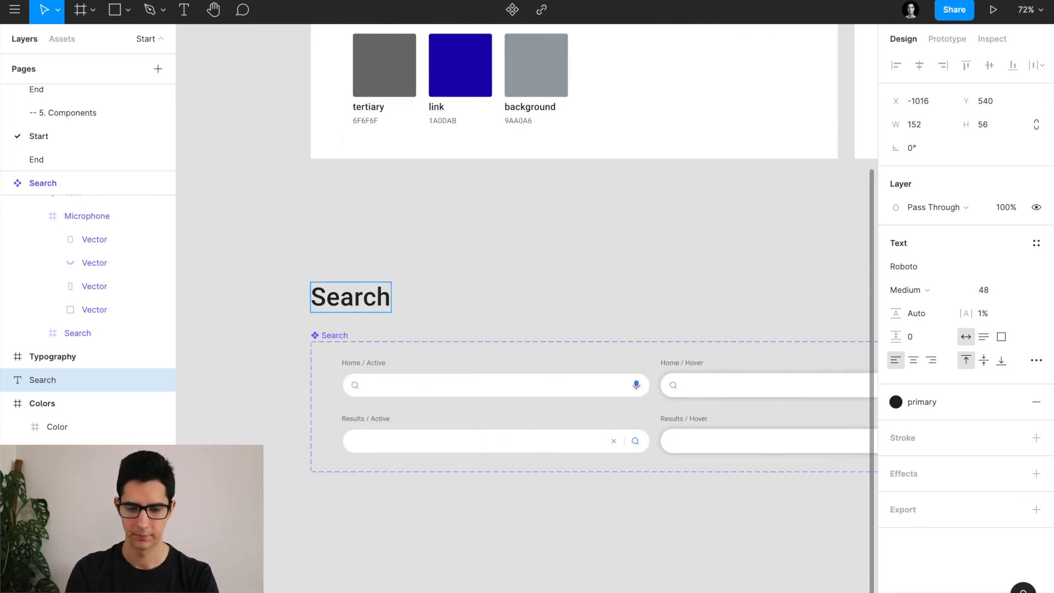
scroll(350, 294, down, 5)
click(427, 292)
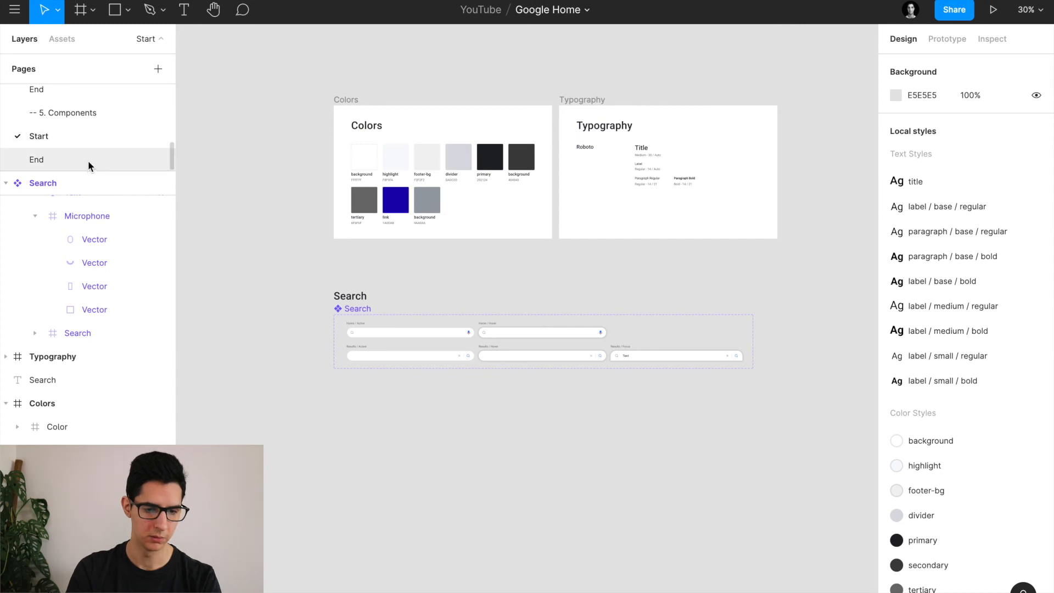
Copy the 1440 × 900 Google frame from the End page of the 3. Color Styles section
drag(85, 172, 80, 230)
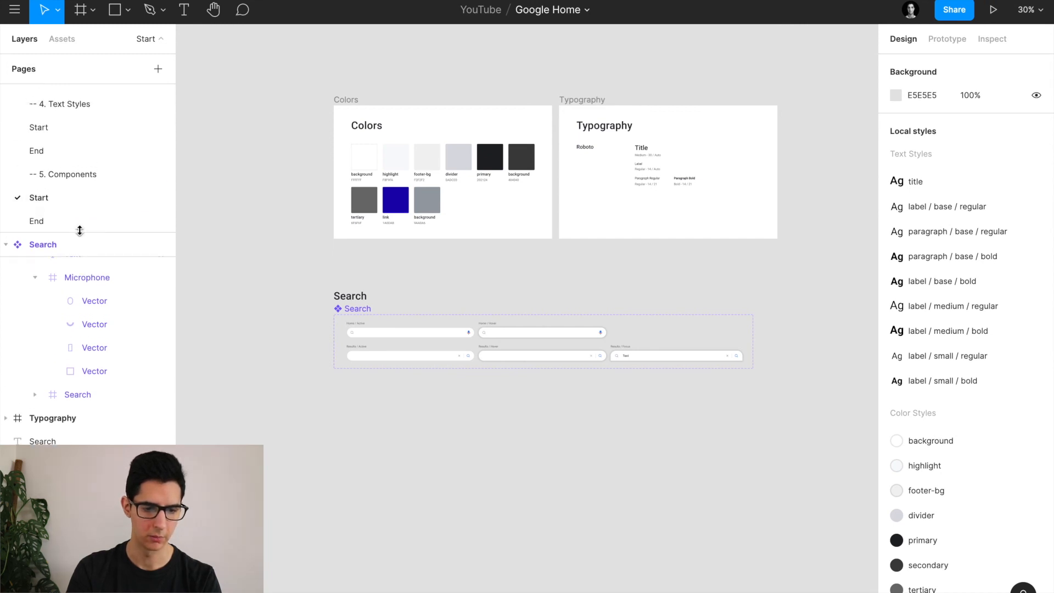
scroll(85, 180, up, 3)
scroll(83, 181, up, 1)
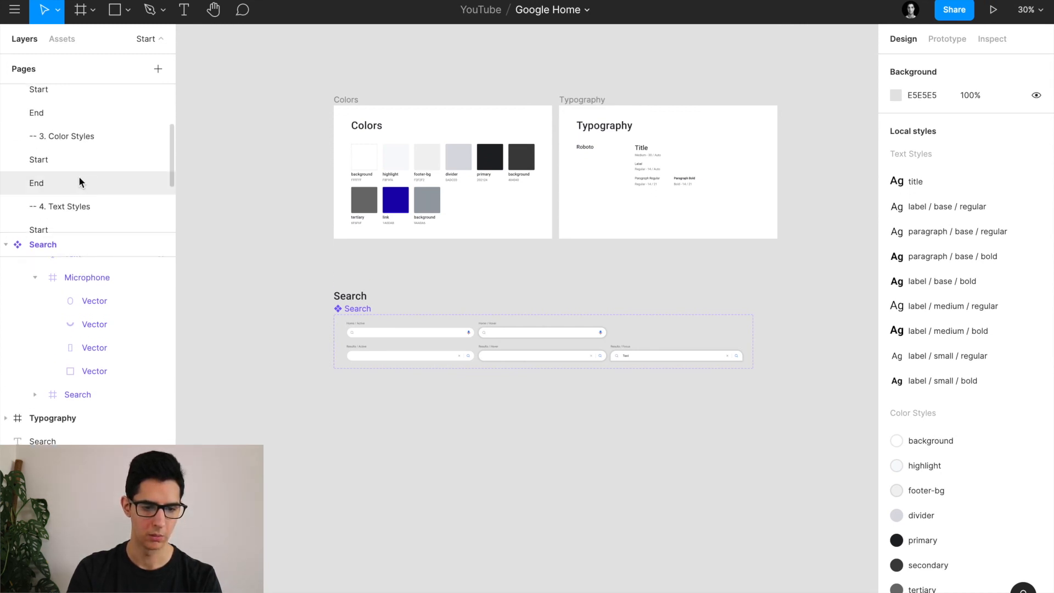
click(74, 176)
scroll(396, 180, down, 5)
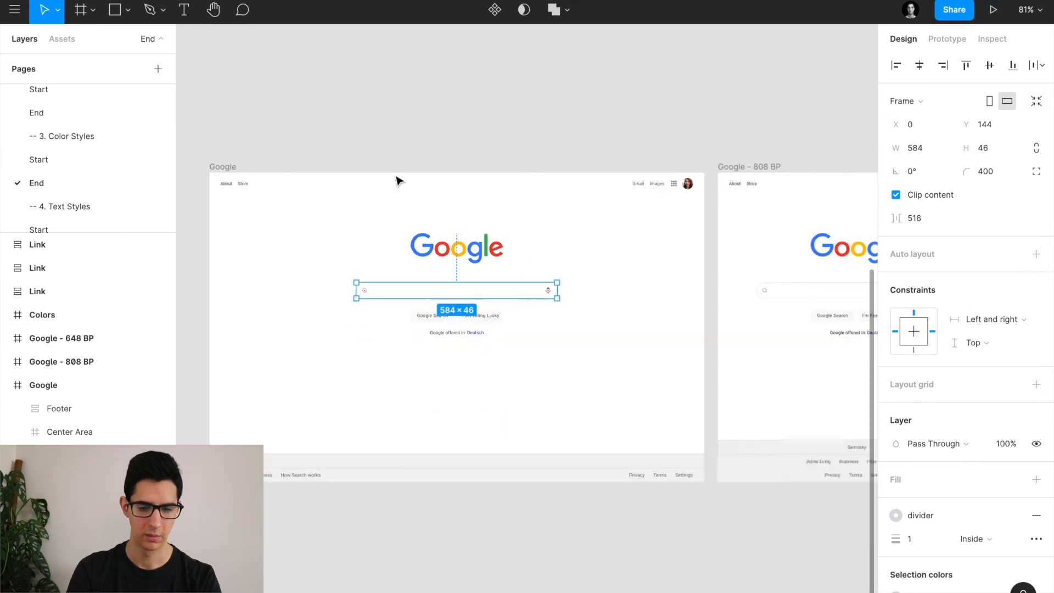
click(420, 129)
click(295, 147)
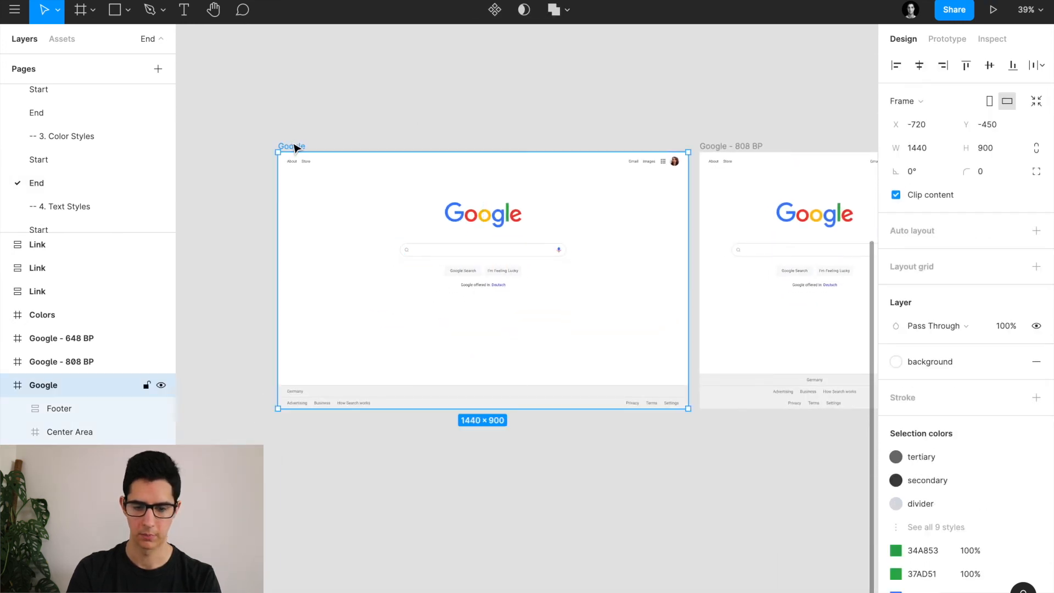
Paste the Google frame on the Start page of 5. Components and place it below the Search set at X -1016, Y 1095
scroll(98, 154, down, 4)
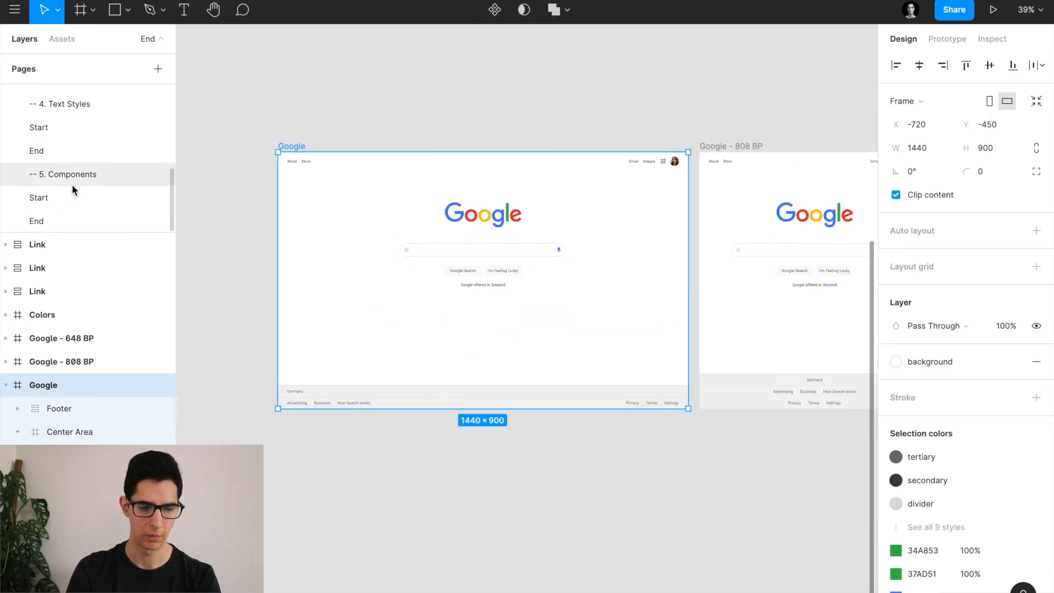
click(72, 197)
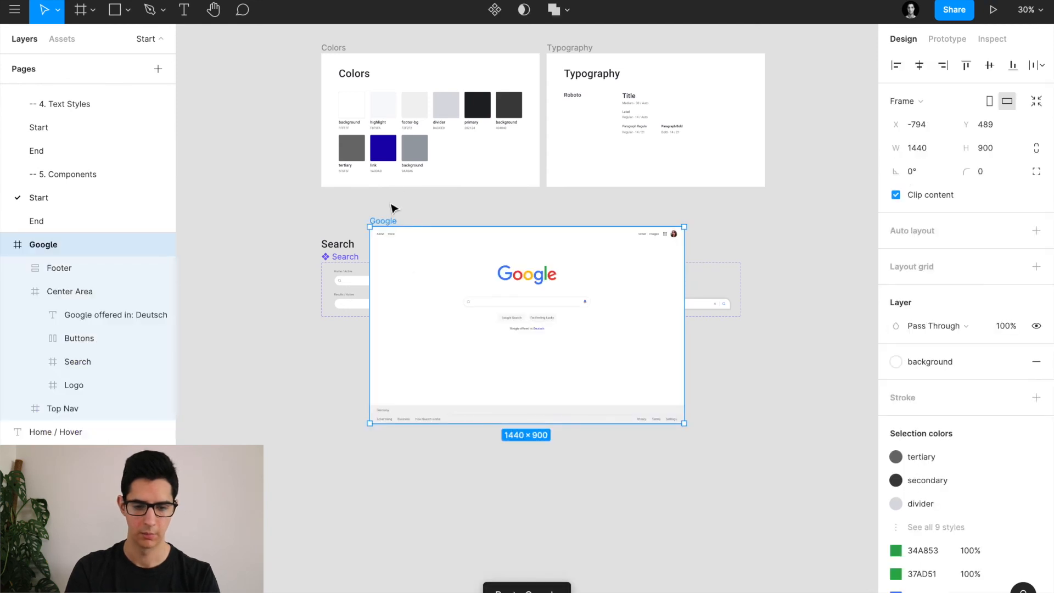
drag(384, 221, 338, 353)
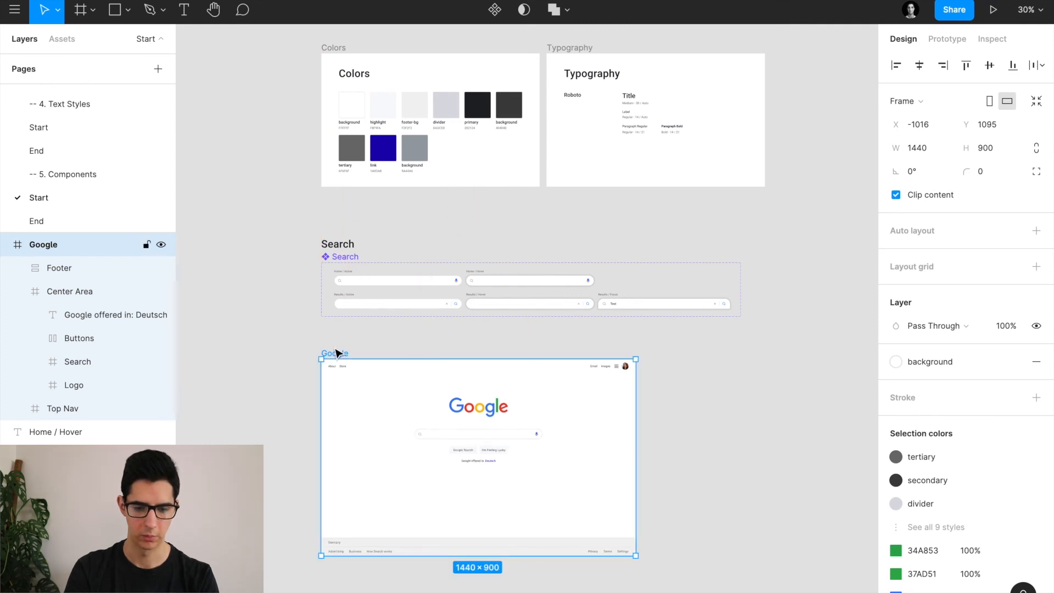
Nudge the Search heading, variant labels and component set down slightly to adjust their distance from the Colors and Typography frames
click(341, 244)
drag(283, 217, 838, 348)
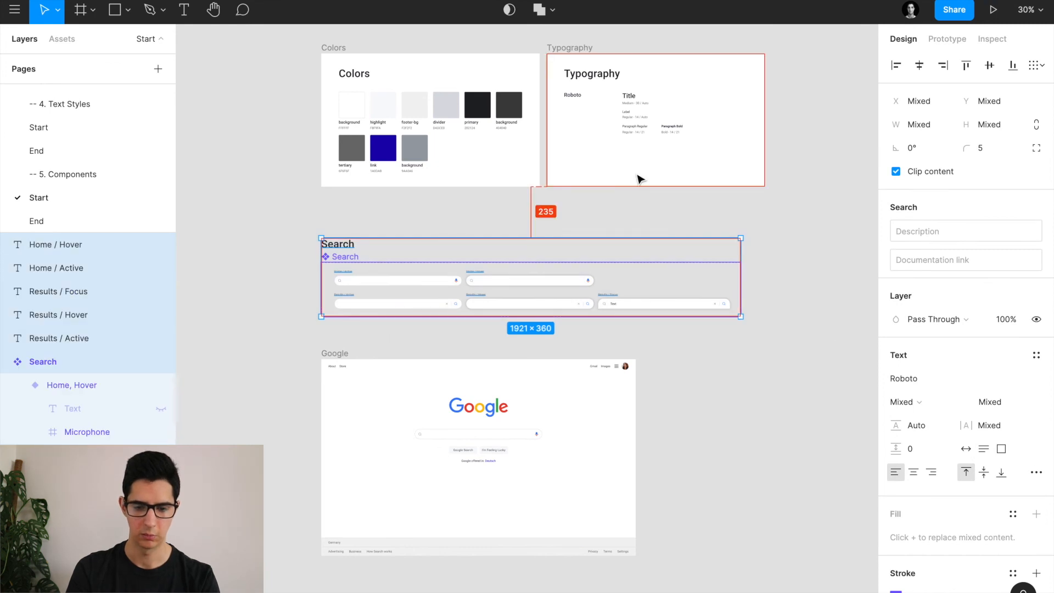
key(alt+Down)
key(alt+Down)
key(alt+Down)
key(alt+Down)
key(alt+Down)
key(alt+Down)
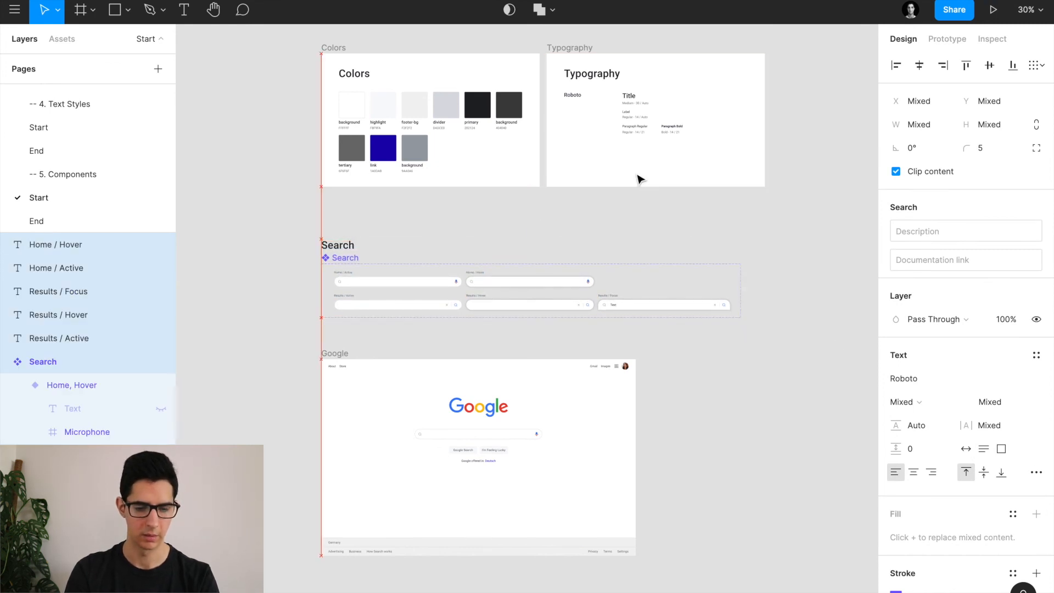
Move the Google frame down to Y 1145 to widen its distance from the Search component set
click(334, 353)
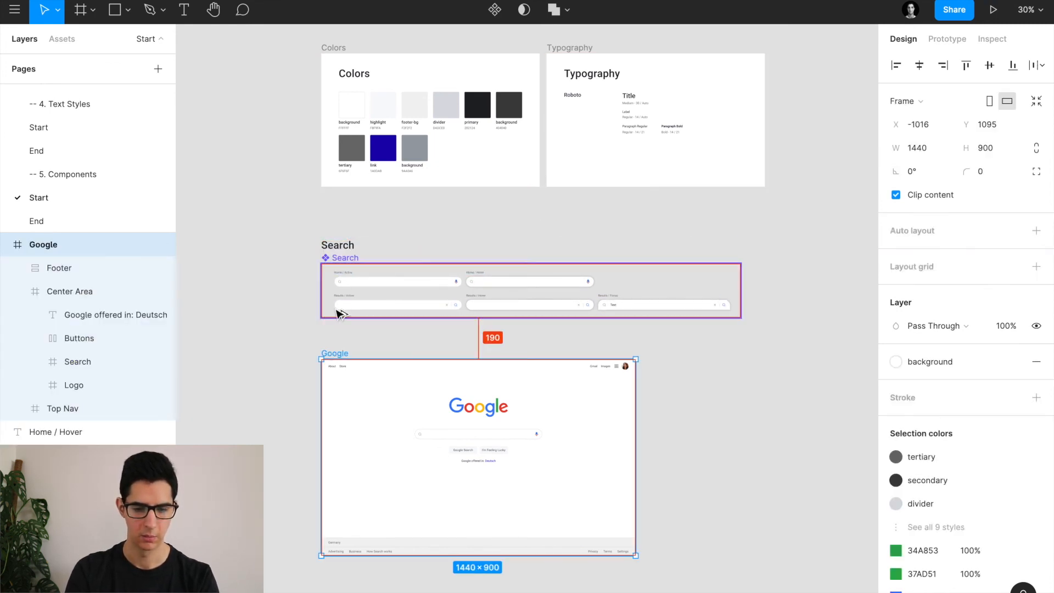
key(shift+Down)
key(shift+Down)
key(shift+Down)
key(shift+Down)
key(shift+Down)
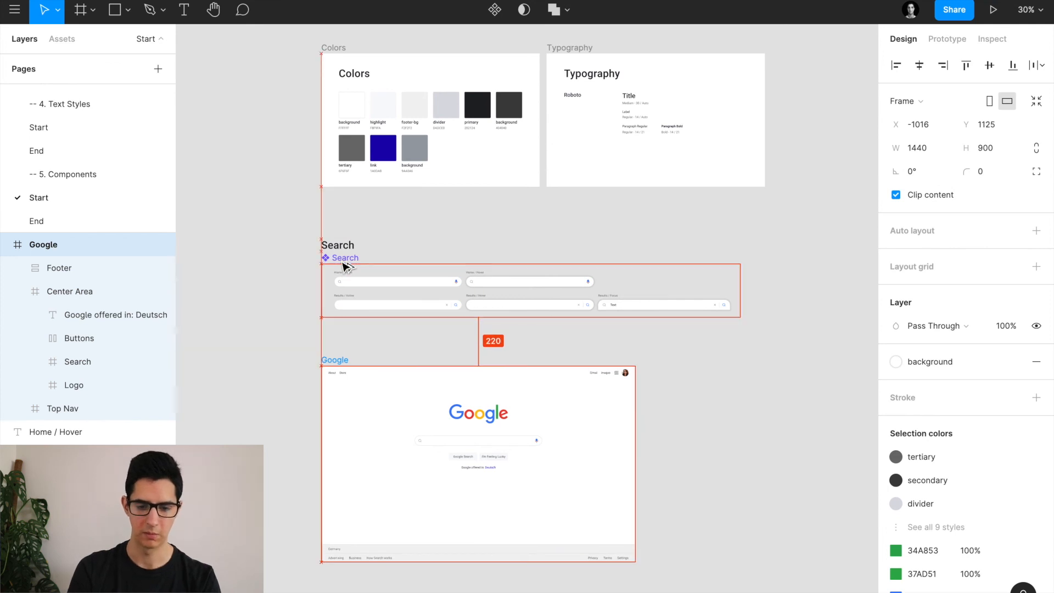
click(284, 384)
scroll(283, 383, down, 3)
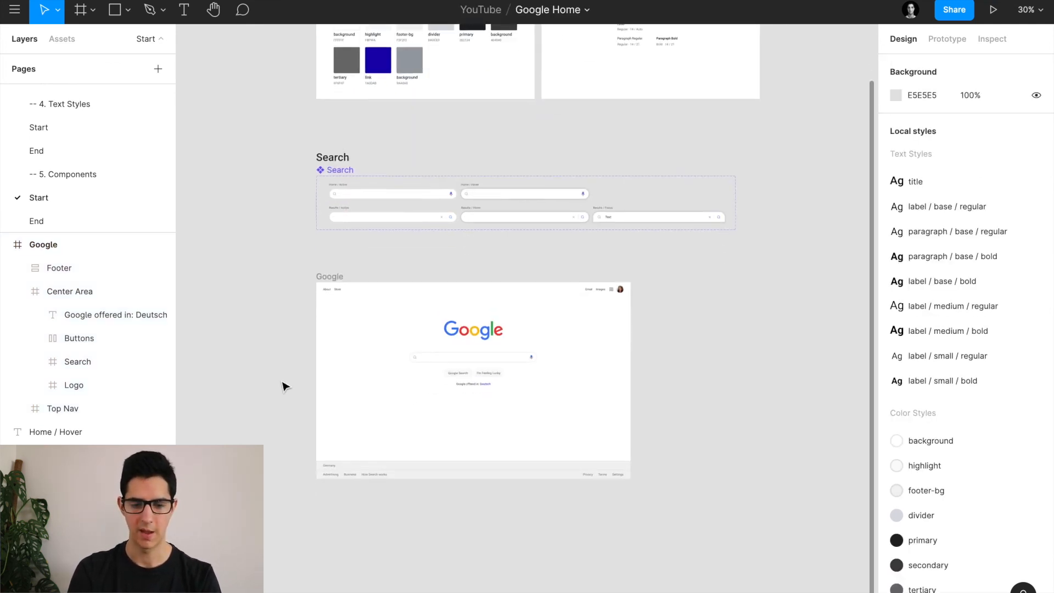
Try replacing the Google frame's search field with a Home / Active Search instance and deleting the original Search frame
scroll(443, 362, up, 5)
double_click(428, 354)
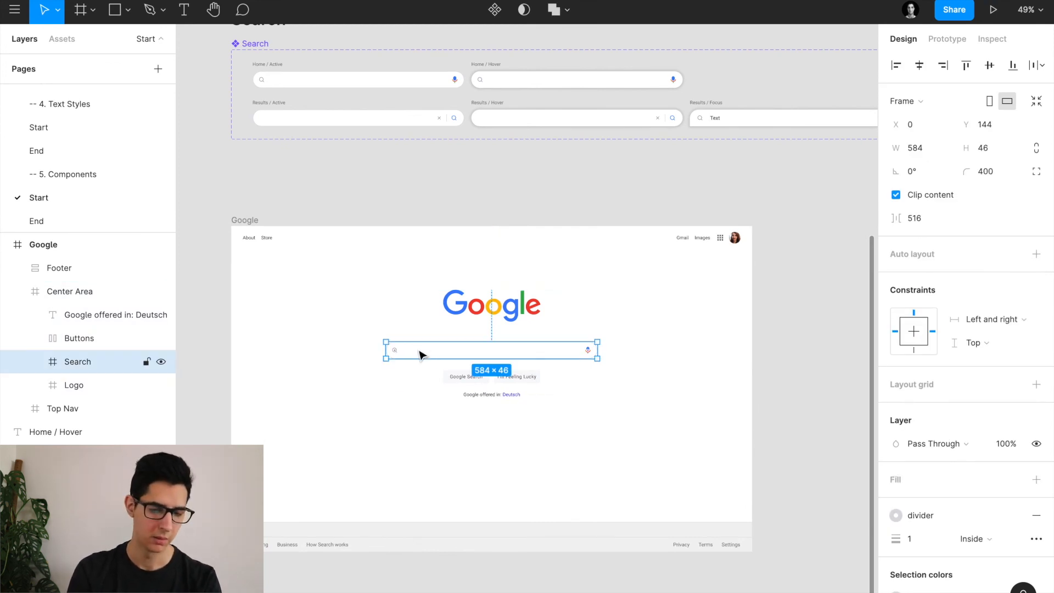
scroll(388, 313, up, 2)
click(322, 137)
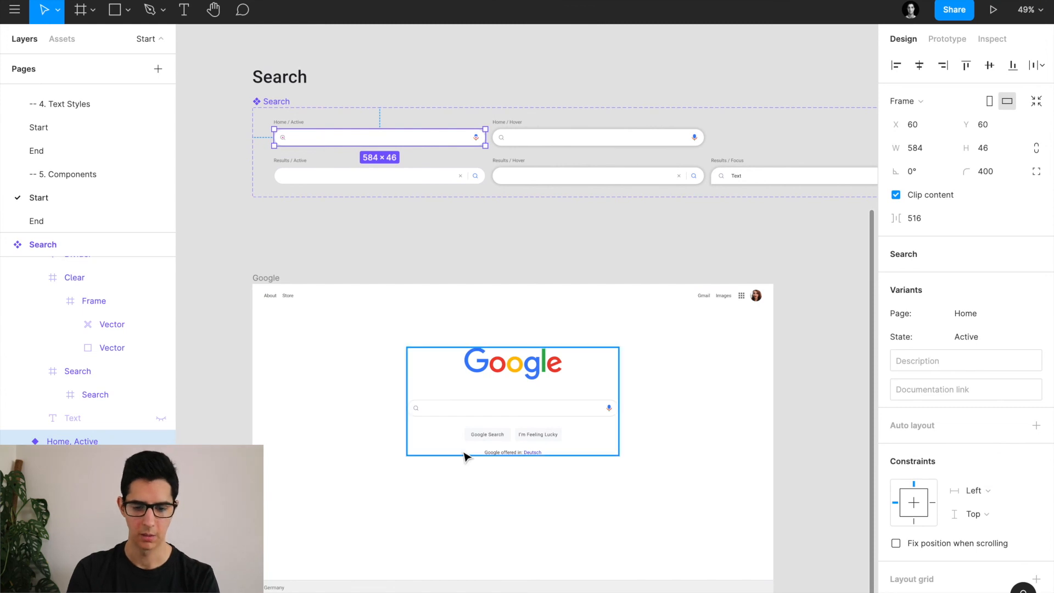
double_click(453, 409)
scroll(451, 410, up, 3)
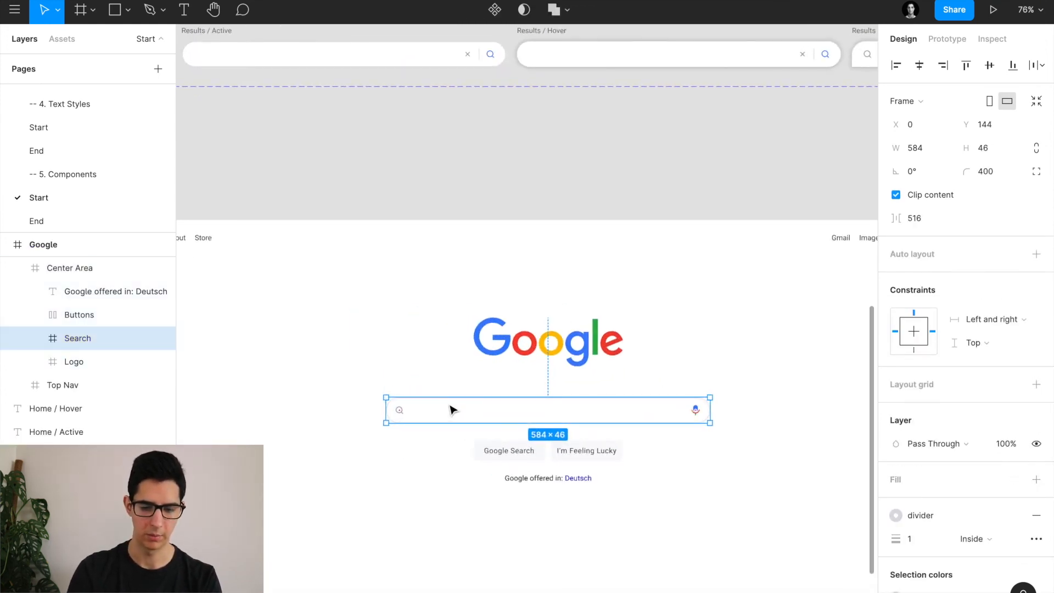
key(ctrl+v)
click(35, 339)
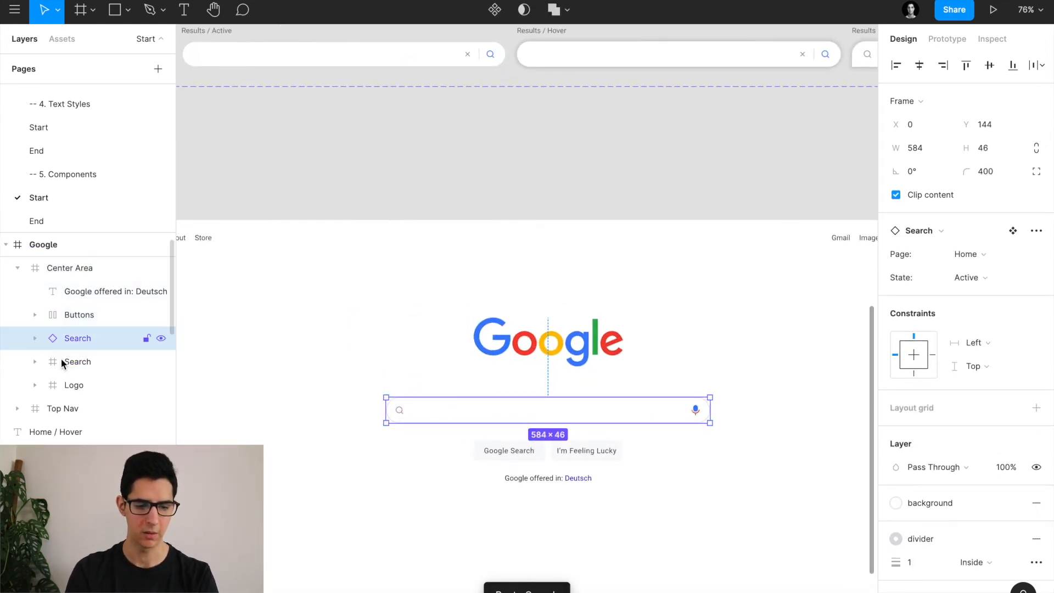
click(72, 363)
key(Delete)
scroll(445, 209, down, 3)
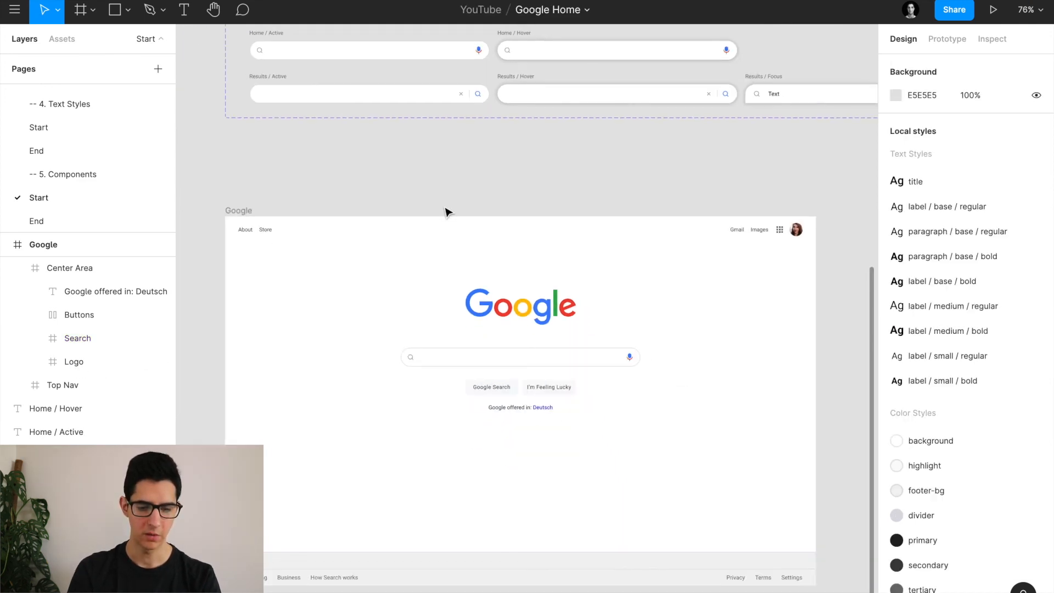
Fit the Google frame in view and look up the Search component under the Start group of the local components
scroll(448, 211, down, 2)
click(241, 177)
key(shift+2)
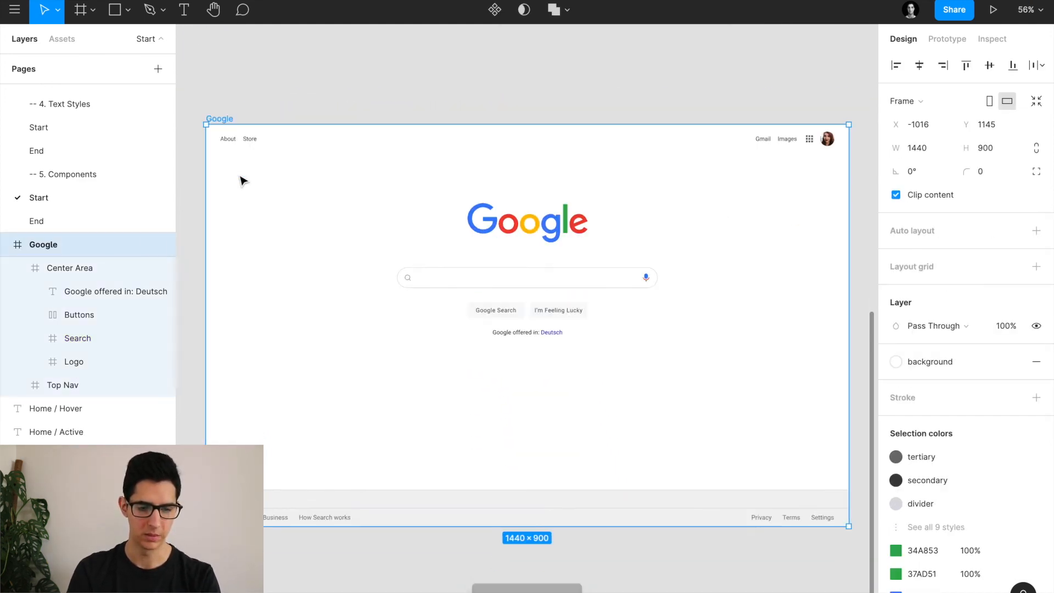
click(283, 104)
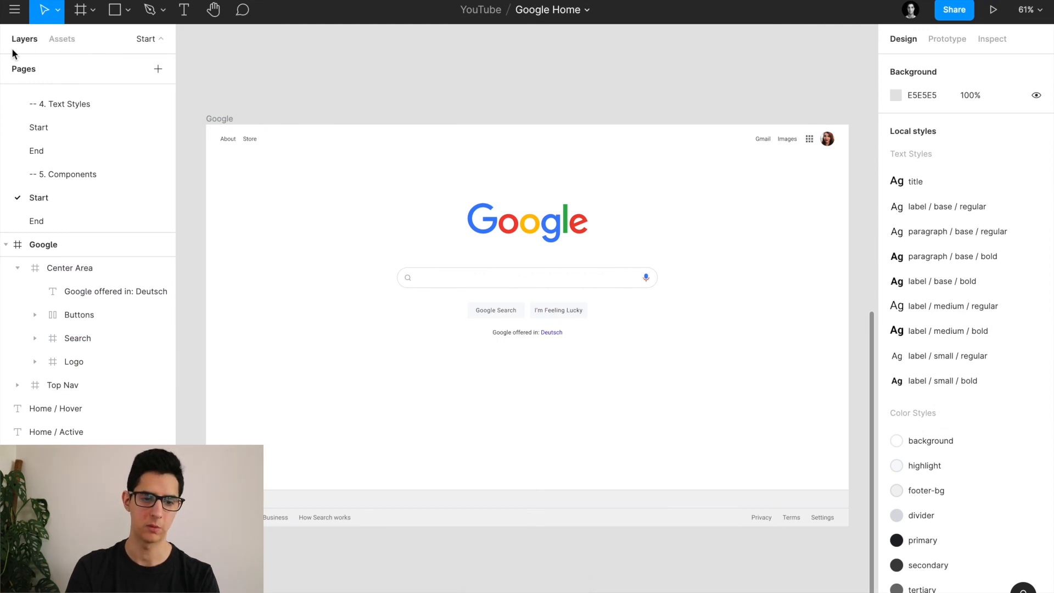
click(63, 39)
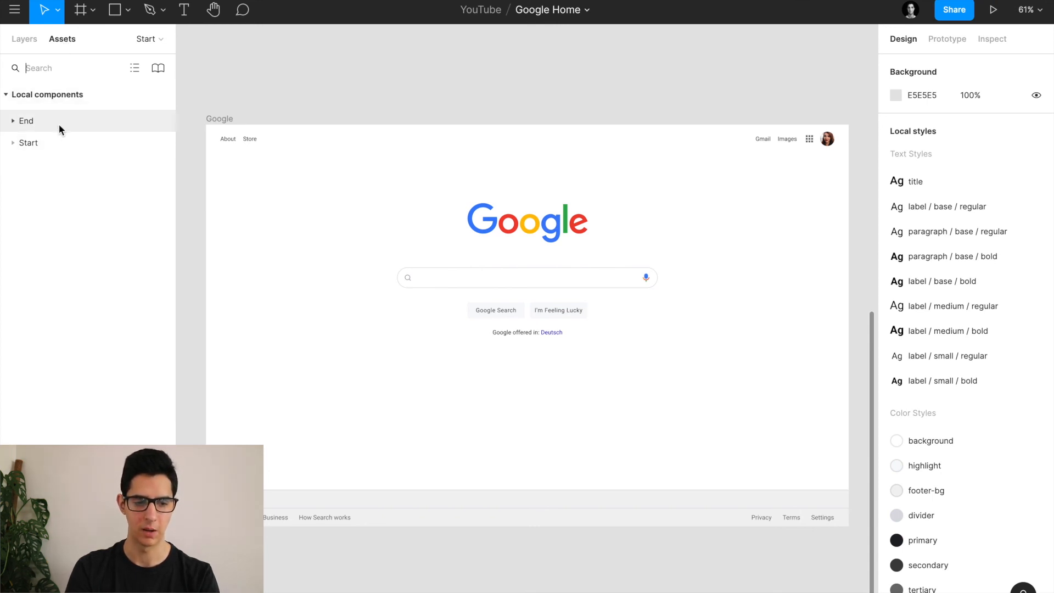
click(35, 145)
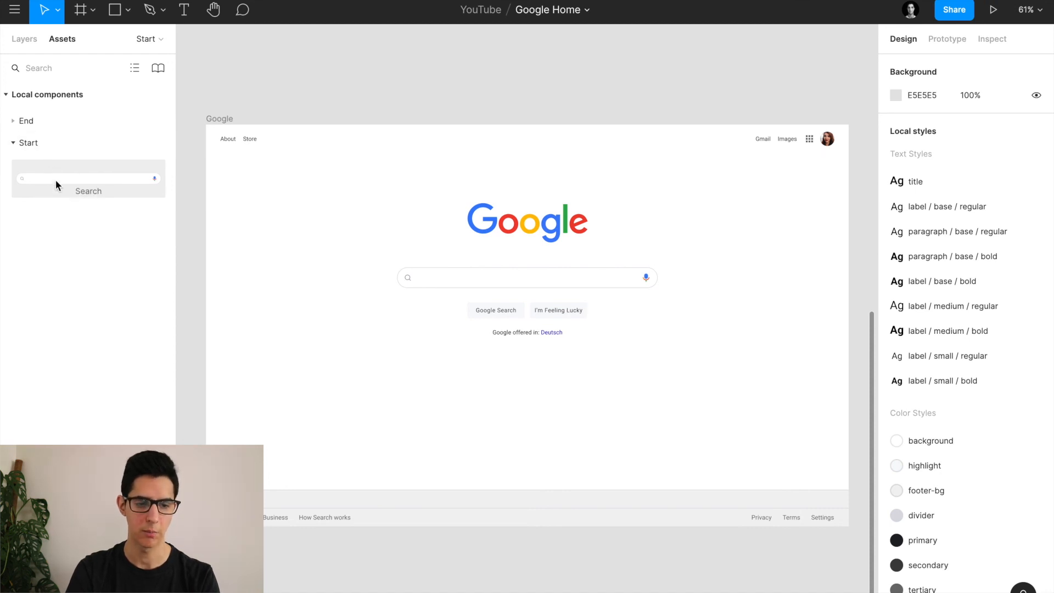
click(27, 48)
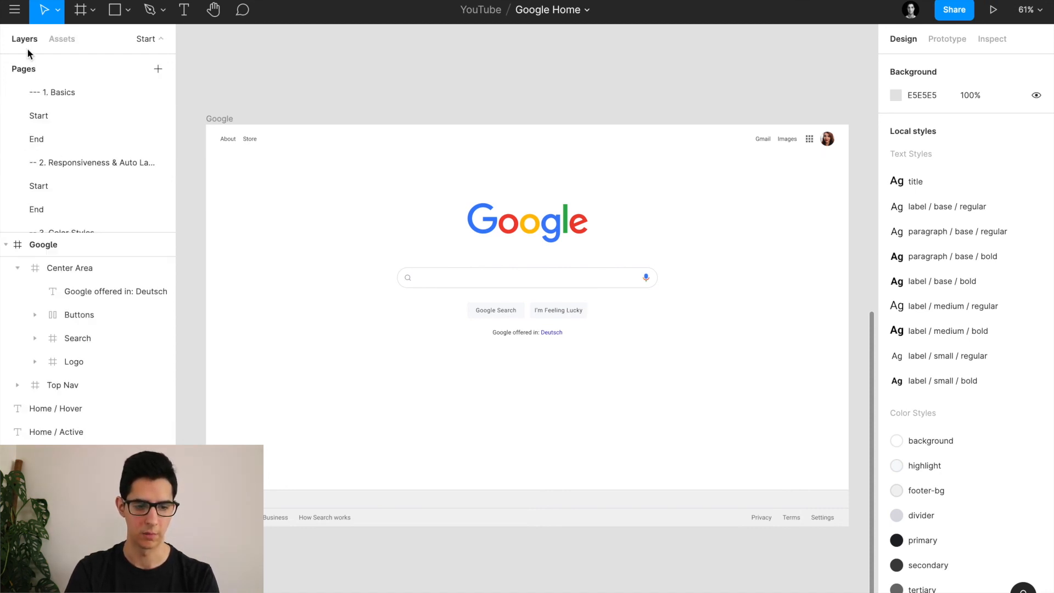
Rename the Start page of 5. Components as "Components" and check how its group appears in the local components
scroll(63, 173, down, 3)
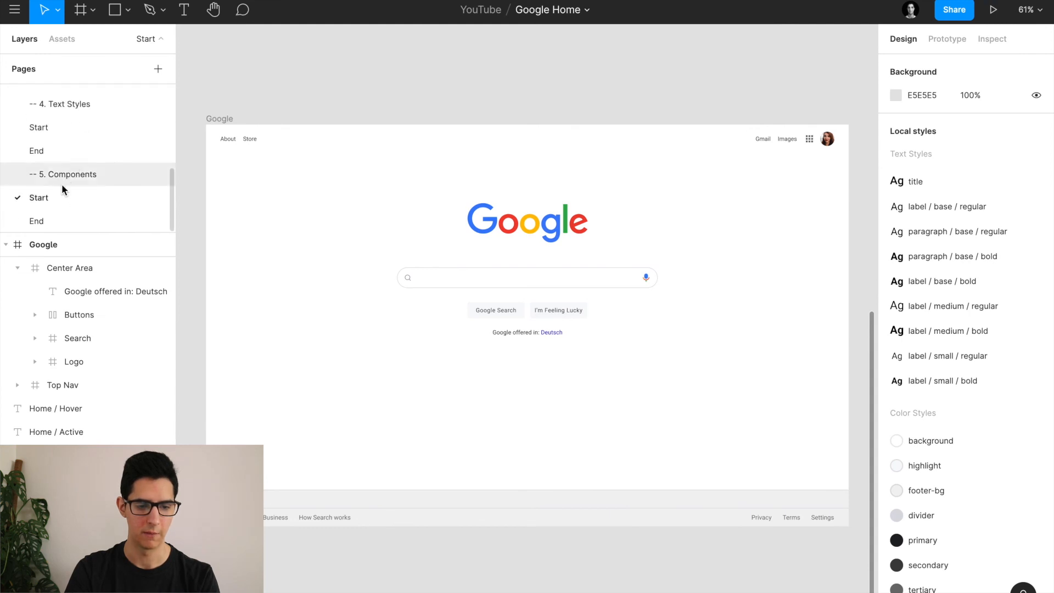
double_click(57, 192)
text(Components)
key(Return)
click(61, 43)
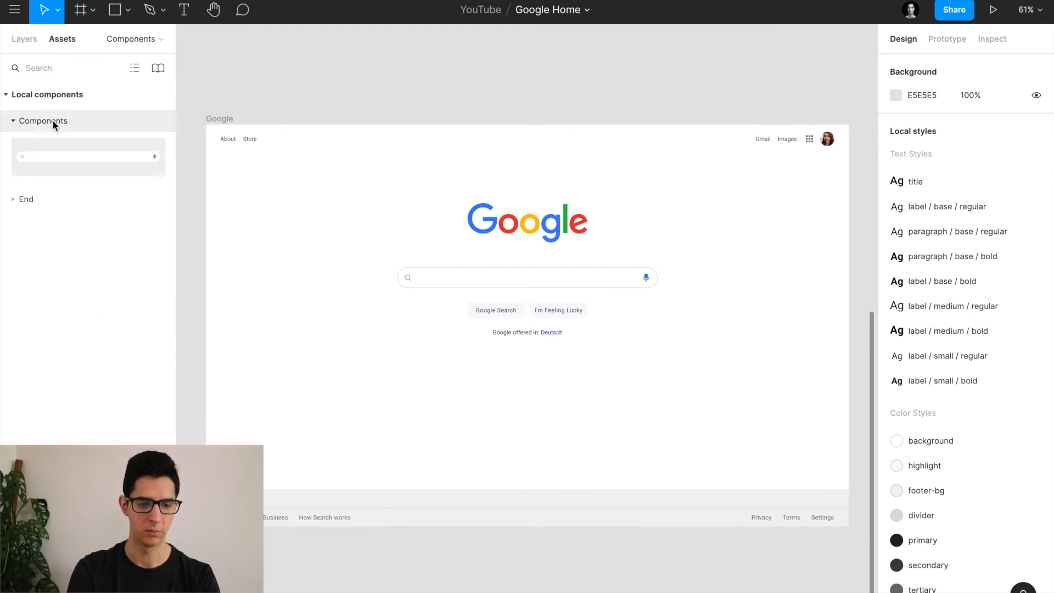
Rename the "Components" page back to "Start"
click(25, 39)
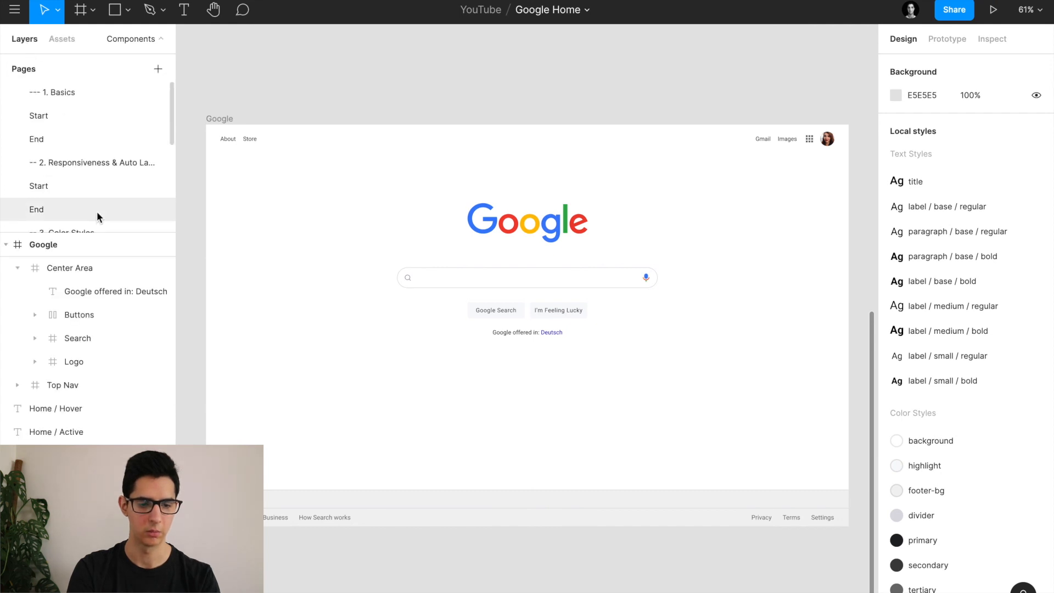
double_click(71, 196)
text(Start)
key(Return)
Try placing a Search instance from the local components above the Google logo at X 203, Y 114, and delete it
click(64, 38)
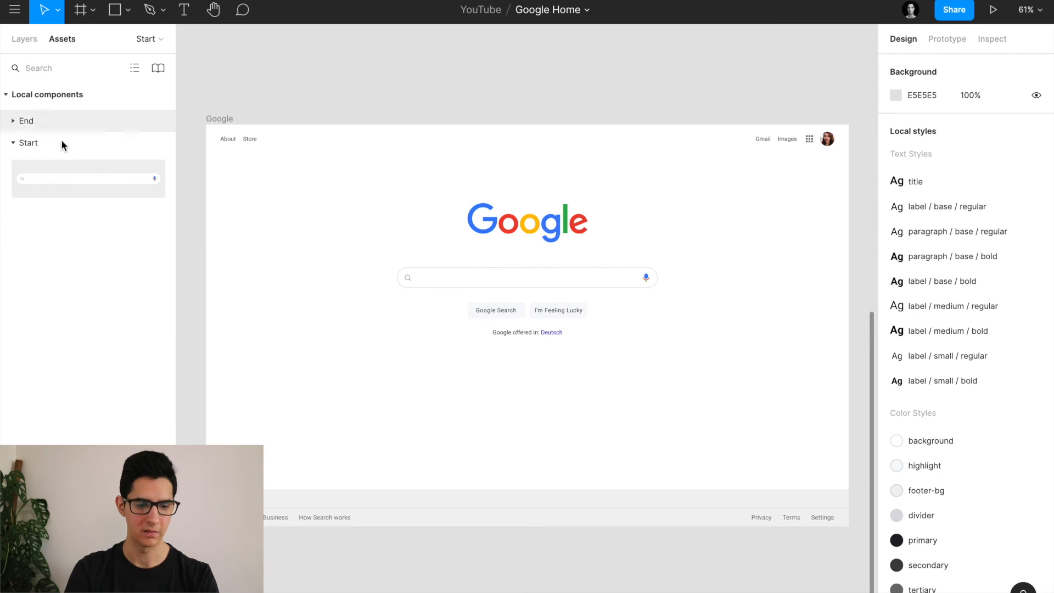
drag(64, 183, 389, 191)
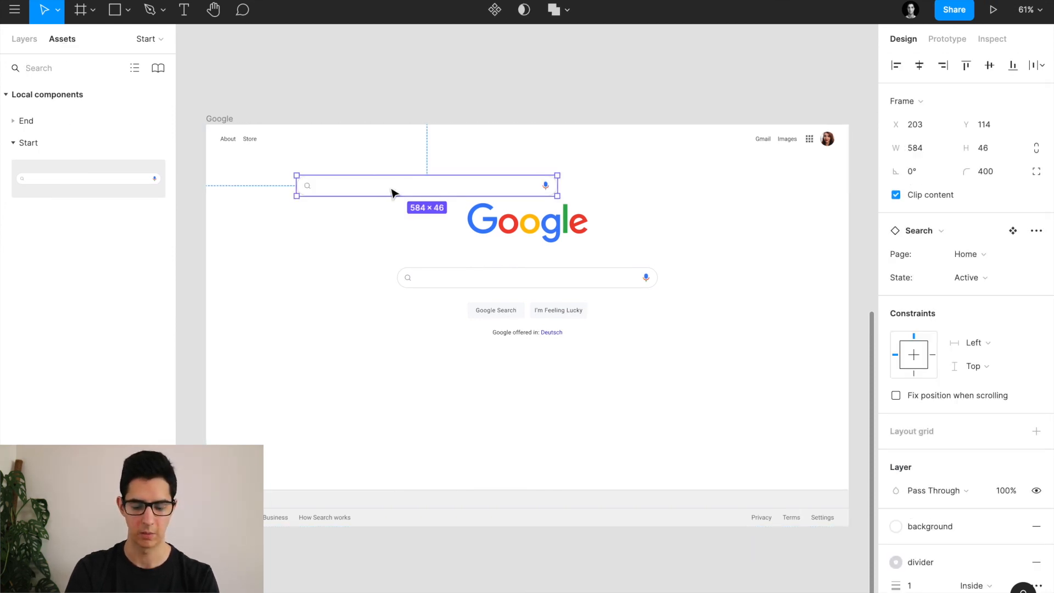
key(Delete)
Paste the copied Search component over the Google frame's search field as an instance and delete the original Search frame
double_click(447, 284)
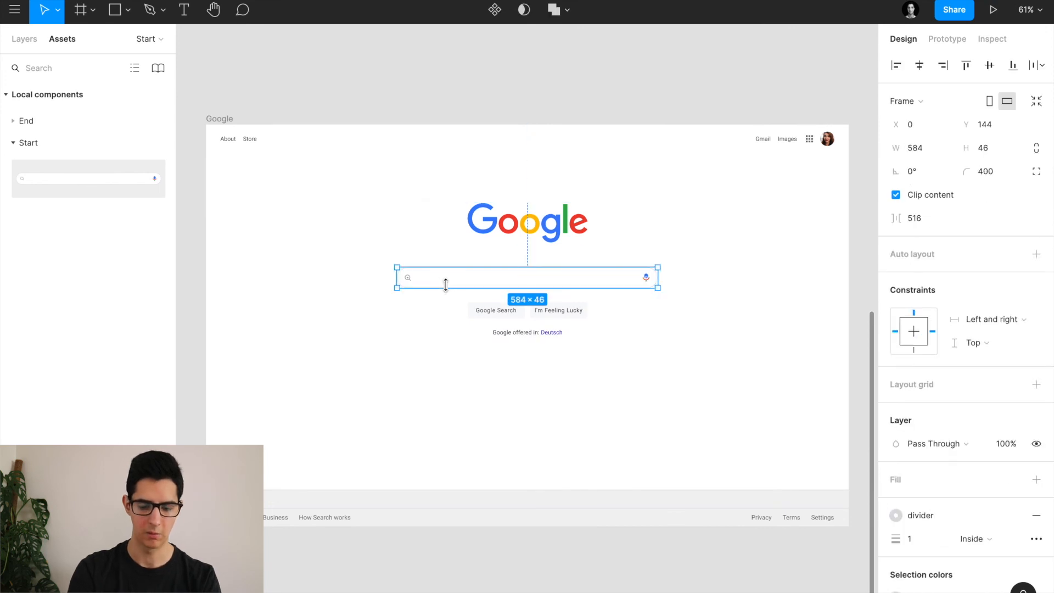
key(ctrl+v)
click(16, 46)
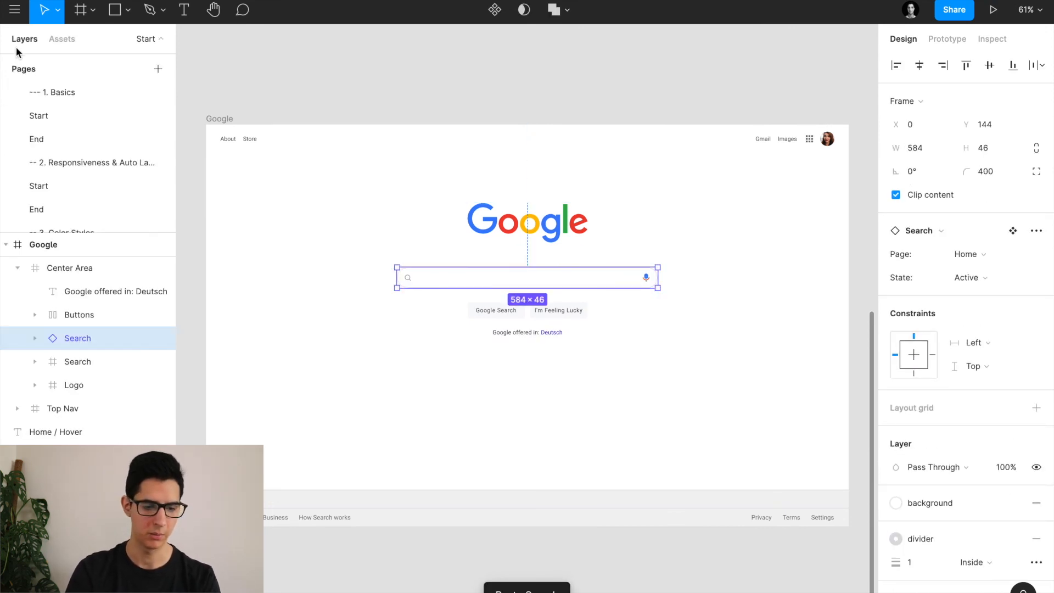
click(80, 367)
key(Delete)
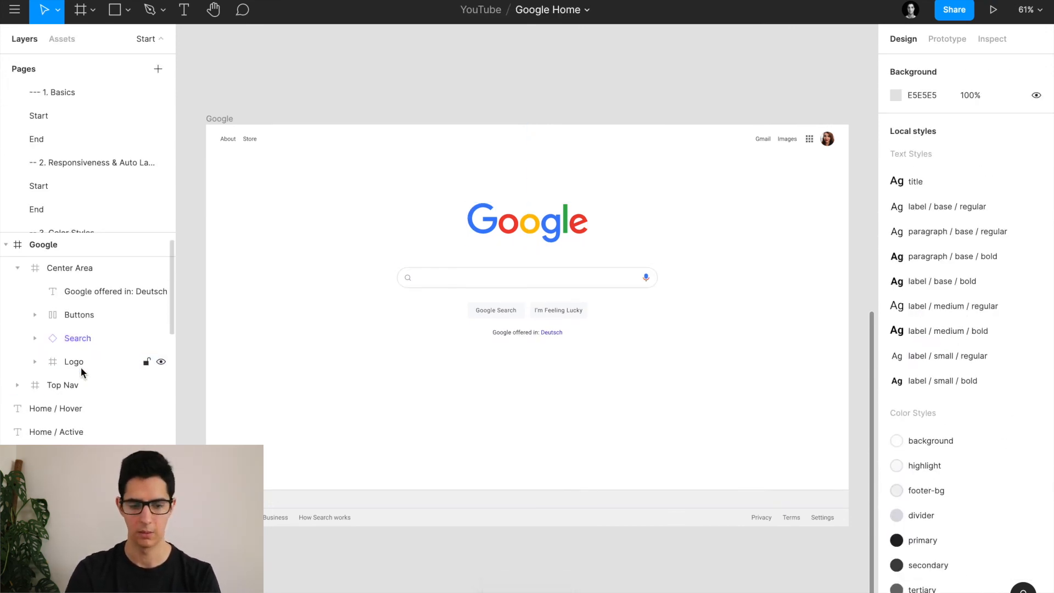
Set the Search instance's constraints to Left and right horizontally and Top and bottom vertically
click(81, 341)
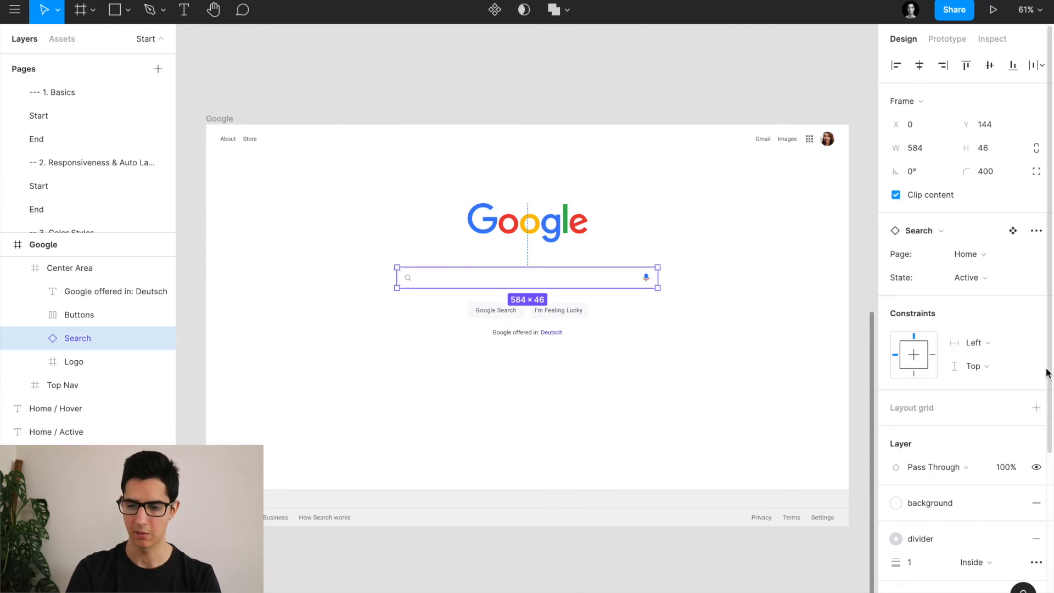
click(990, 347)
click(994, 377)
click(992, 366)
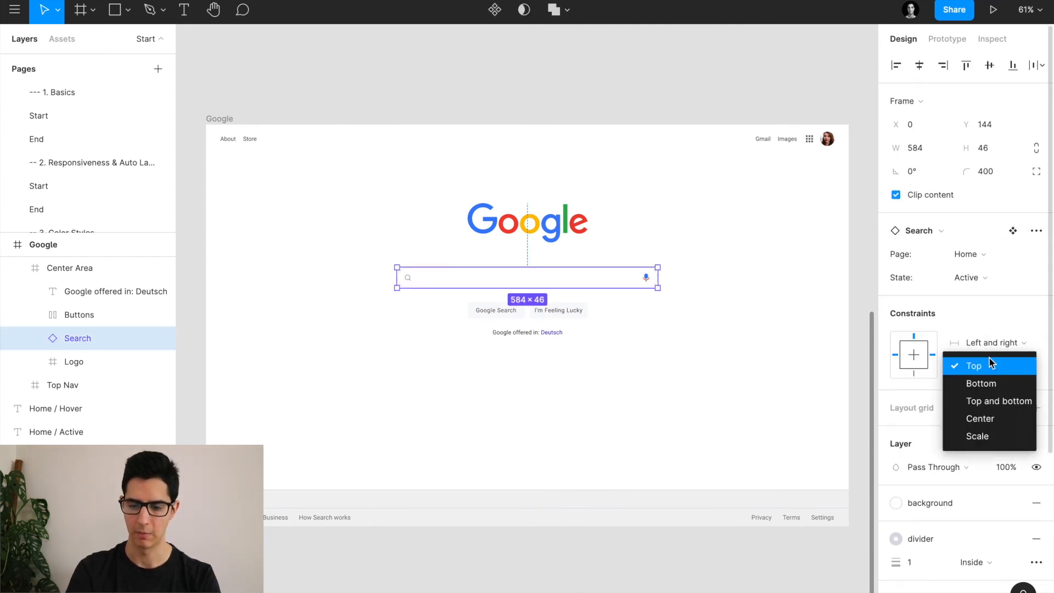
click(998, 404)
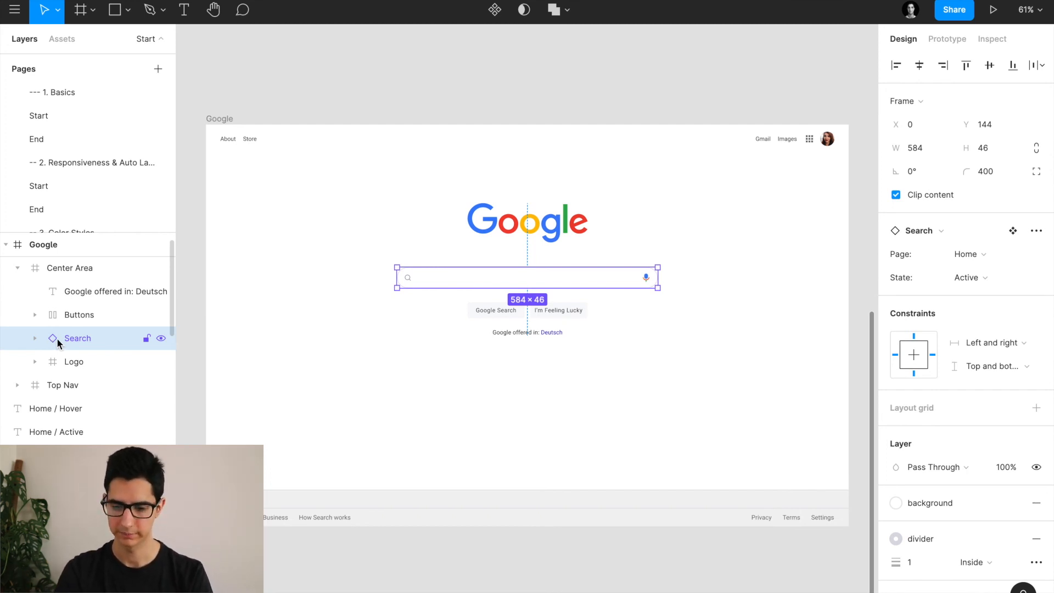
Set the State of the Search instance in the Google frame to Hover and inspect the search bar up close
scroll(577, 271, up, 3)
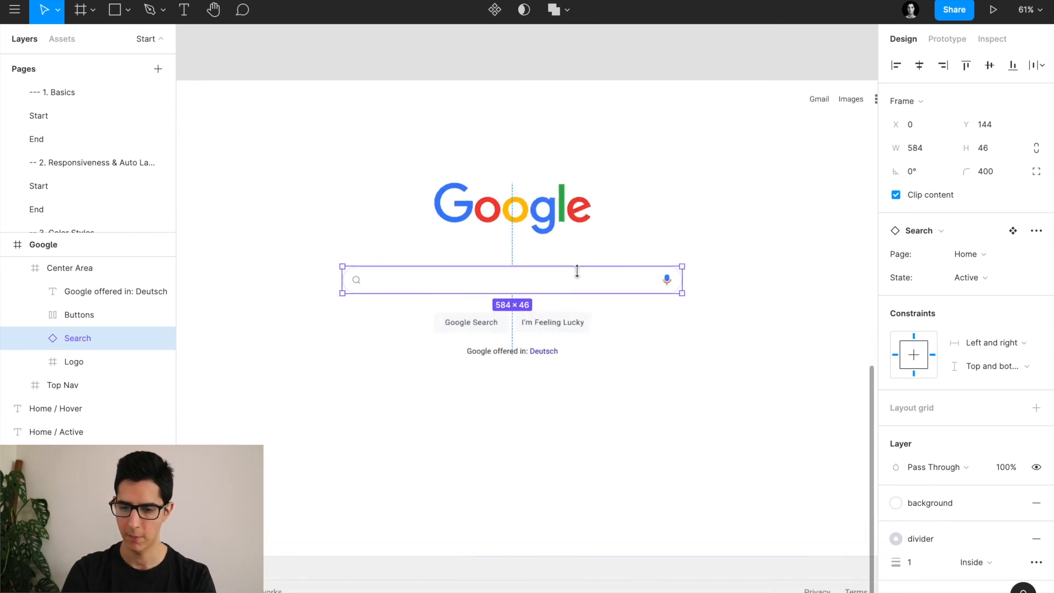
scroll(577, 271, down, 4)
click(250, 130)
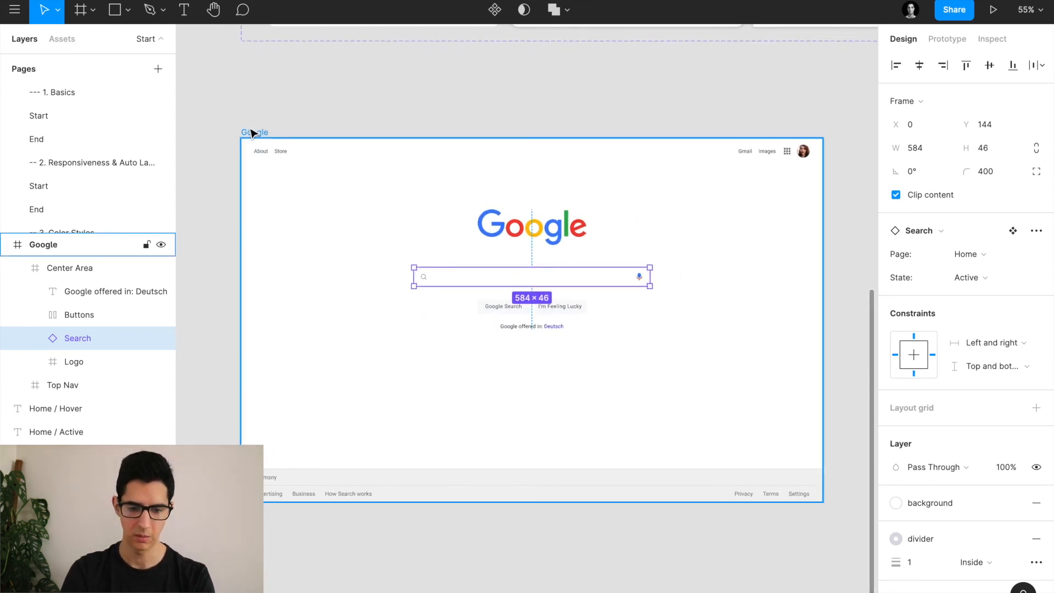
key(shift+2)
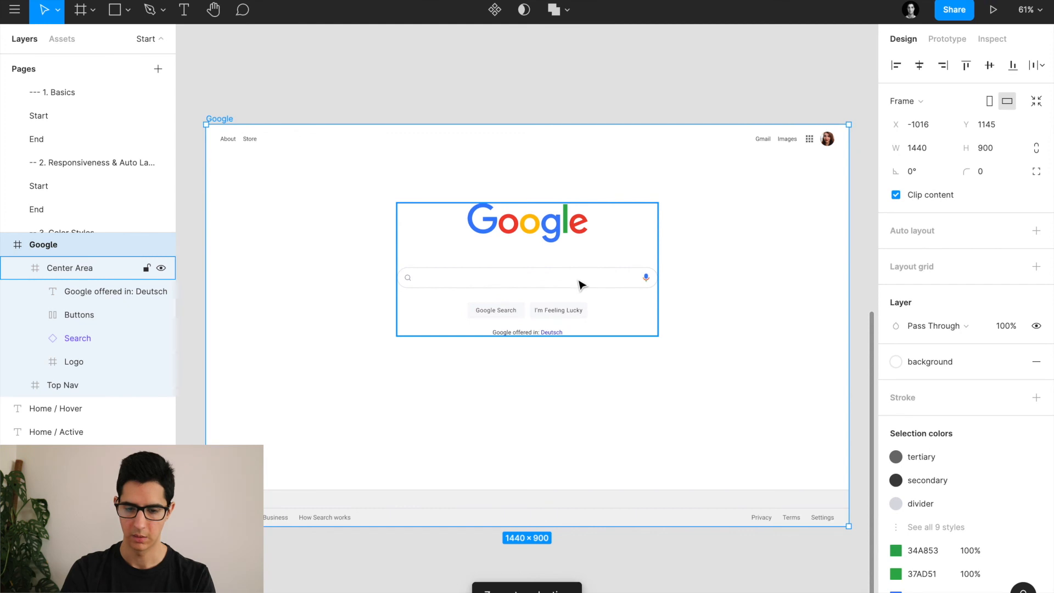
click(579, 280)
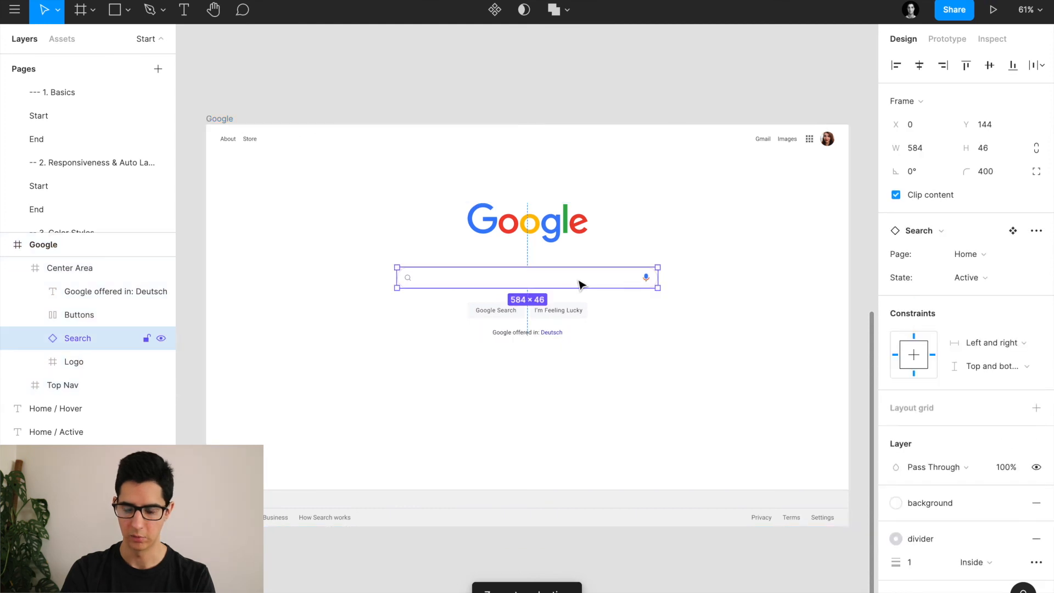
click(981, 257)
click(941, 255)
click(982, 277)
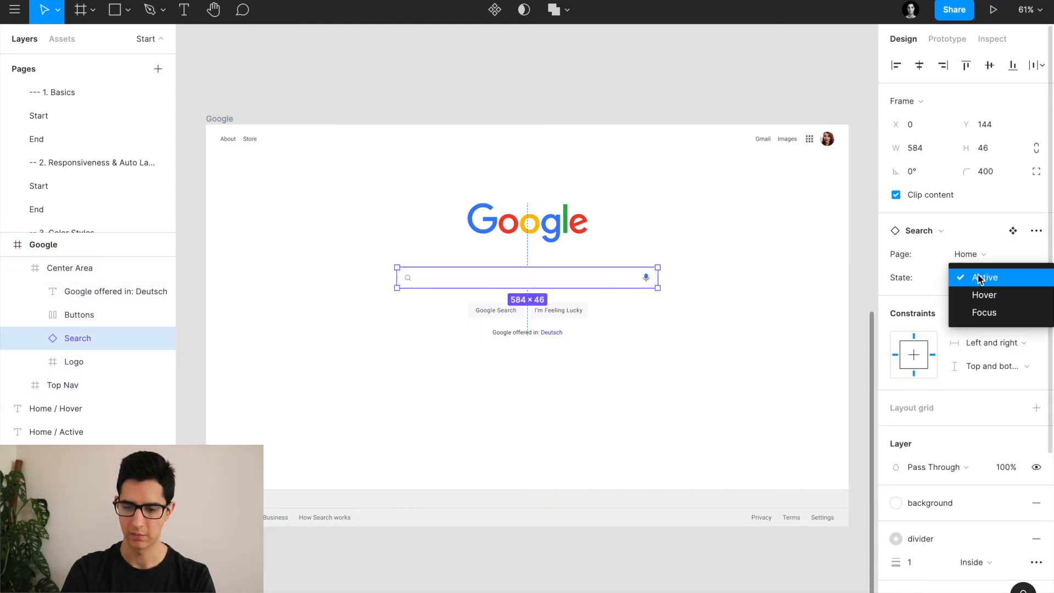
click(981, 296)
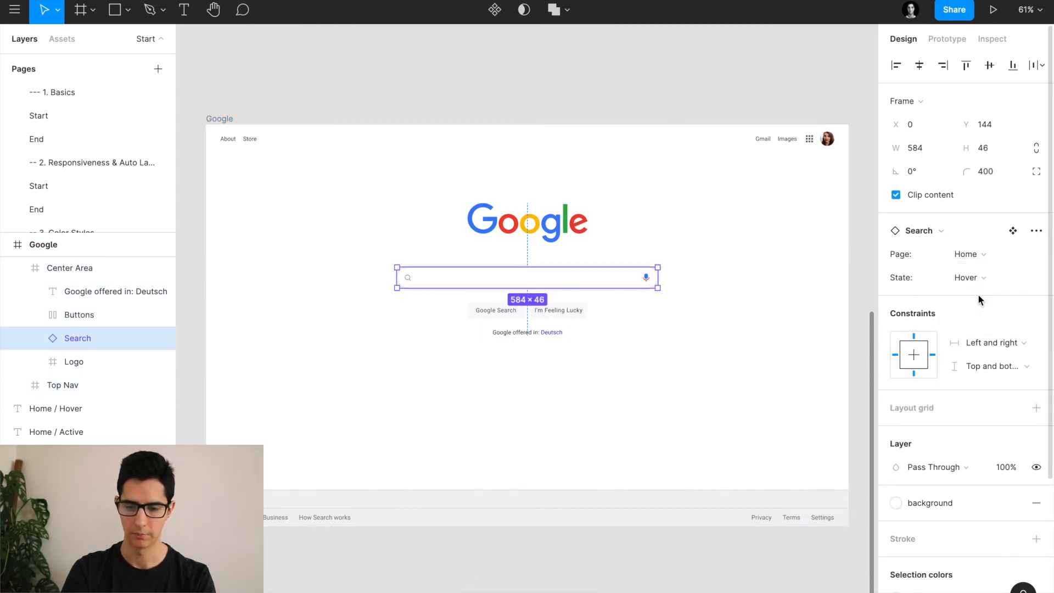
click(746, 87)
scroll(546, 290, up, 5)
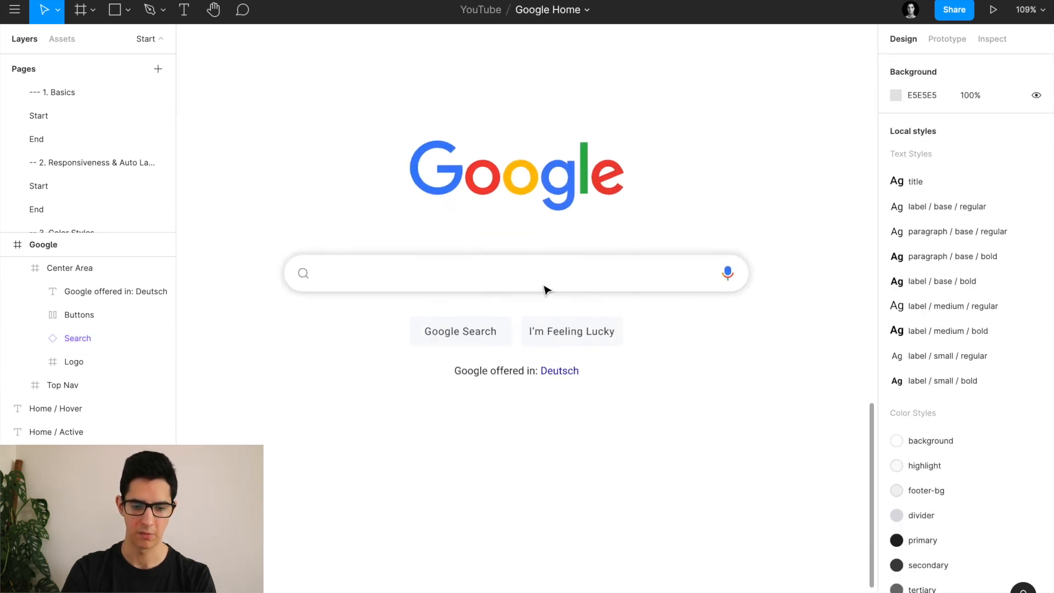
Try setting the State of the Search instance in the Google frame to Focus, and undo it
click(377, 239)
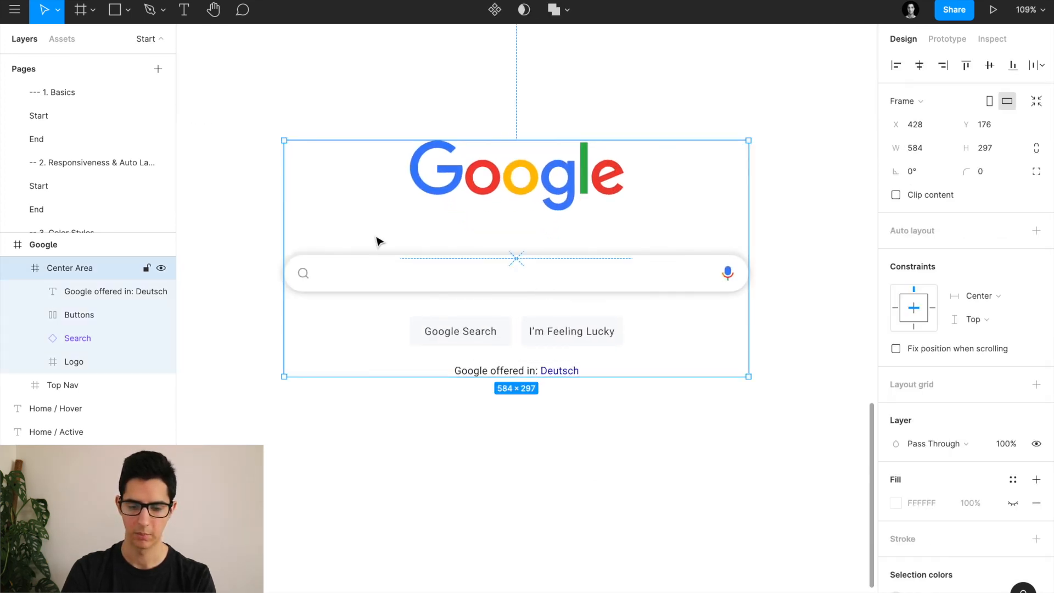
scroll(379, 236, down, 5)
click(388, 86)
scroll(388, 87, up, 1)
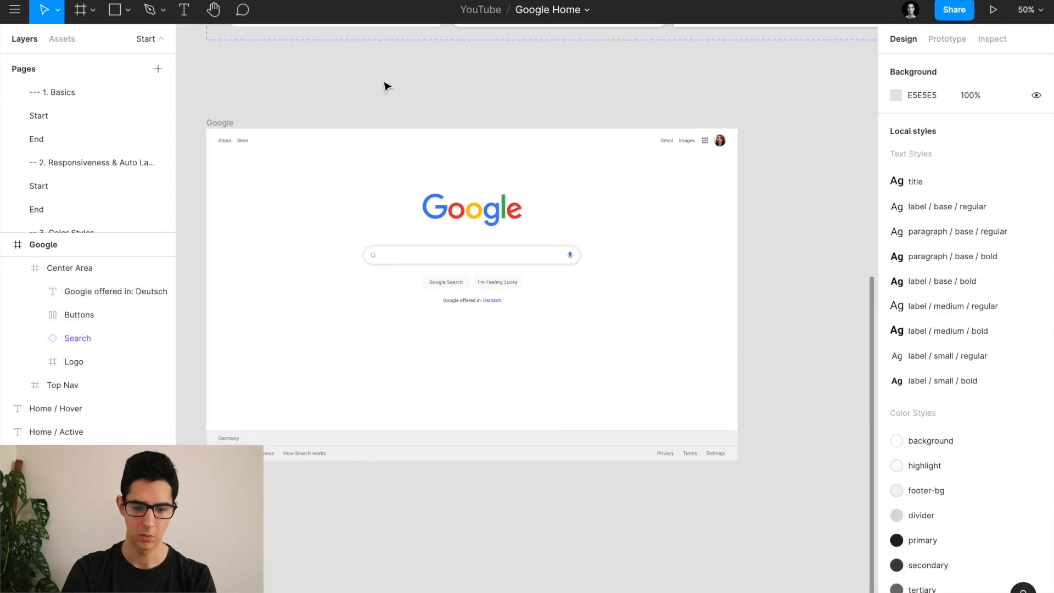
double_click(446, 256)
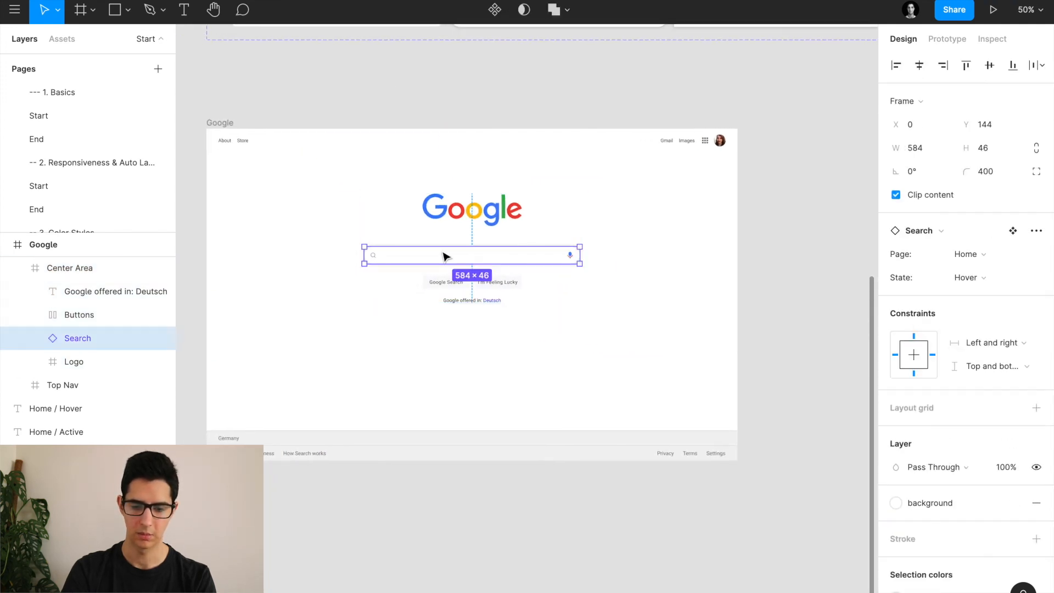
click(983, 279)
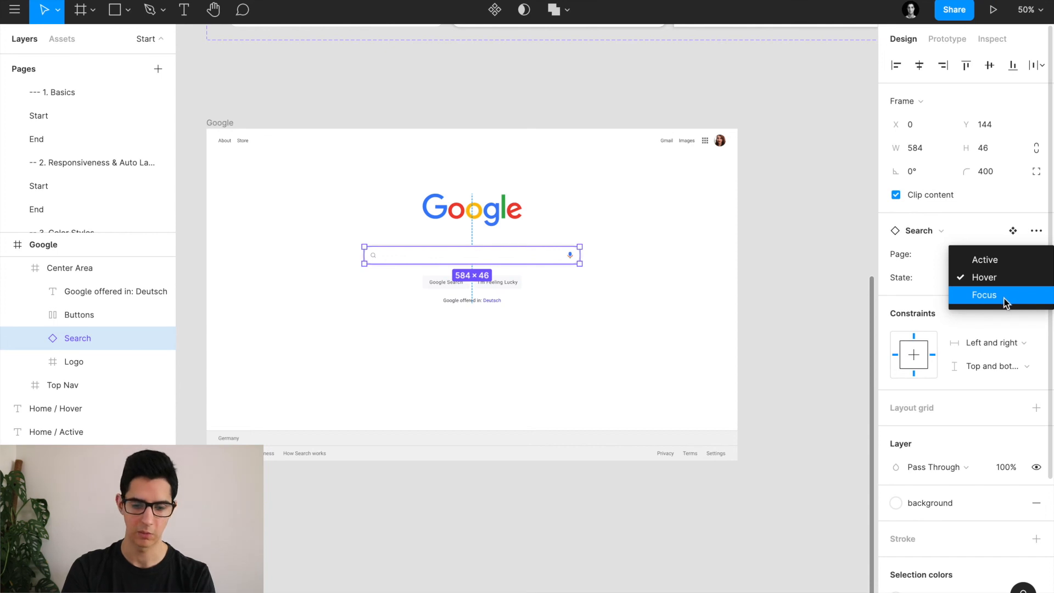
click(1005, 298)
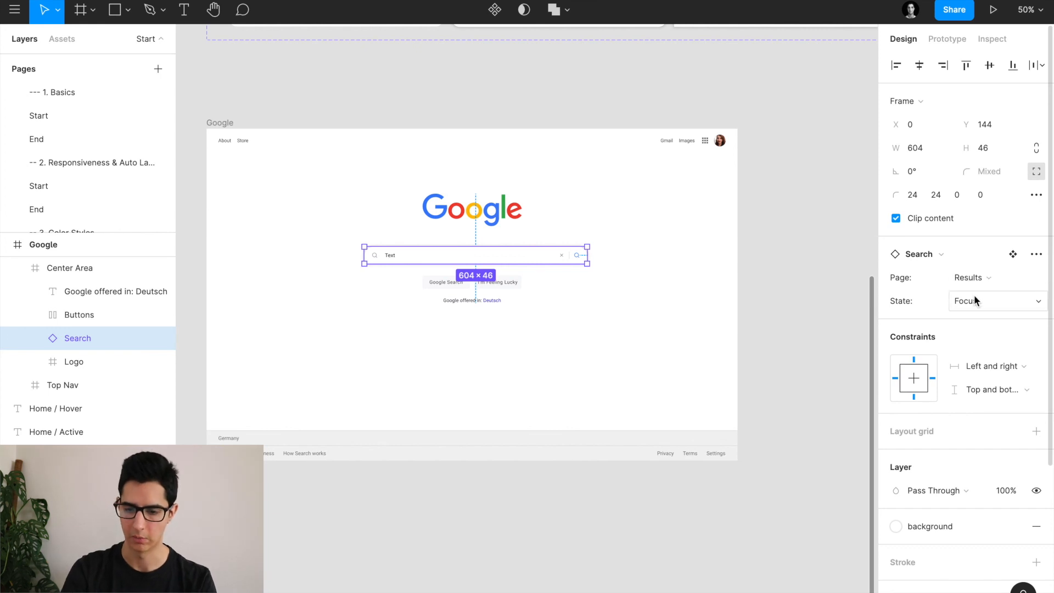
key(ctrl+z)
Set the State of the Search instance in the Google frame to Active and clear the selection
click(967, 277)
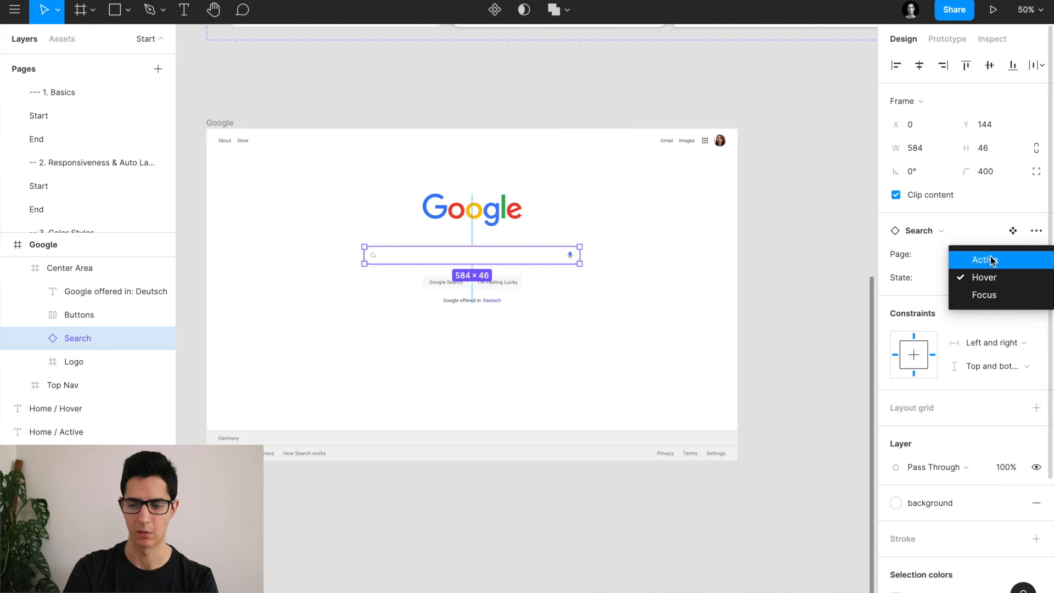
click(986, 261)
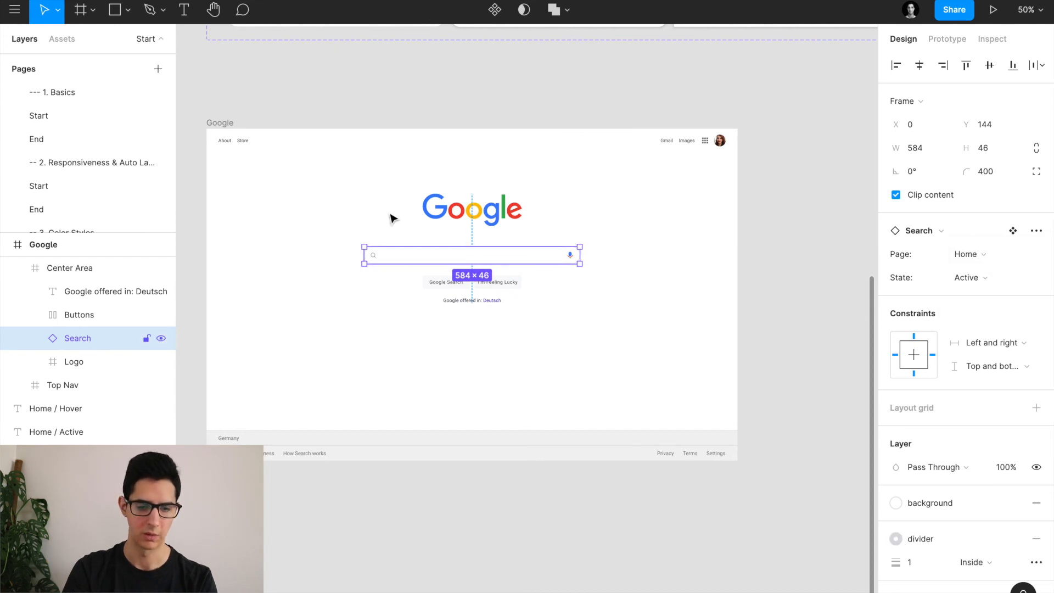
scroll(352, 197, down, 2)
click(338, 112)
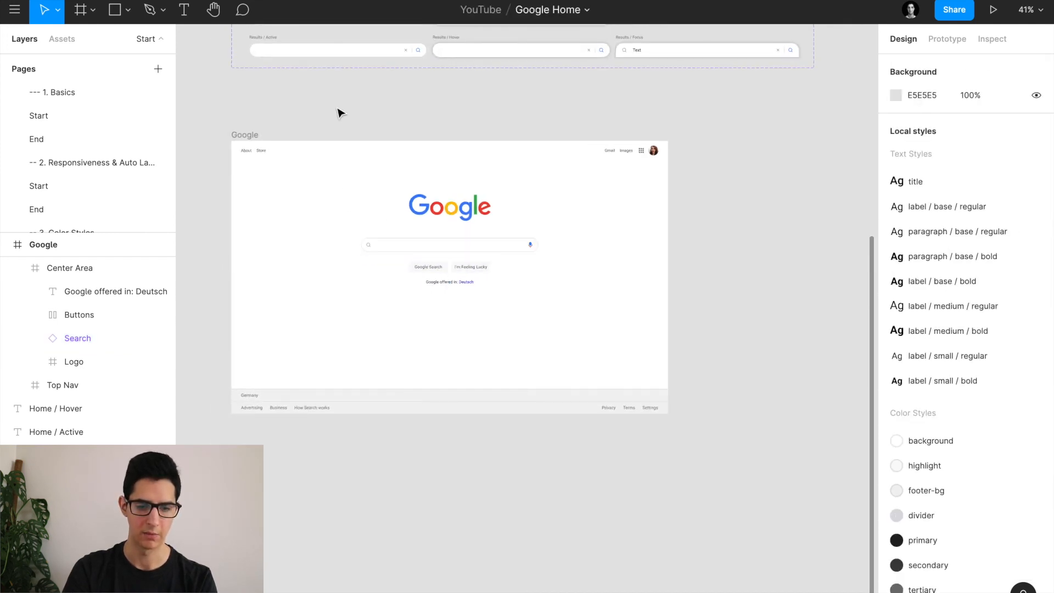
Duplicate the Google frame to the right of the original and nudge the copy to X 504, level with it
click(249, 136)
scroll(252, 134, down, 3)
drag(251, 134, 546, 135)
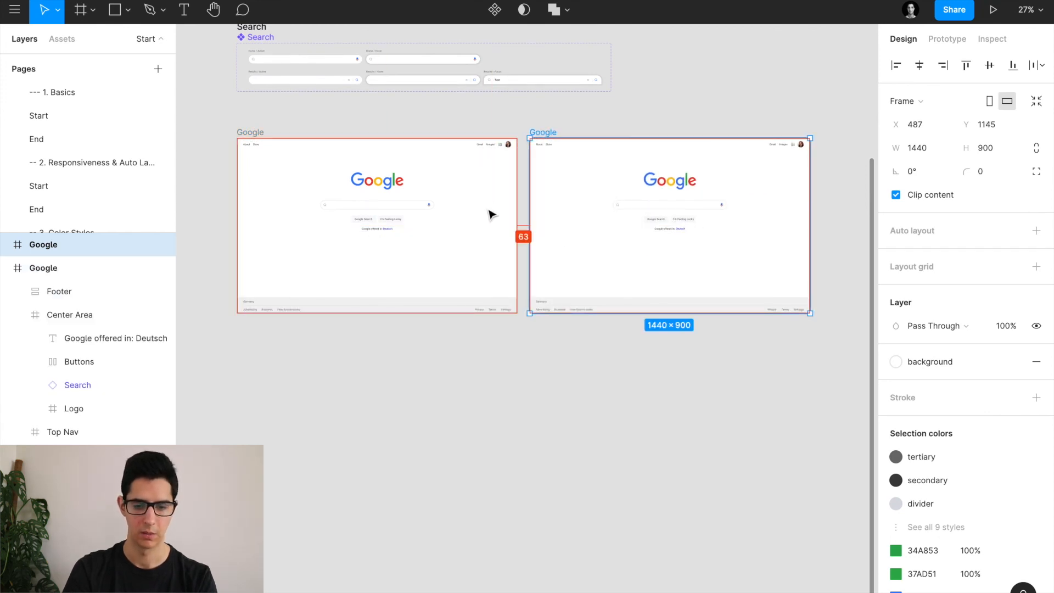
key(Right)
key(Right)
key(Right)
key(Right)
key(Right)
key(Right)
key(Right)
key(Right)
key(Right)
key(Right)
key(Right)
key(Right)
key(Right)
key(Right)
key(Right)
key(Right)
key(Right)
key(Right)
key(Right)
key(Left)
key(Left)
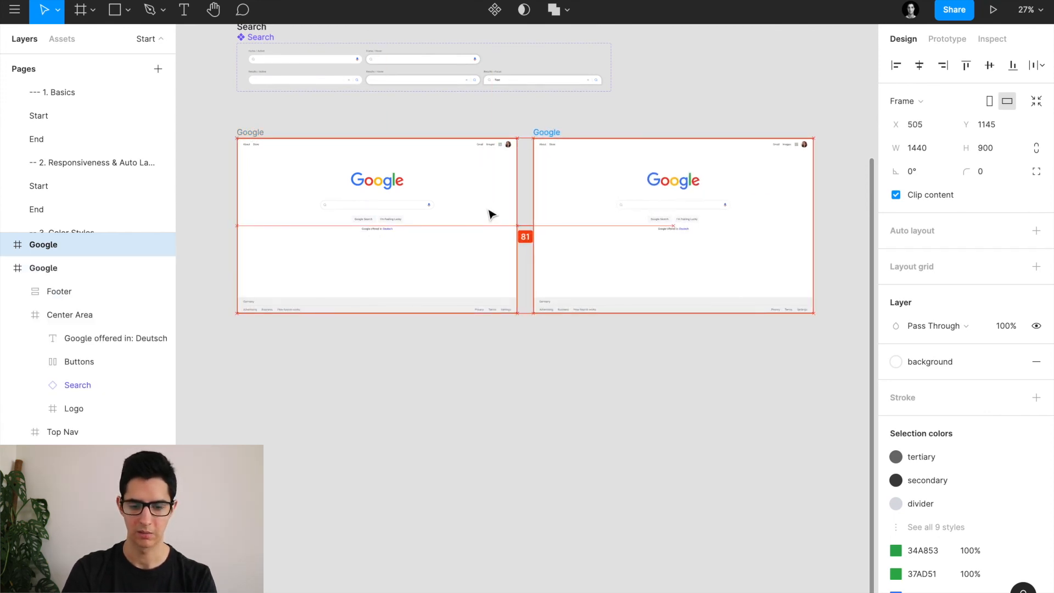
Set the State of the Search instance in the duplicated Google frame to Hover
double_click(686, 206)
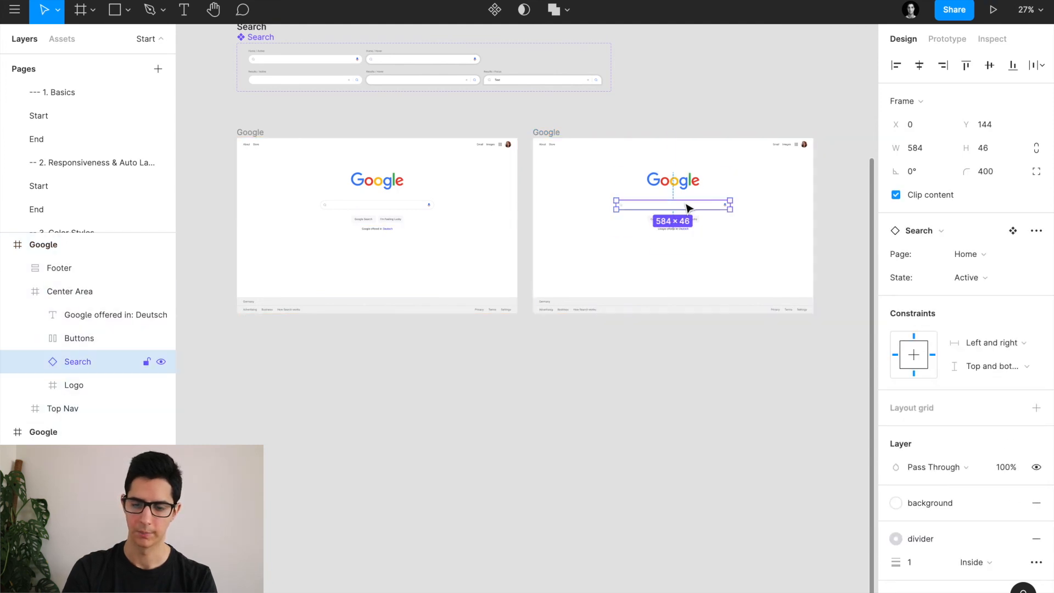
scroll(686, 206, up, 5)
scroll(686, 206, right, 1)
click(984, 278)
click(986, 297)
scroll(488, 151, left, 1)
scroll(488, 151, up, 1)
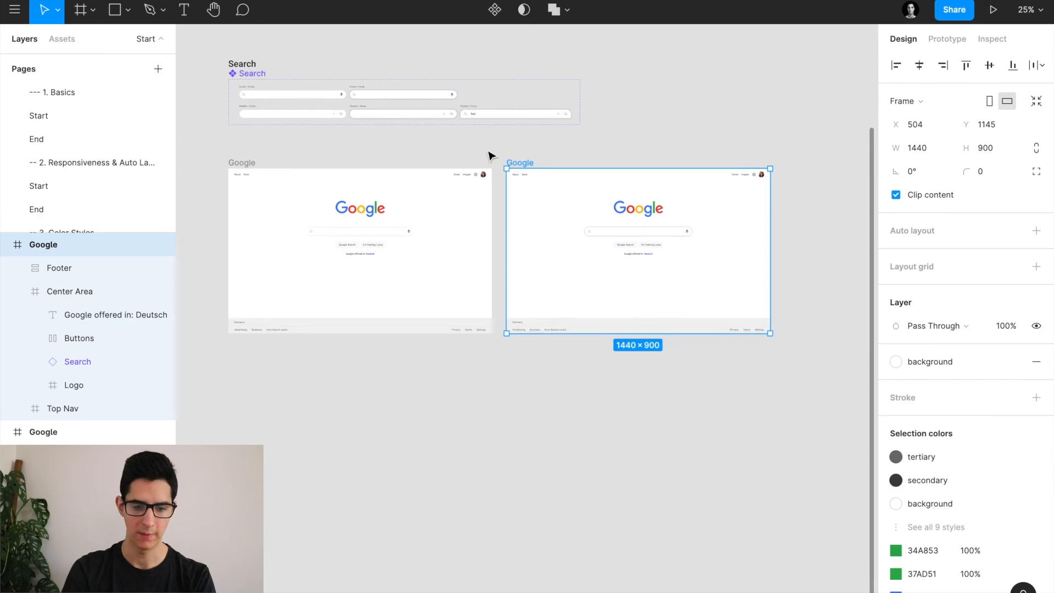